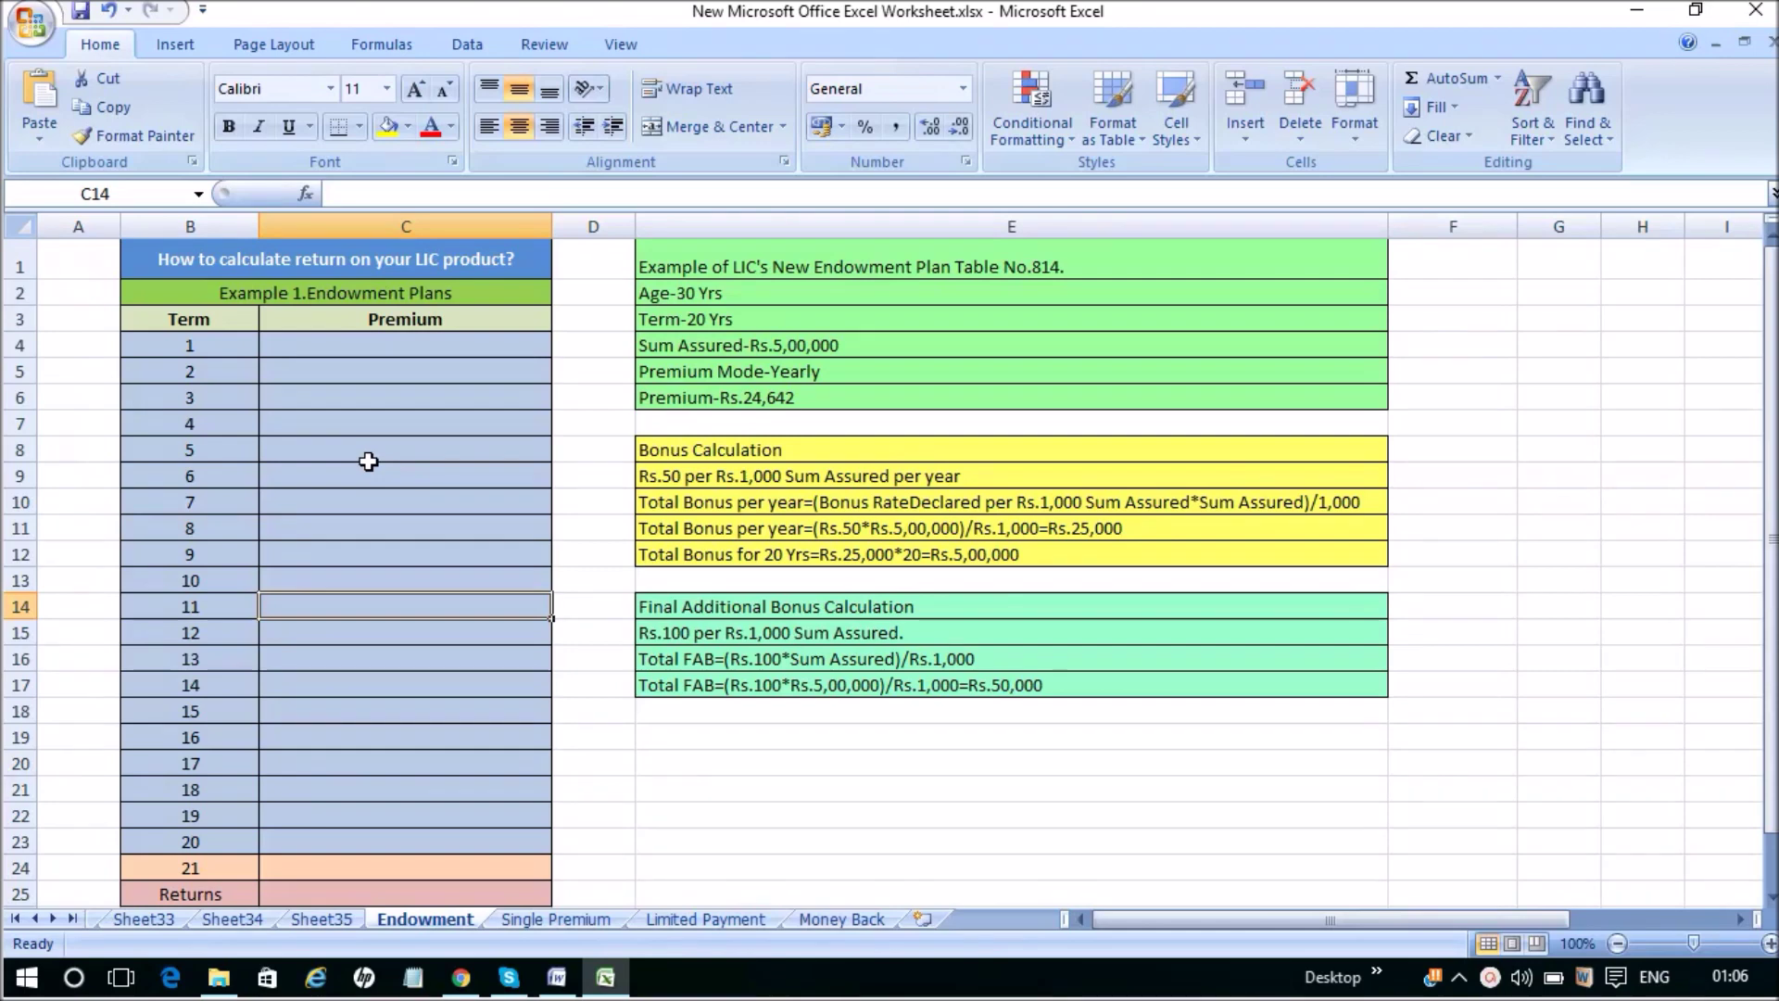
Review the endowment plan's example details in E1:E6, including the term, sum assured, premium mode and premium.
click(411, 296)
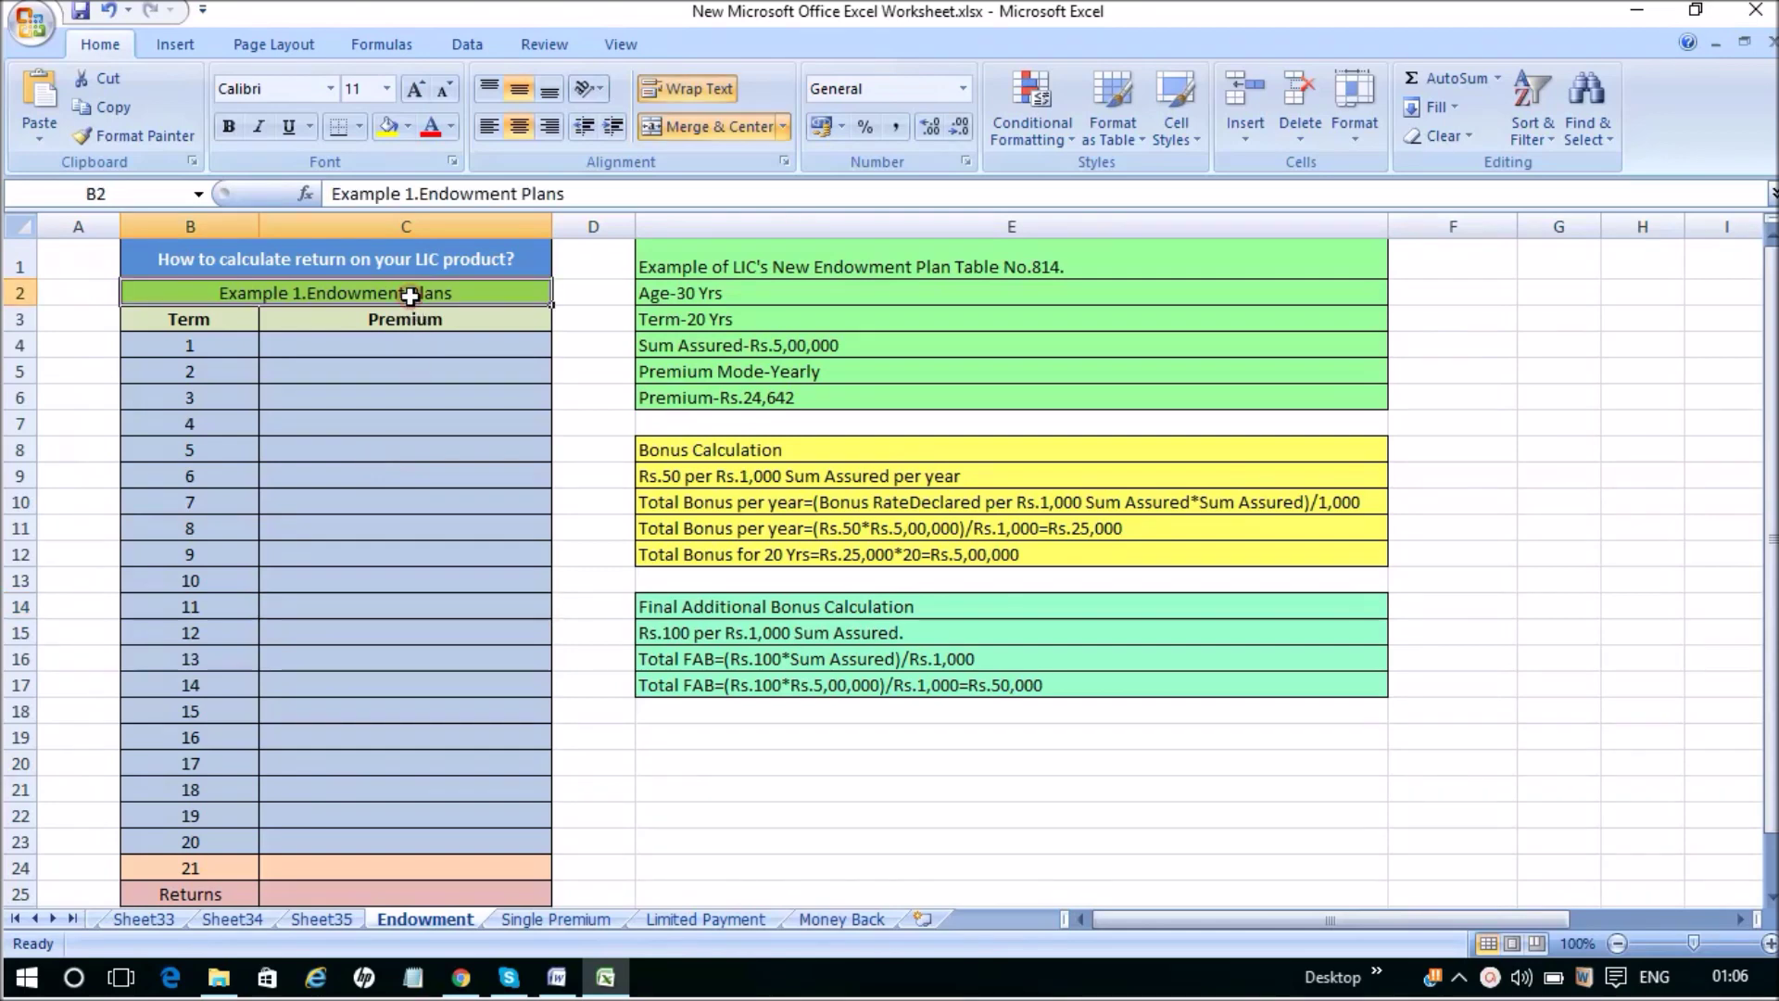
click(832, 266)
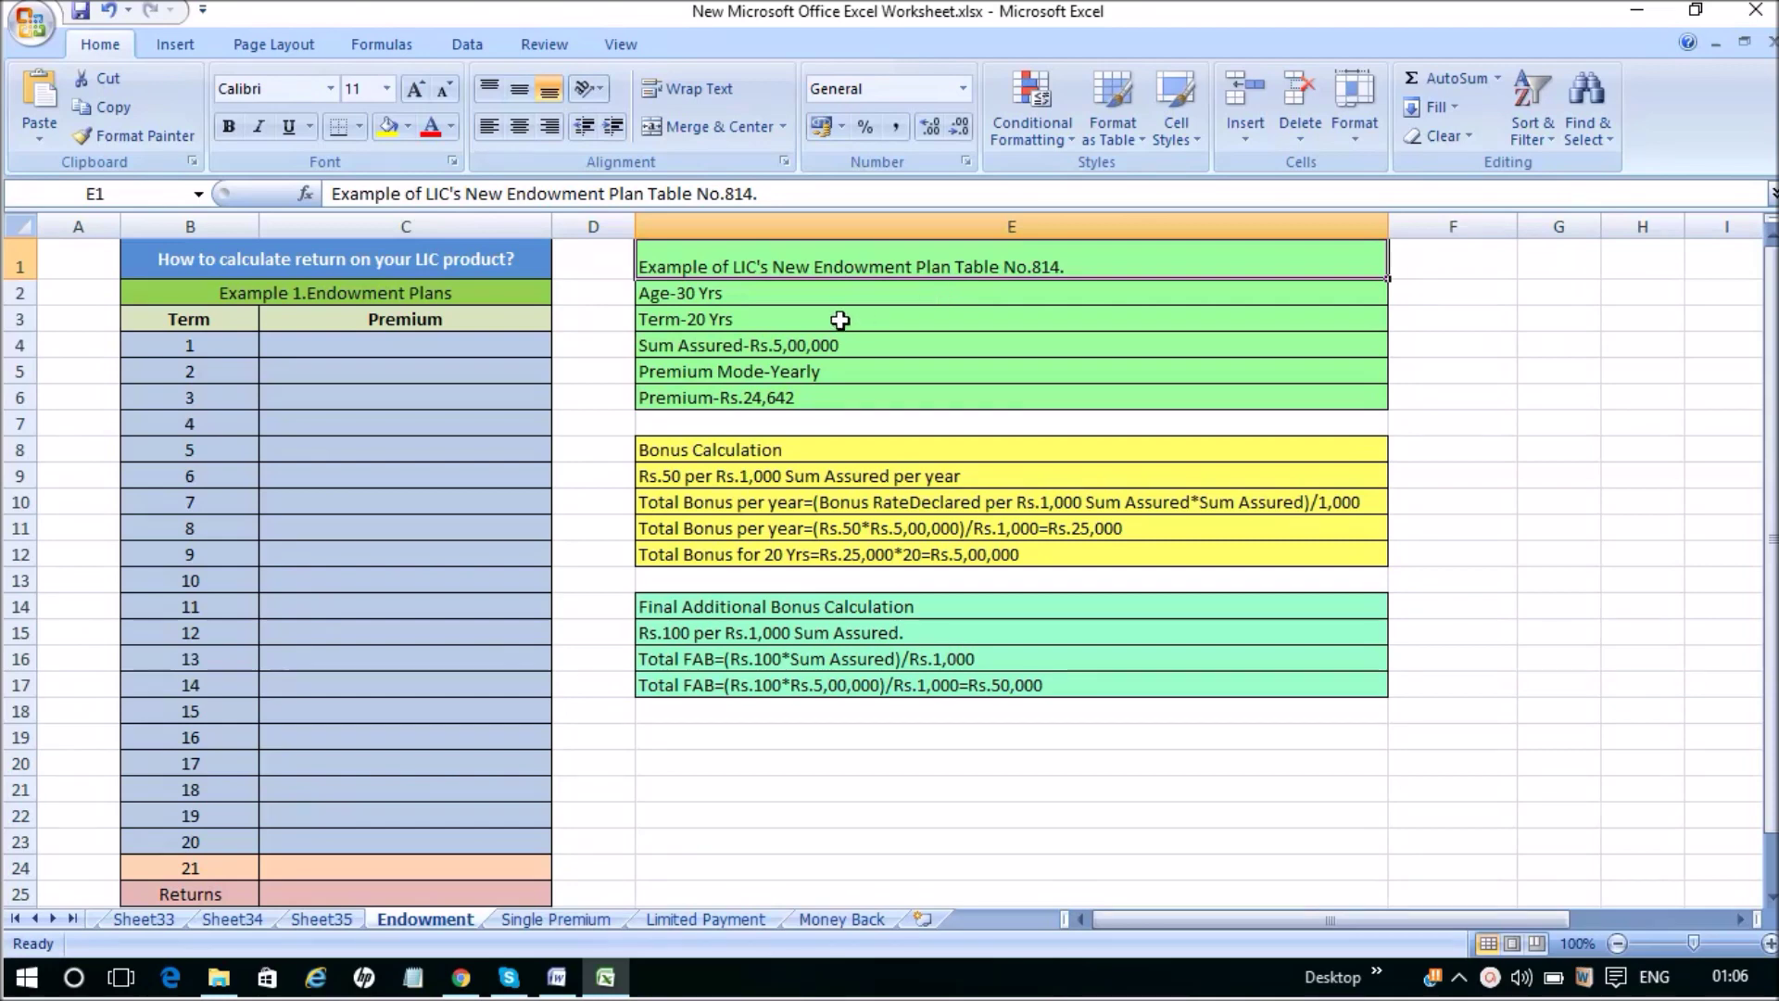
click(712, 321)
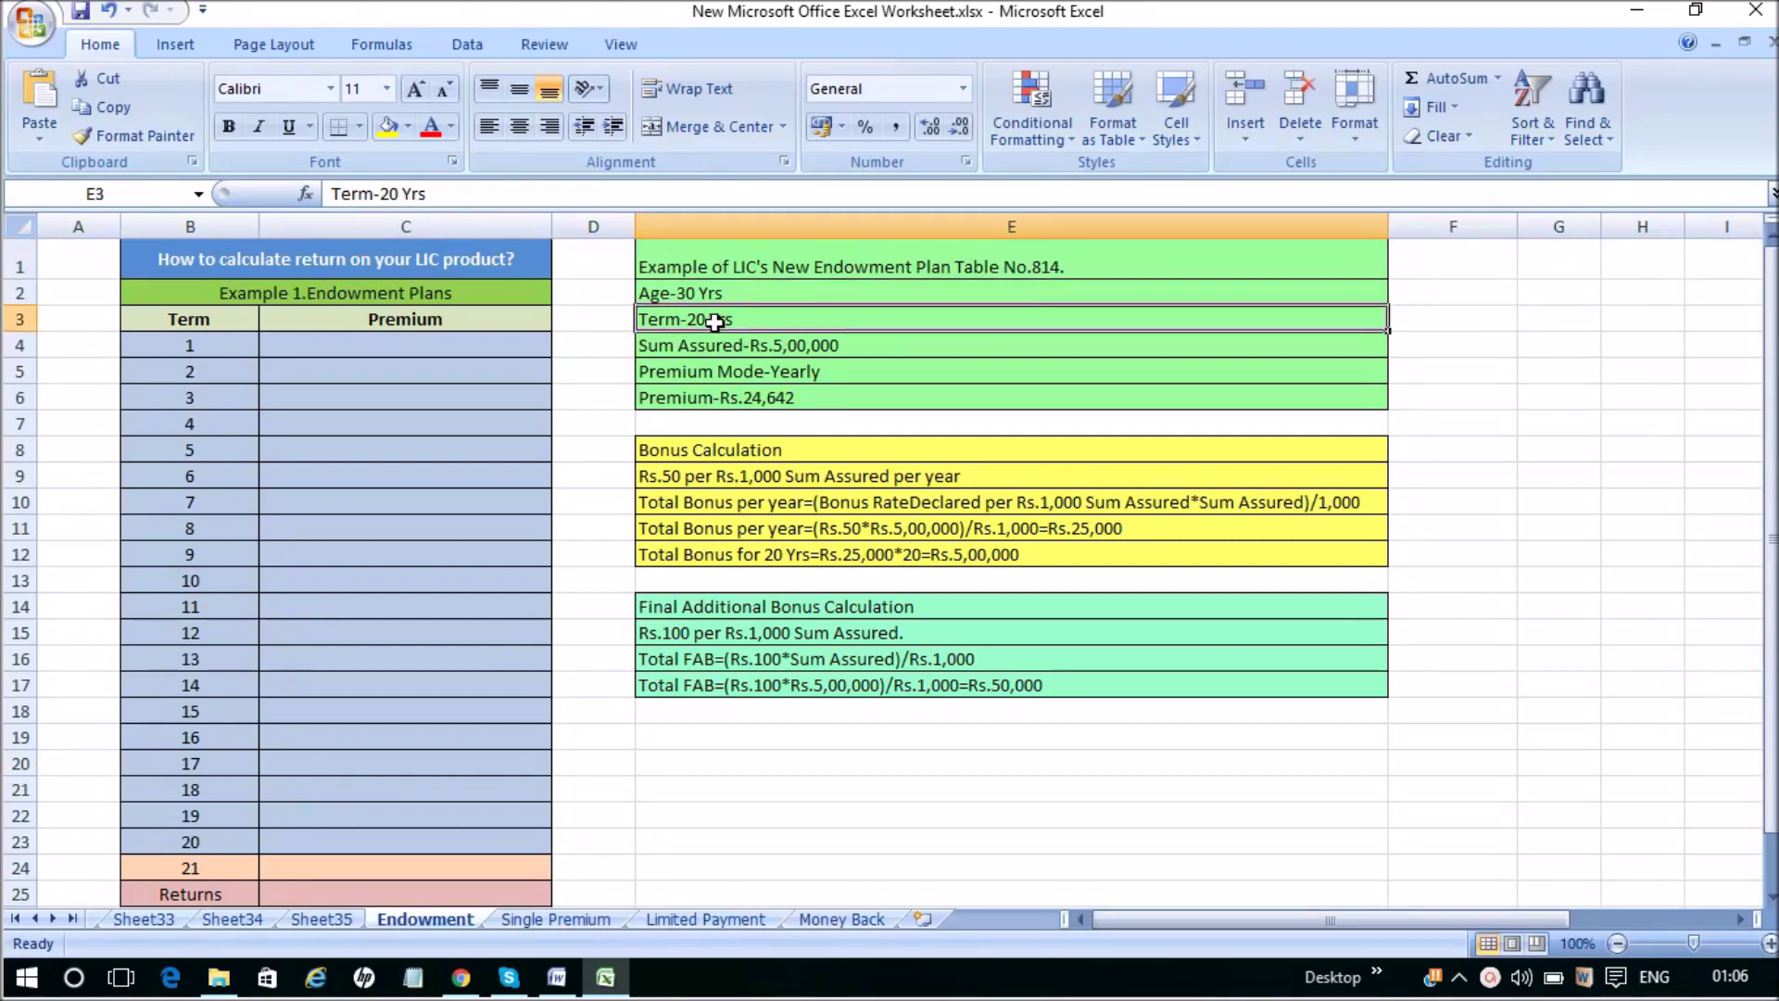
click(799, 345)
click(794, 371)
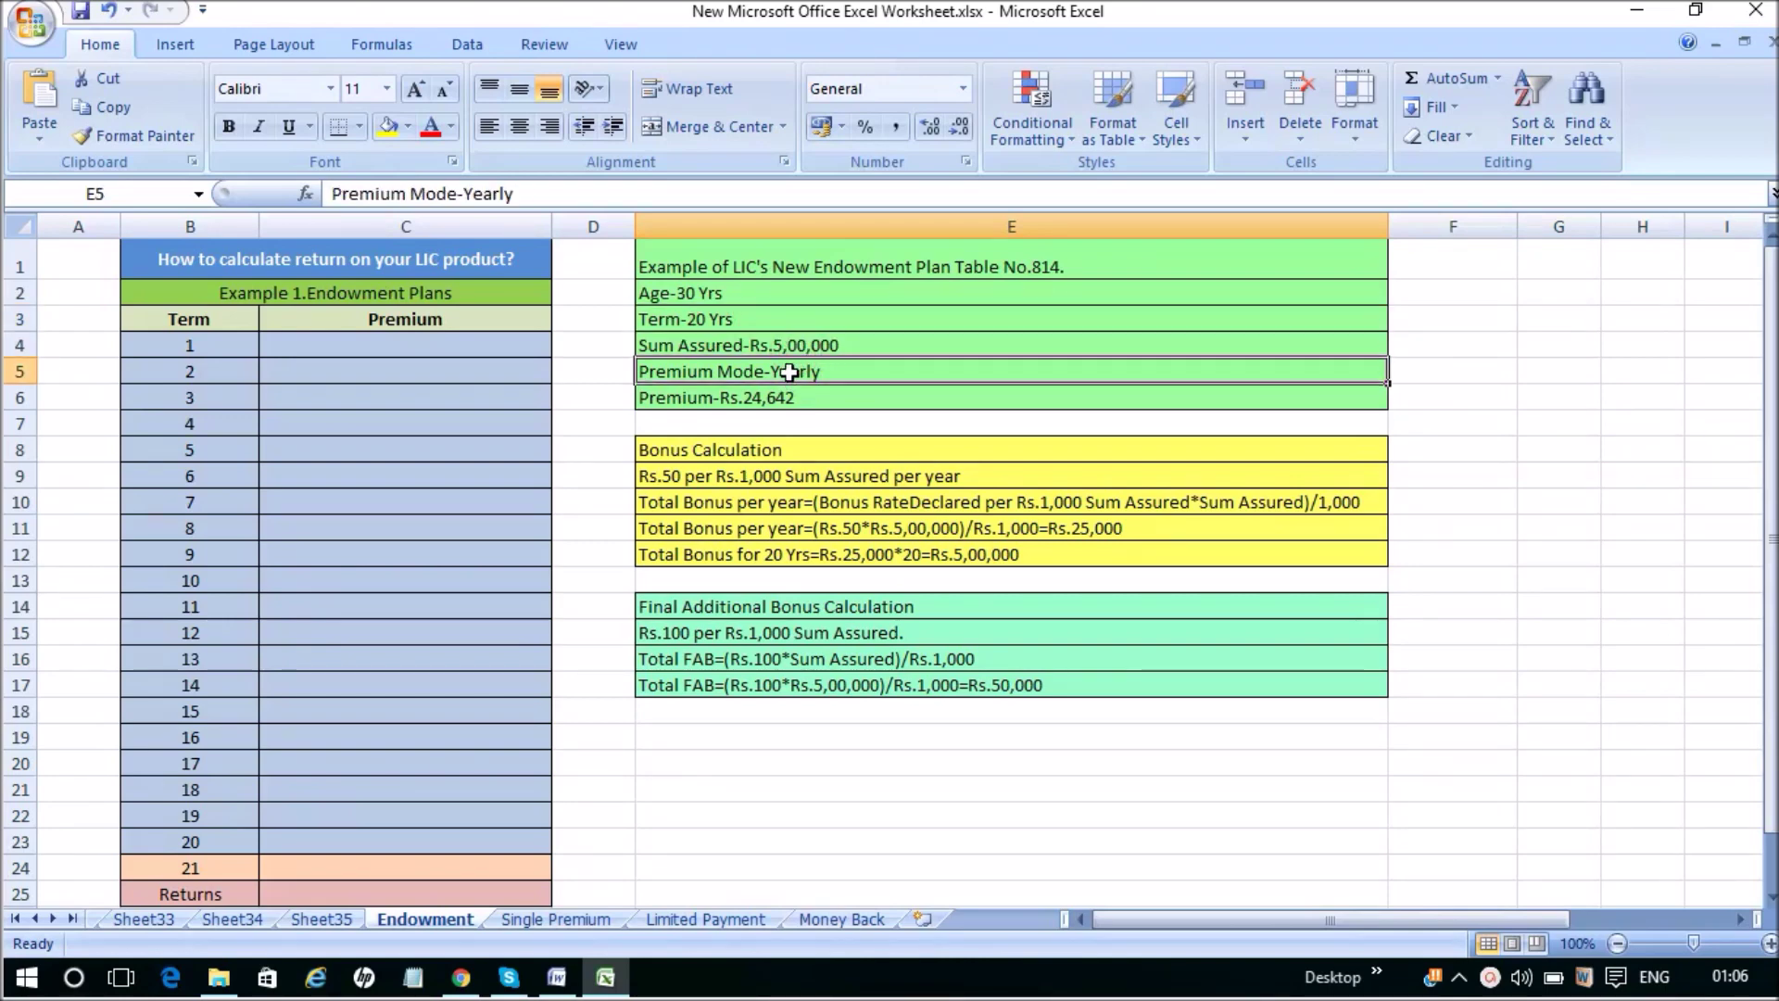
click(746, 404)
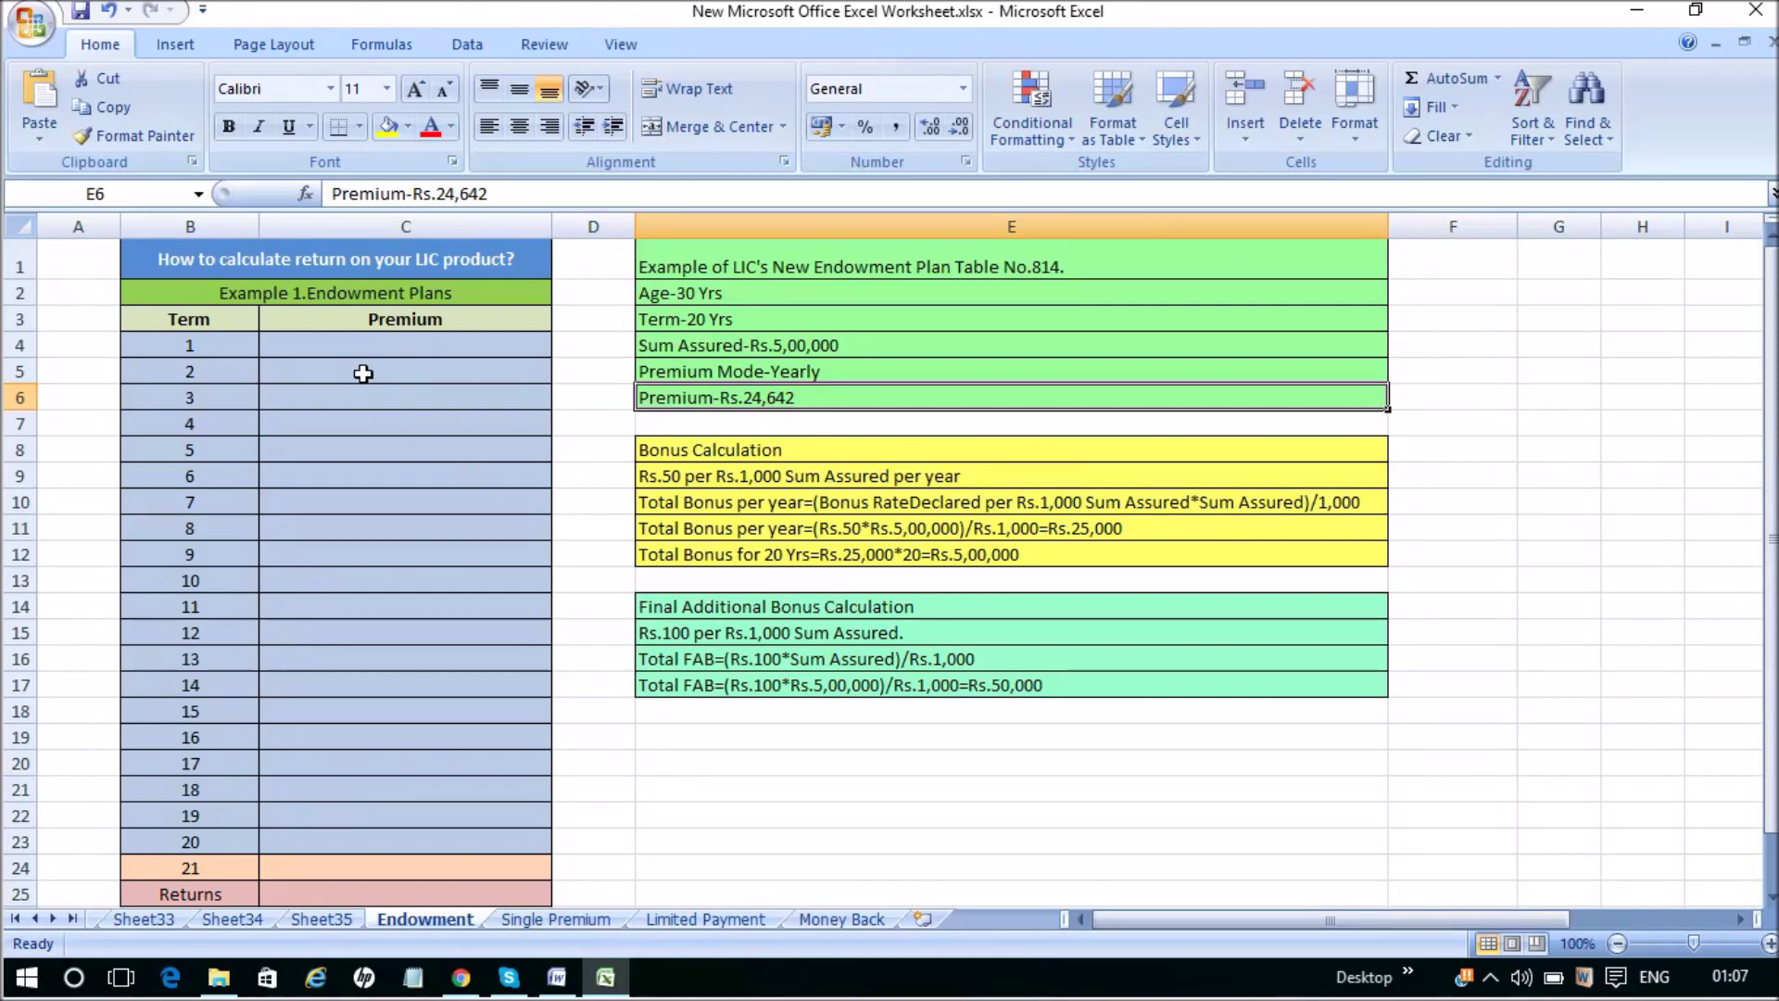
Enter -24642 as the year 1 premium in cell C4.
click(355, 343)
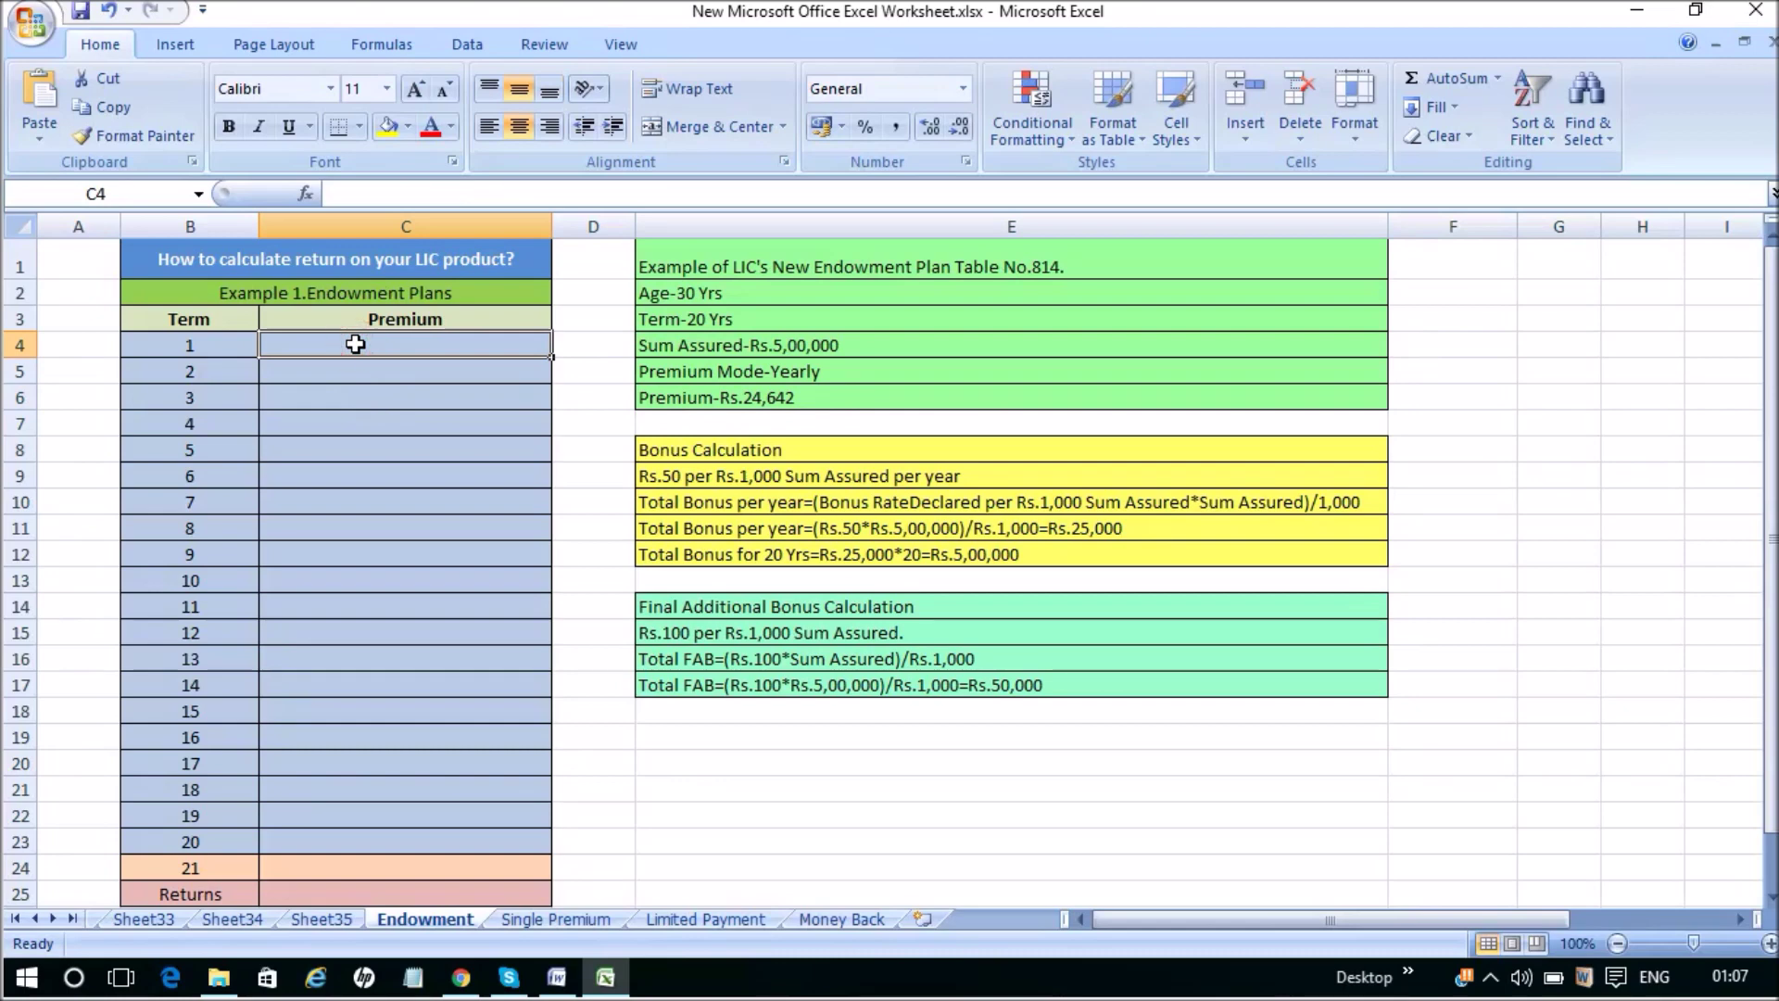
text(-)
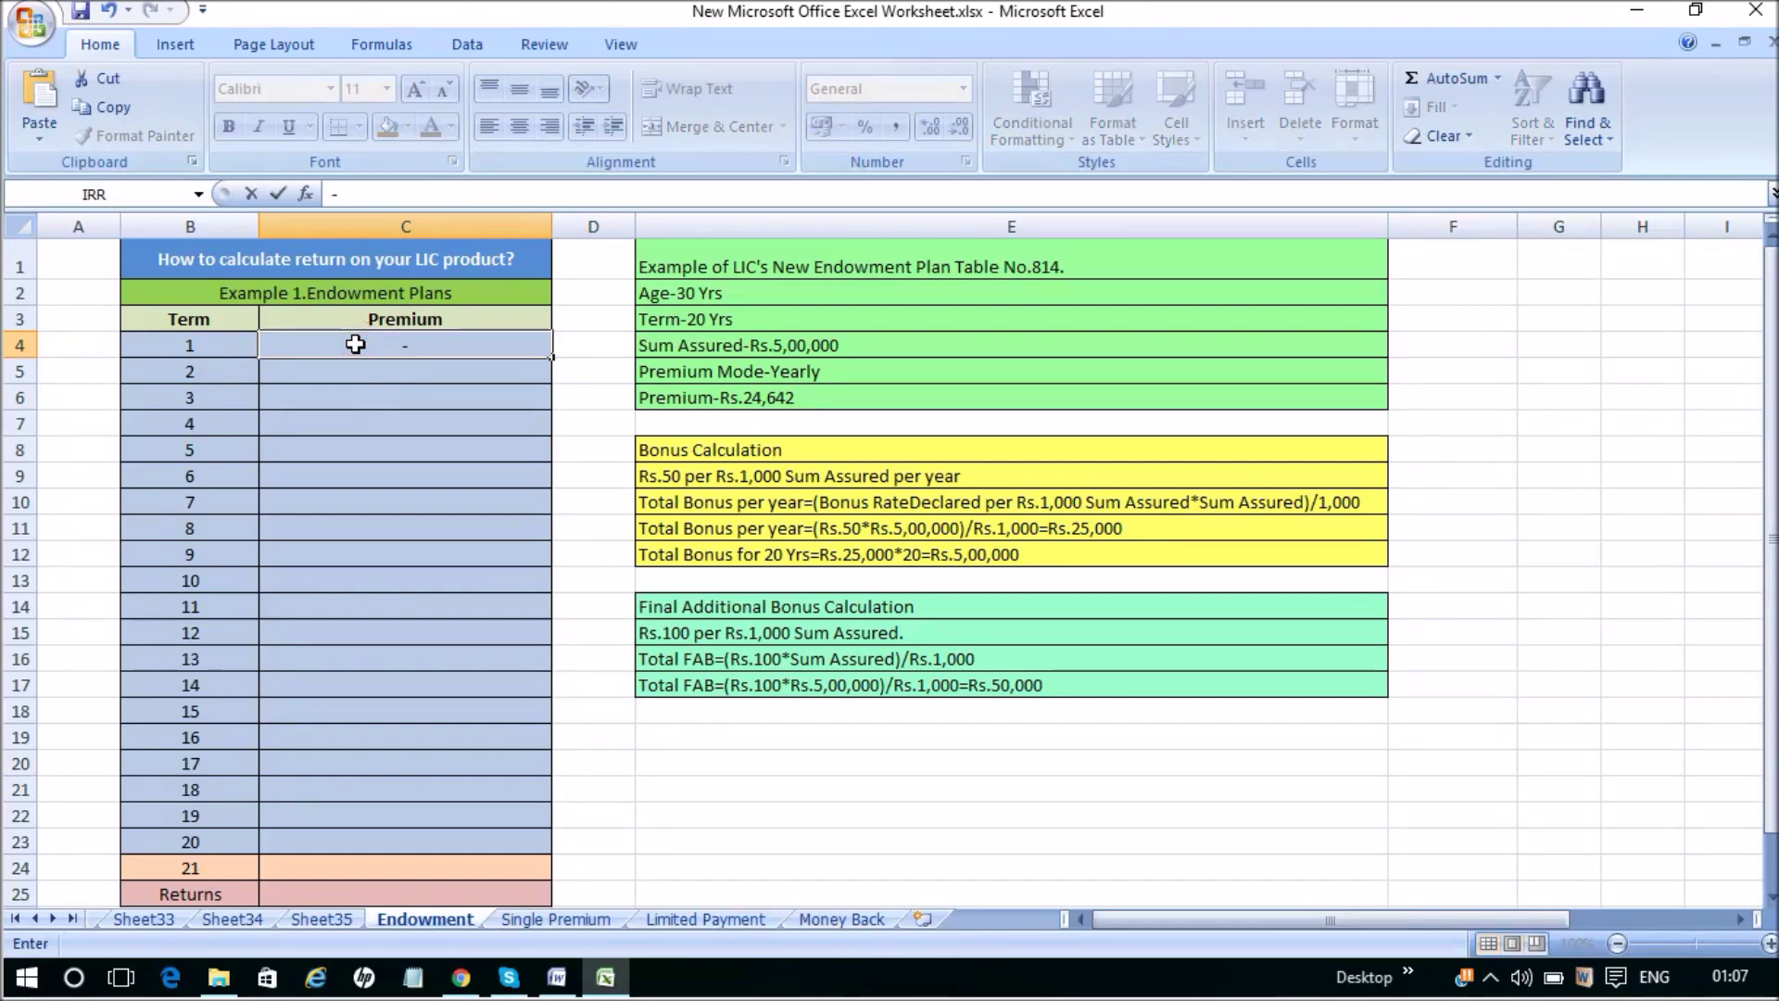
text(24642)
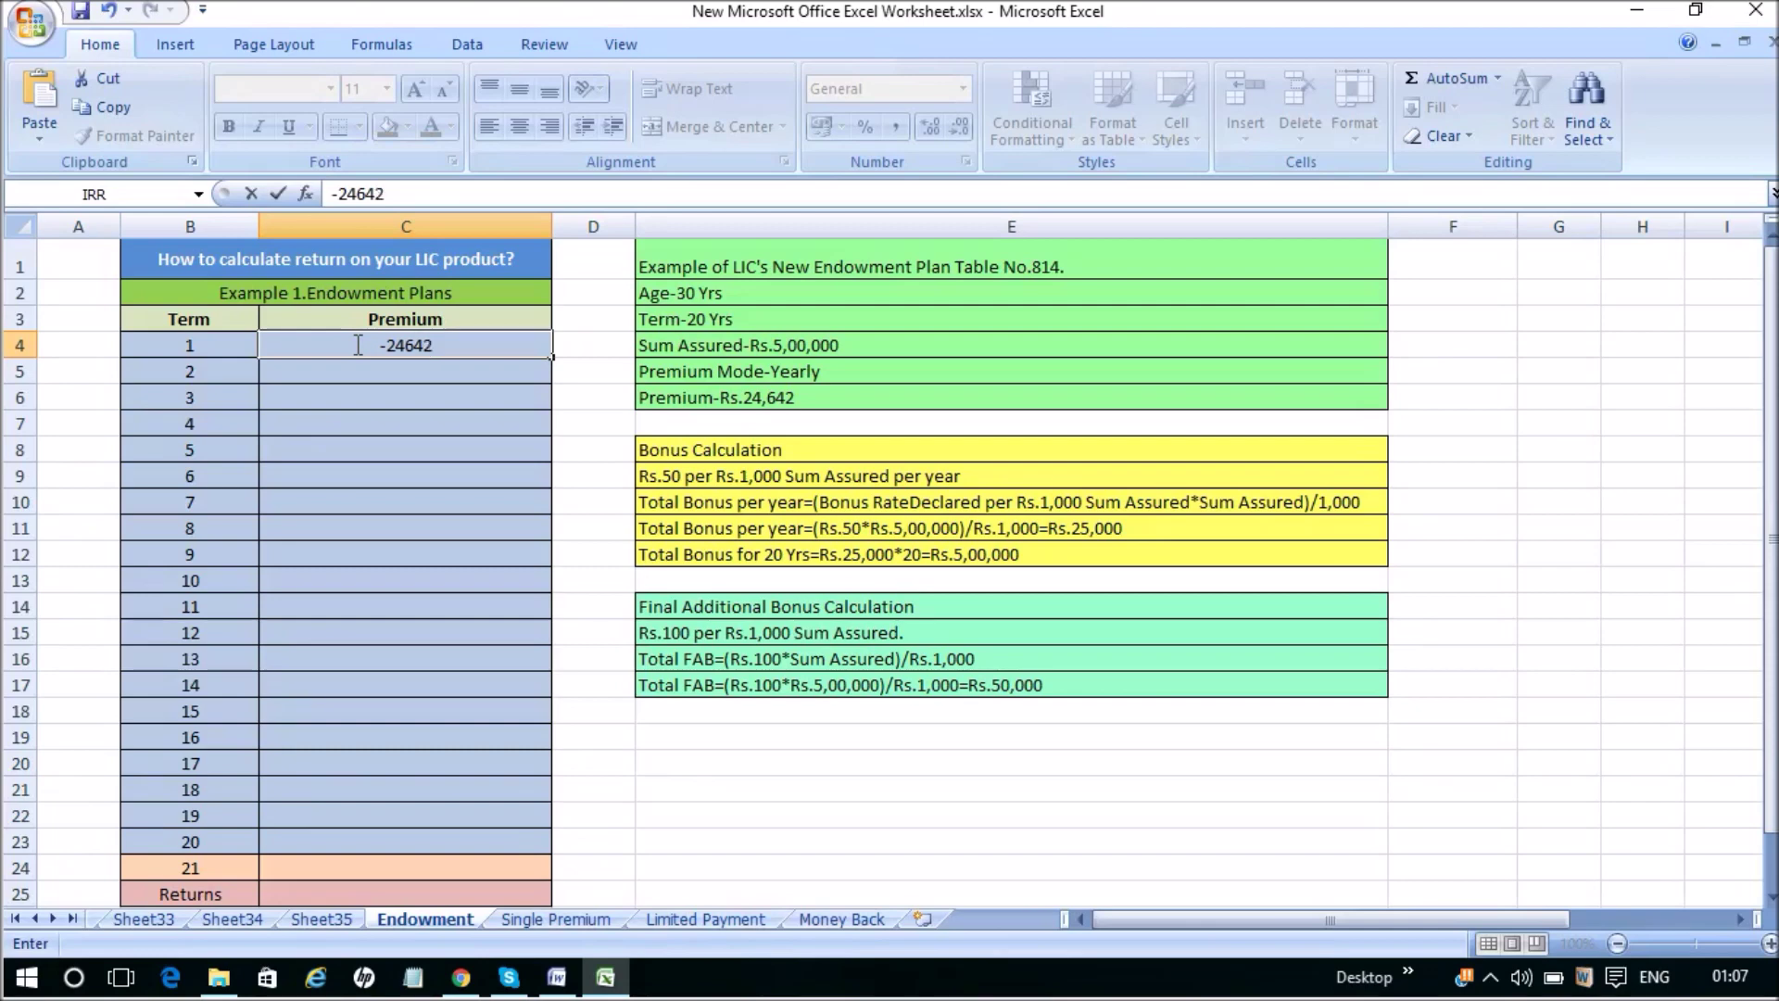
click(349, 427)
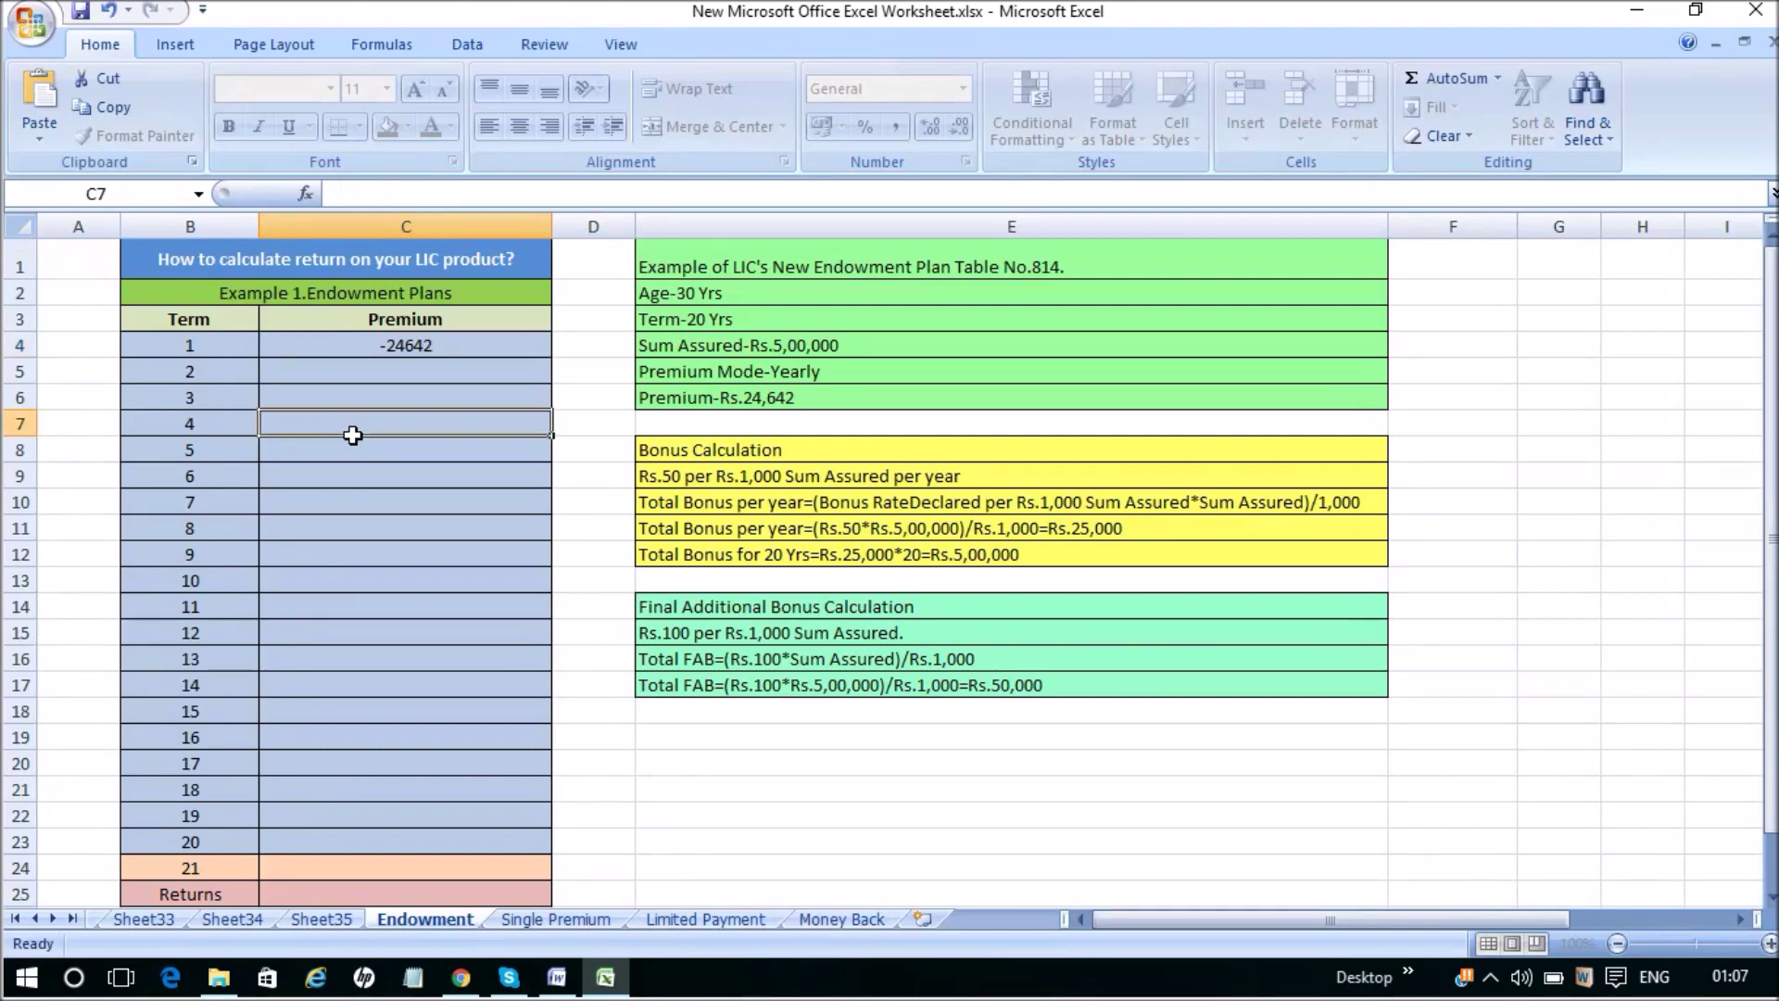
Fill the year 1 premium down the Premium column through year 20, covering C4:C23.
click(213, 340)
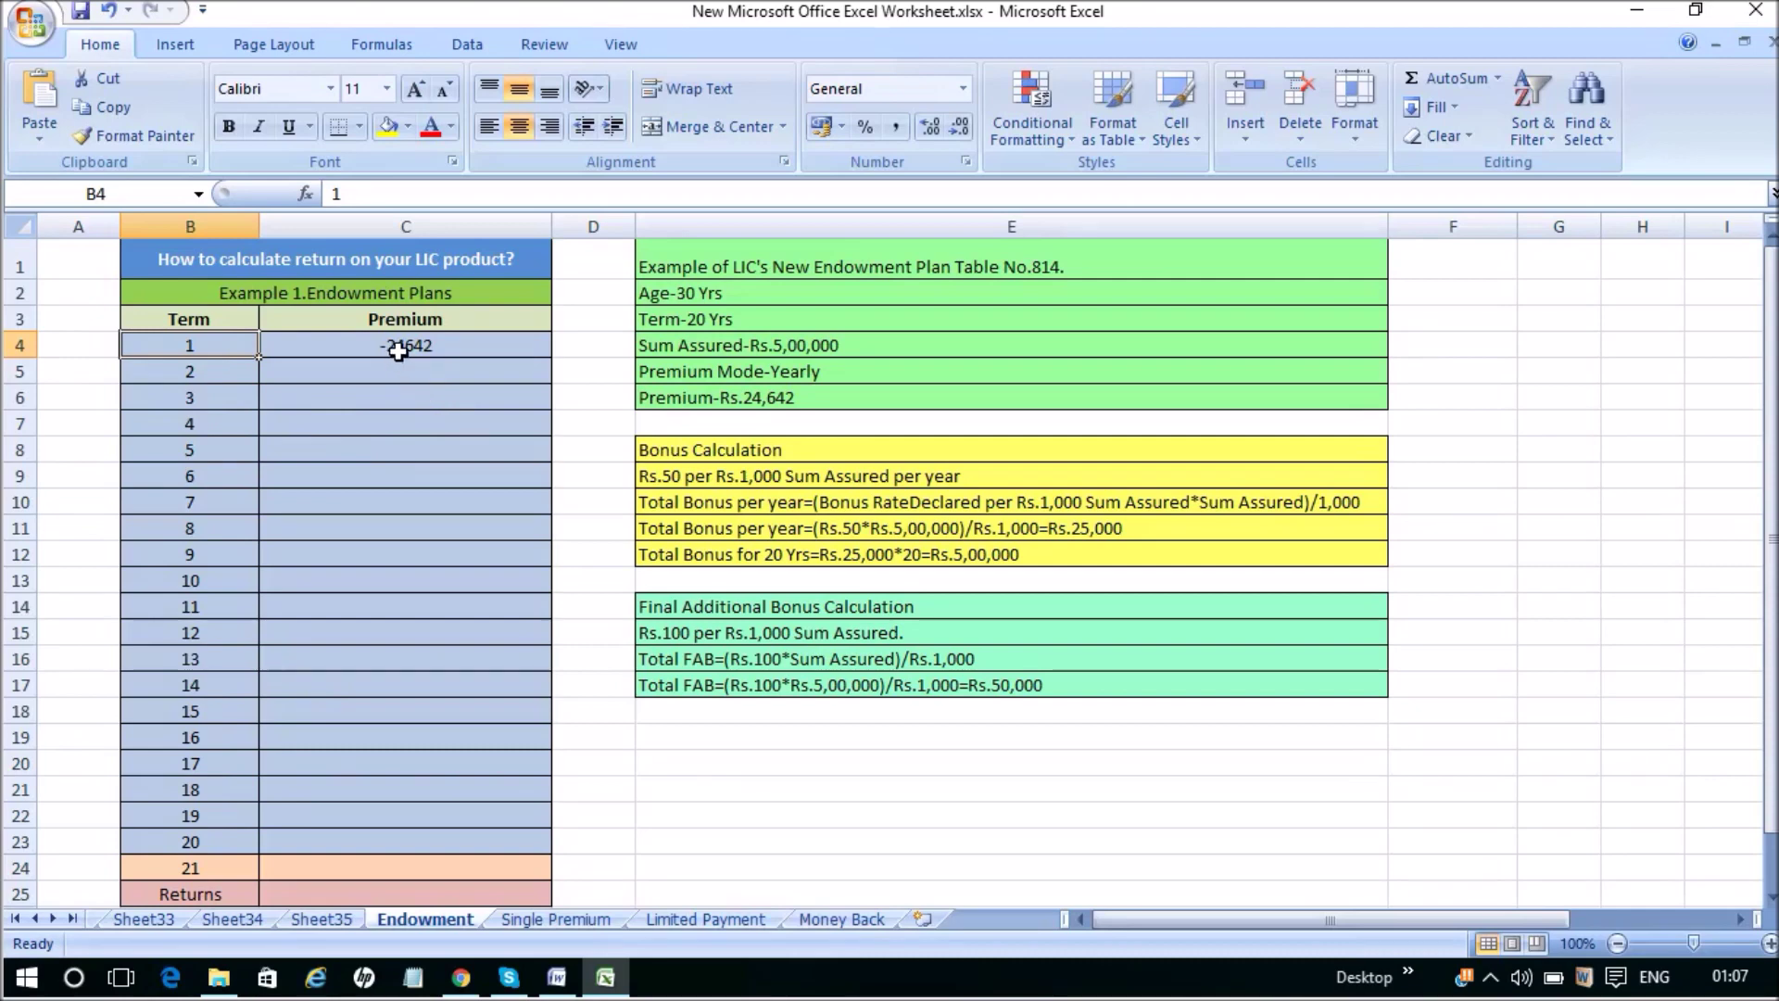
drag(397, 351, 431, 836)
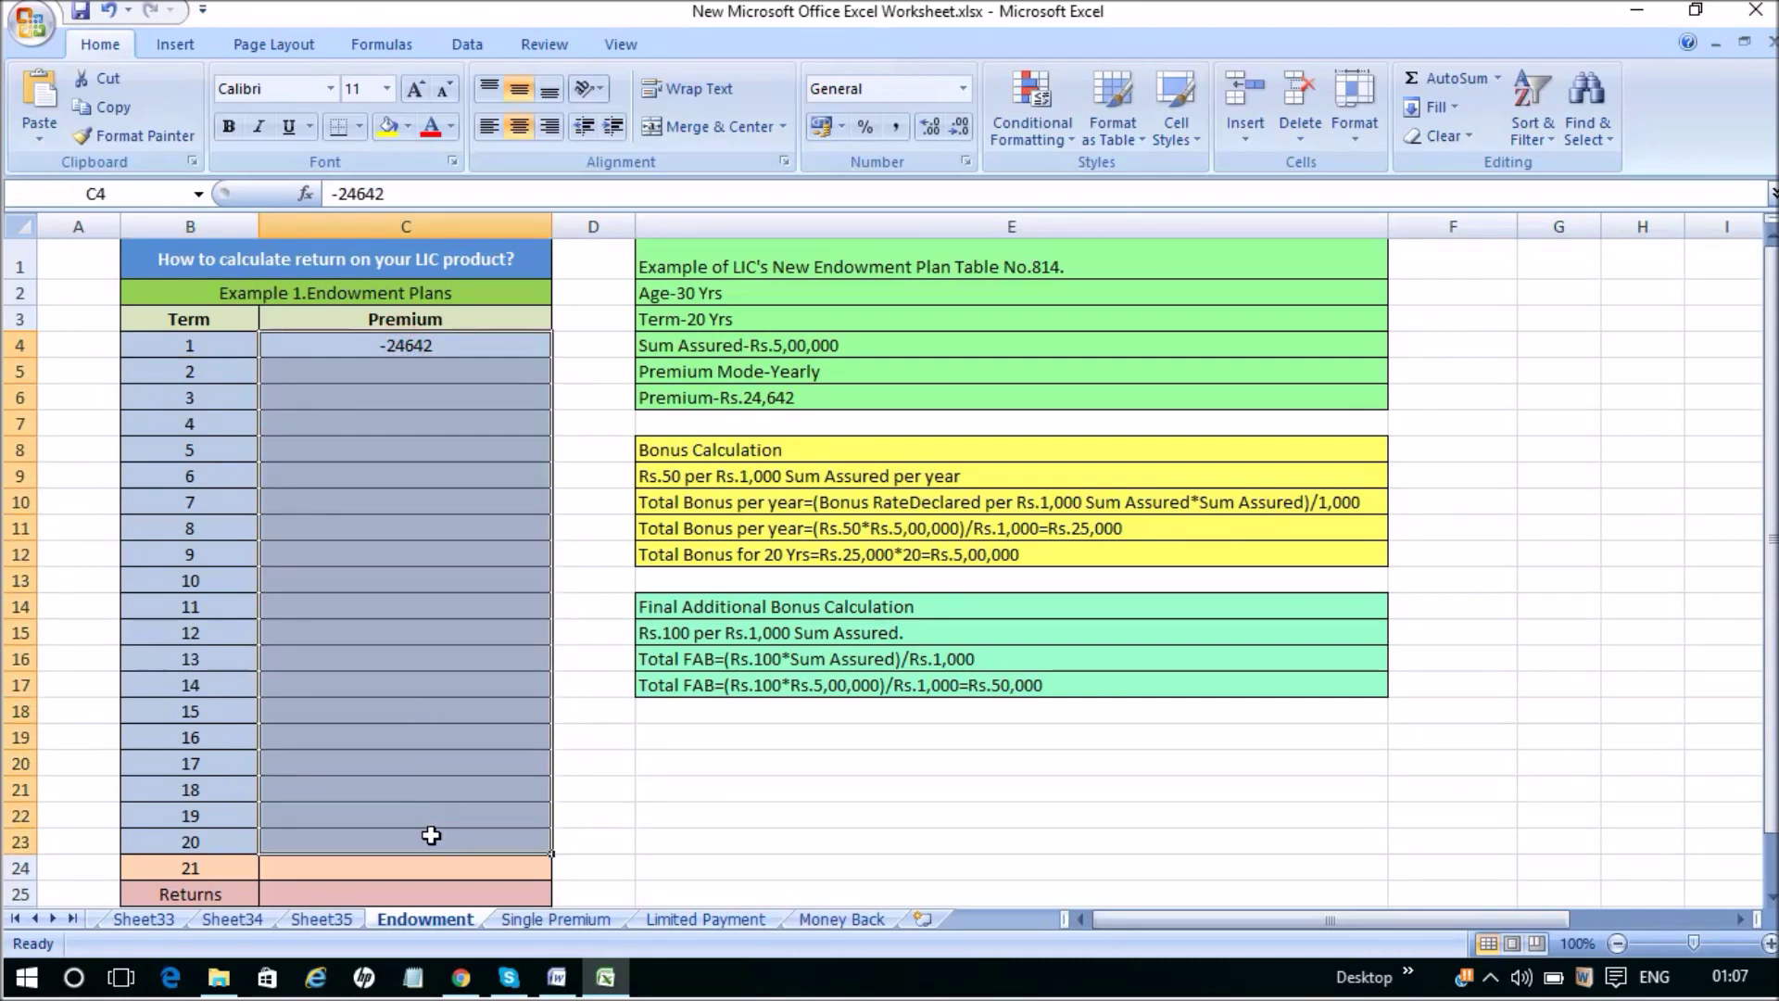
key(ctrl+d)
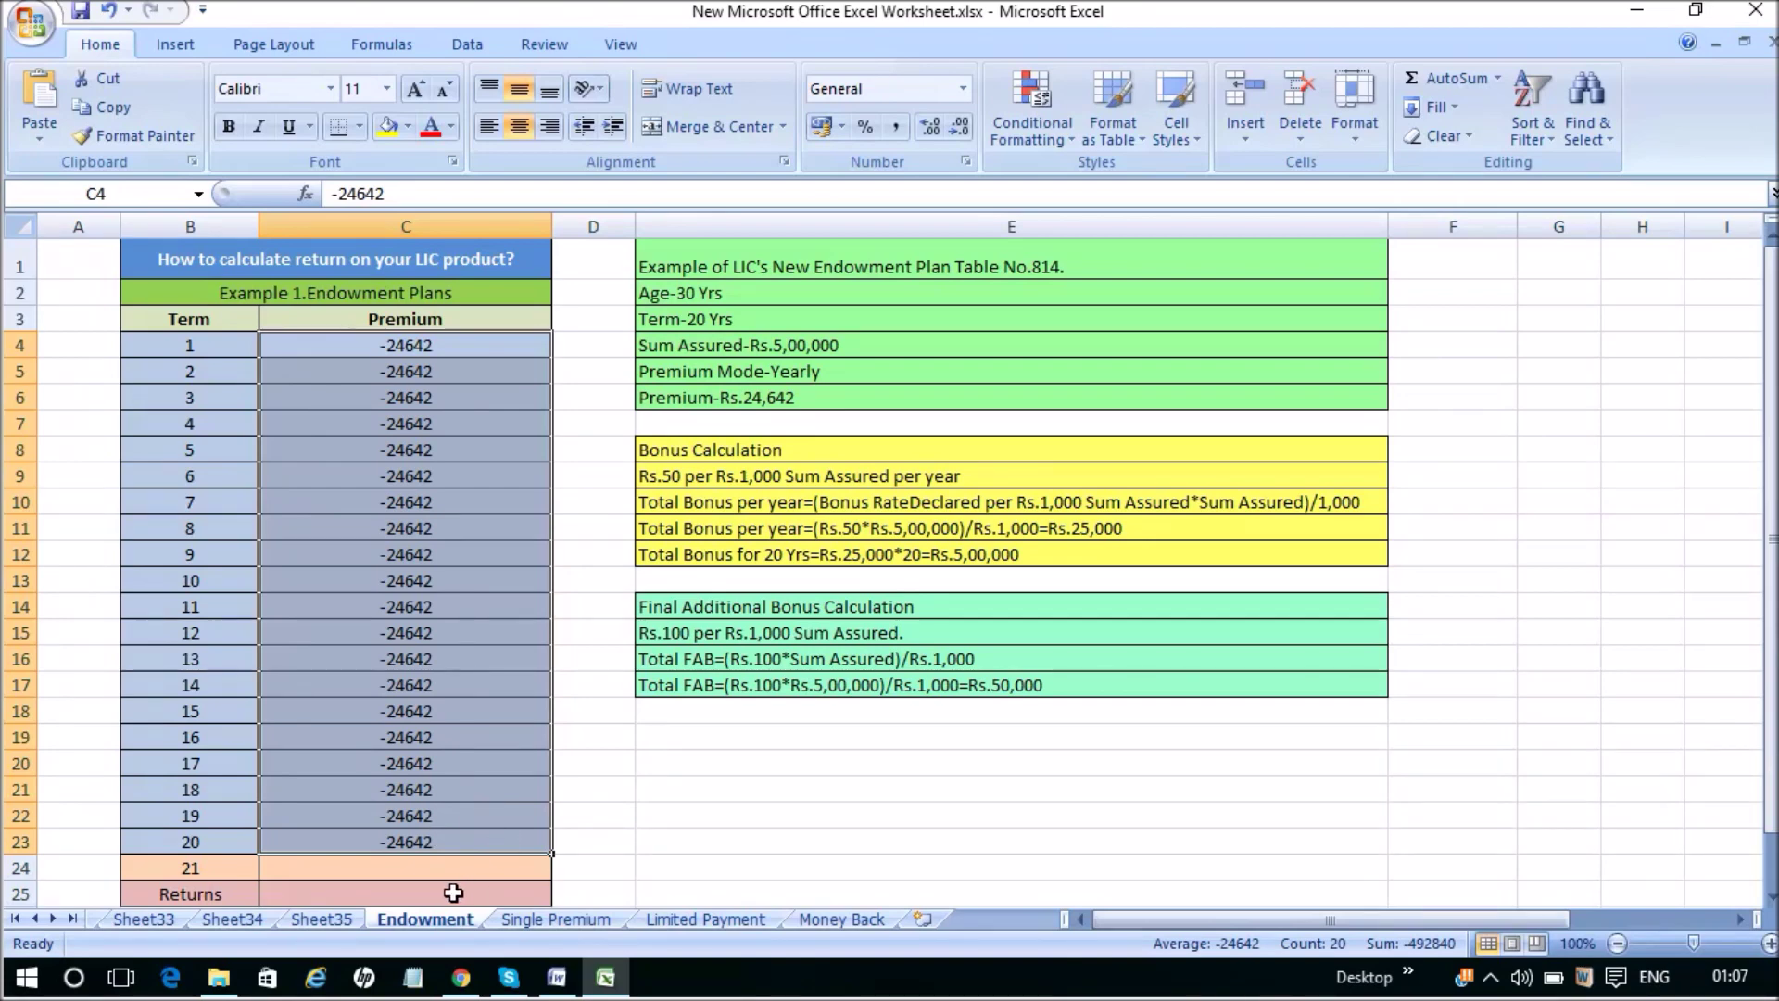
Examine the yearly bonus and final additional bonus calculations in column E, along with the policy term.
click(438, 871)
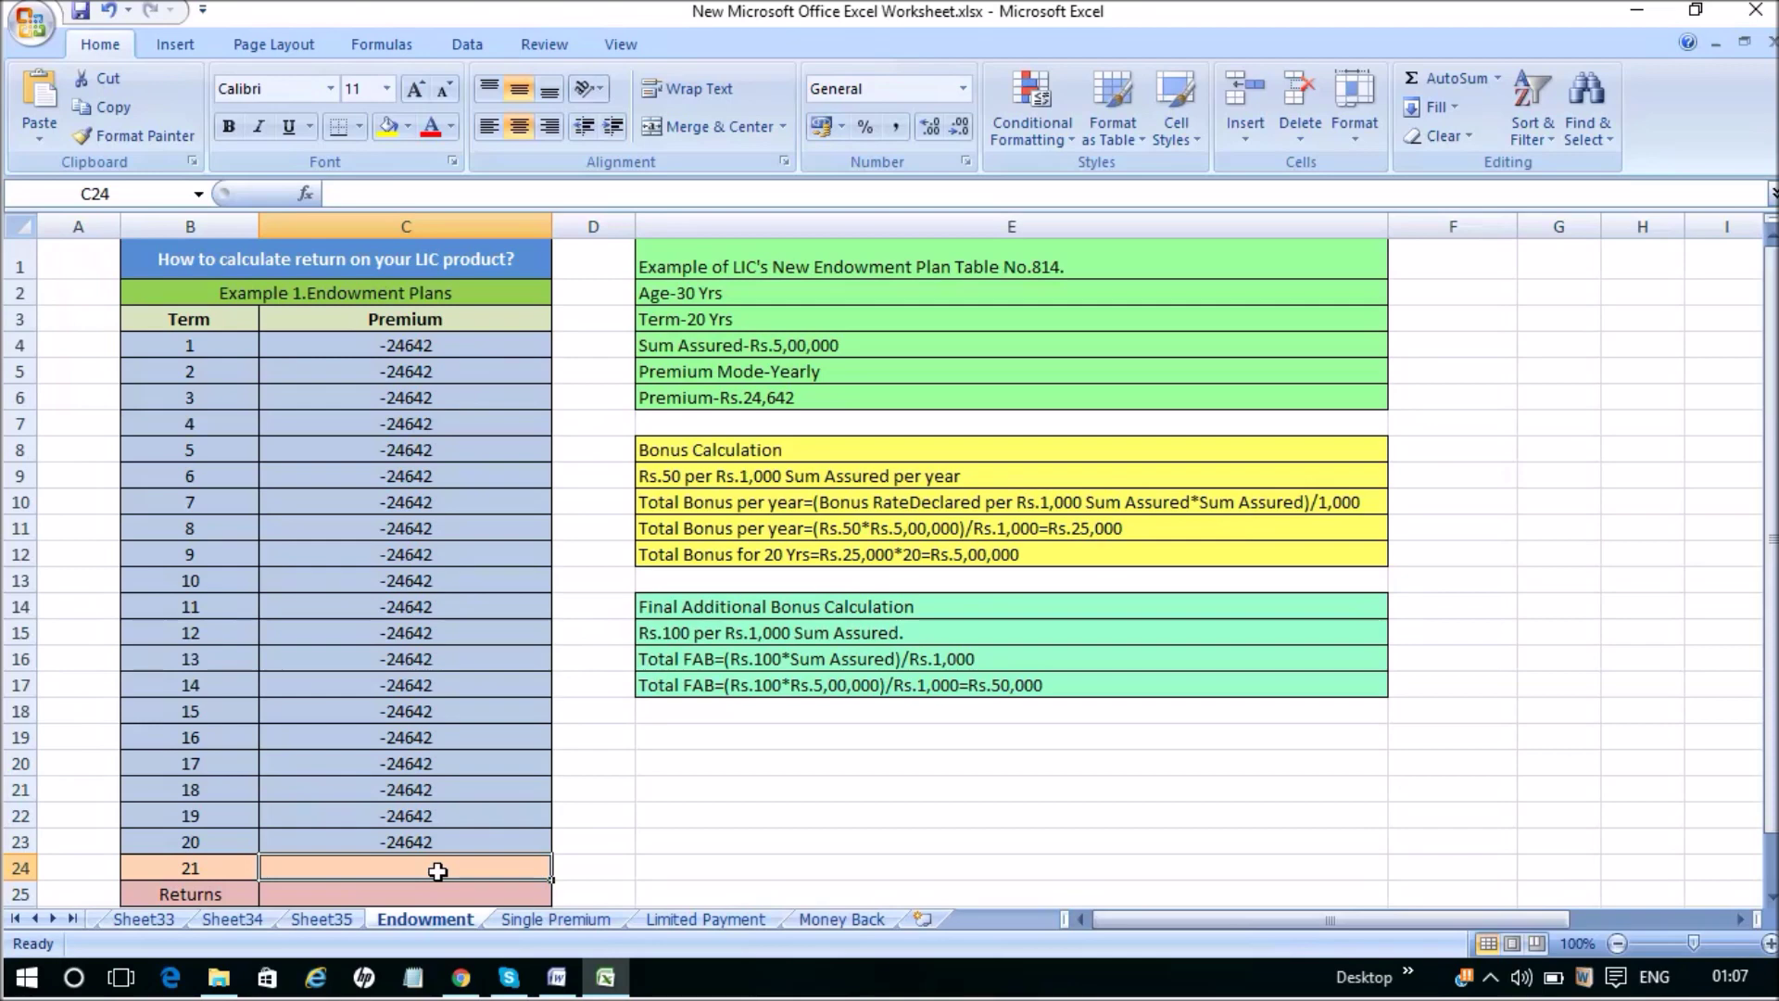
click(747, 449)
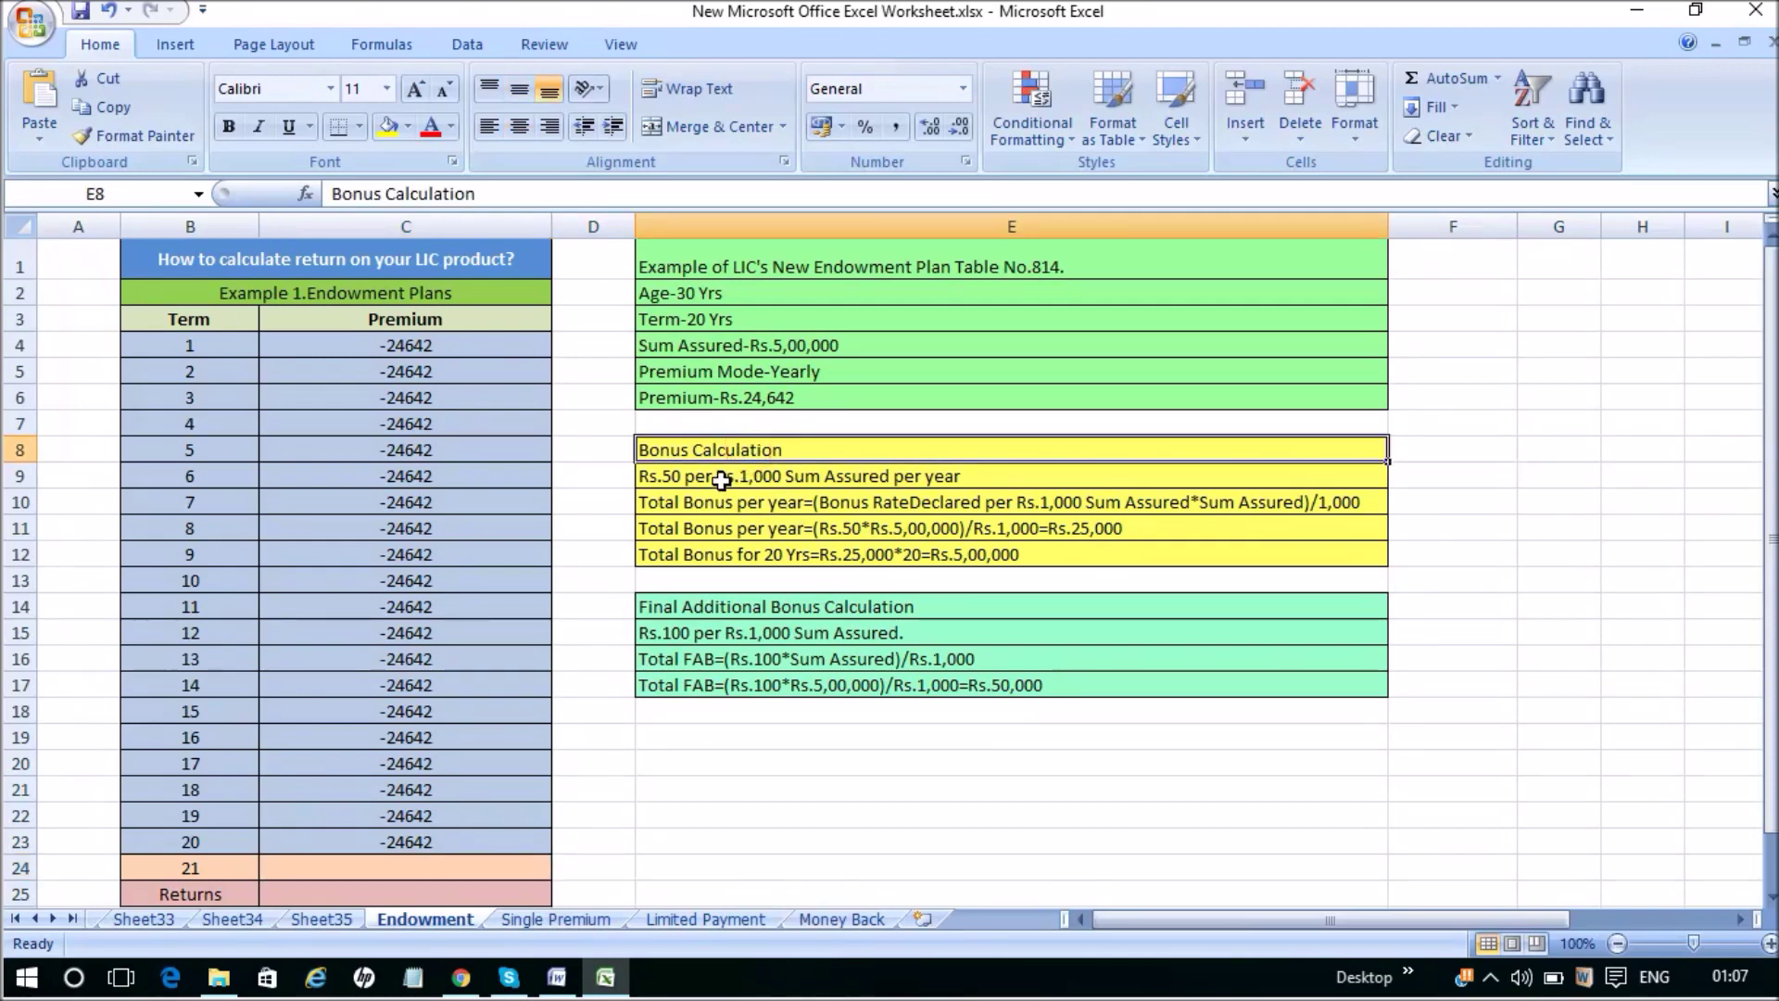
click(725, 480)
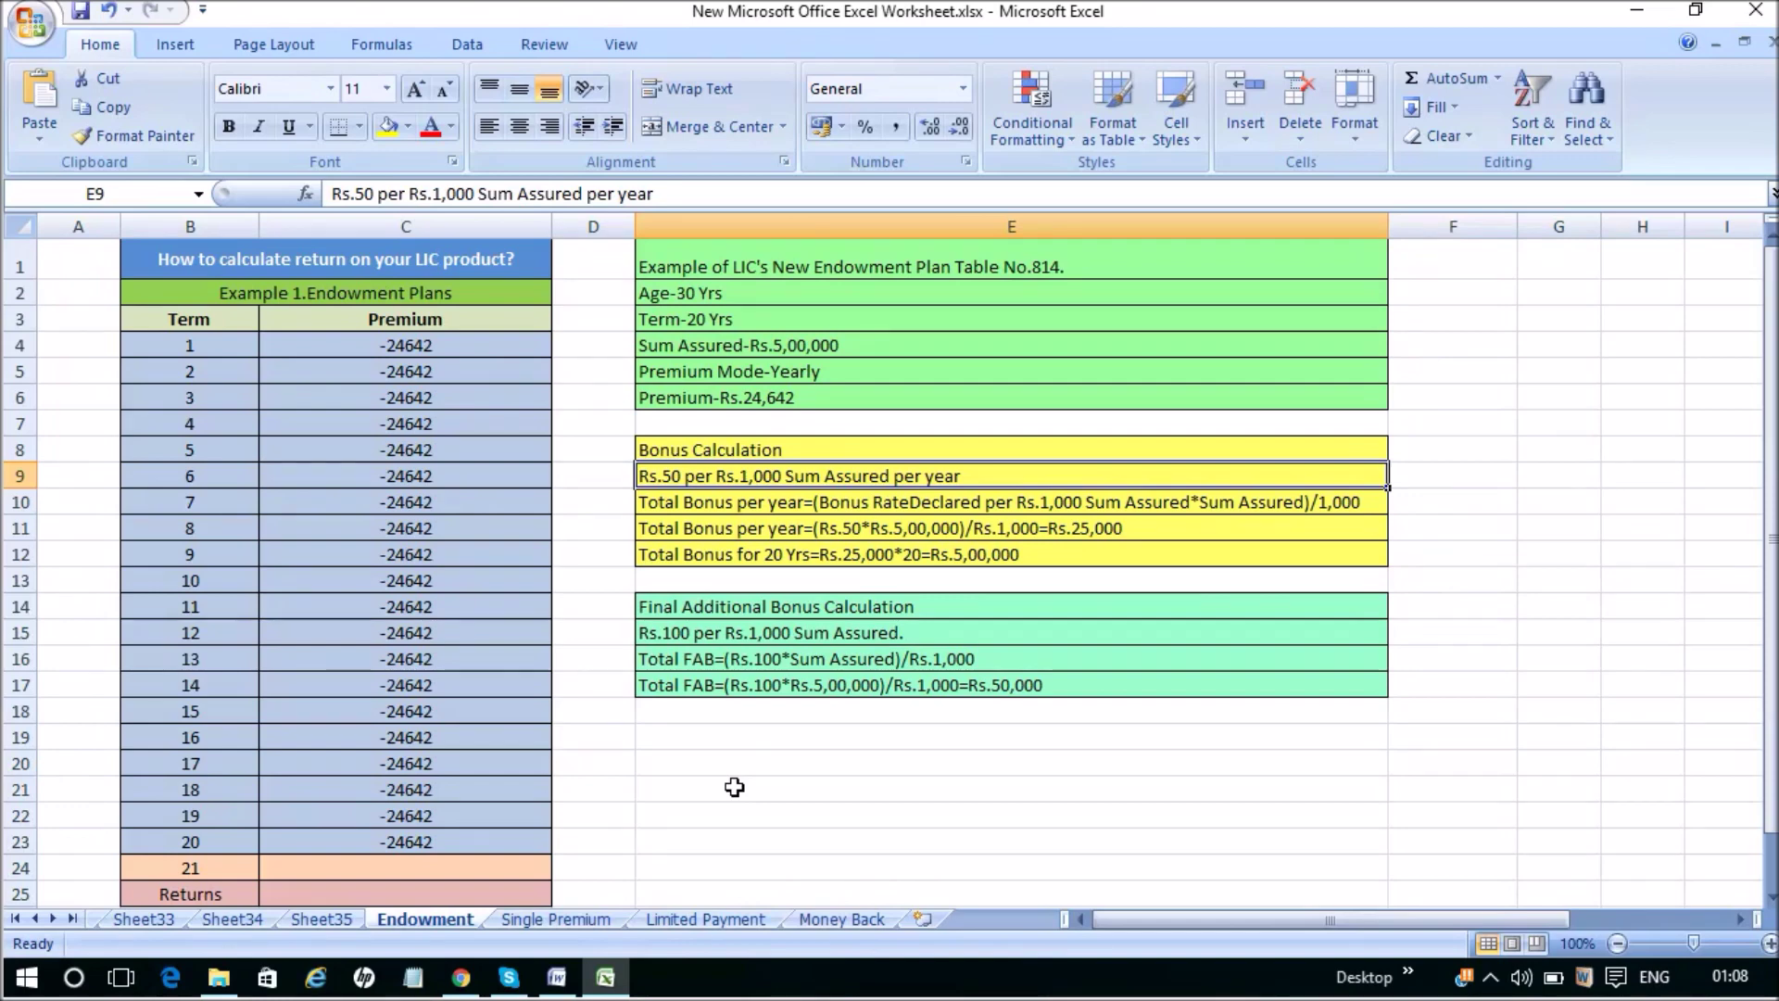
click(848, 530)
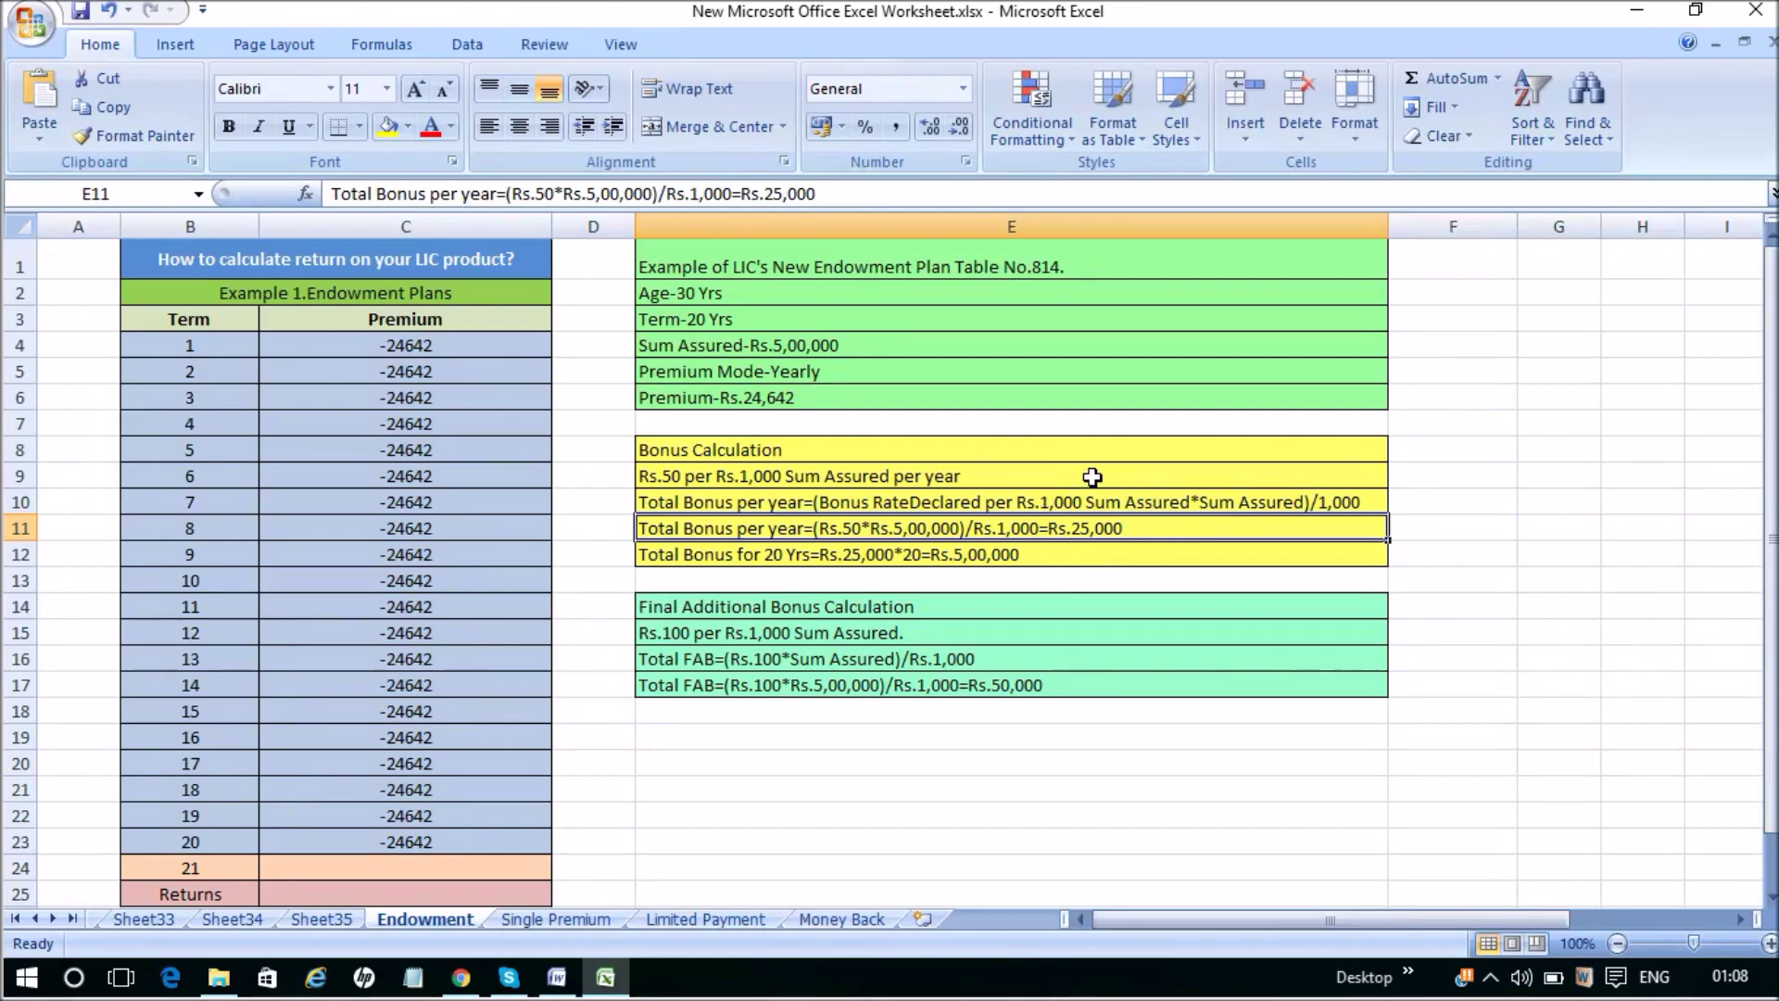
click(712, 321)
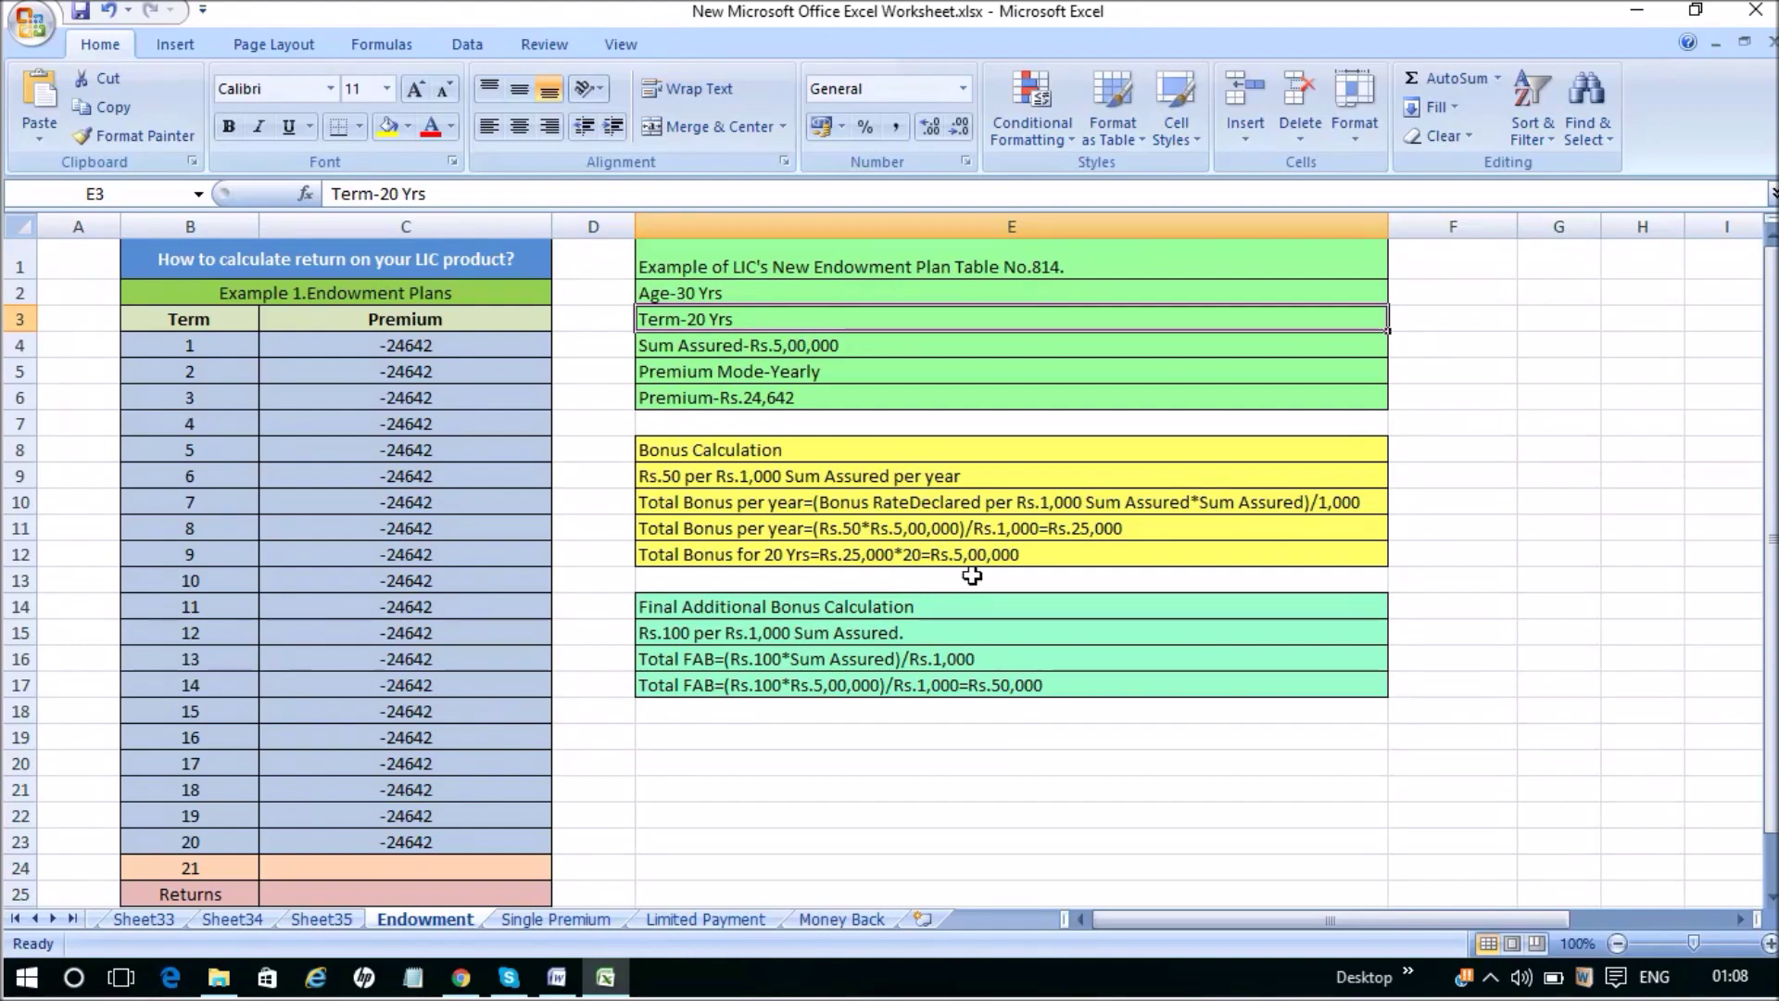
click(723, 604)
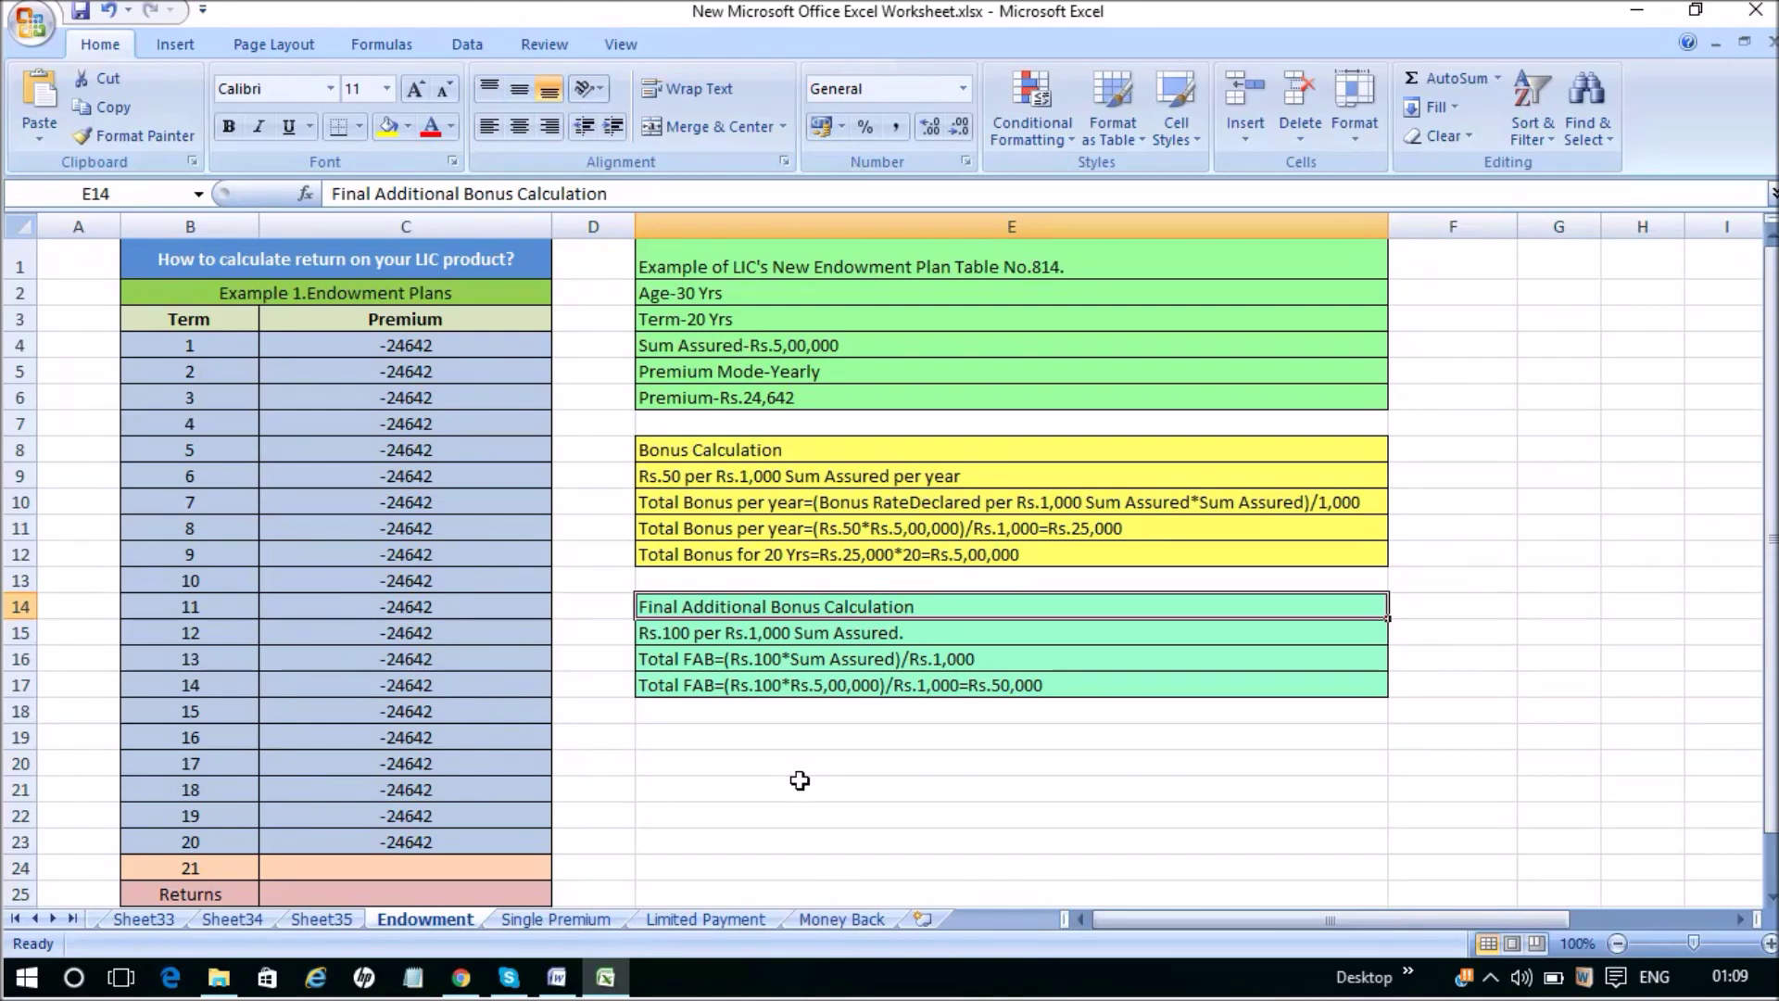
click(795, 685)
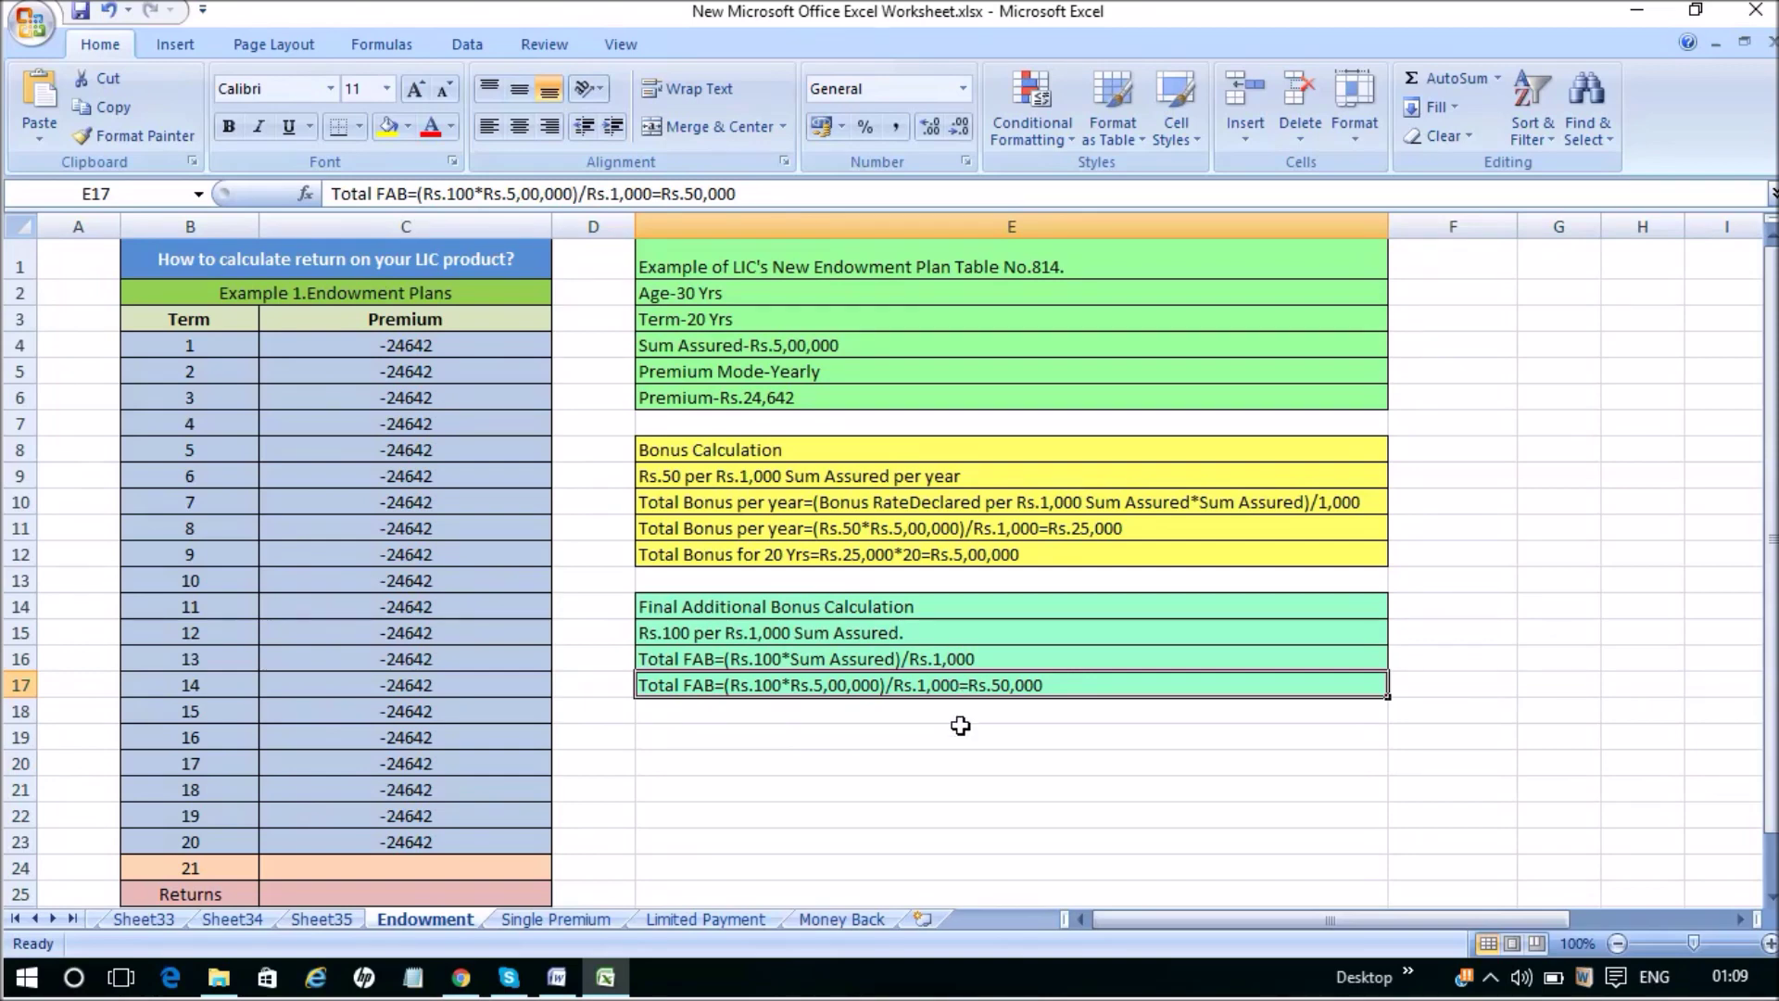
Enter the maturity amount for year 21 in cell C24 as =500000+500000+50000.
click(441, 866)
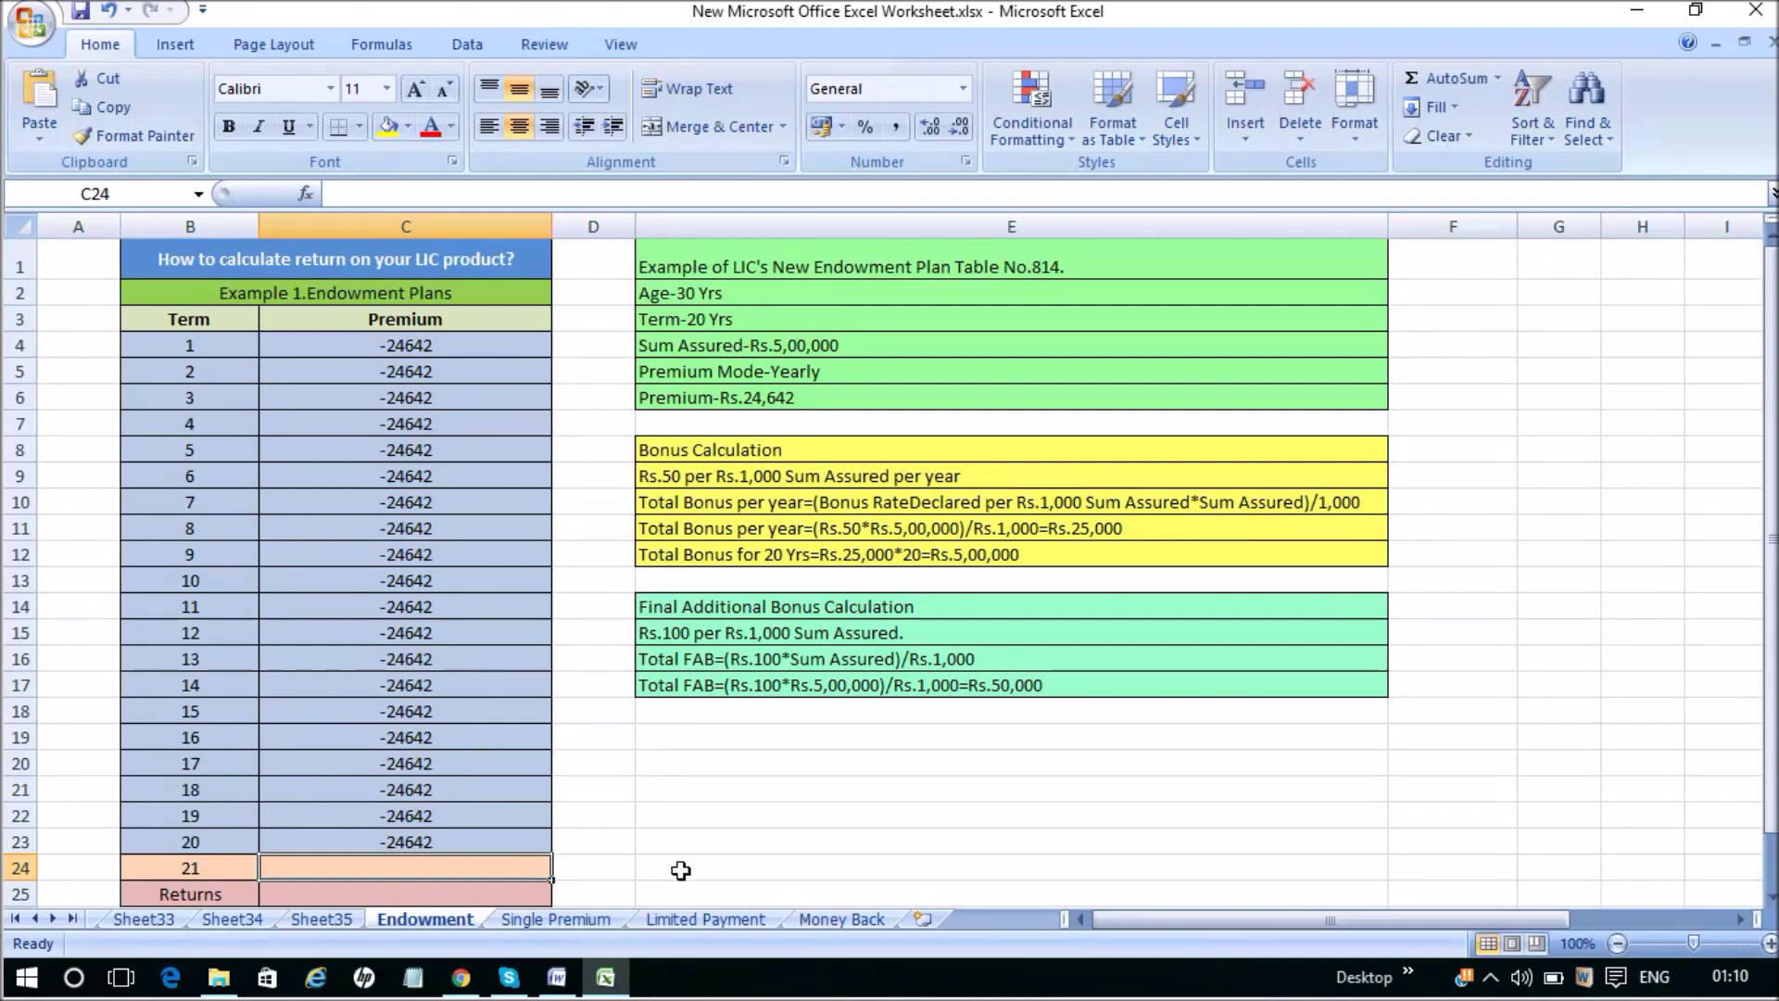
text(=)
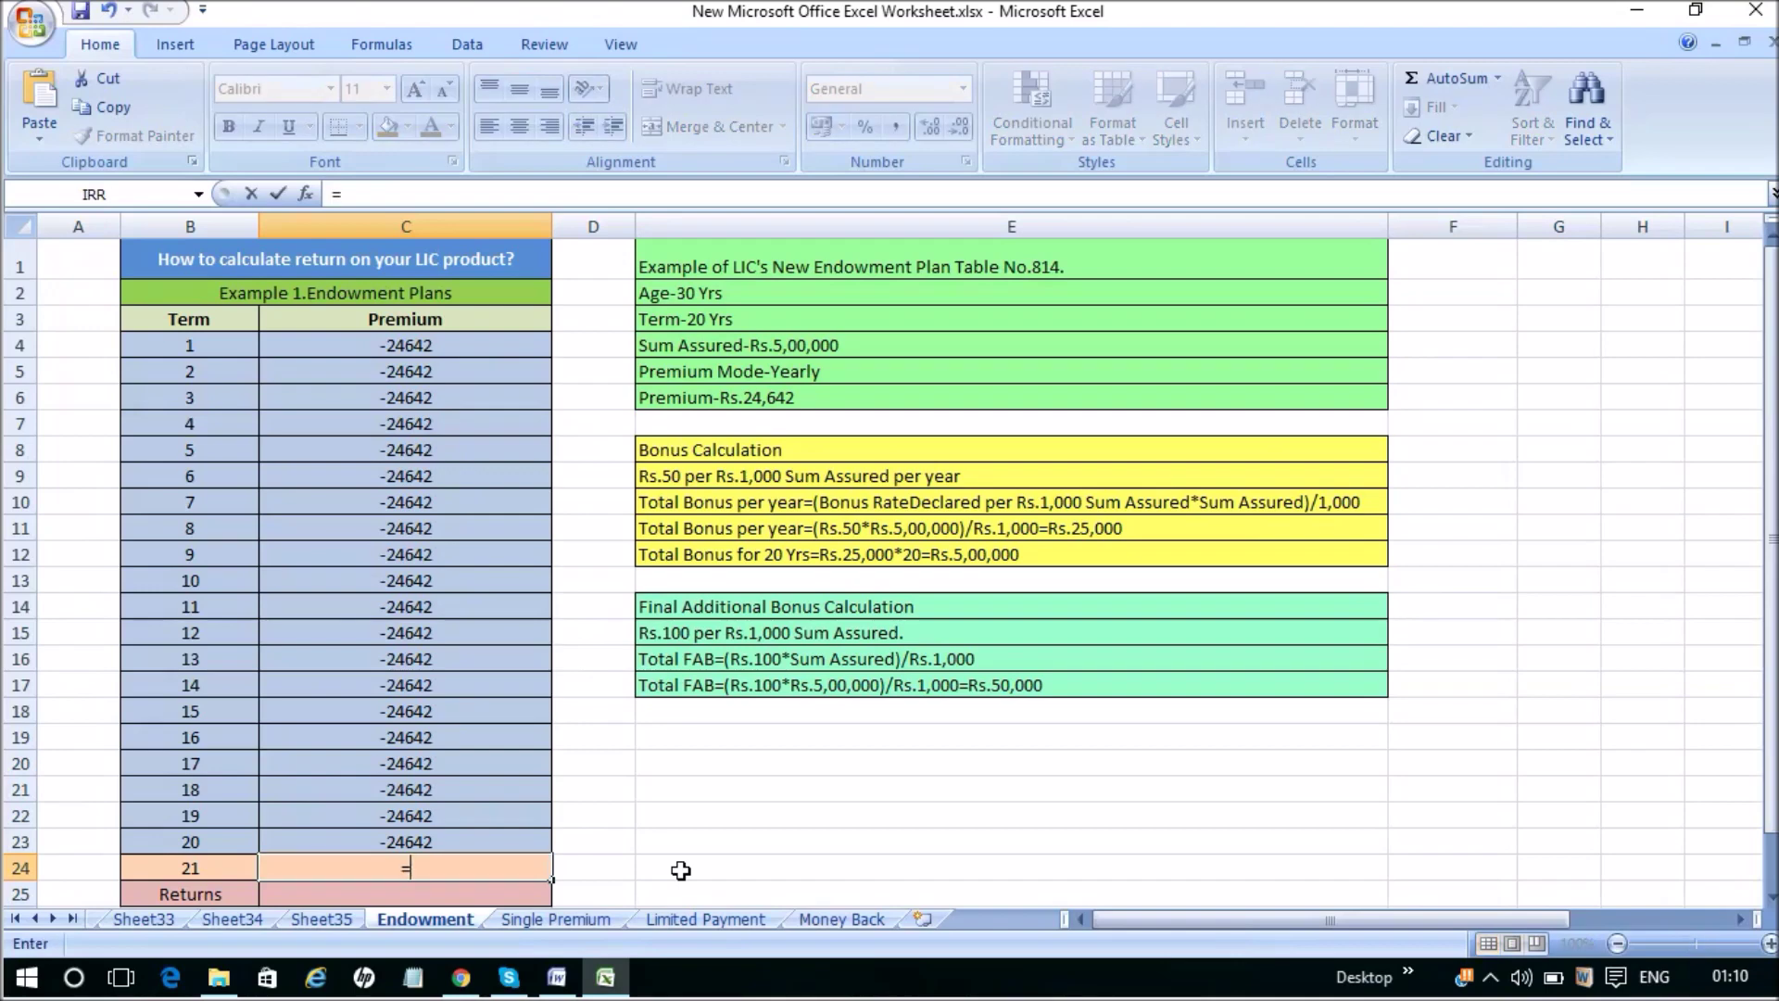
text(500000)
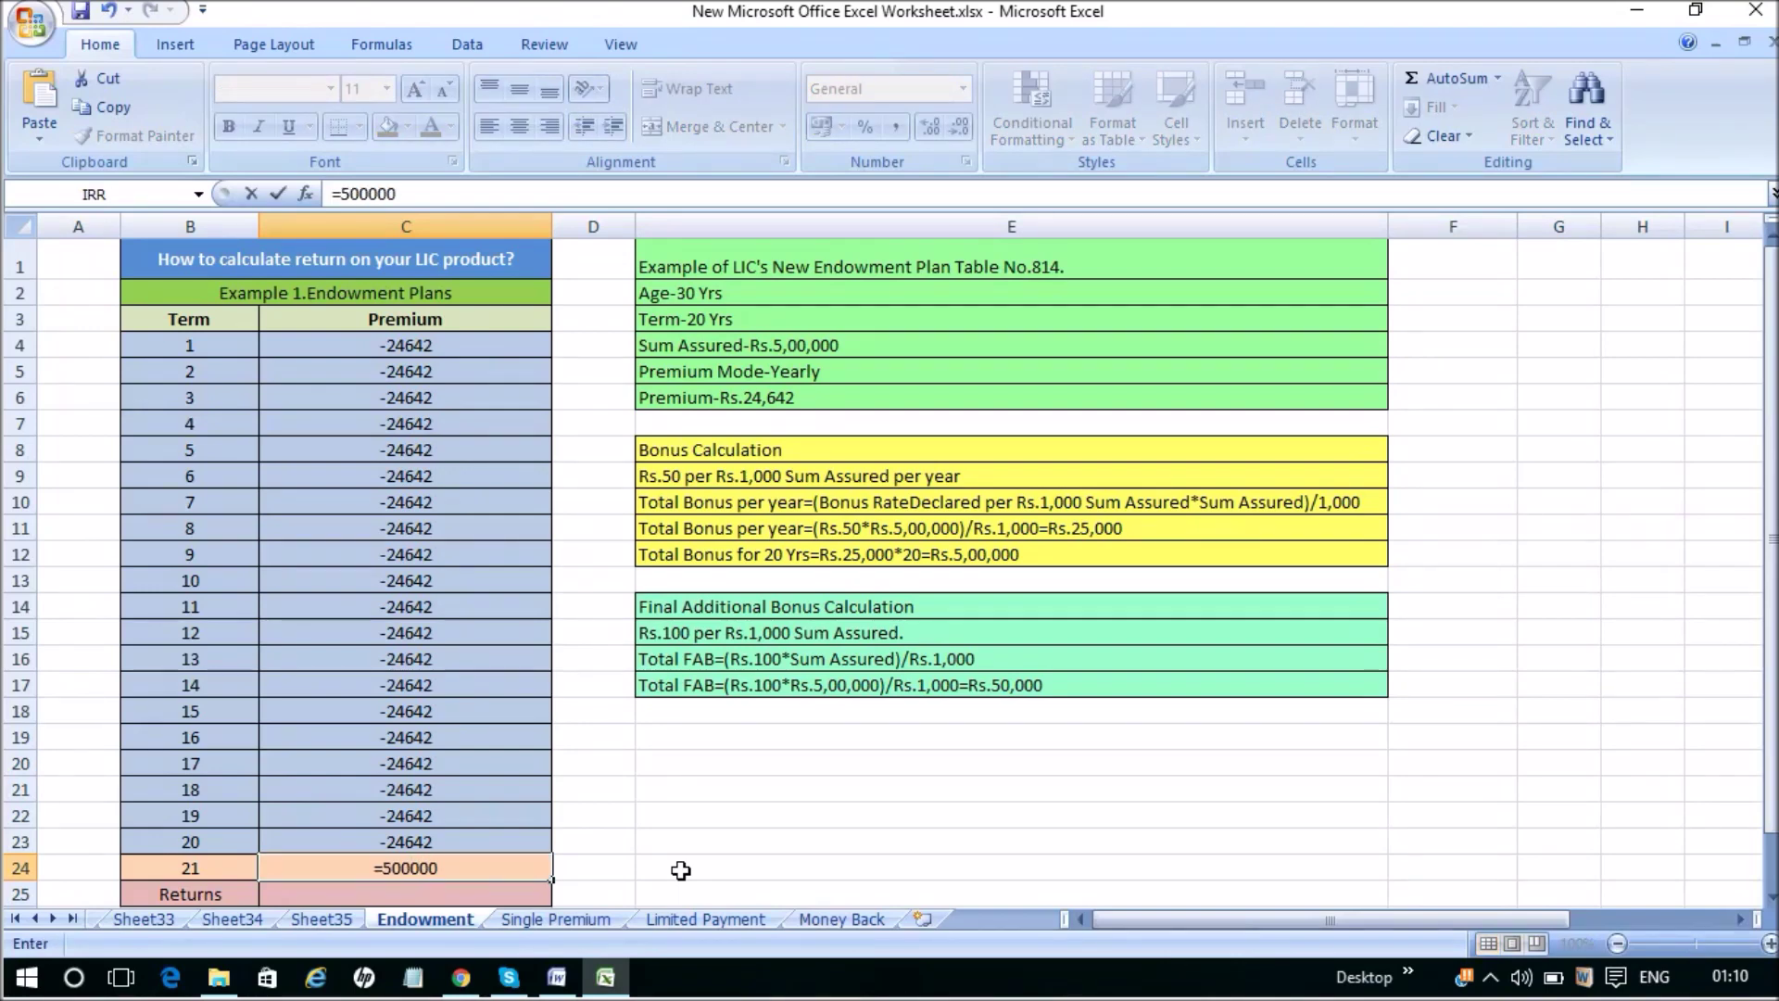
text(+500000)
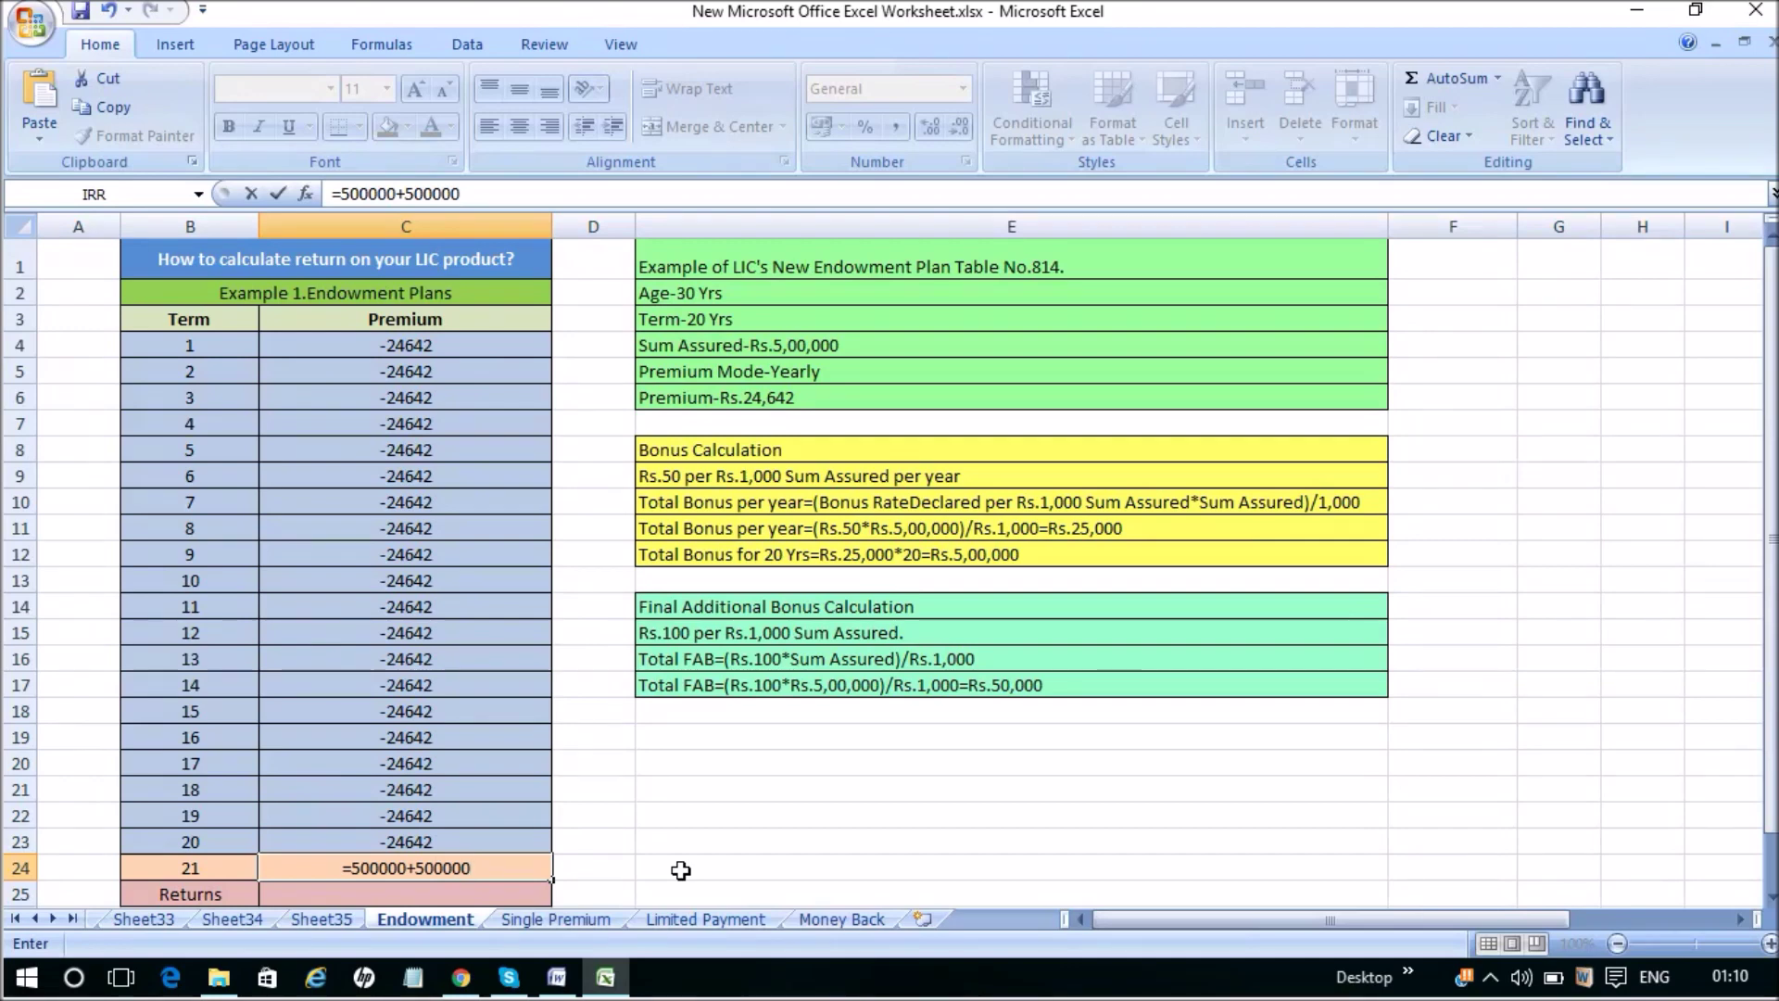
text(+50)
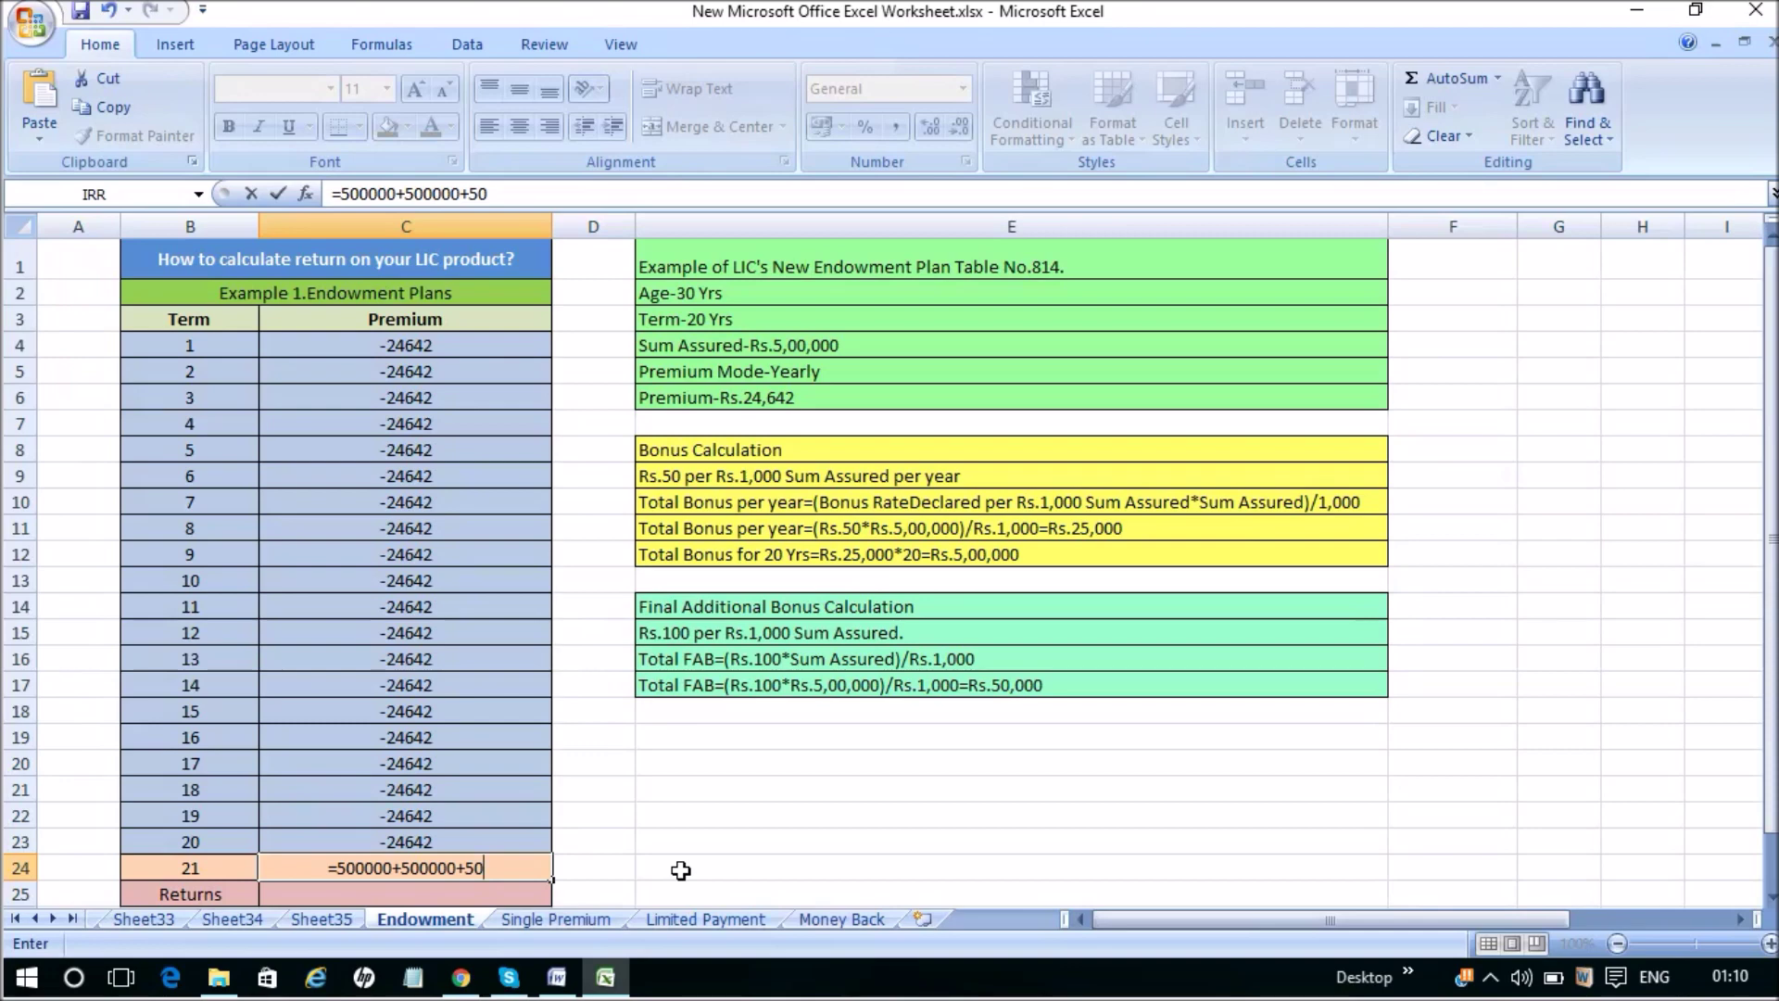
text(000)
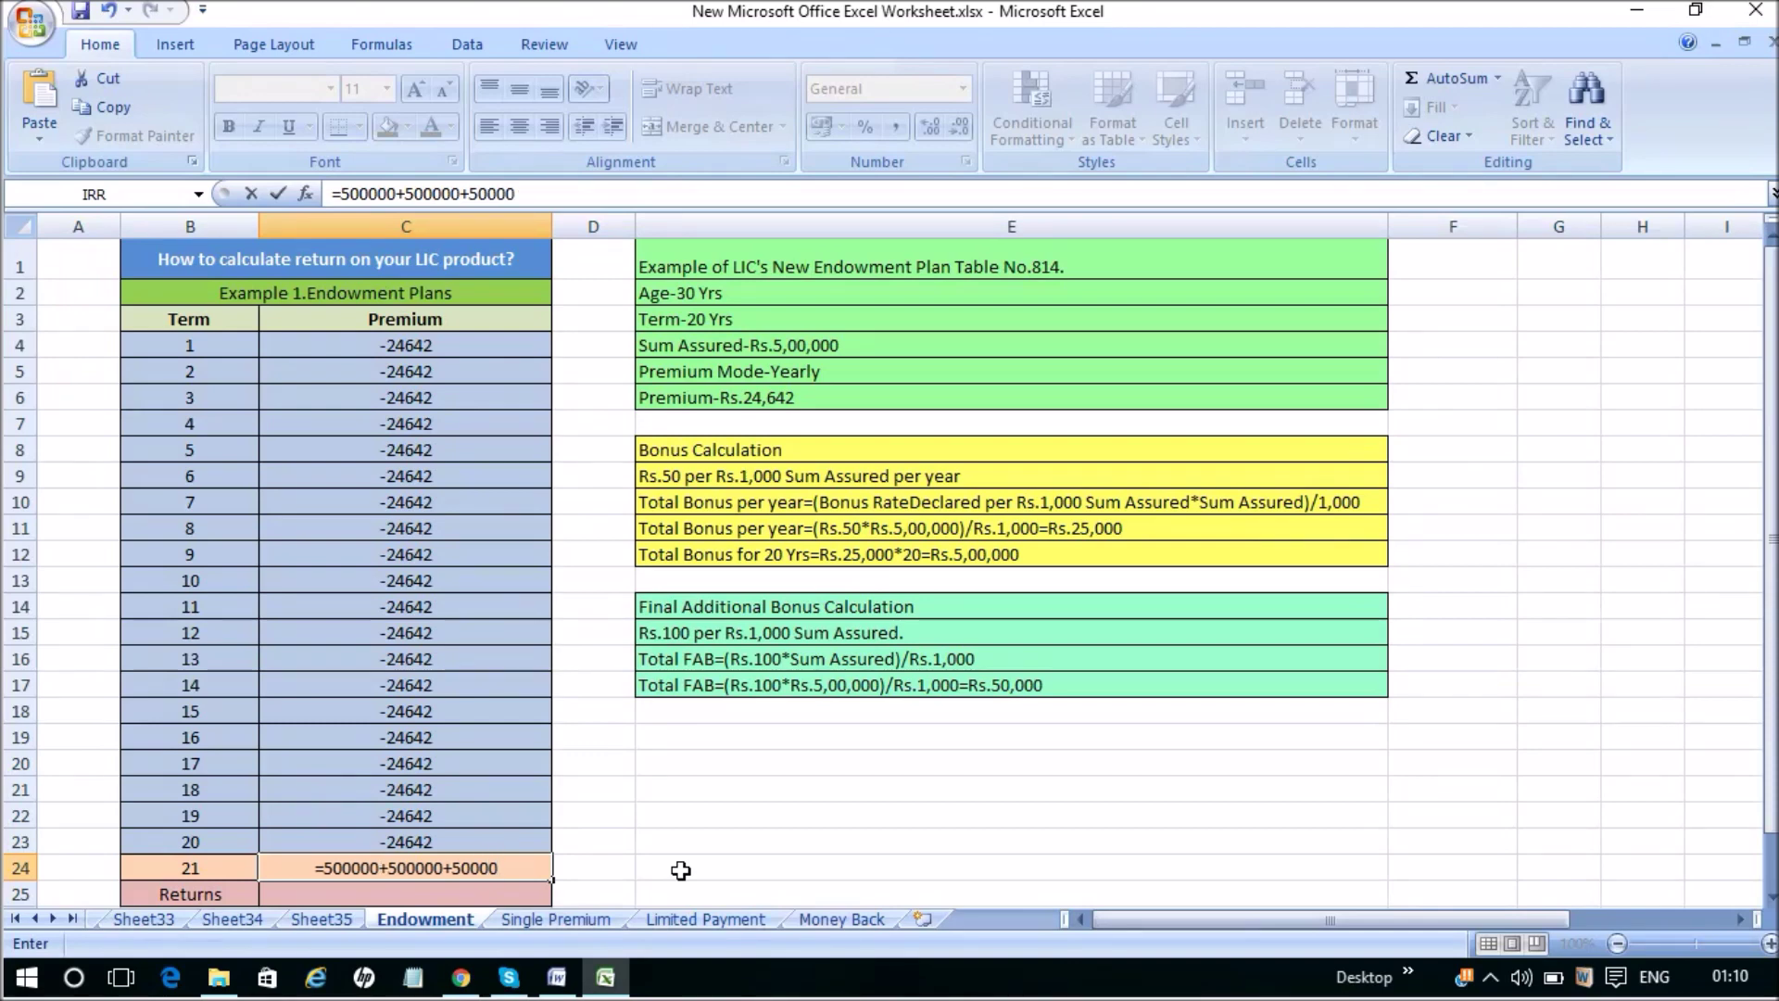
key(Return)
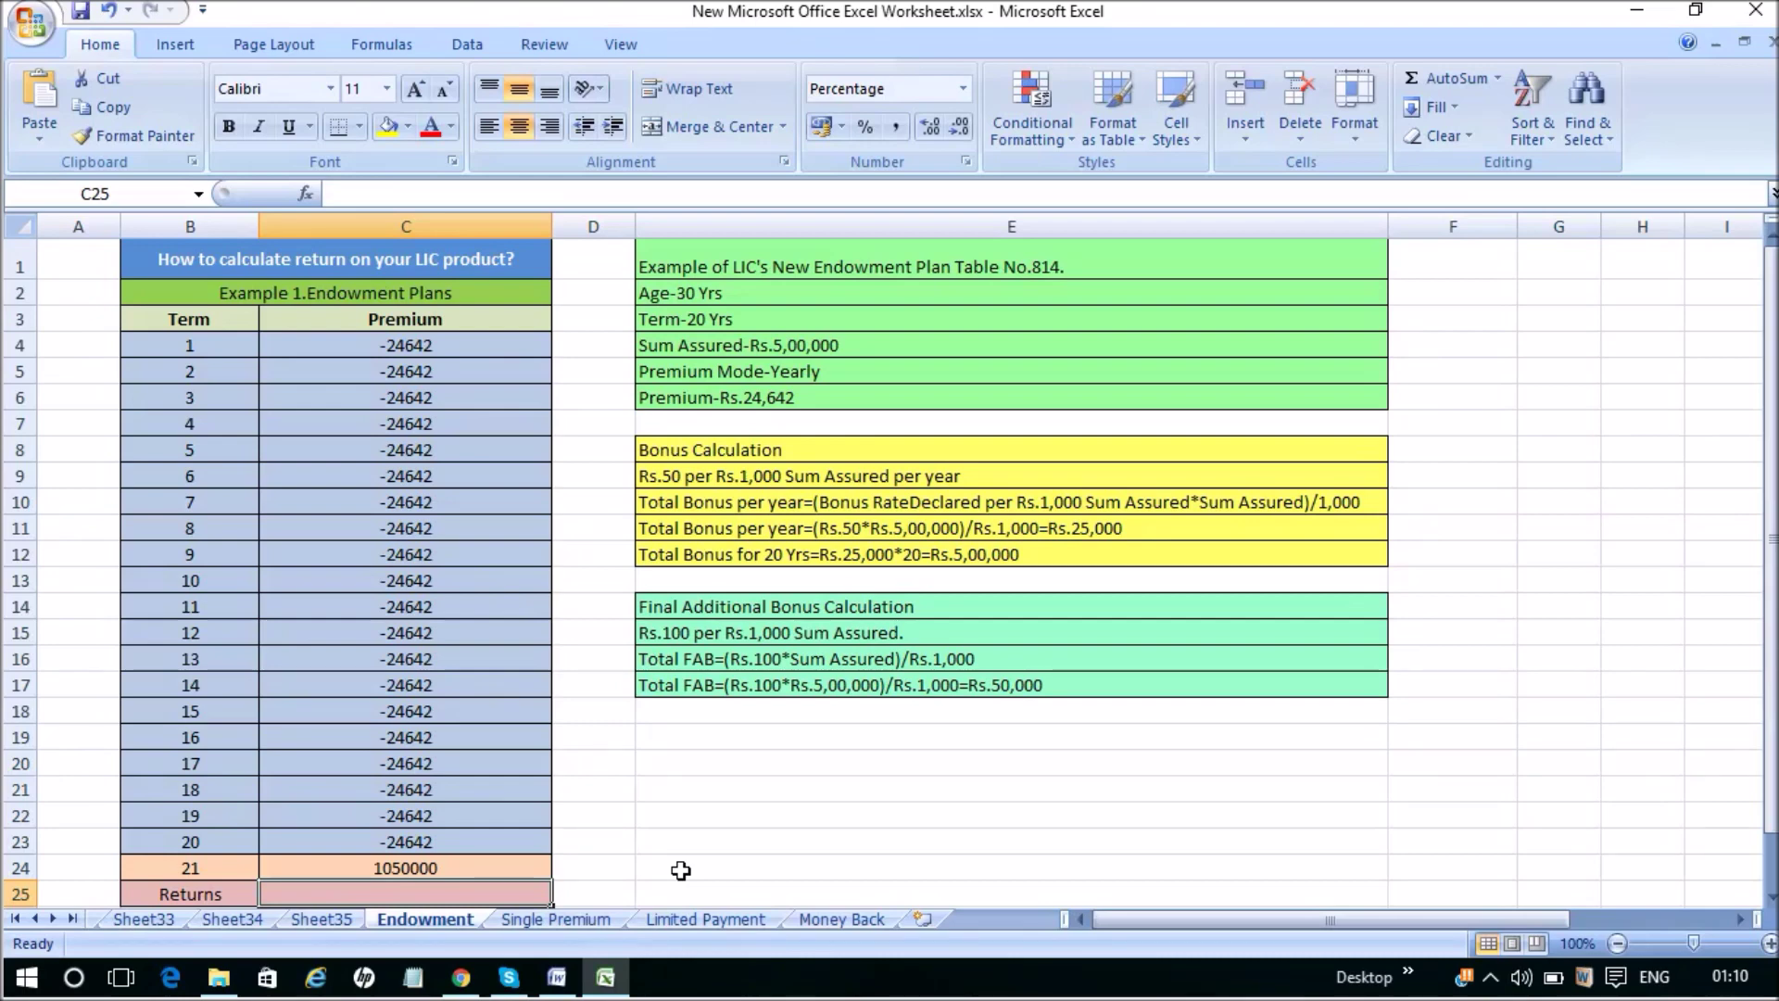
Search the function library for "irr" and insert the IRR function in the Returns cell C25.
click(383, 47)
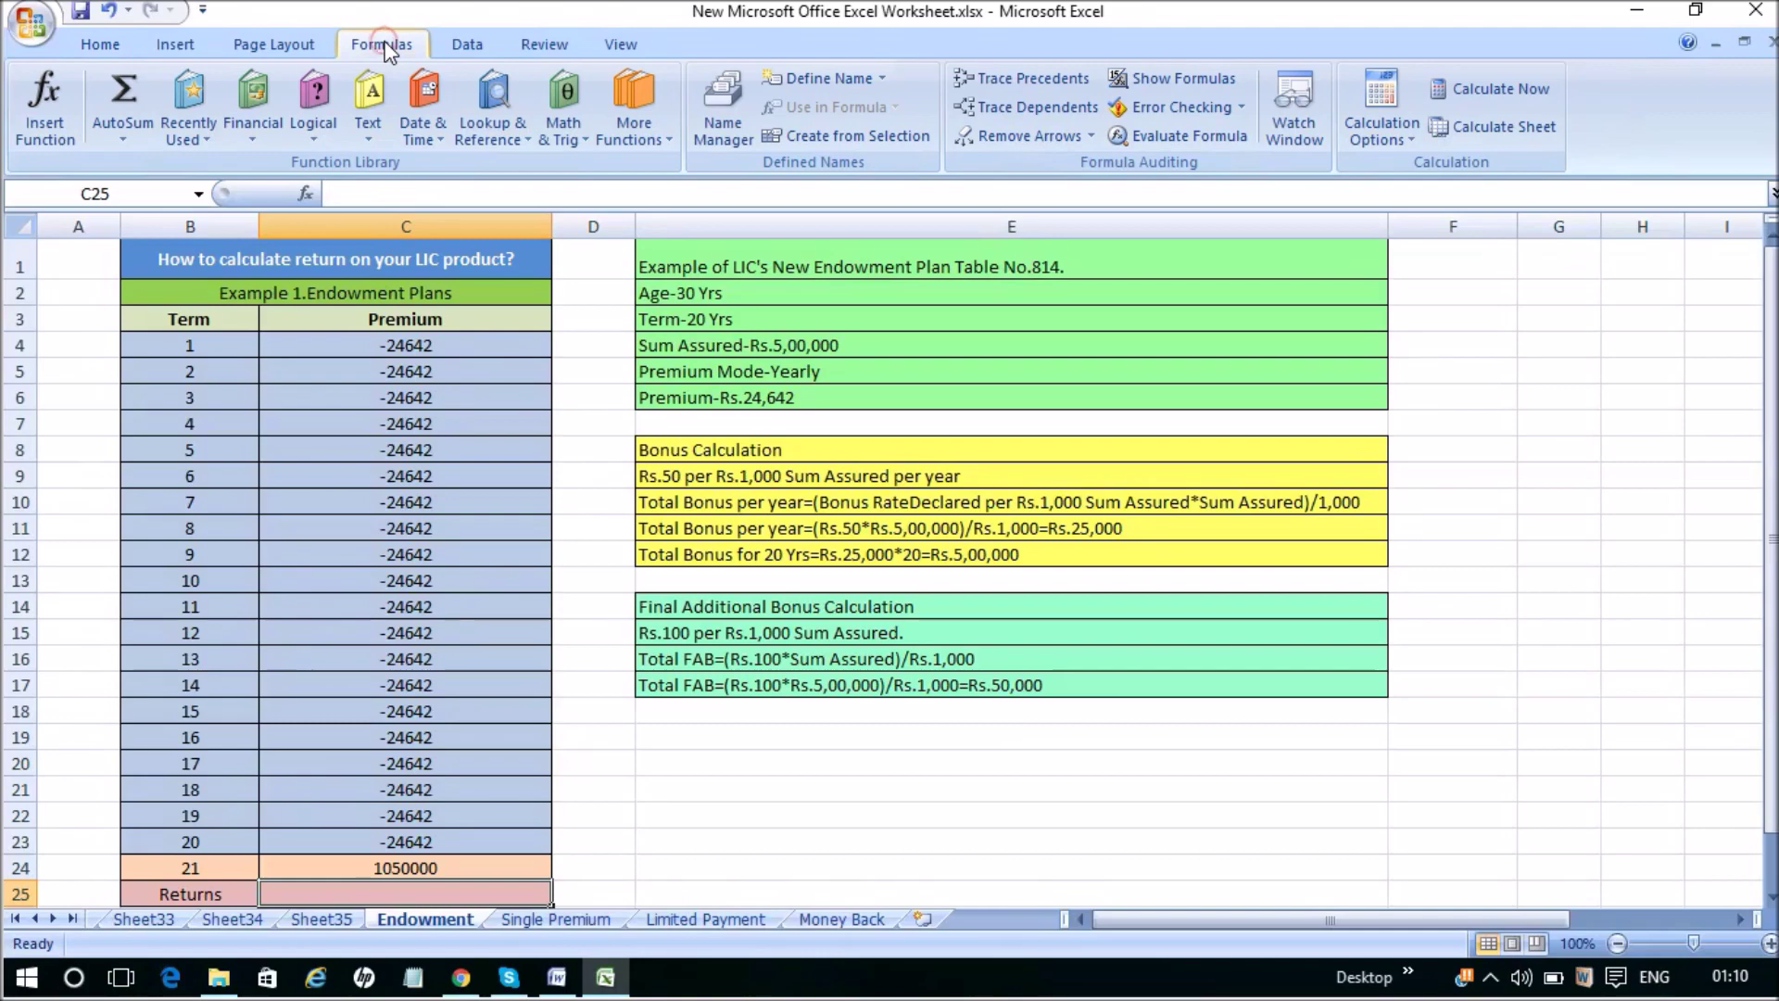
click(52, 137)
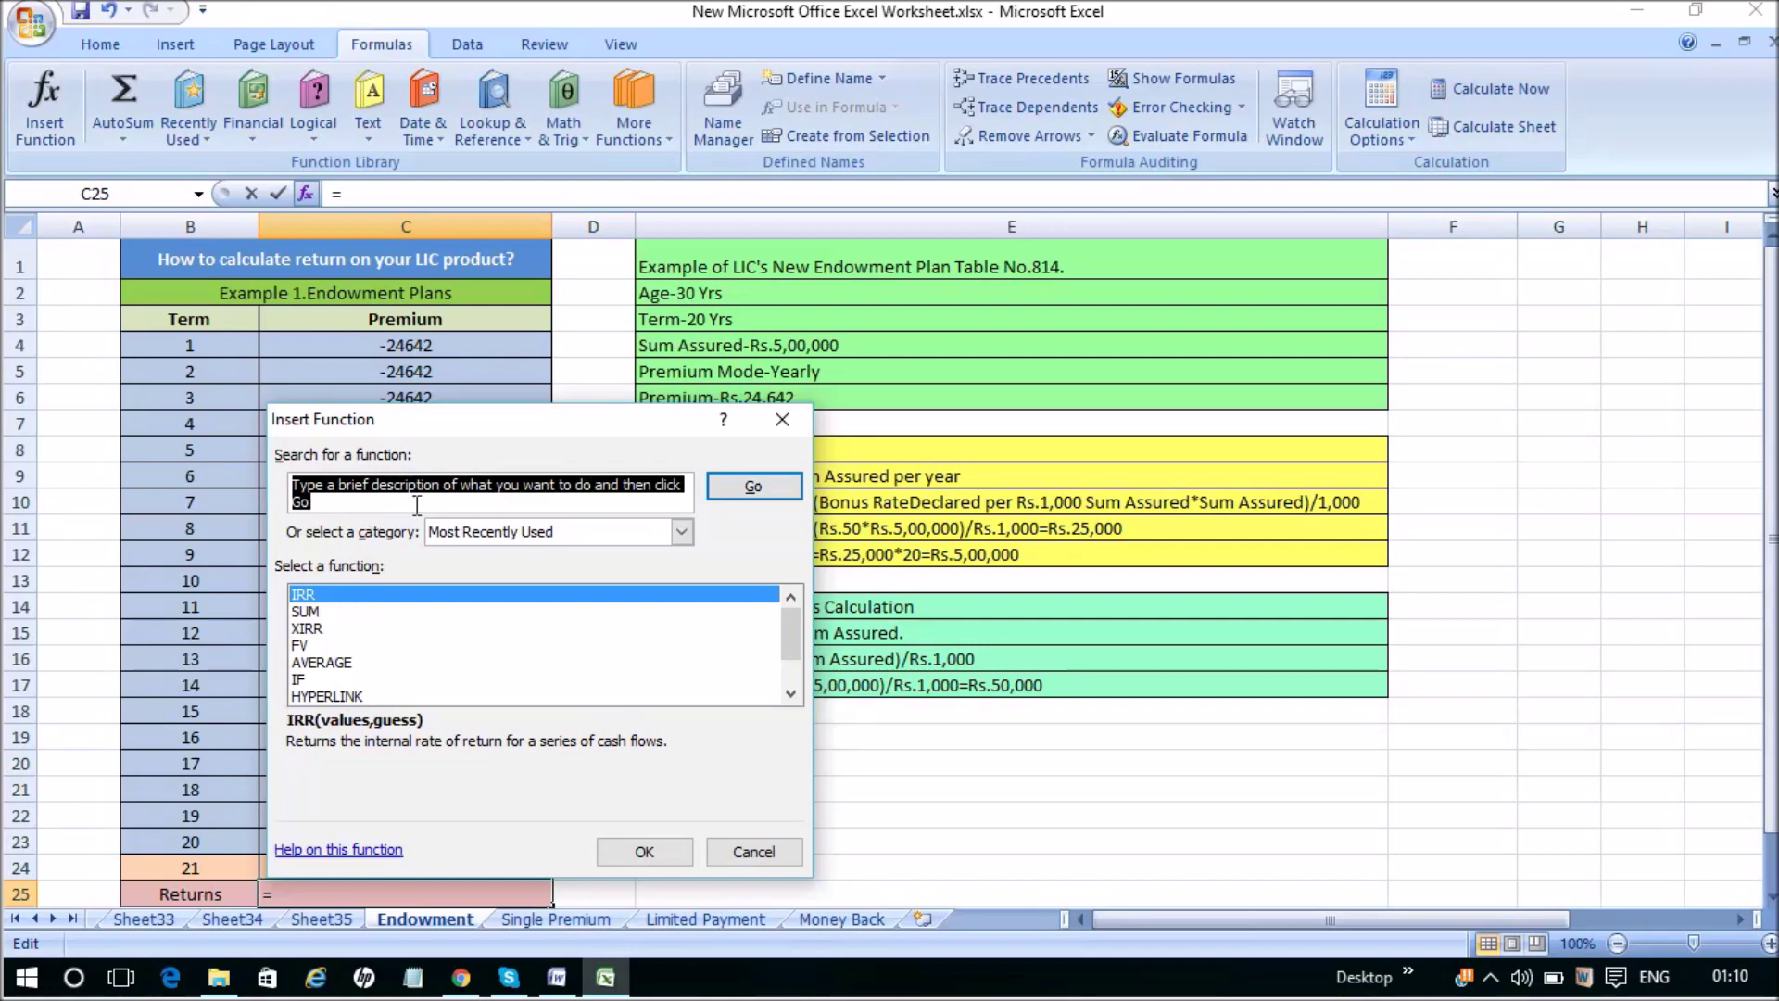
text(irr)
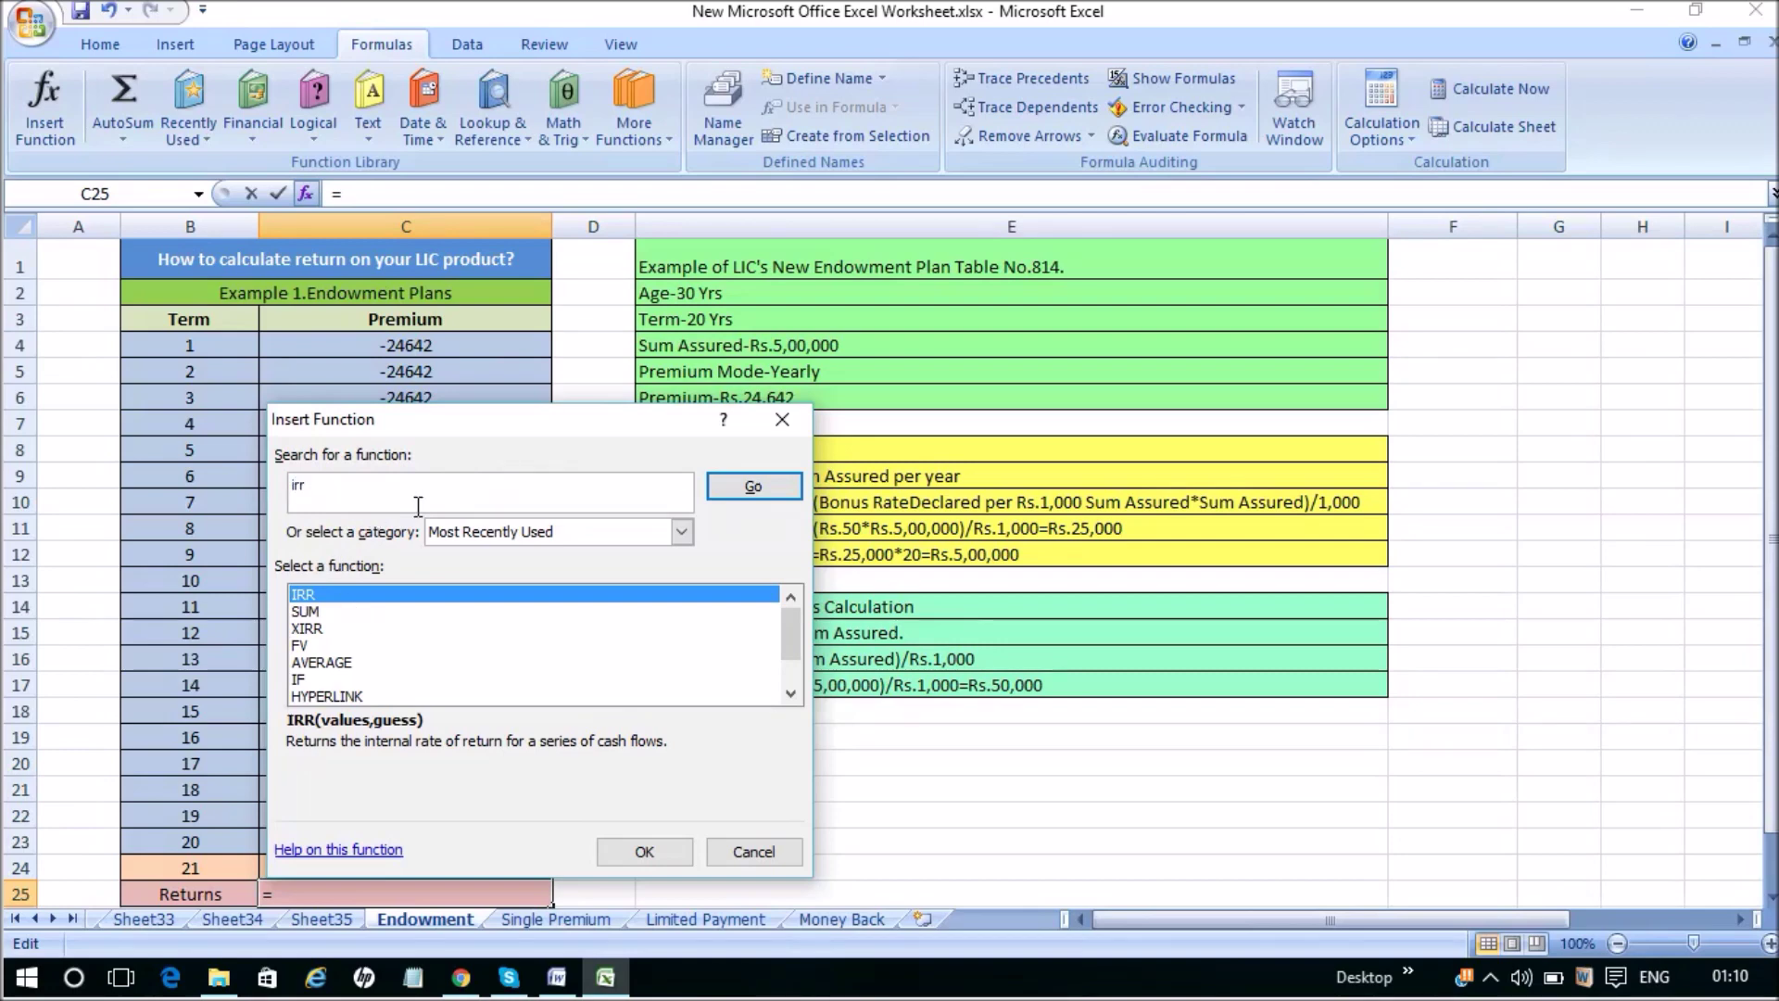
click(752, 488)
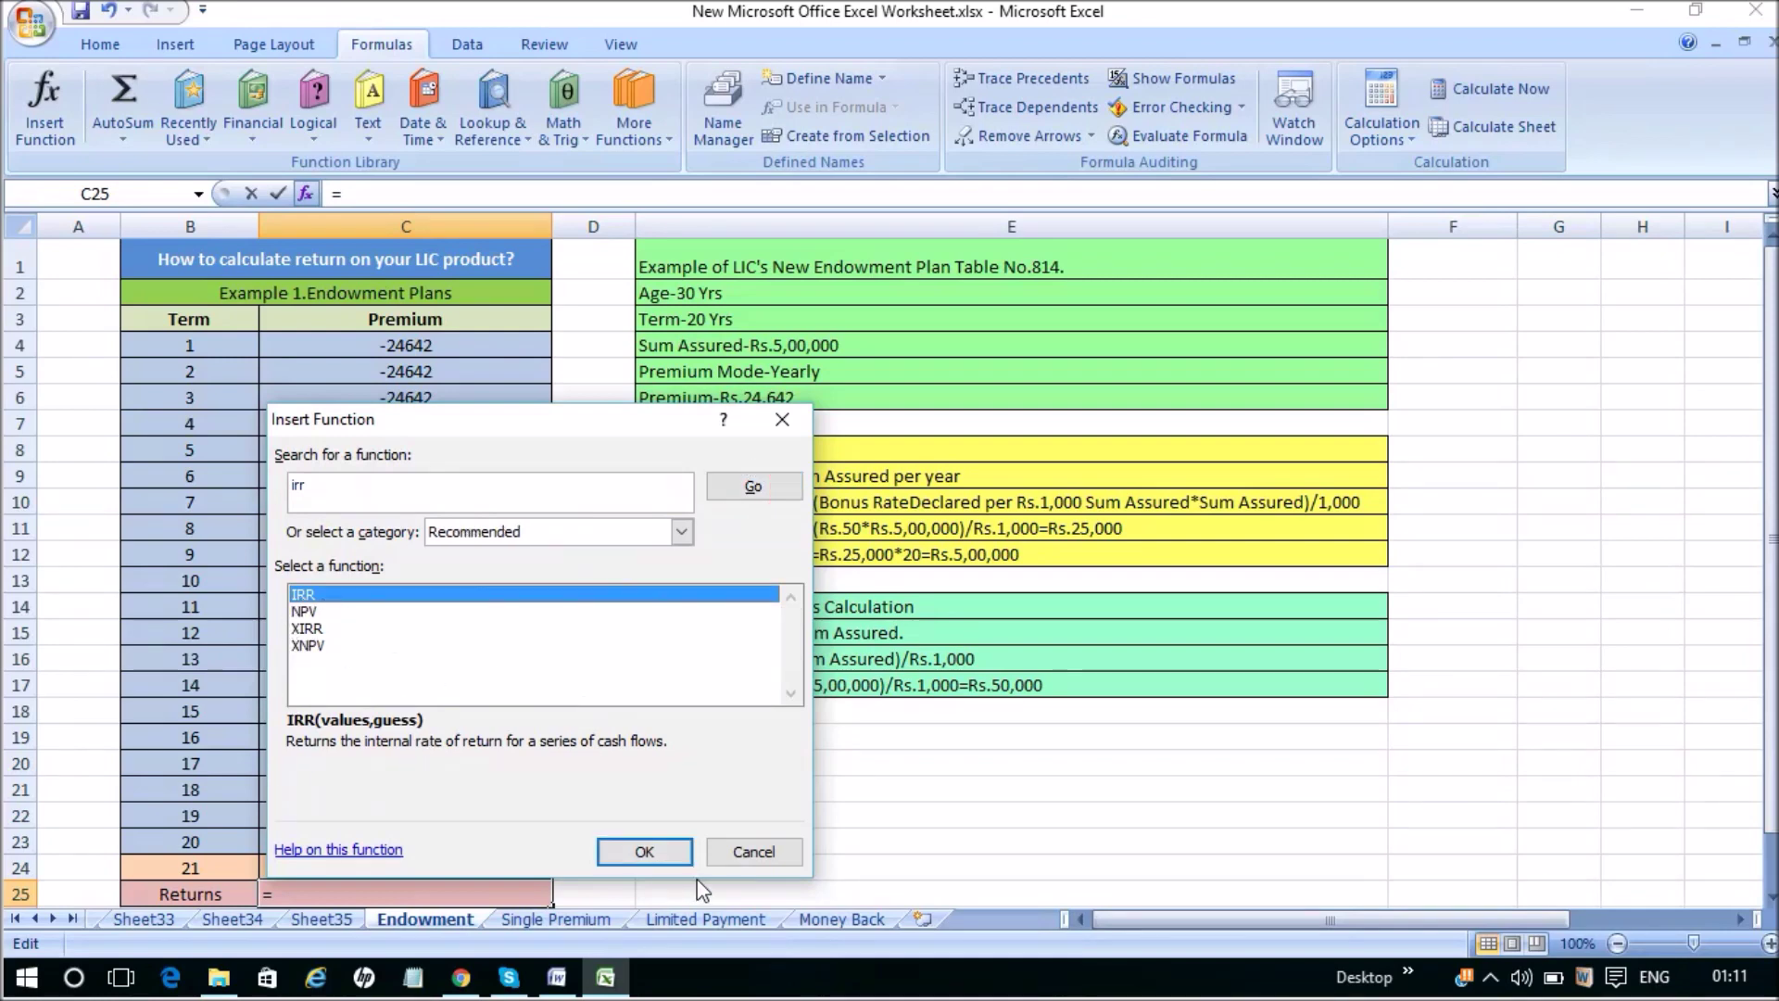
click(662, 854)
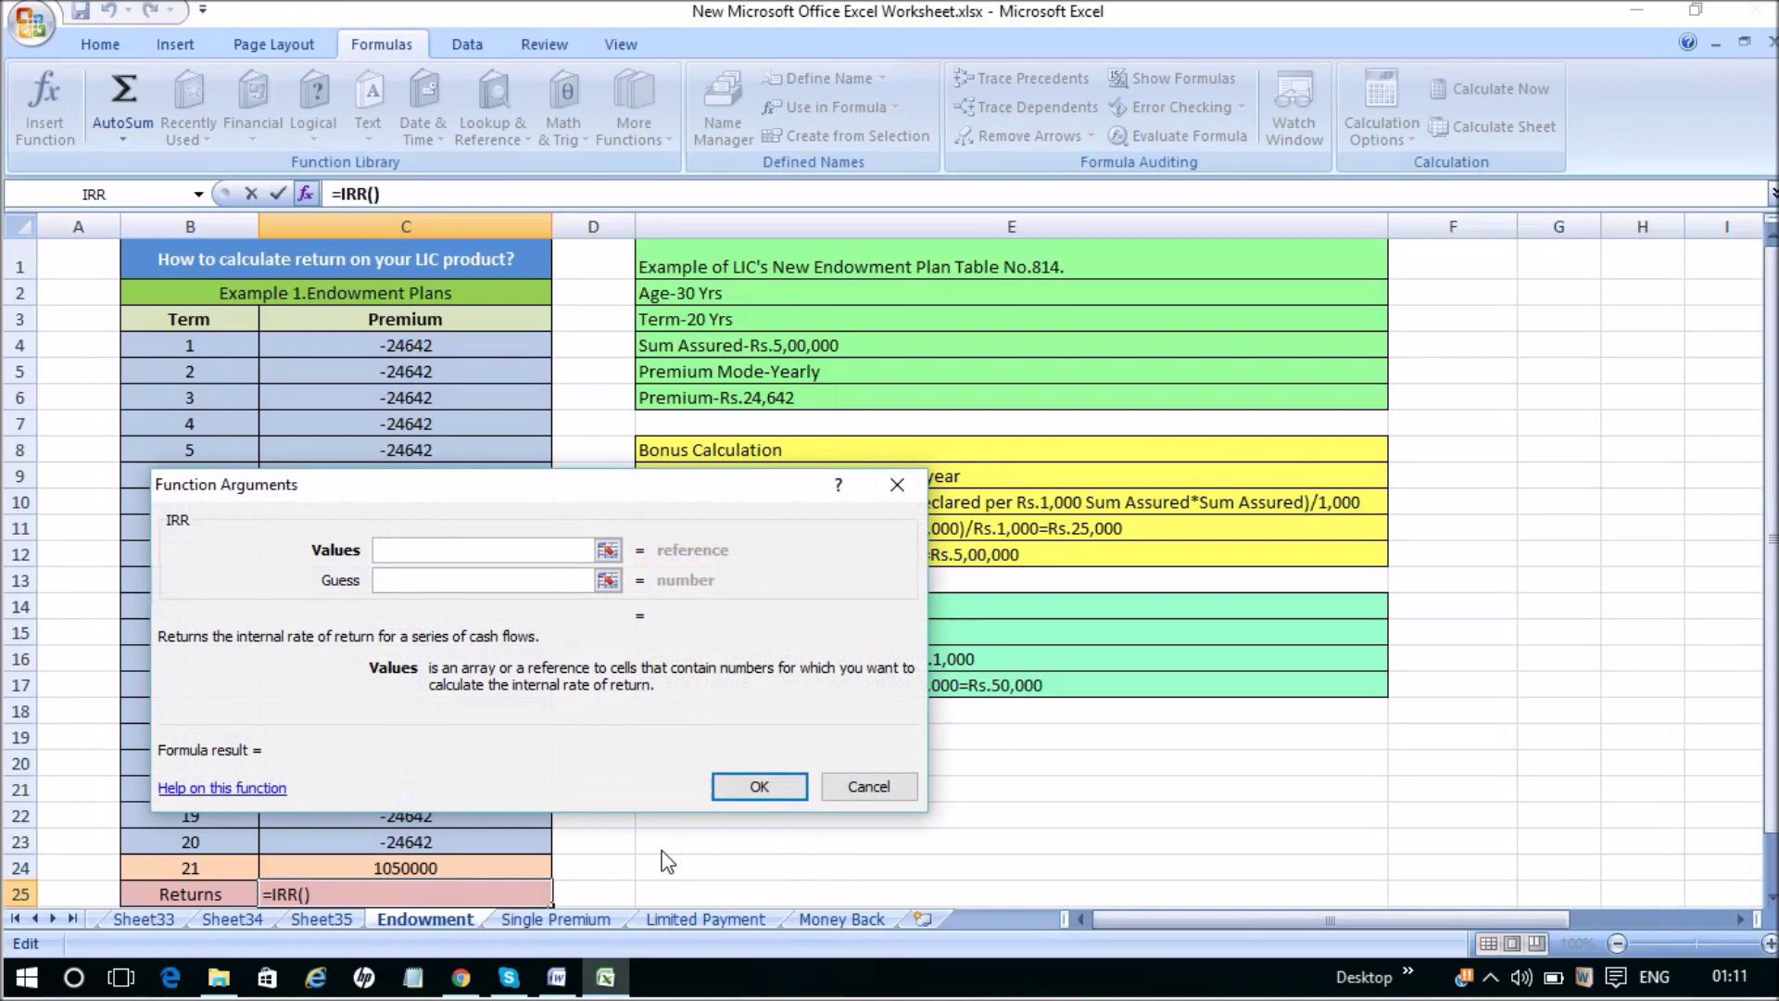
Set the IRR function's values to the range C4:C24 and complete the formula.
click(608, 551)
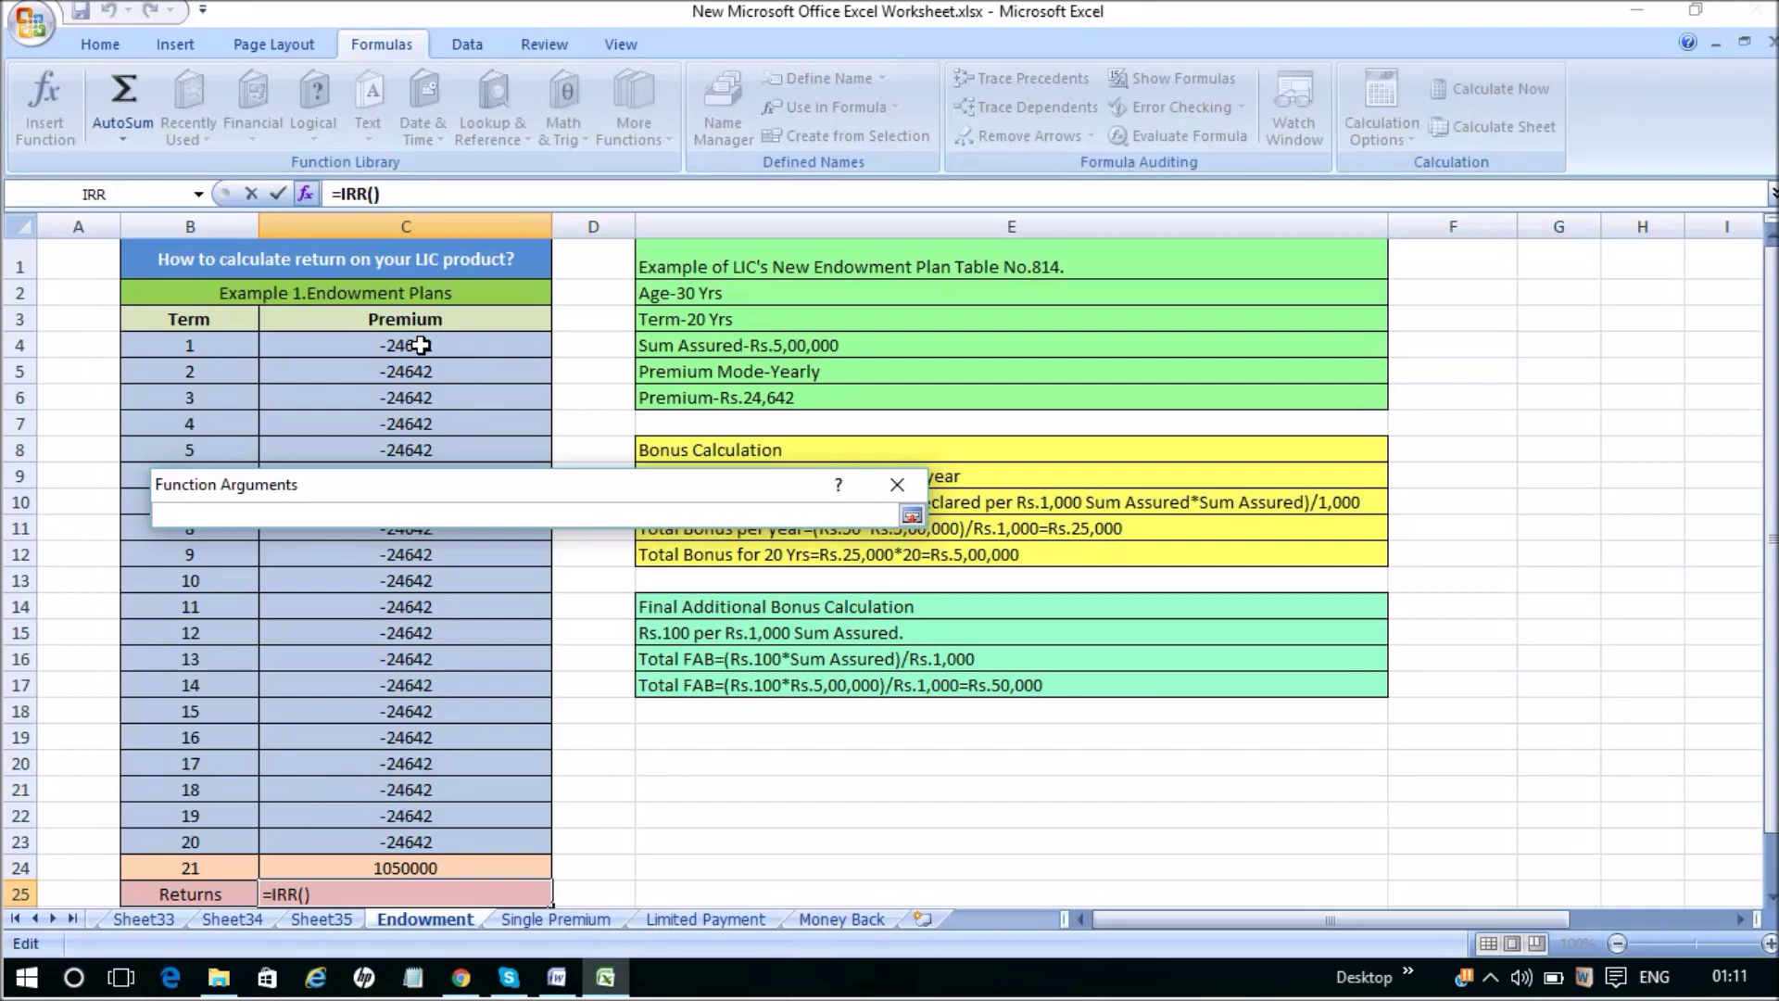
drag(421, 345, 458, 862)
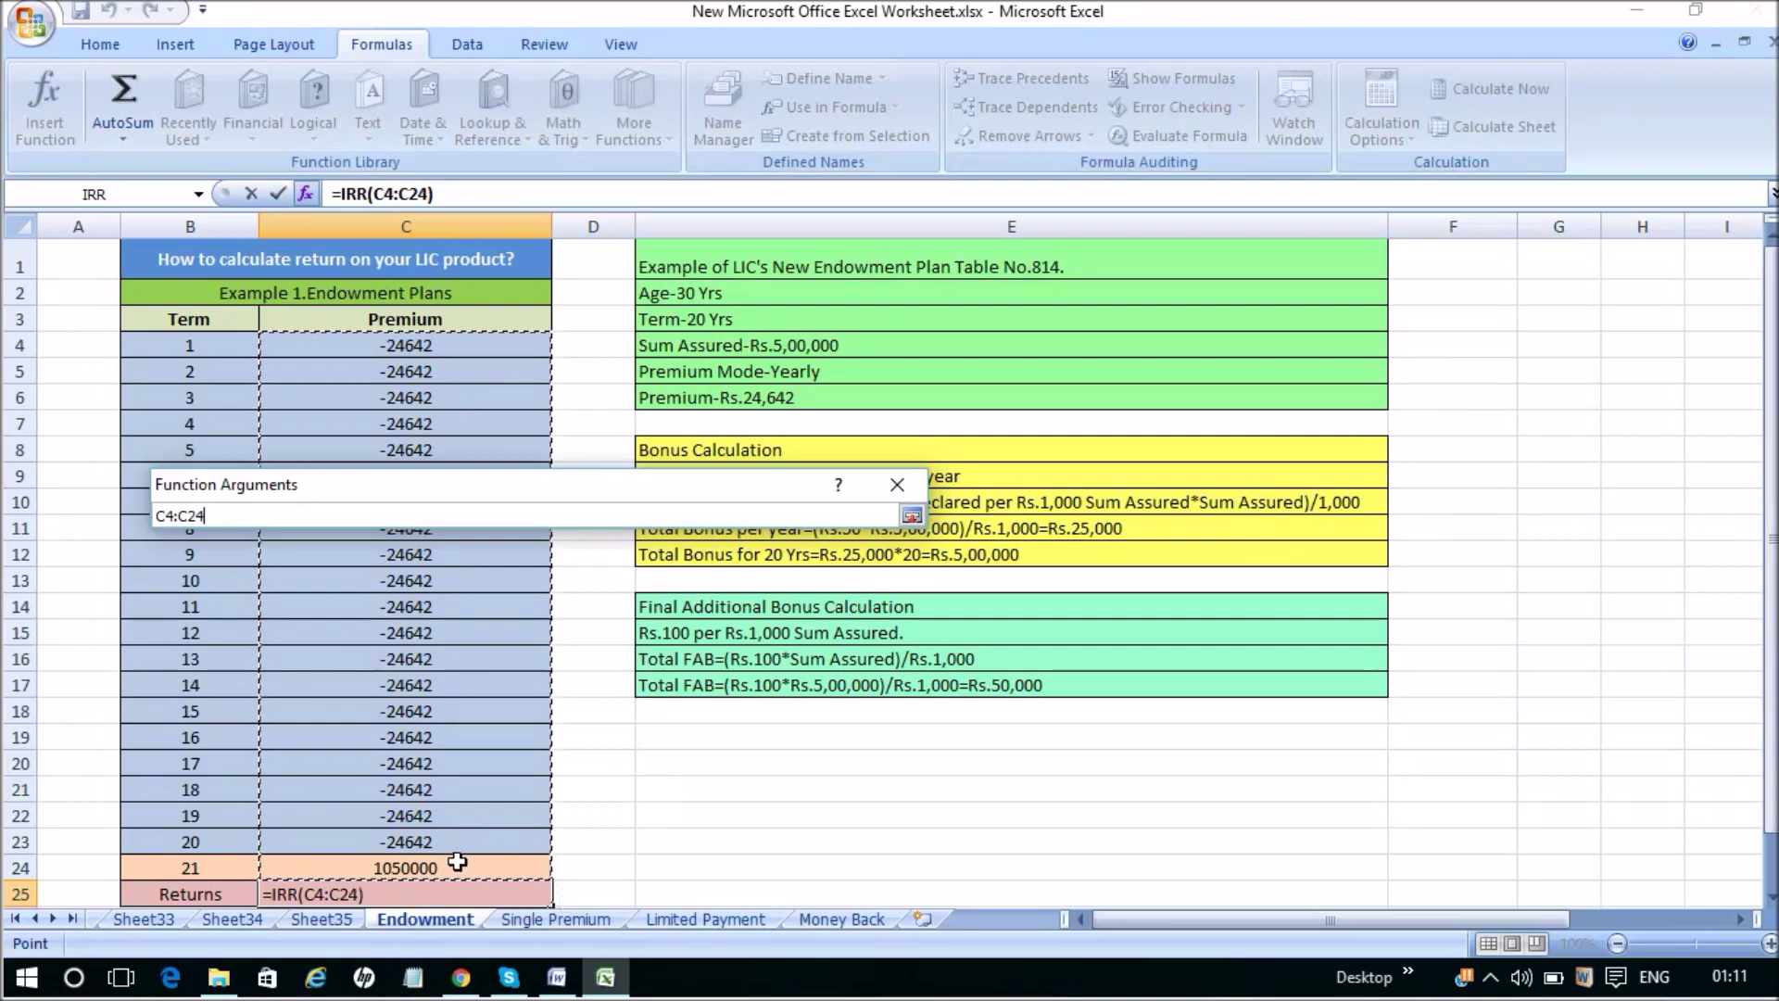
click(914, 516)
click(752, 792)
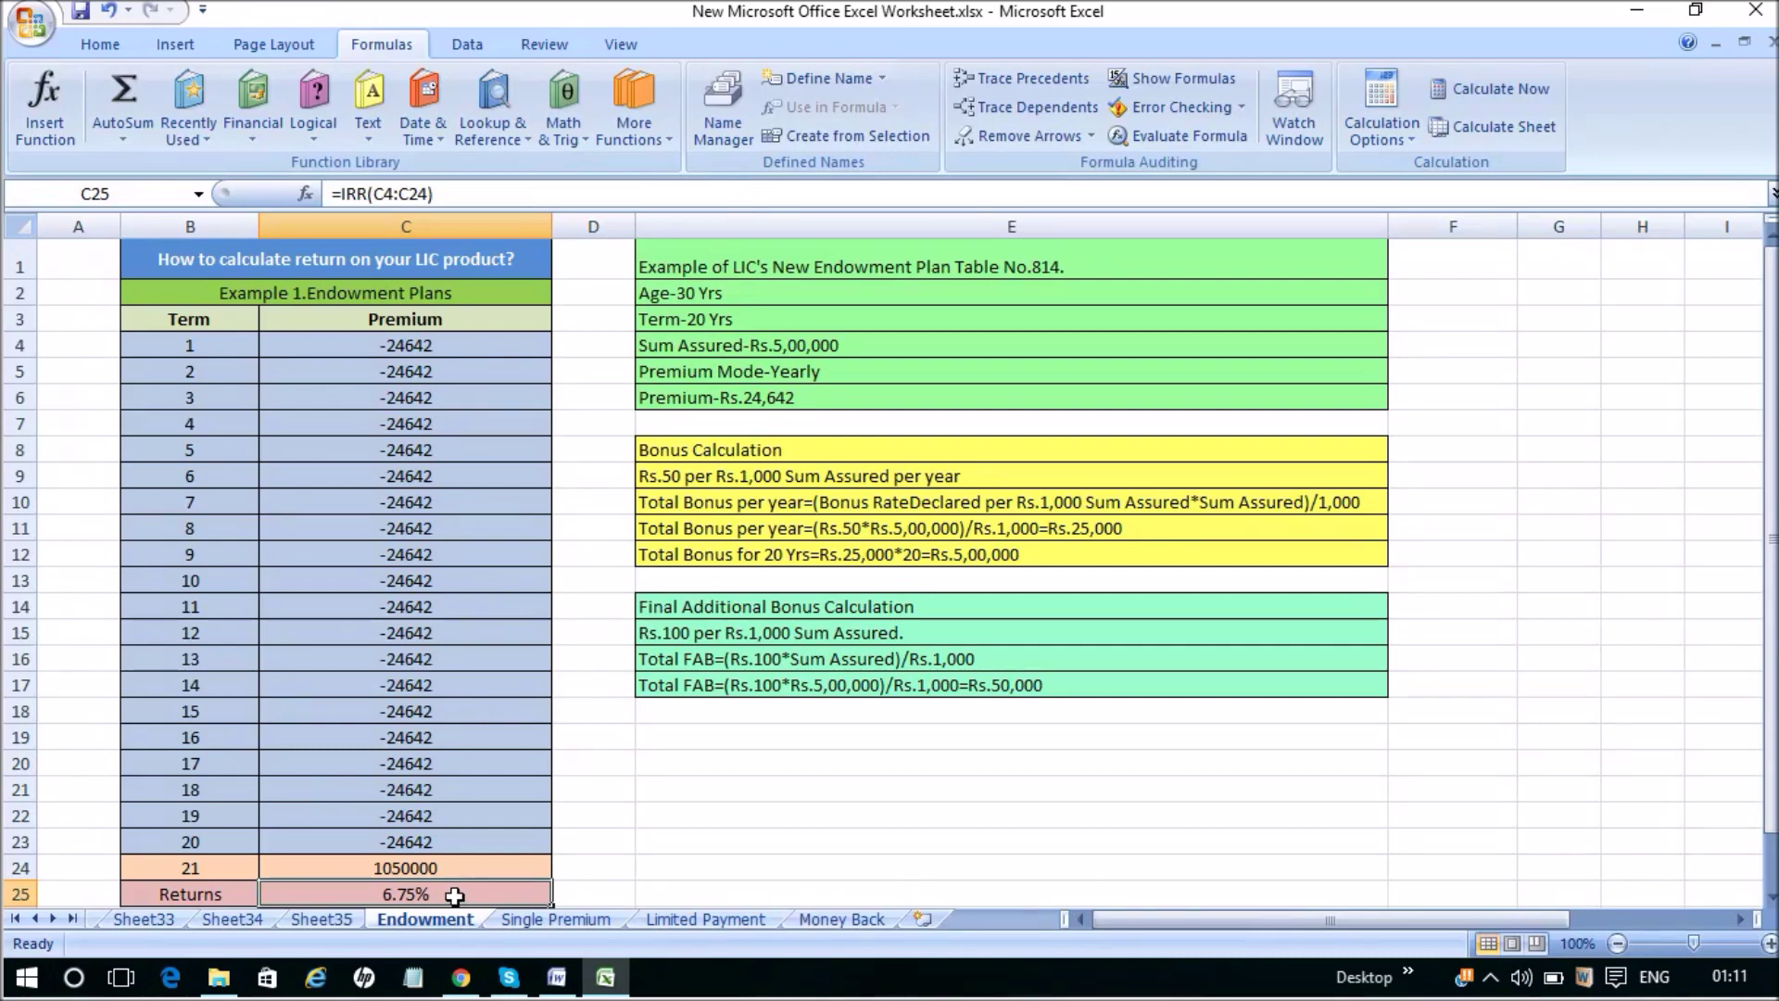
Clear the IRR formula from the Returns cell C25.
key(Delete)
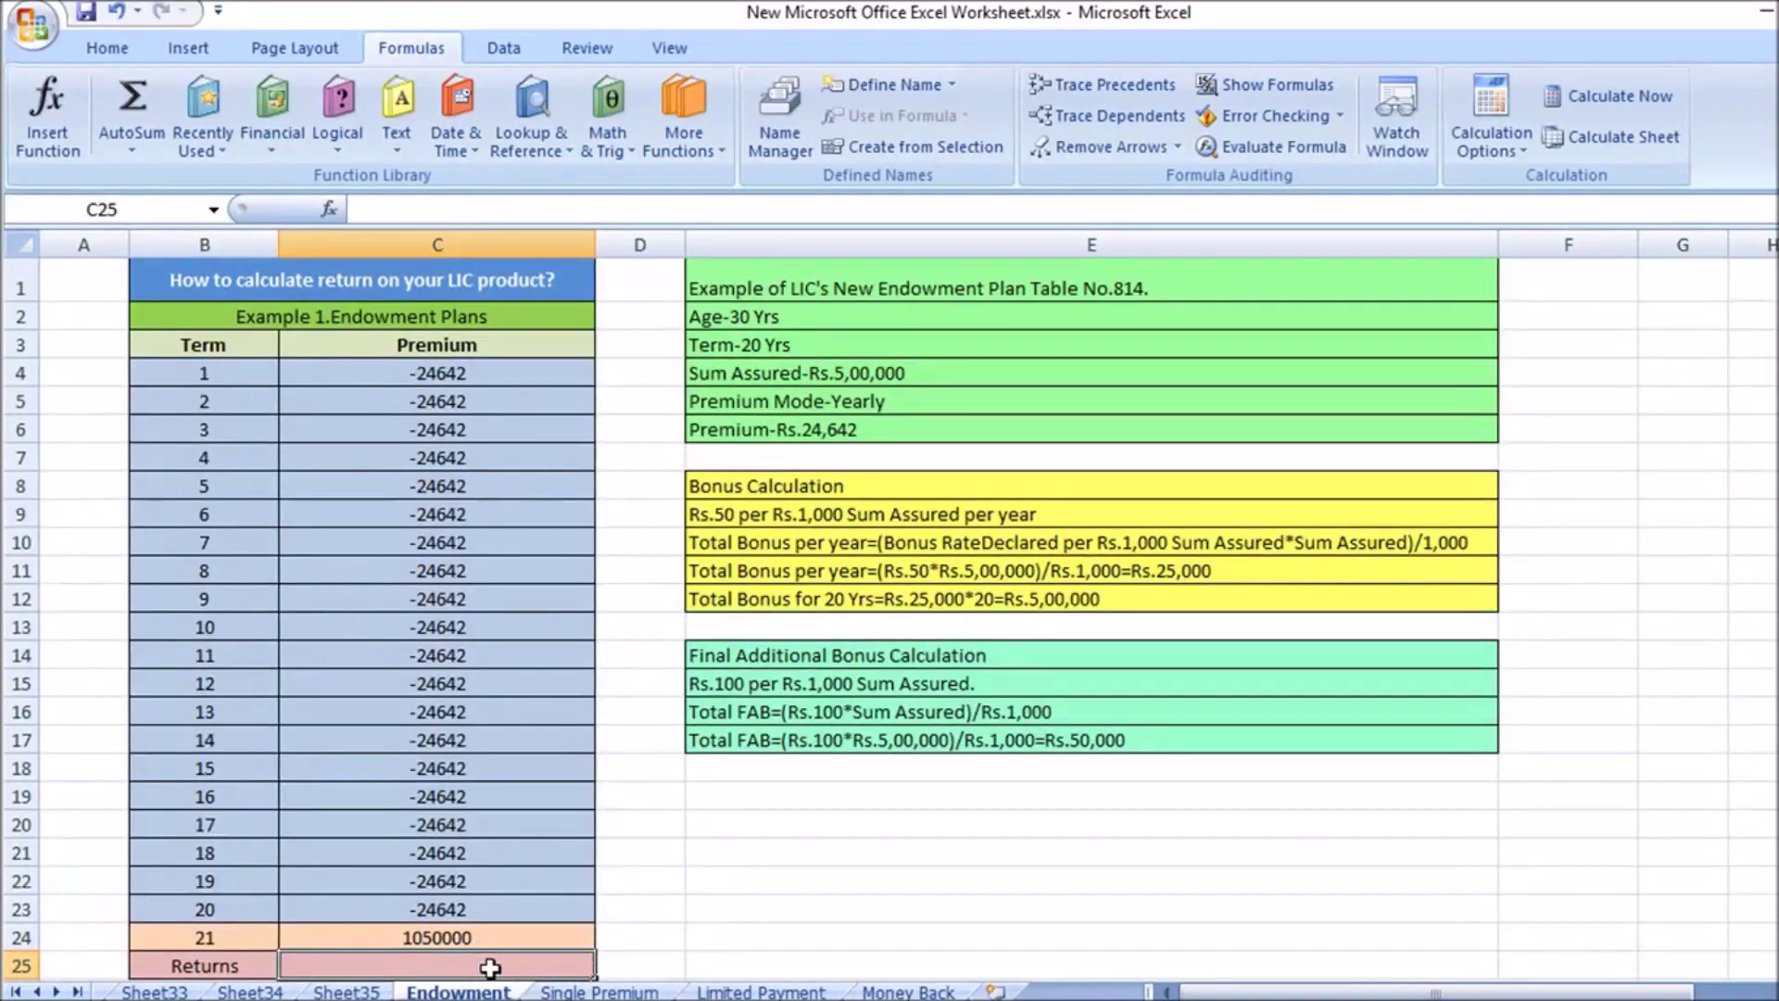
Enter the formula =IRR(C4:C24) in the Returns cell C25 of the Endowment sheet.
text(=)
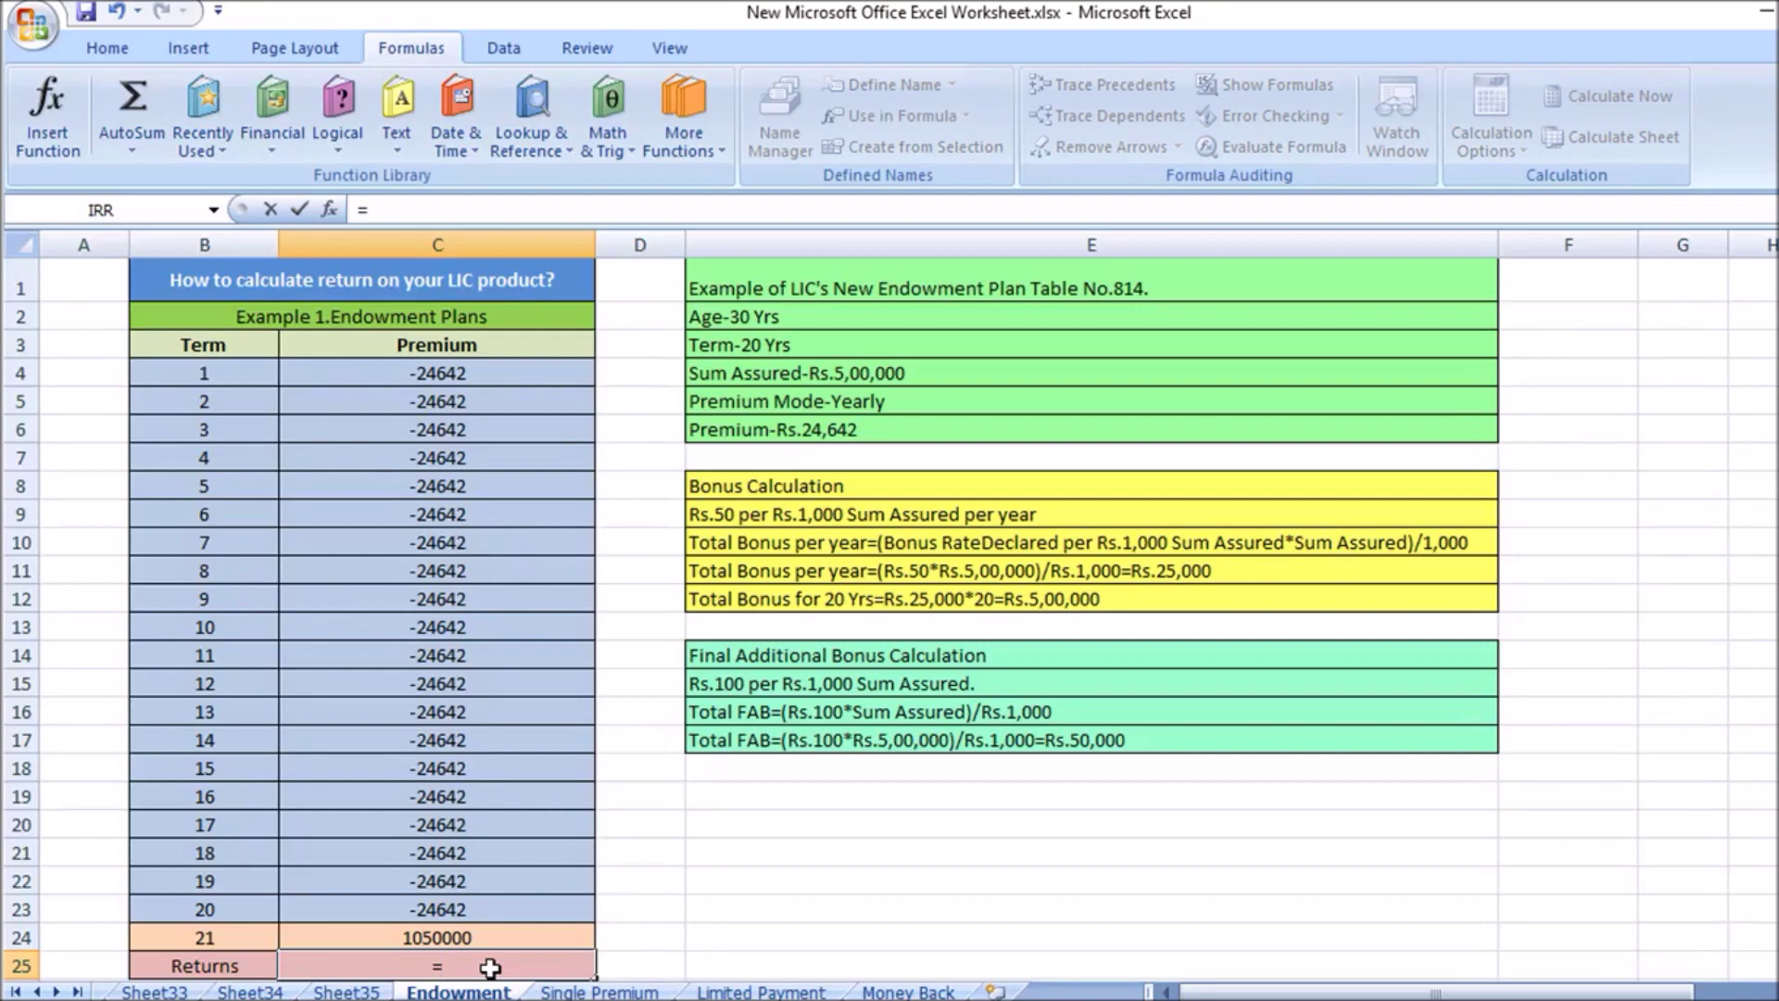
text(IRR)
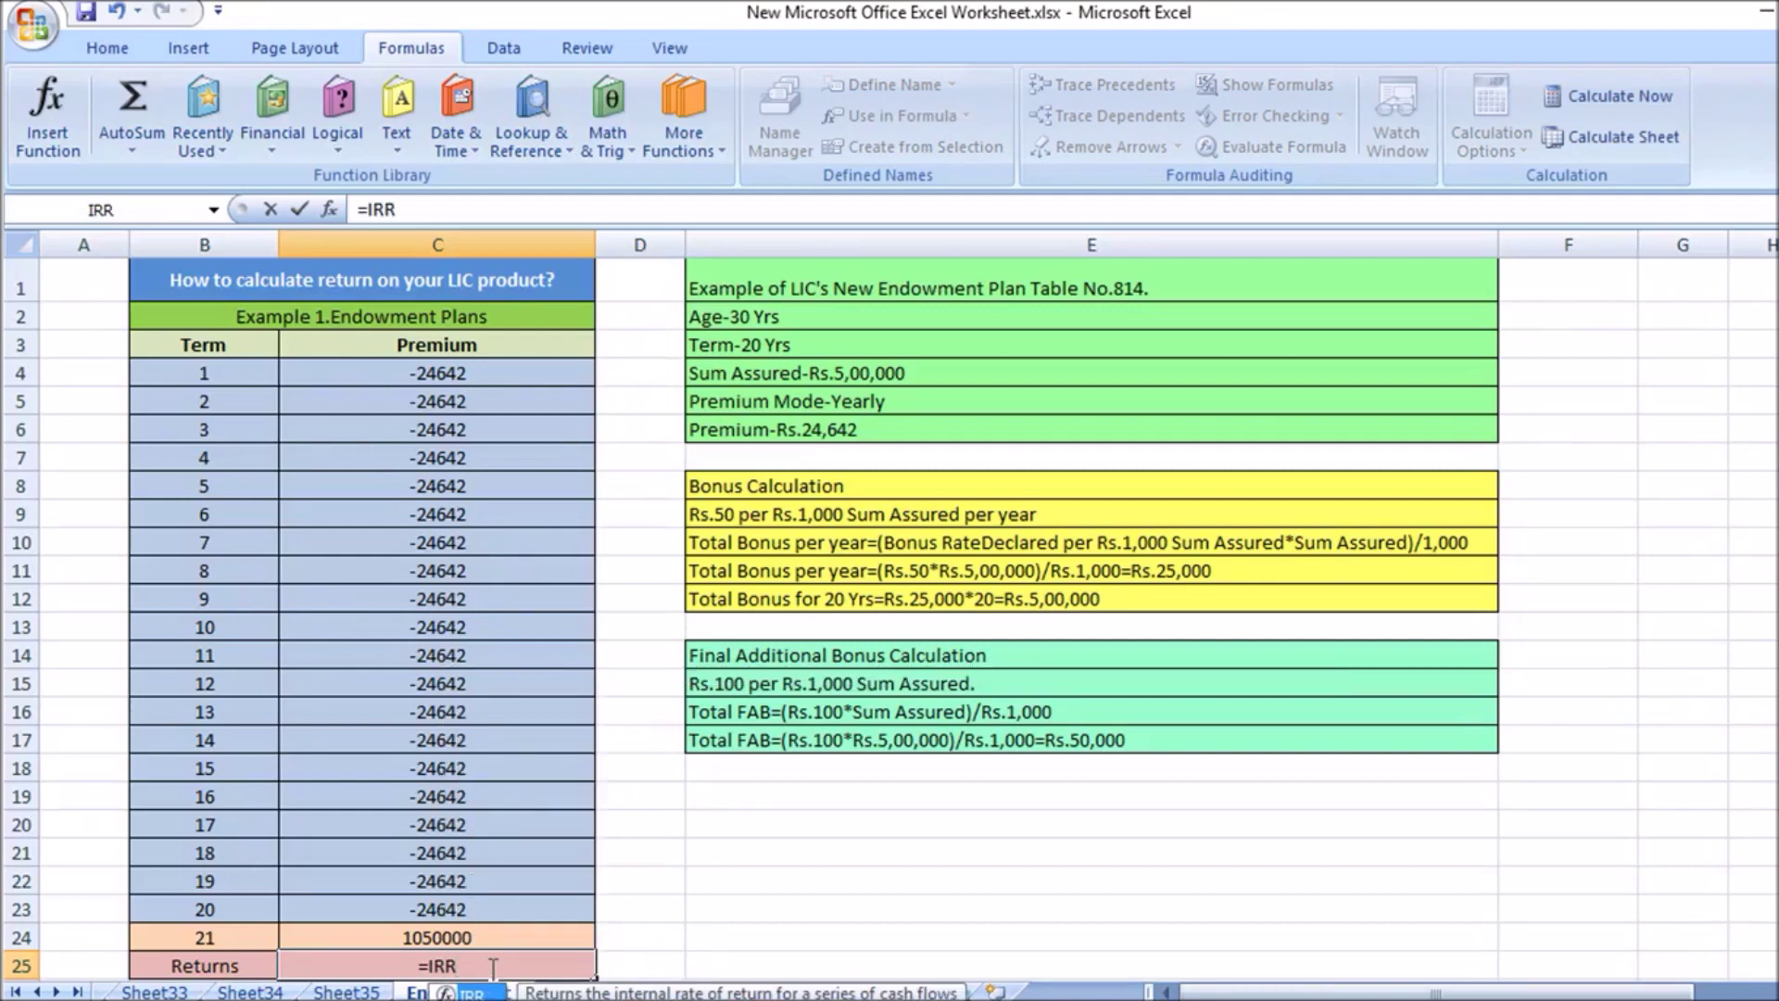
text(()
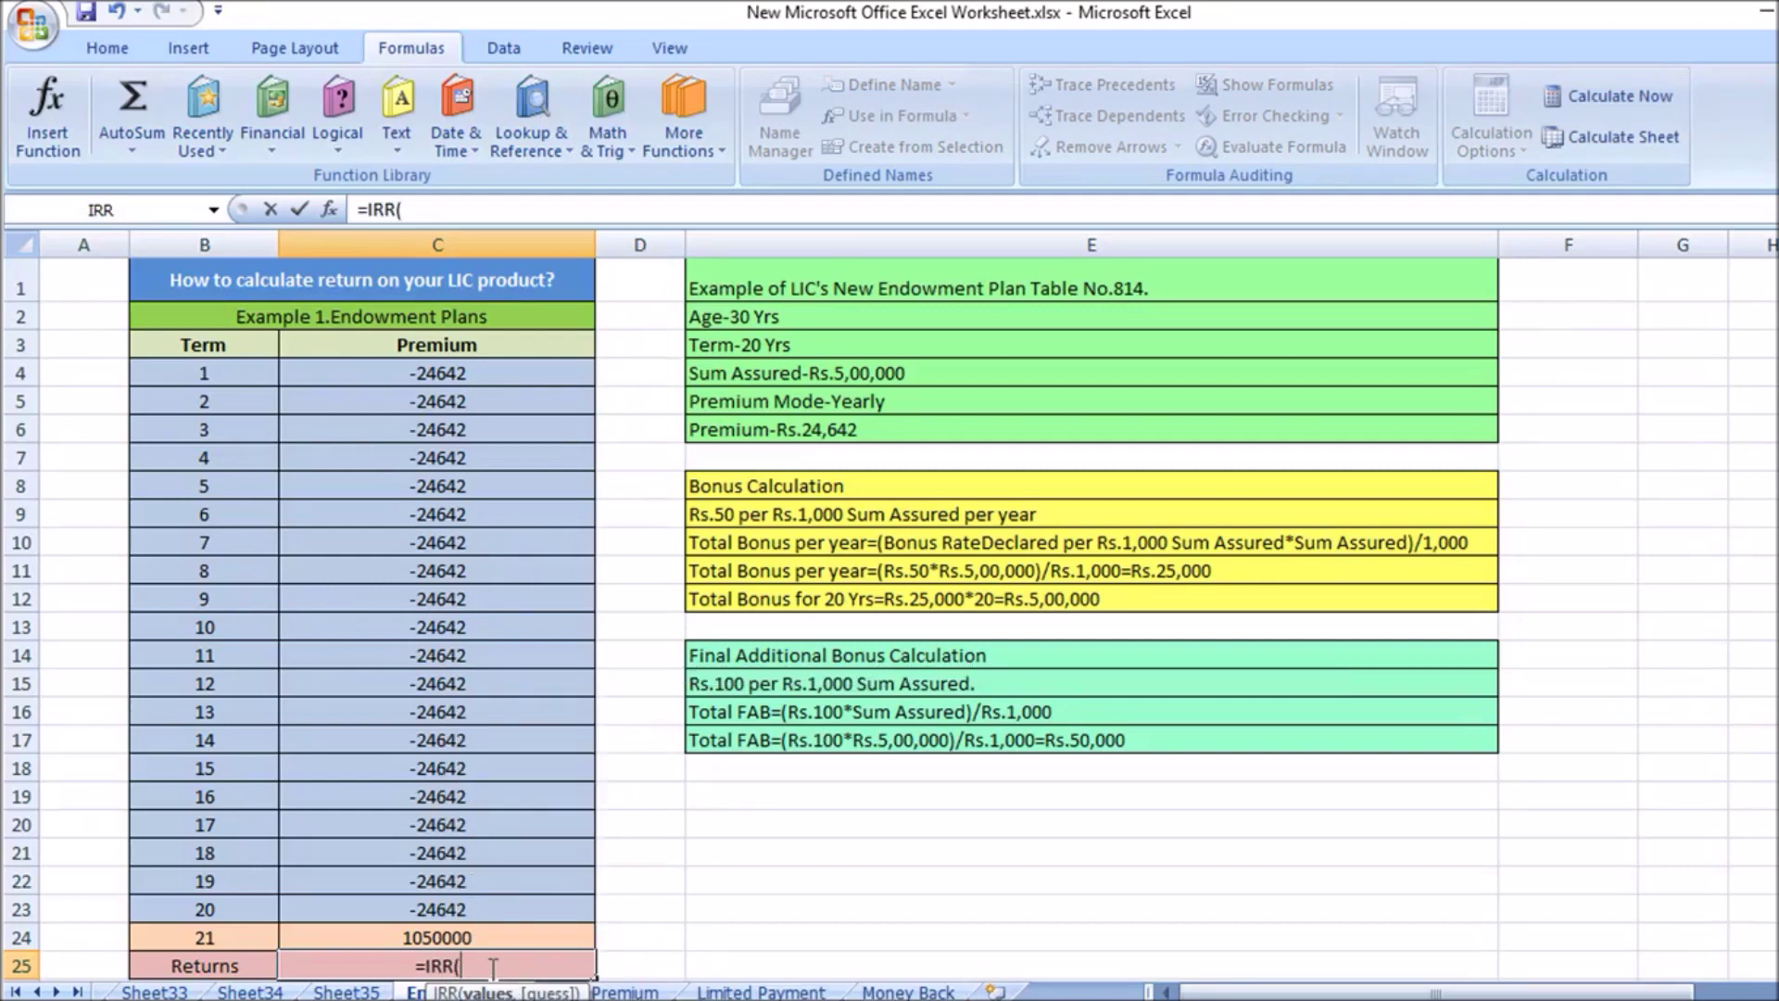
drag(455, 370, 450, 868)
text())
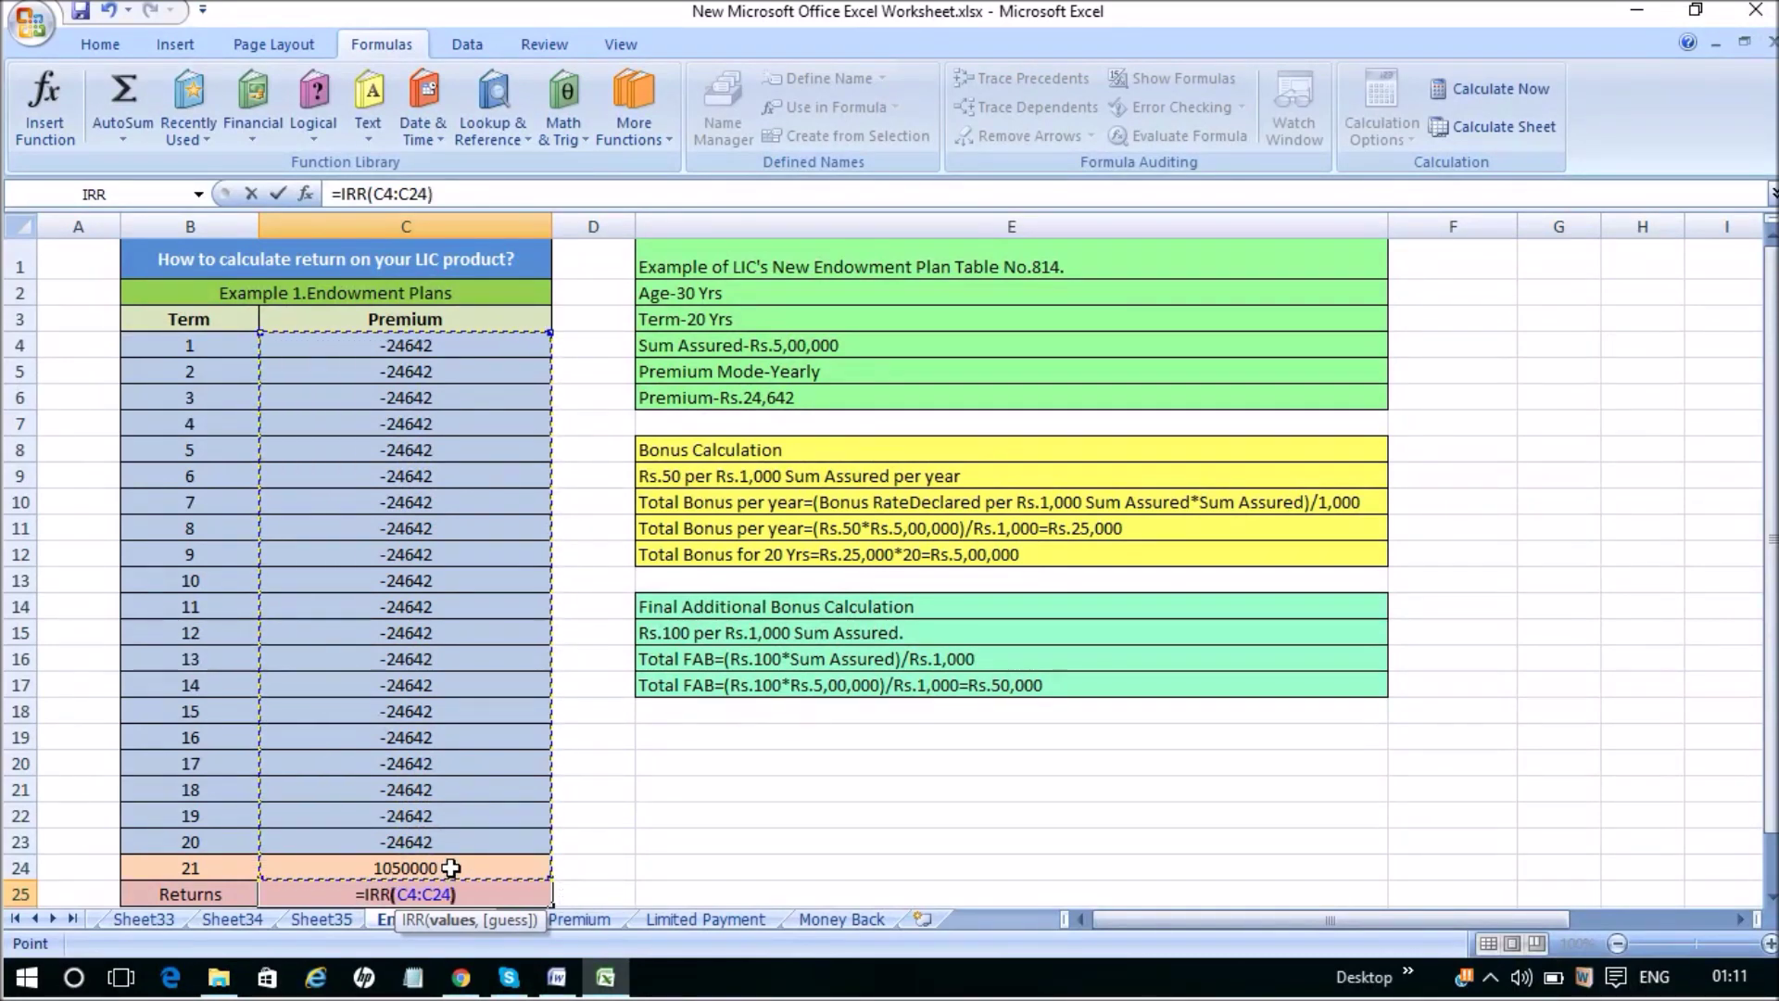
key(Return)
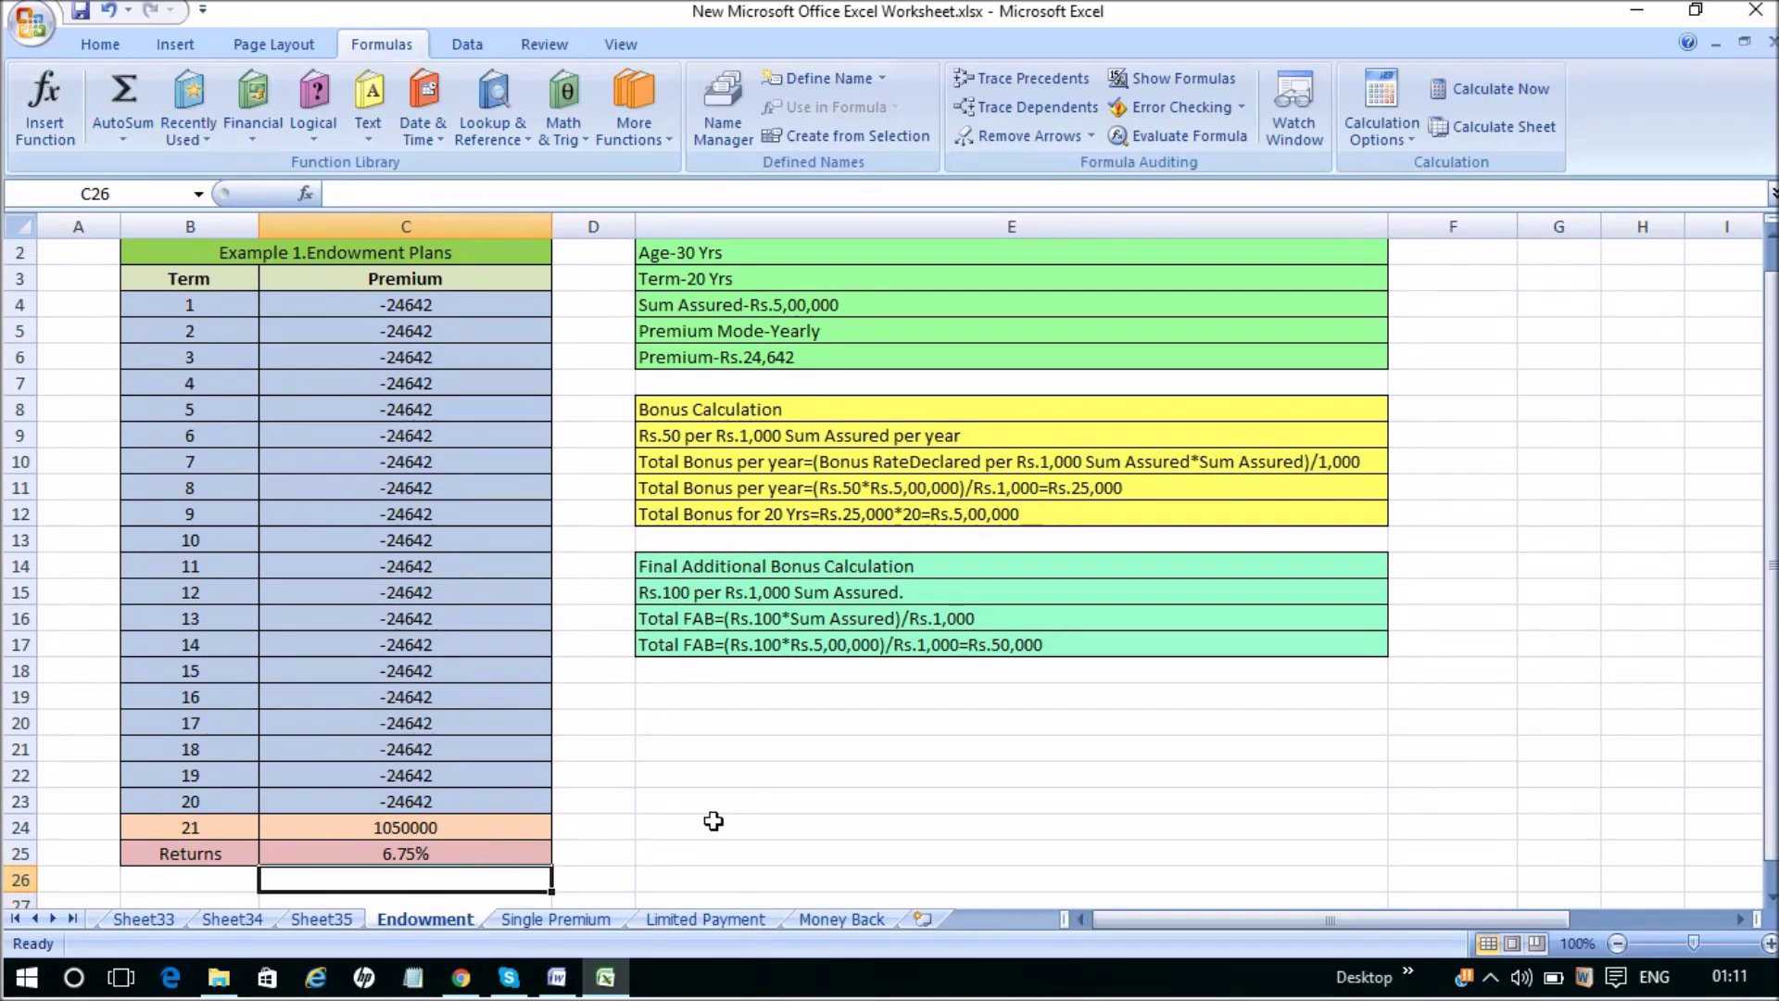
click(416, 854)
drag(1770, 416, 1775, 390)
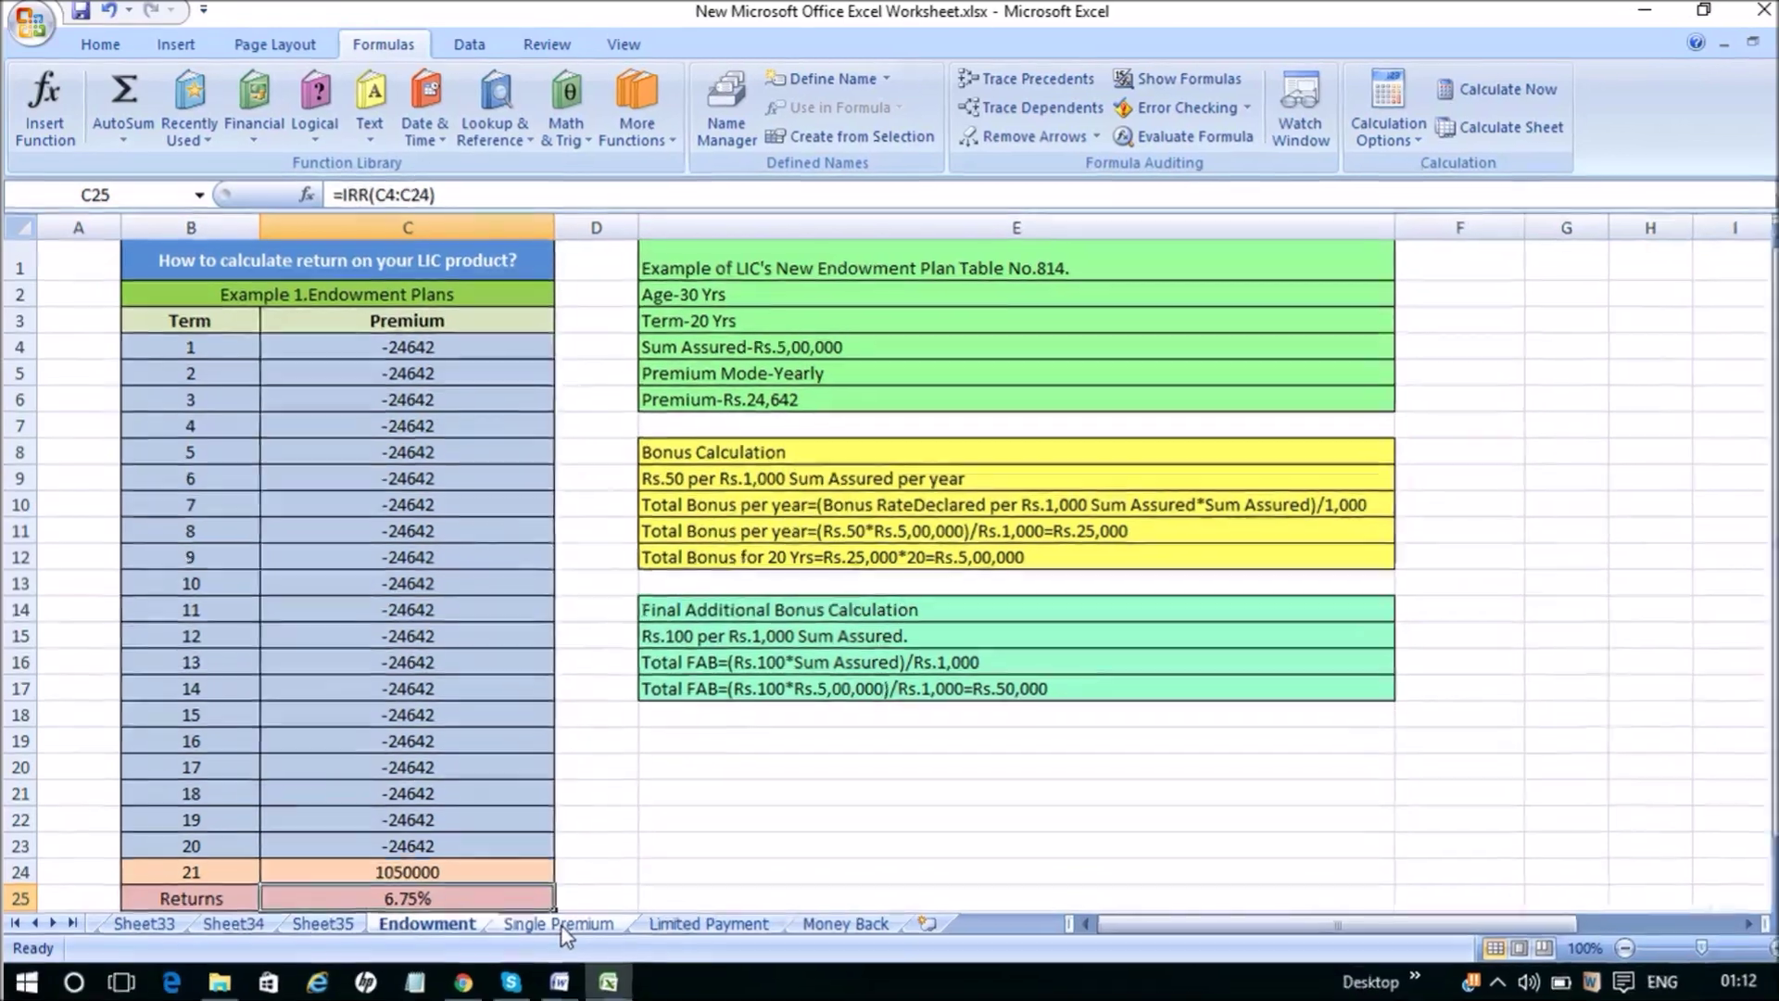
On the Single Premium sheet, enter the single premium as -258675 for year 1 in cell C4.
click(562, 925)
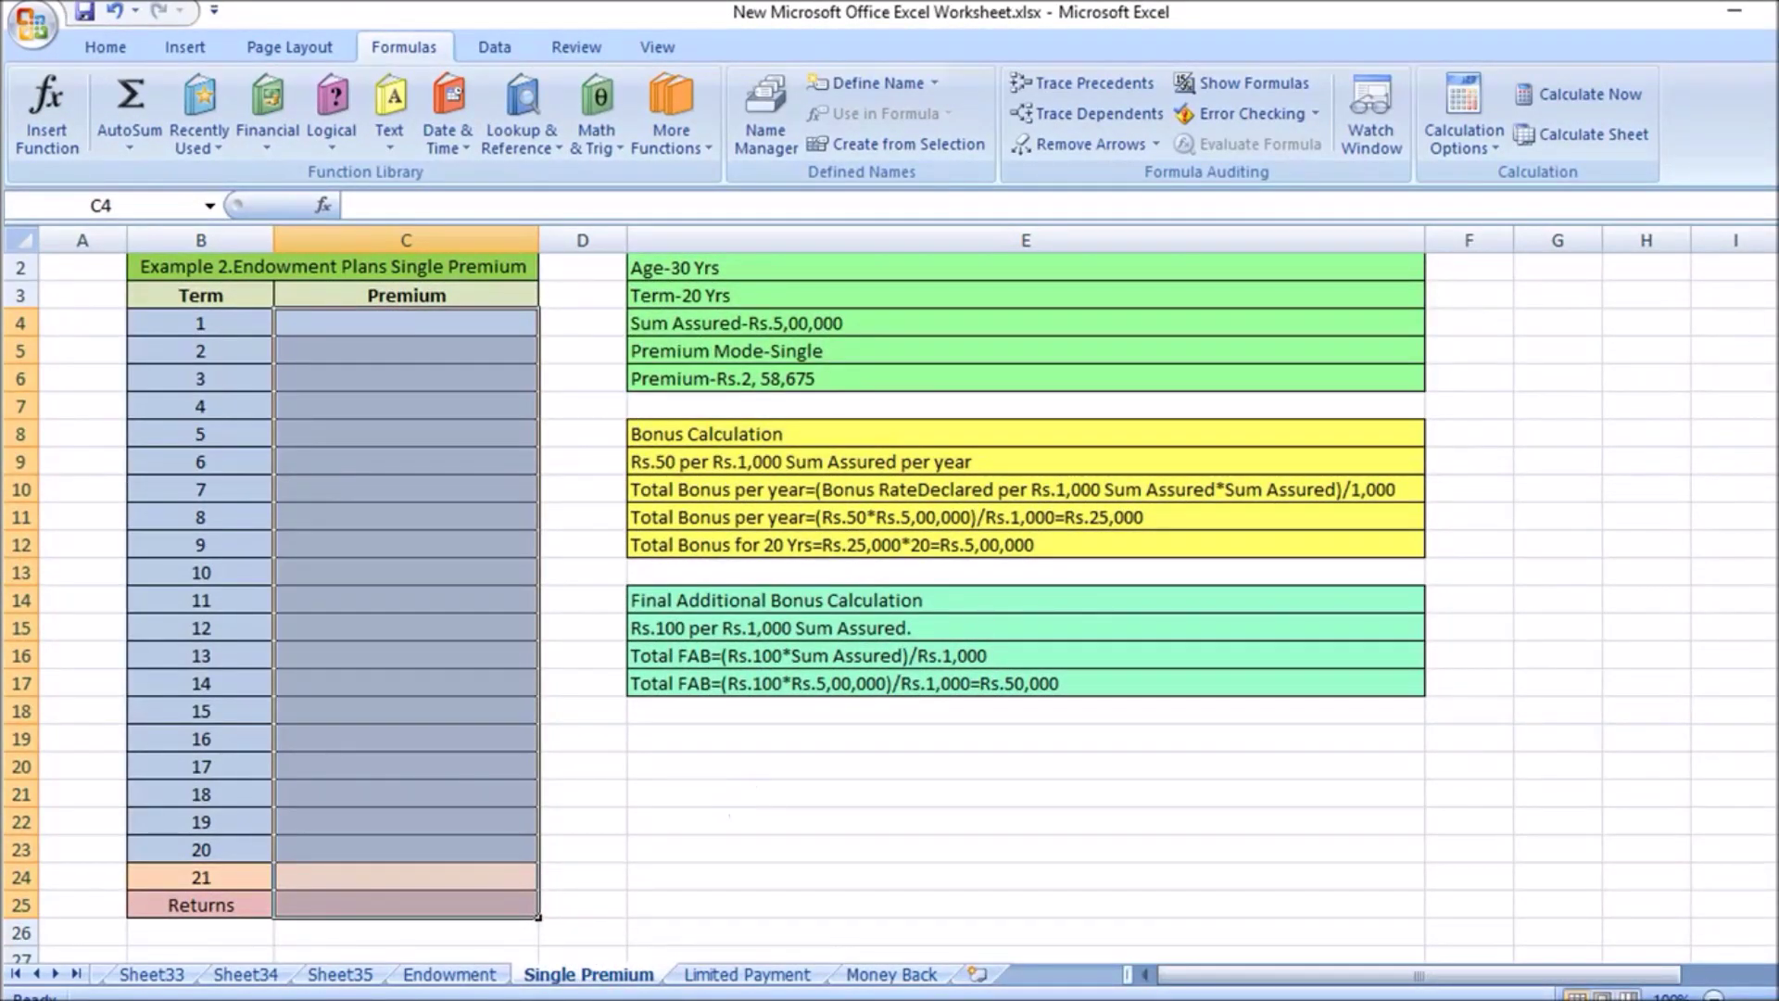
scroll(716, 608, up, 1)
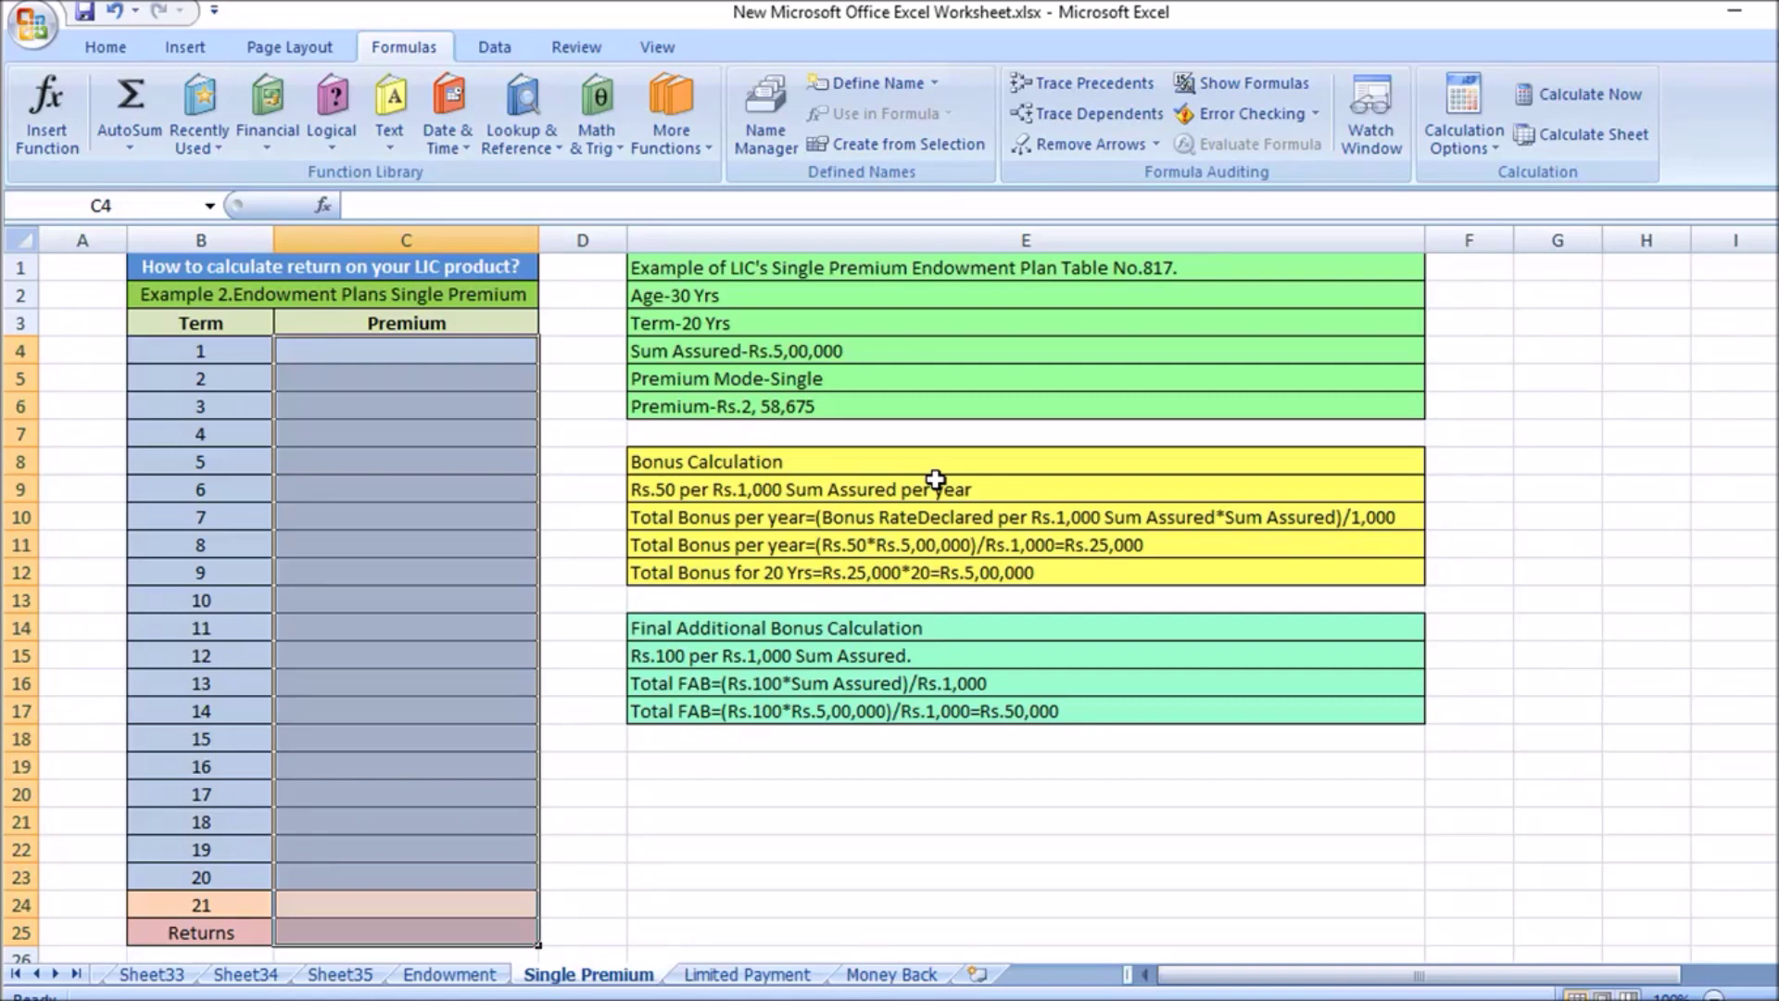
click(805, 345)
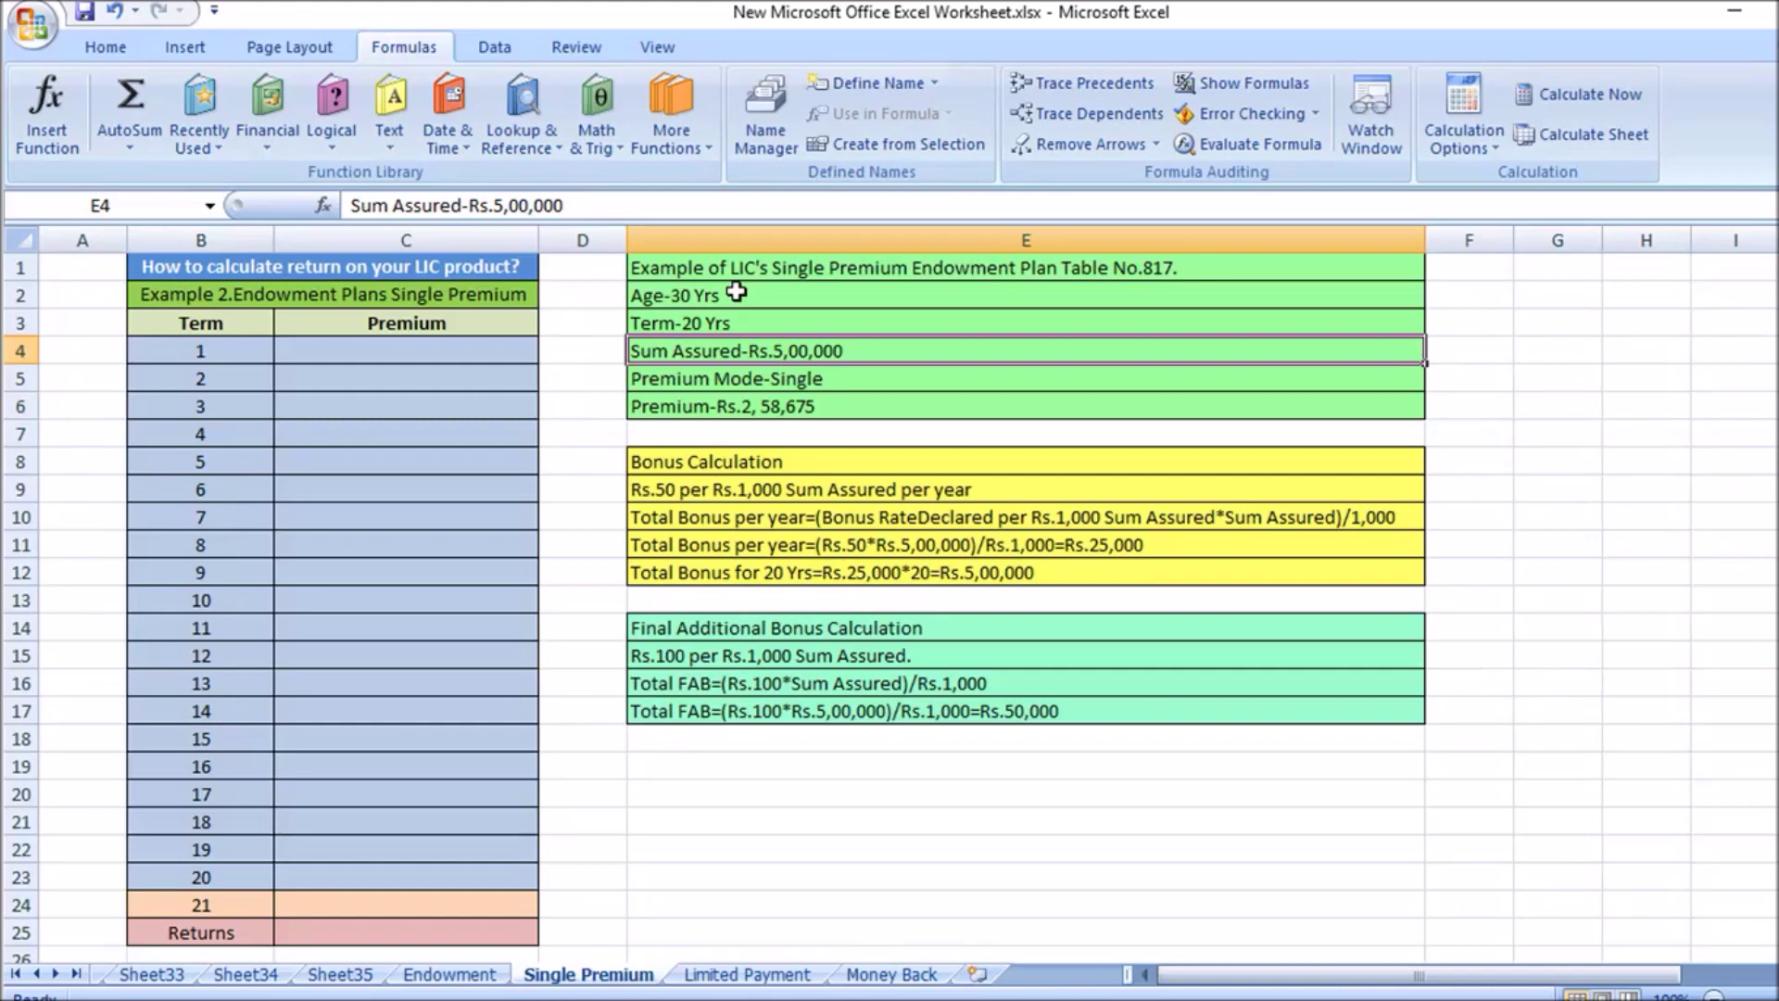
click(756, 413)
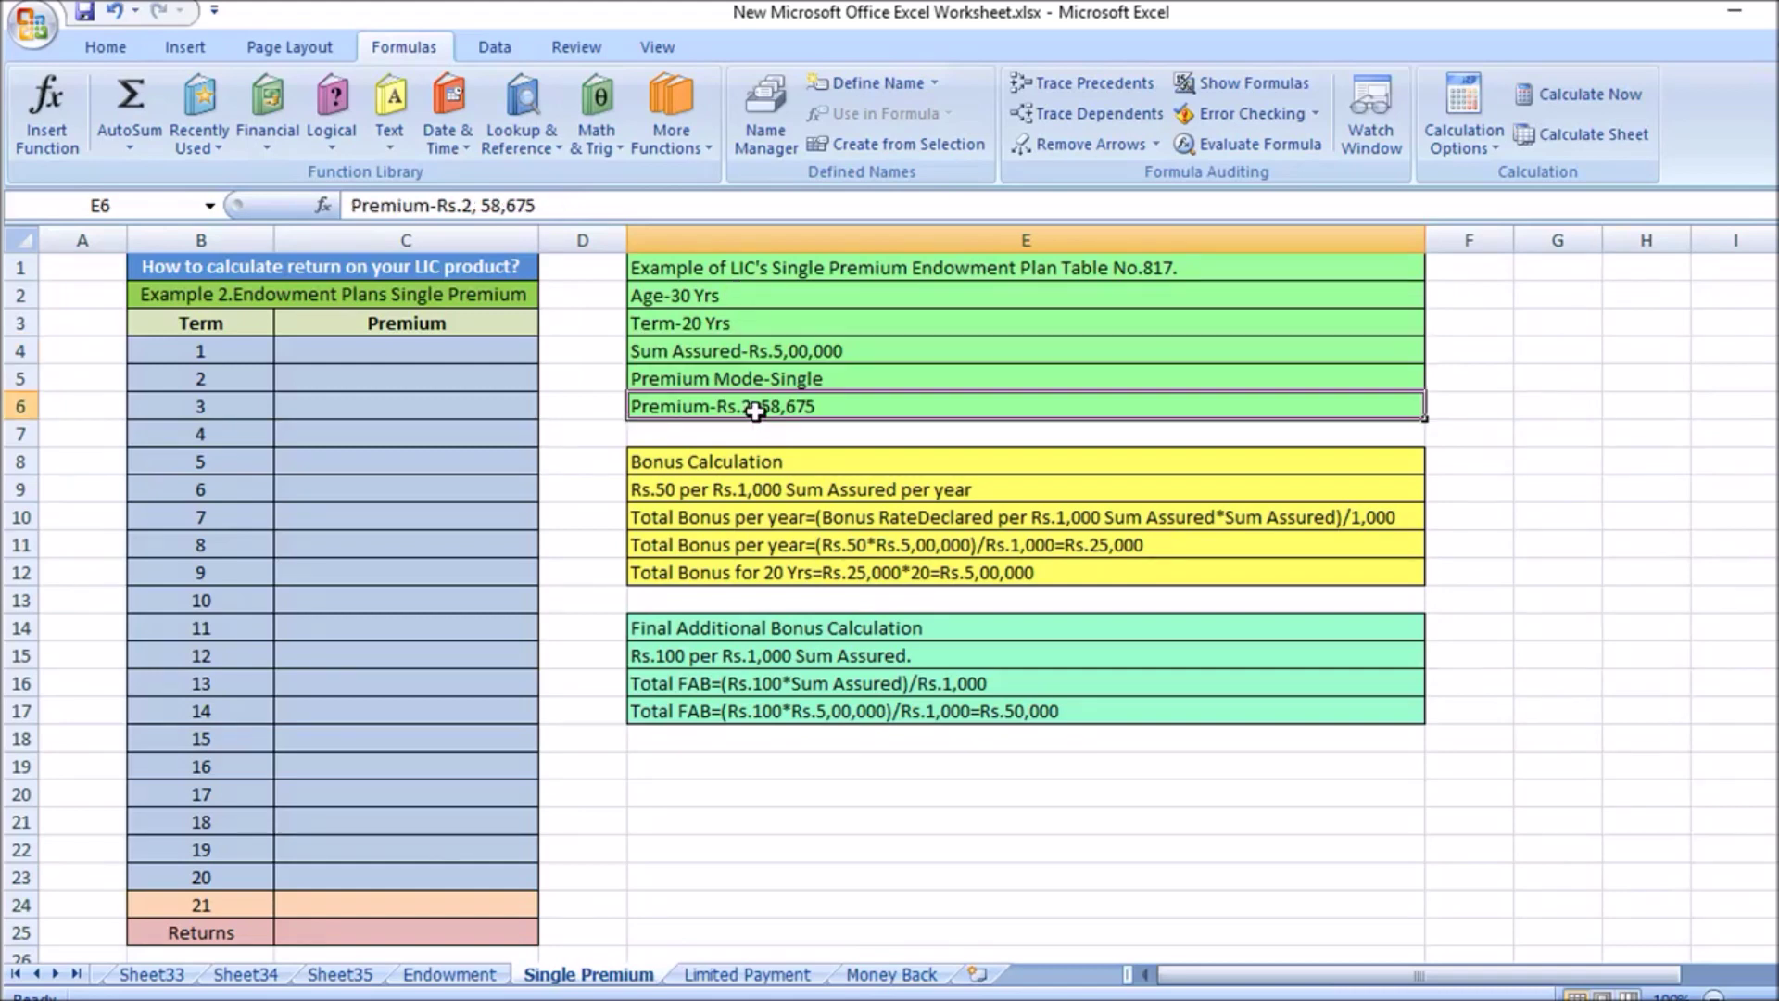
click(393, 353)
text(-)
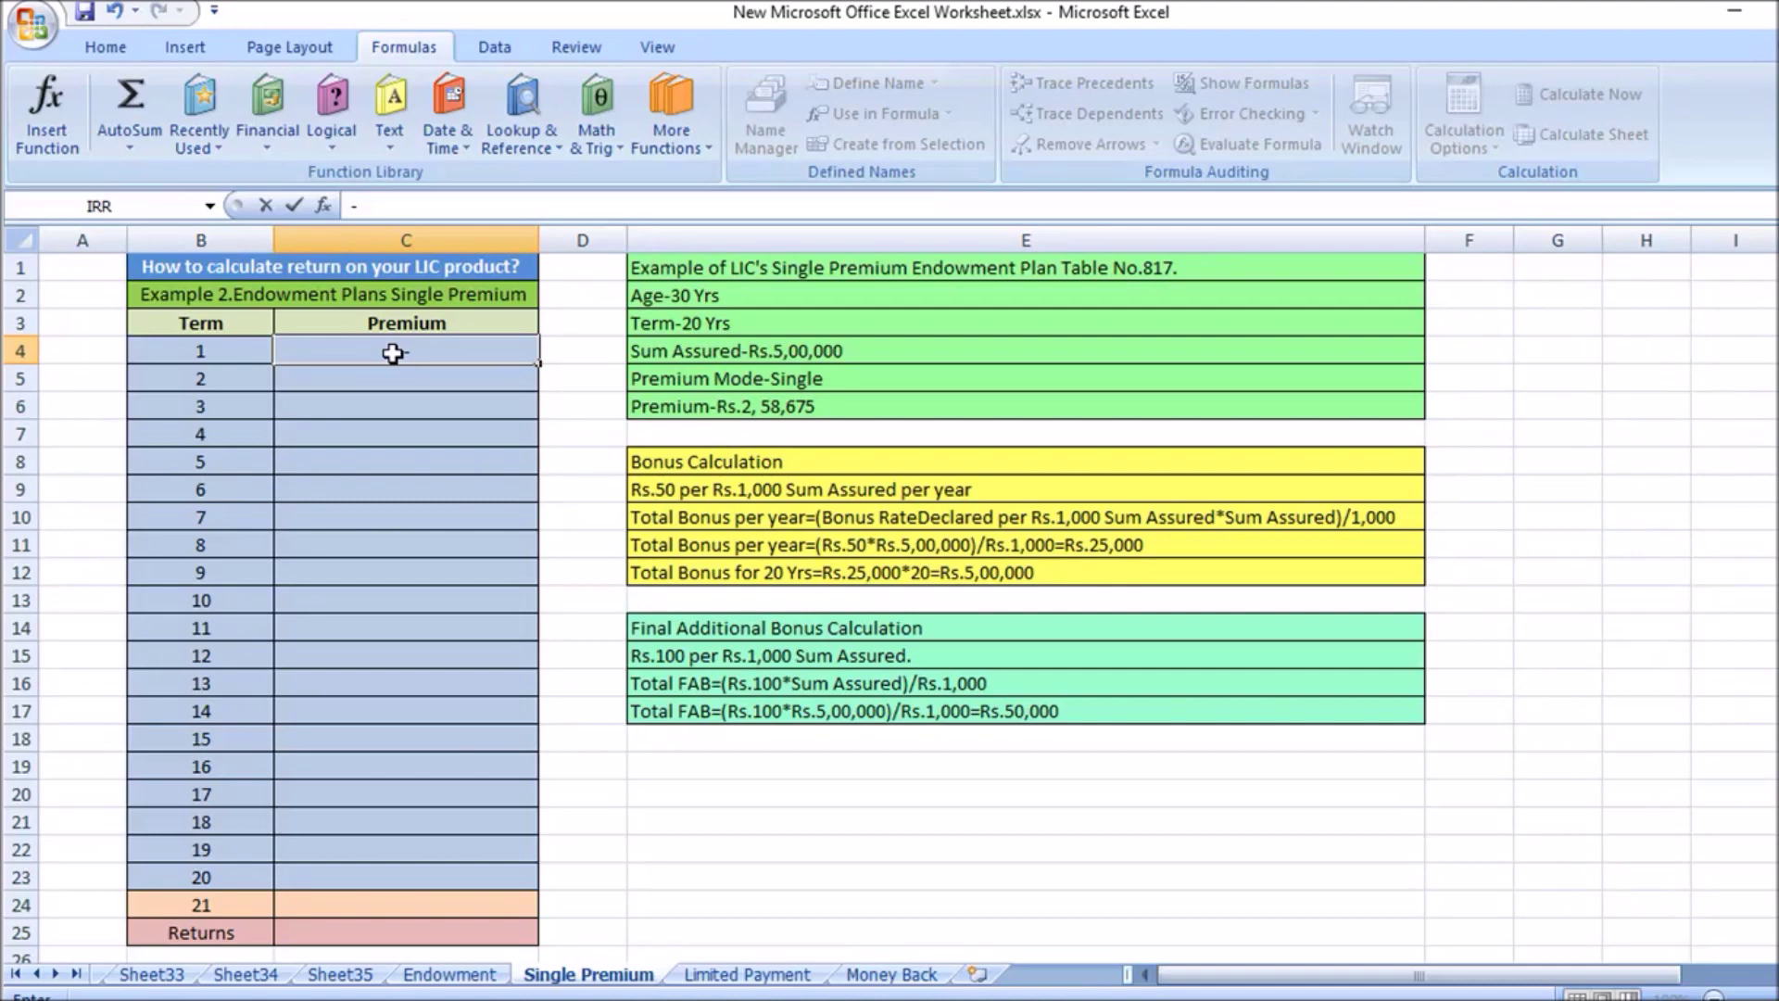
text(2)
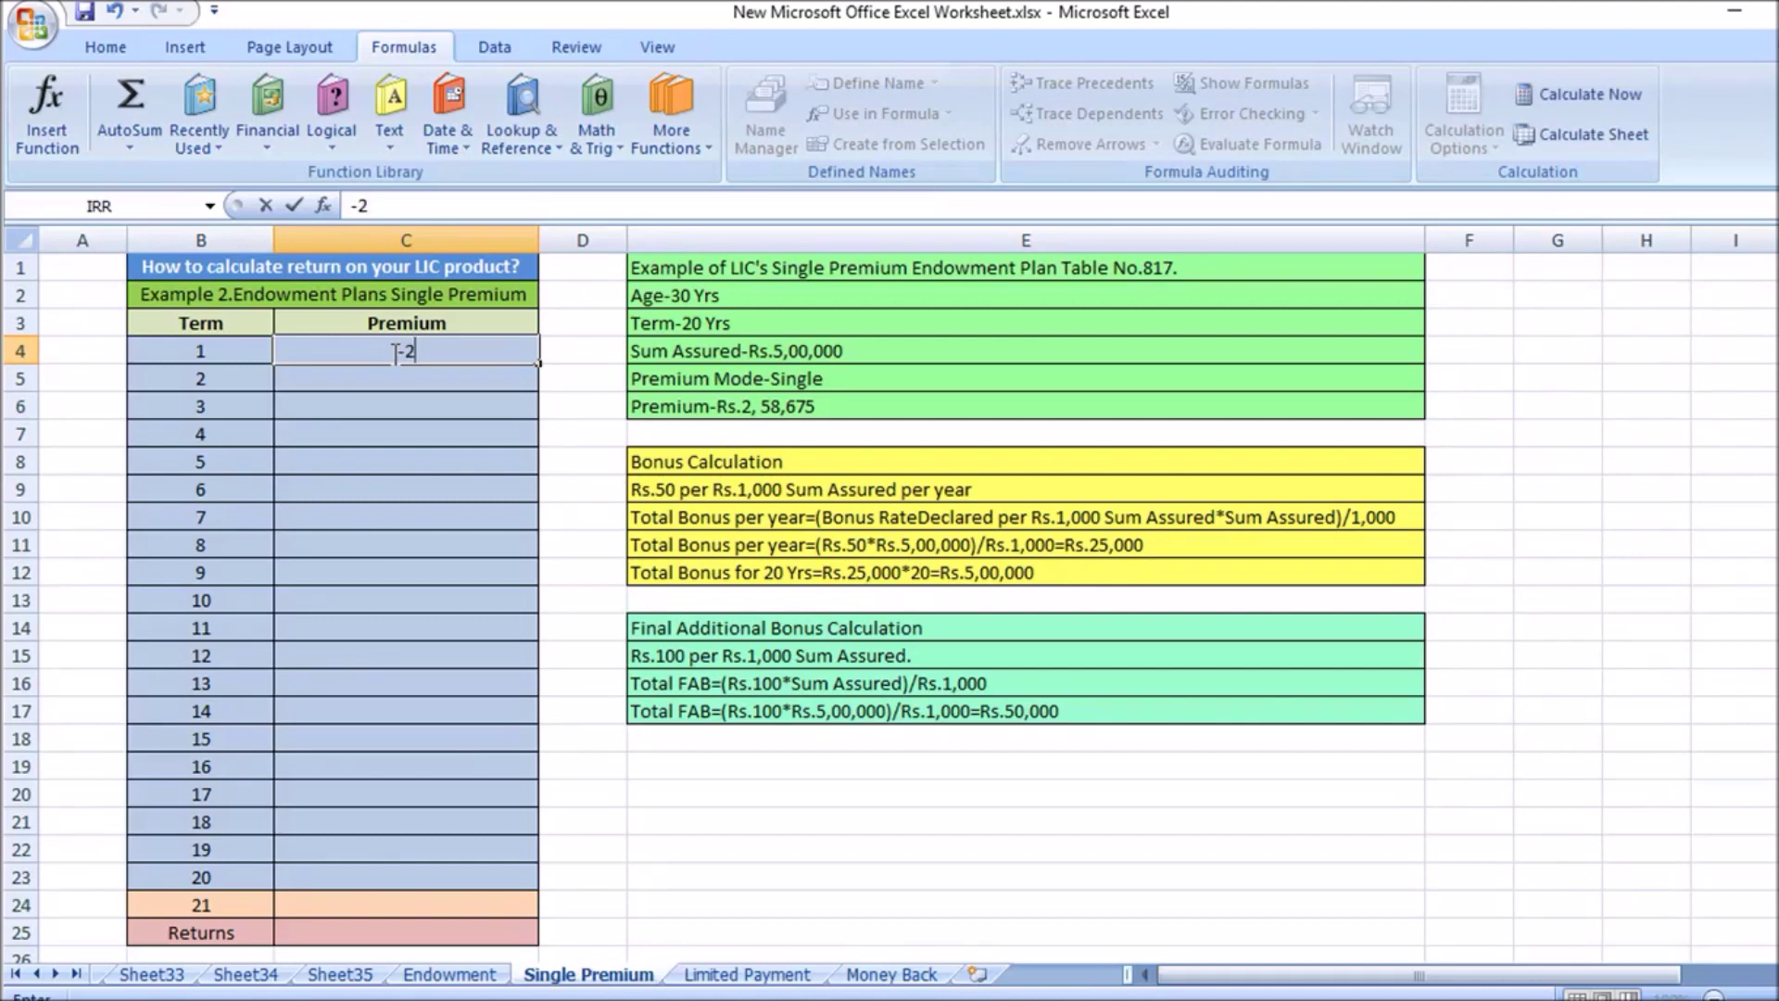
text(58675)
click(479, 478)
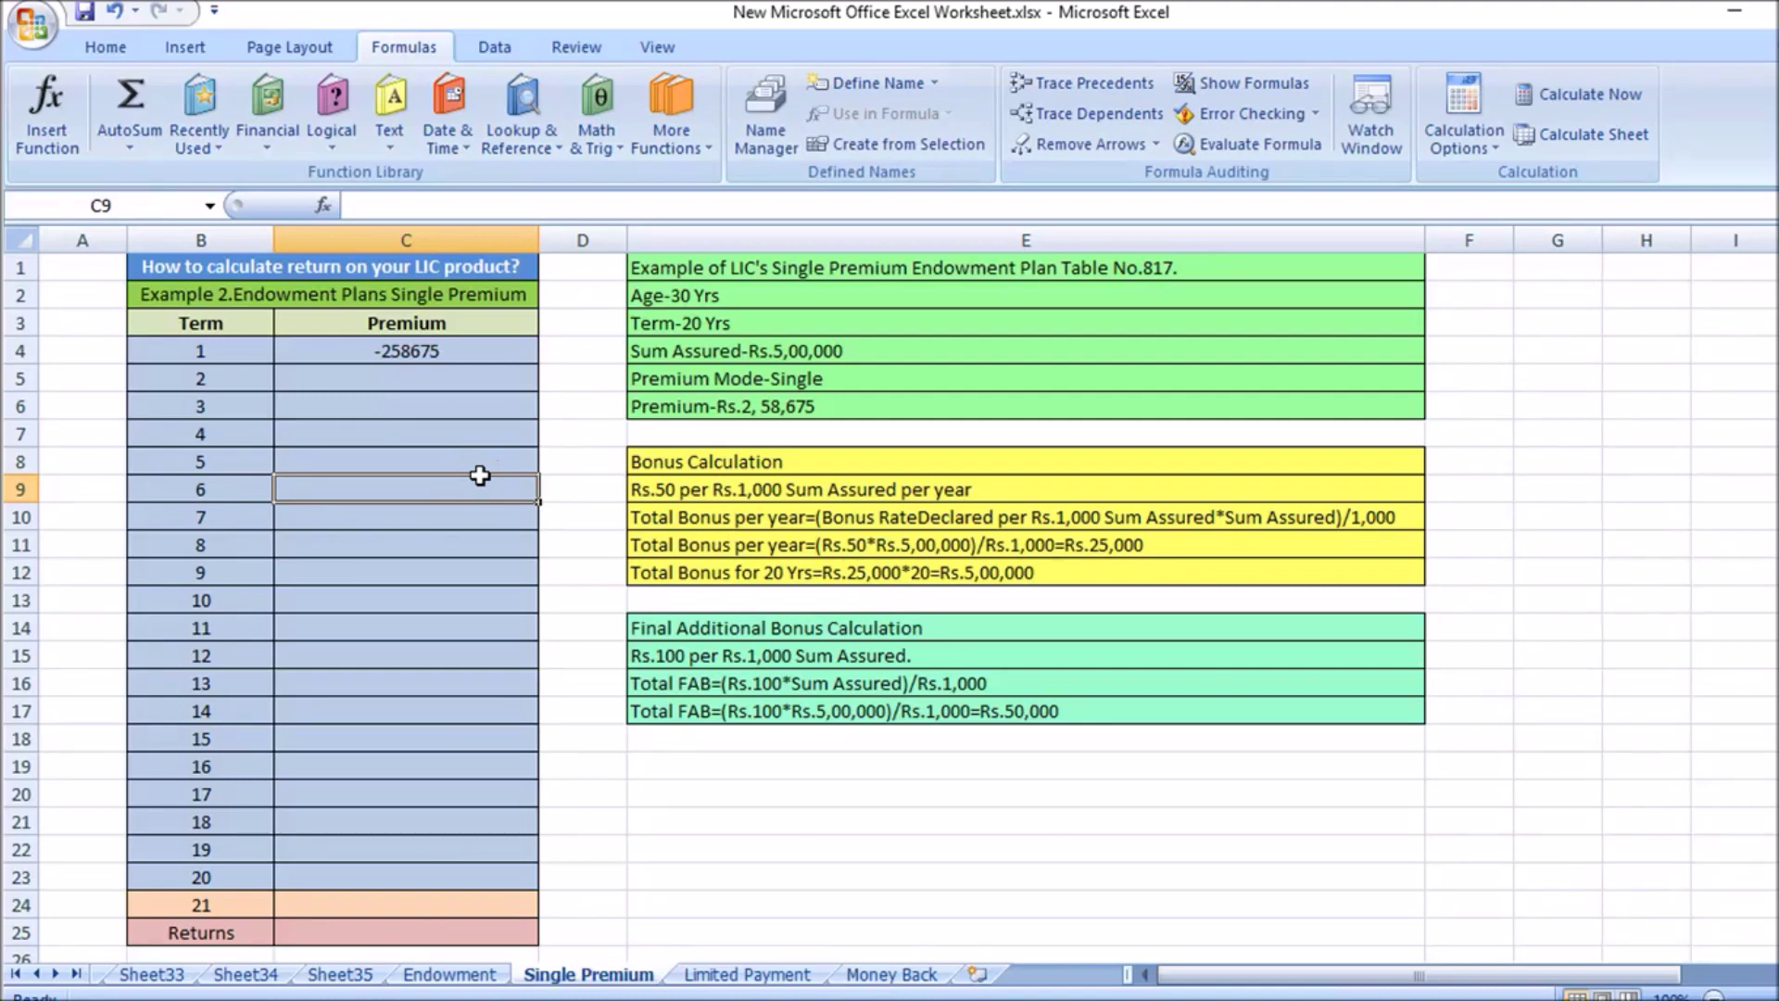
Enter 0 as the premium for year 2 and fill it down through year 20 (C5:C23).
click(400, 379)
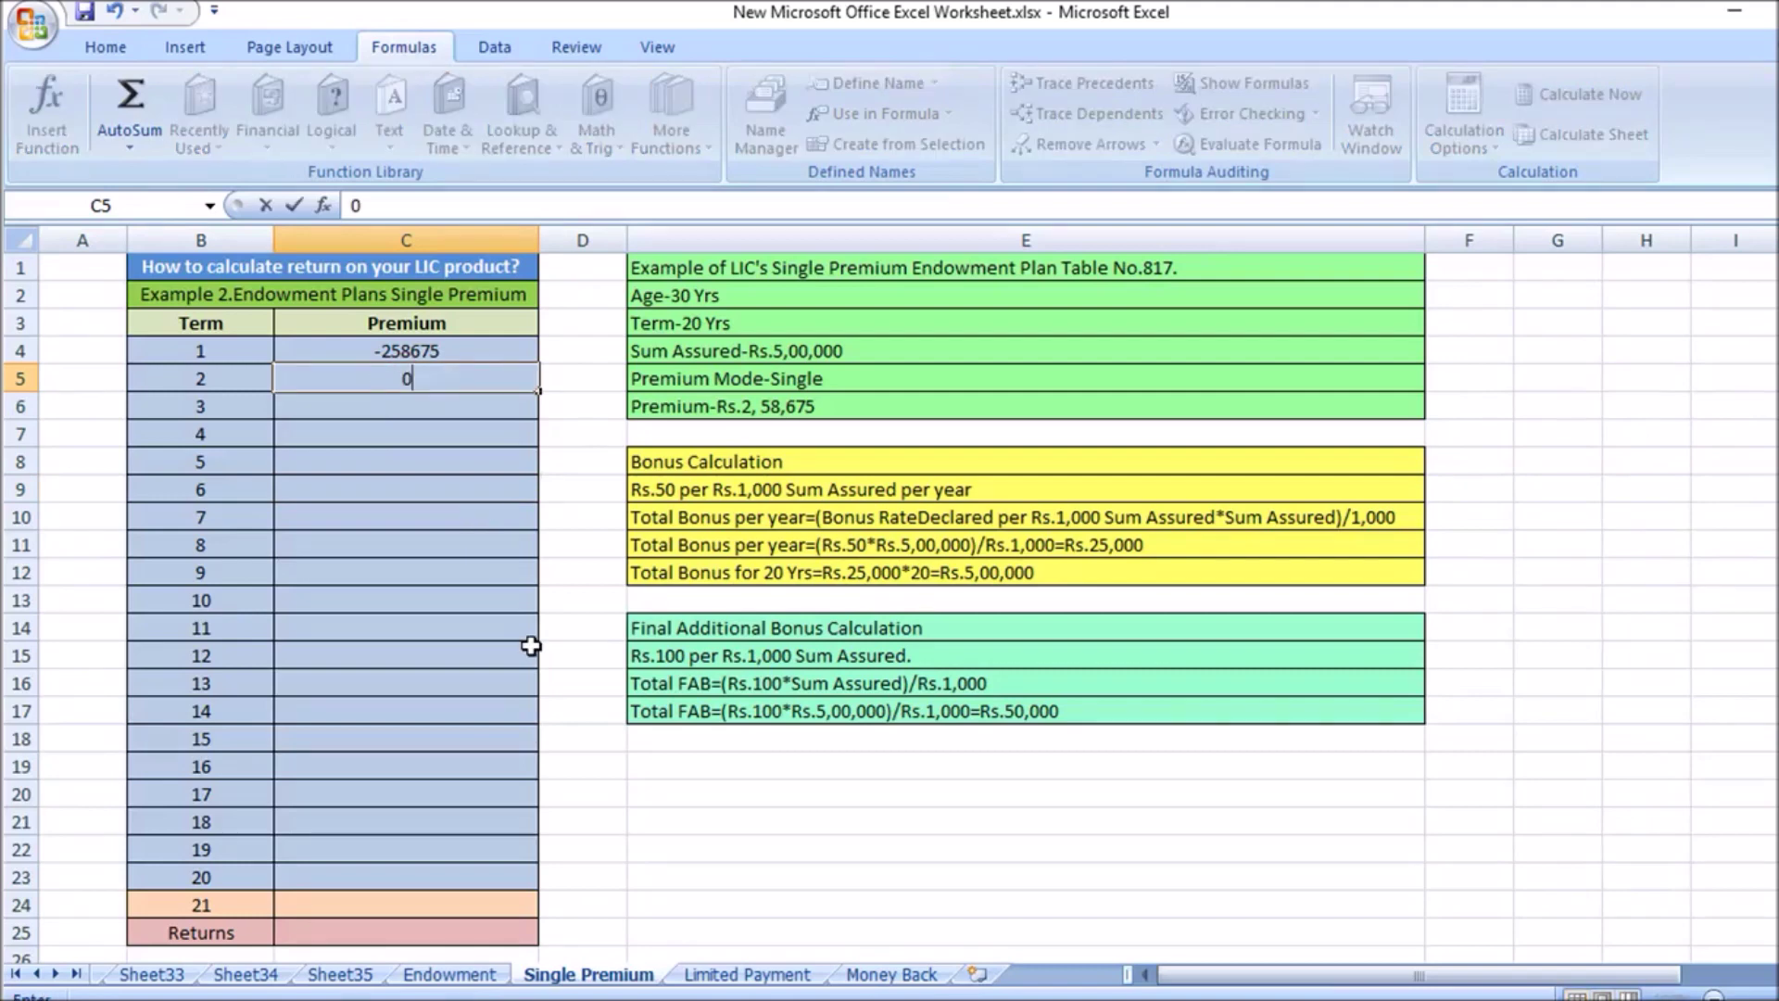
click(513, 642)
drag(401, 379, 370, 865)
key(ctrl+d)
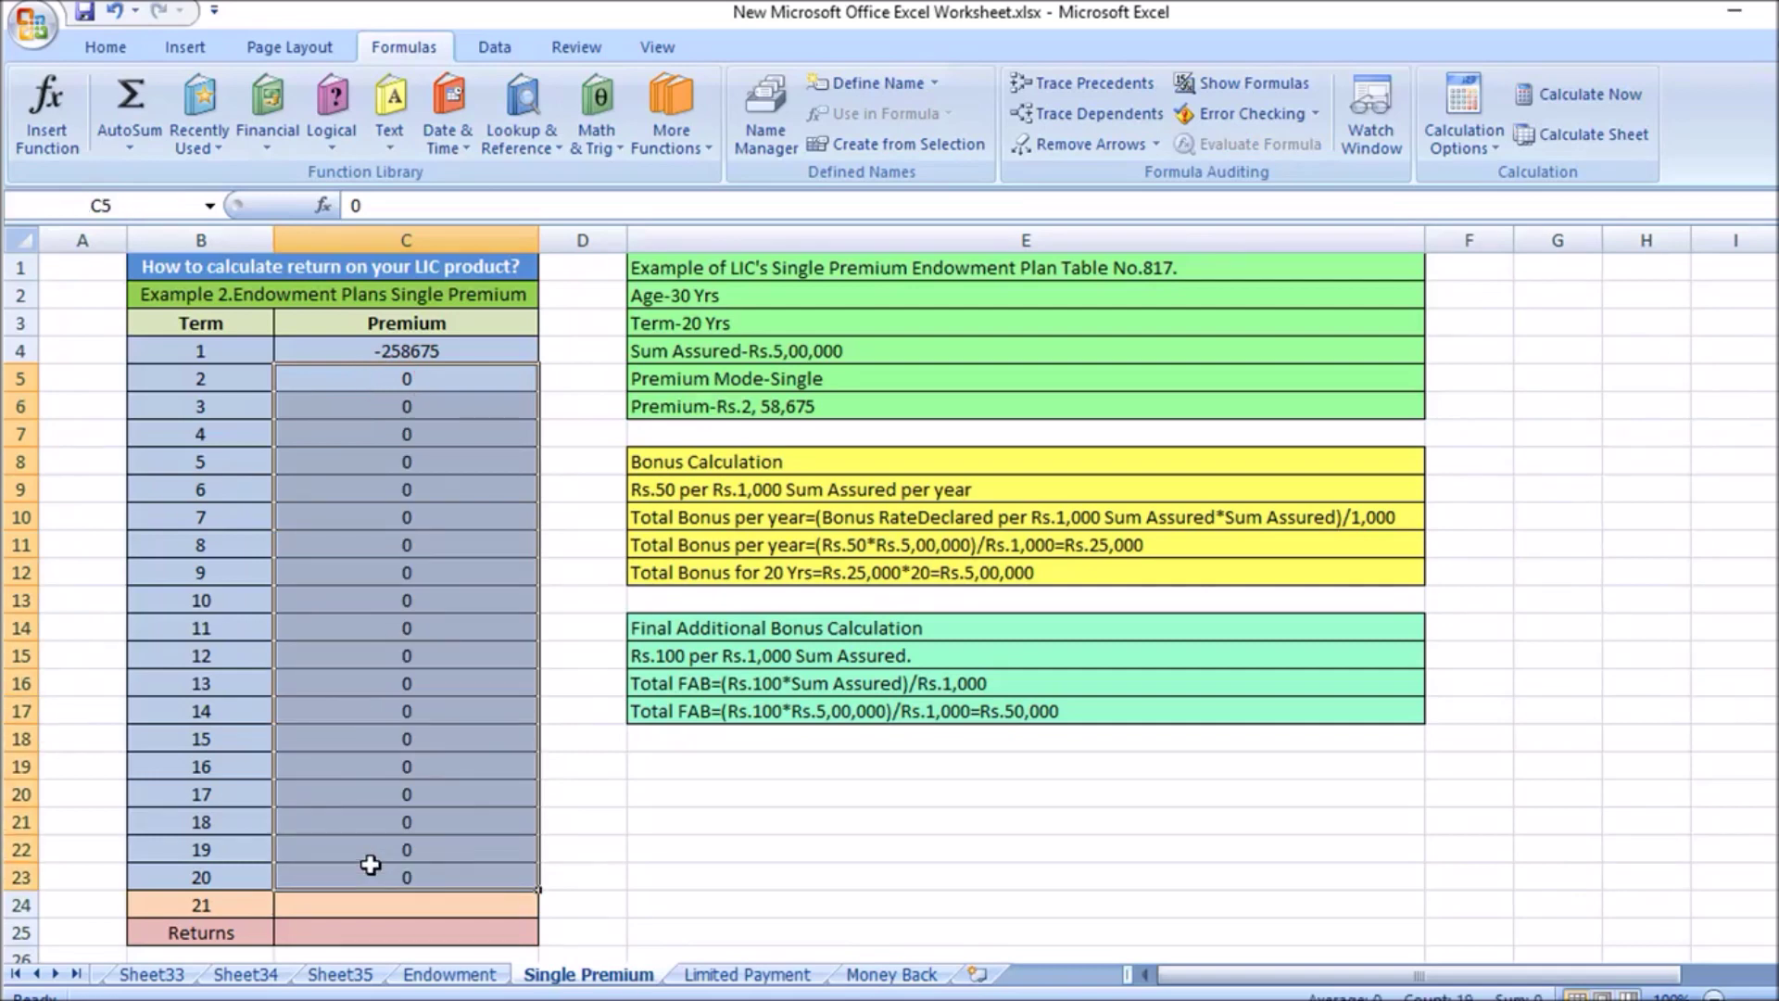
Enter the single-premium plan's maturity amount for year 21 in cell C24 as =500000+500000+50000.
click(433, 906)
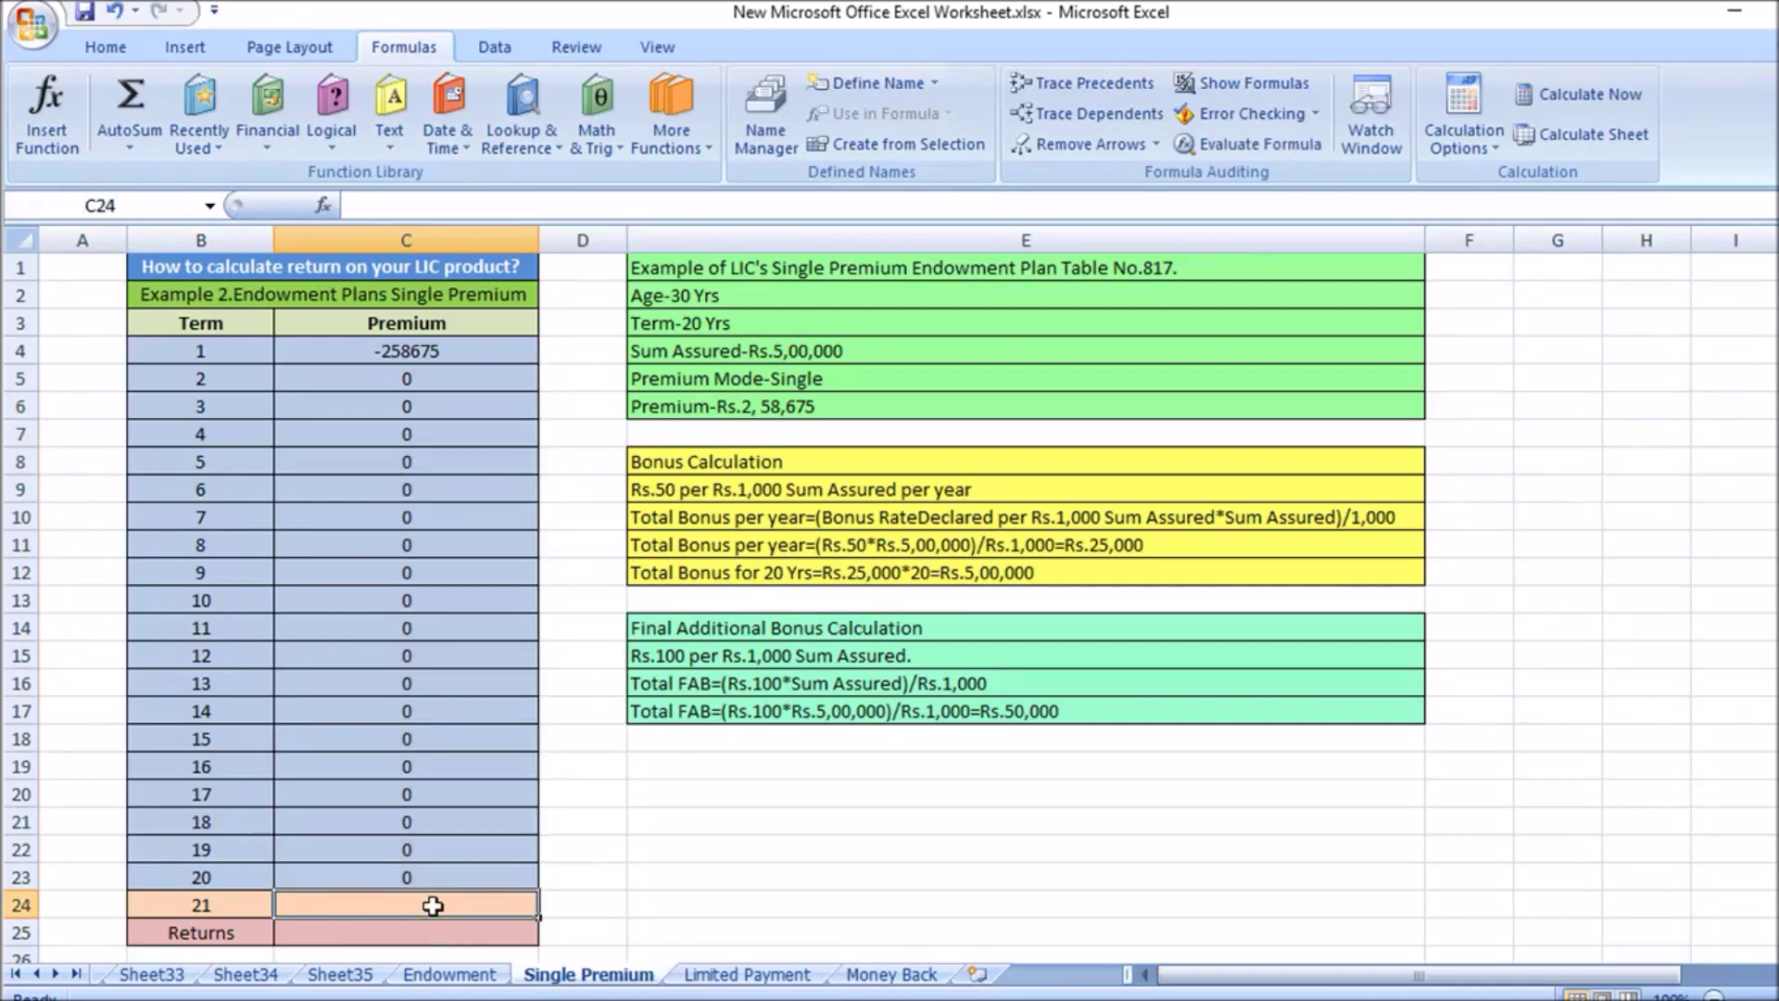
text(=)
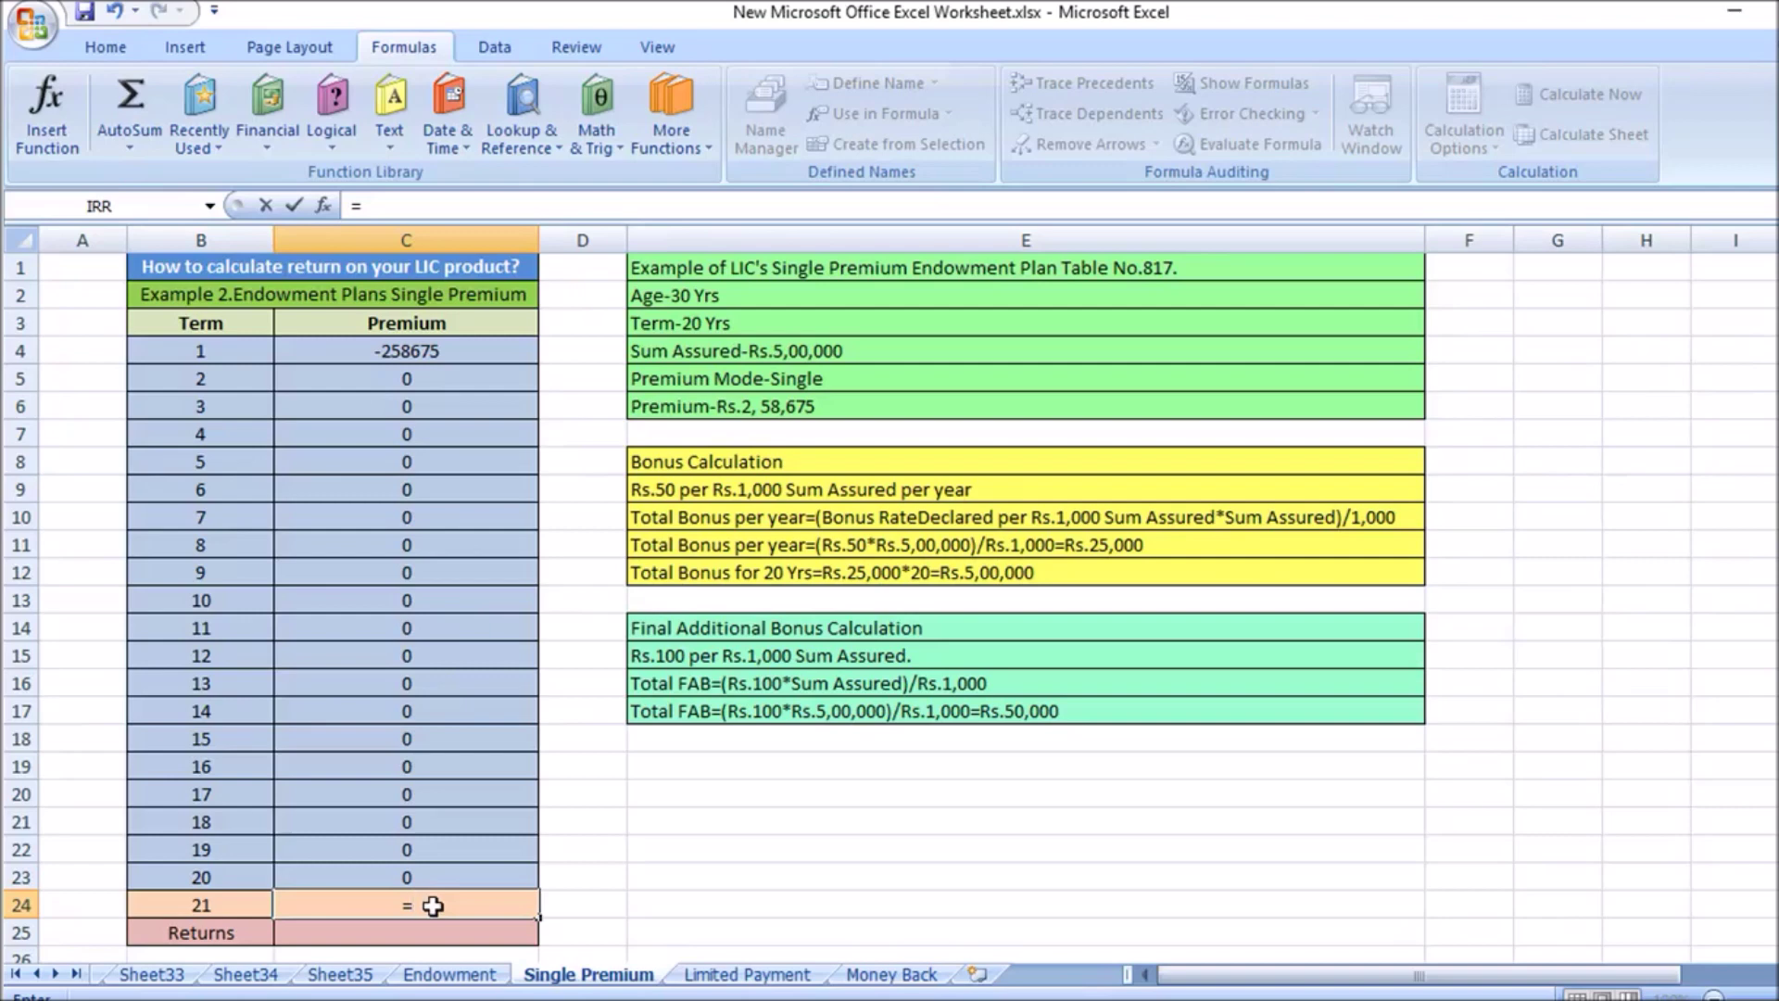
text(500)
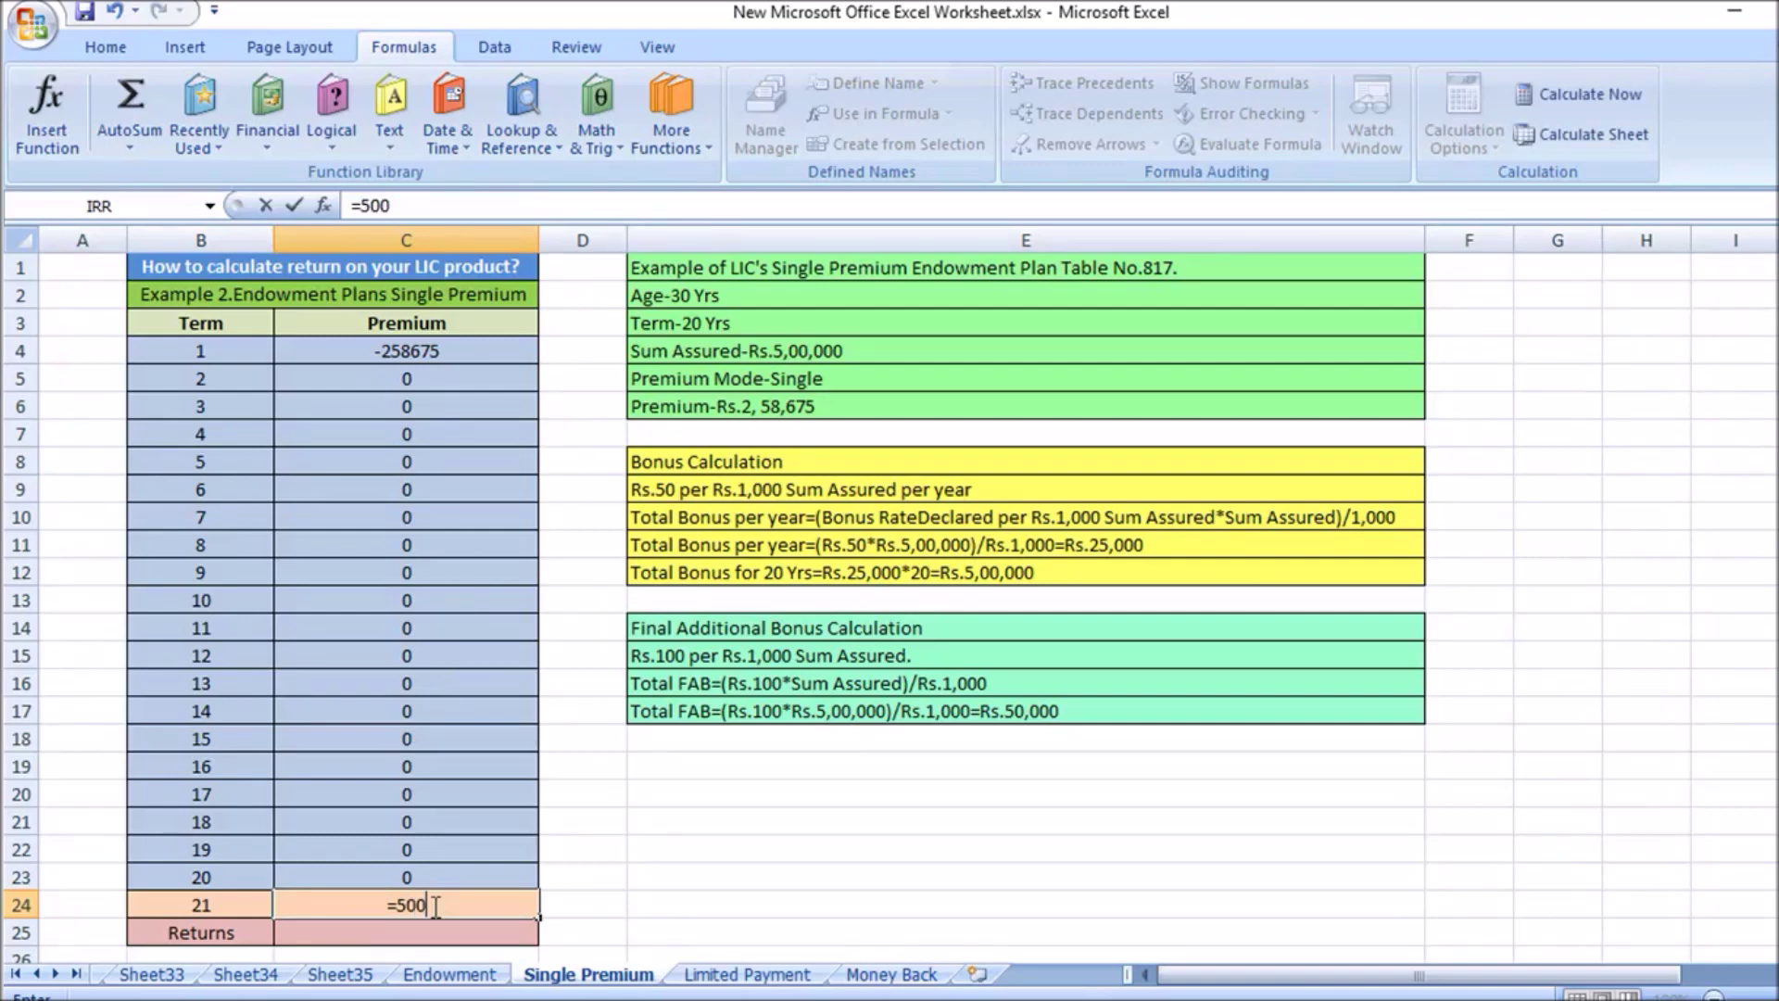
text(000+500000)
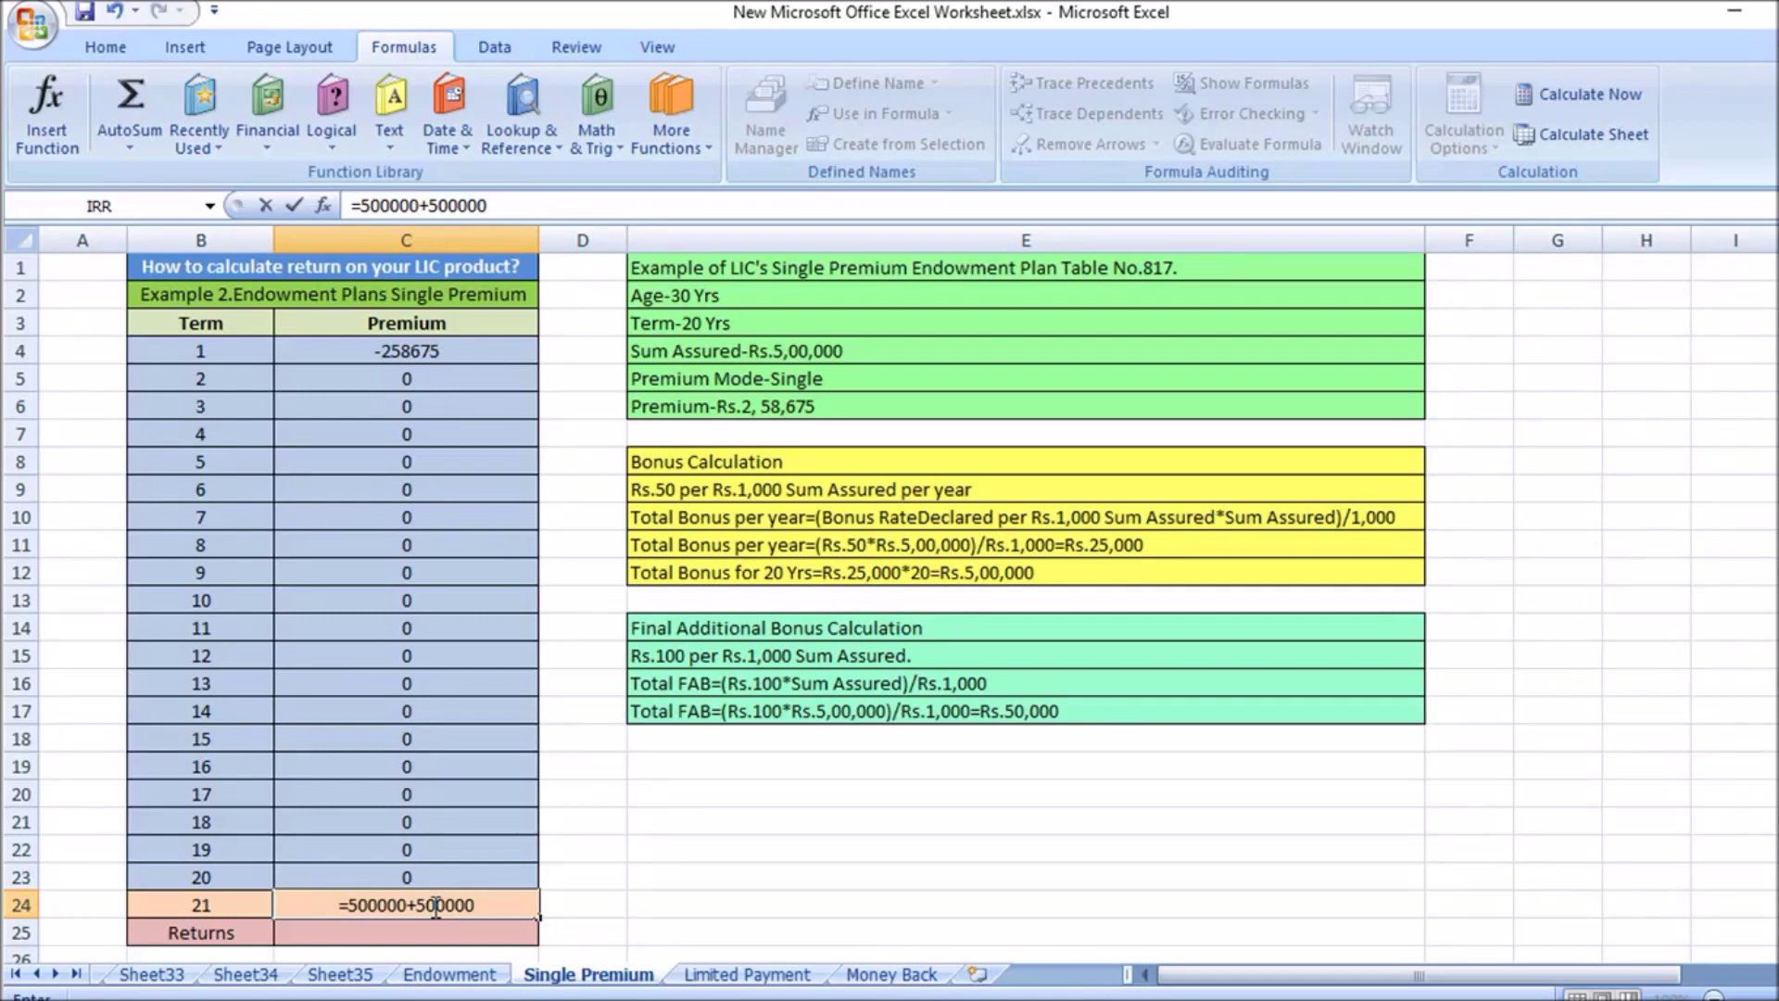
text(+5000)
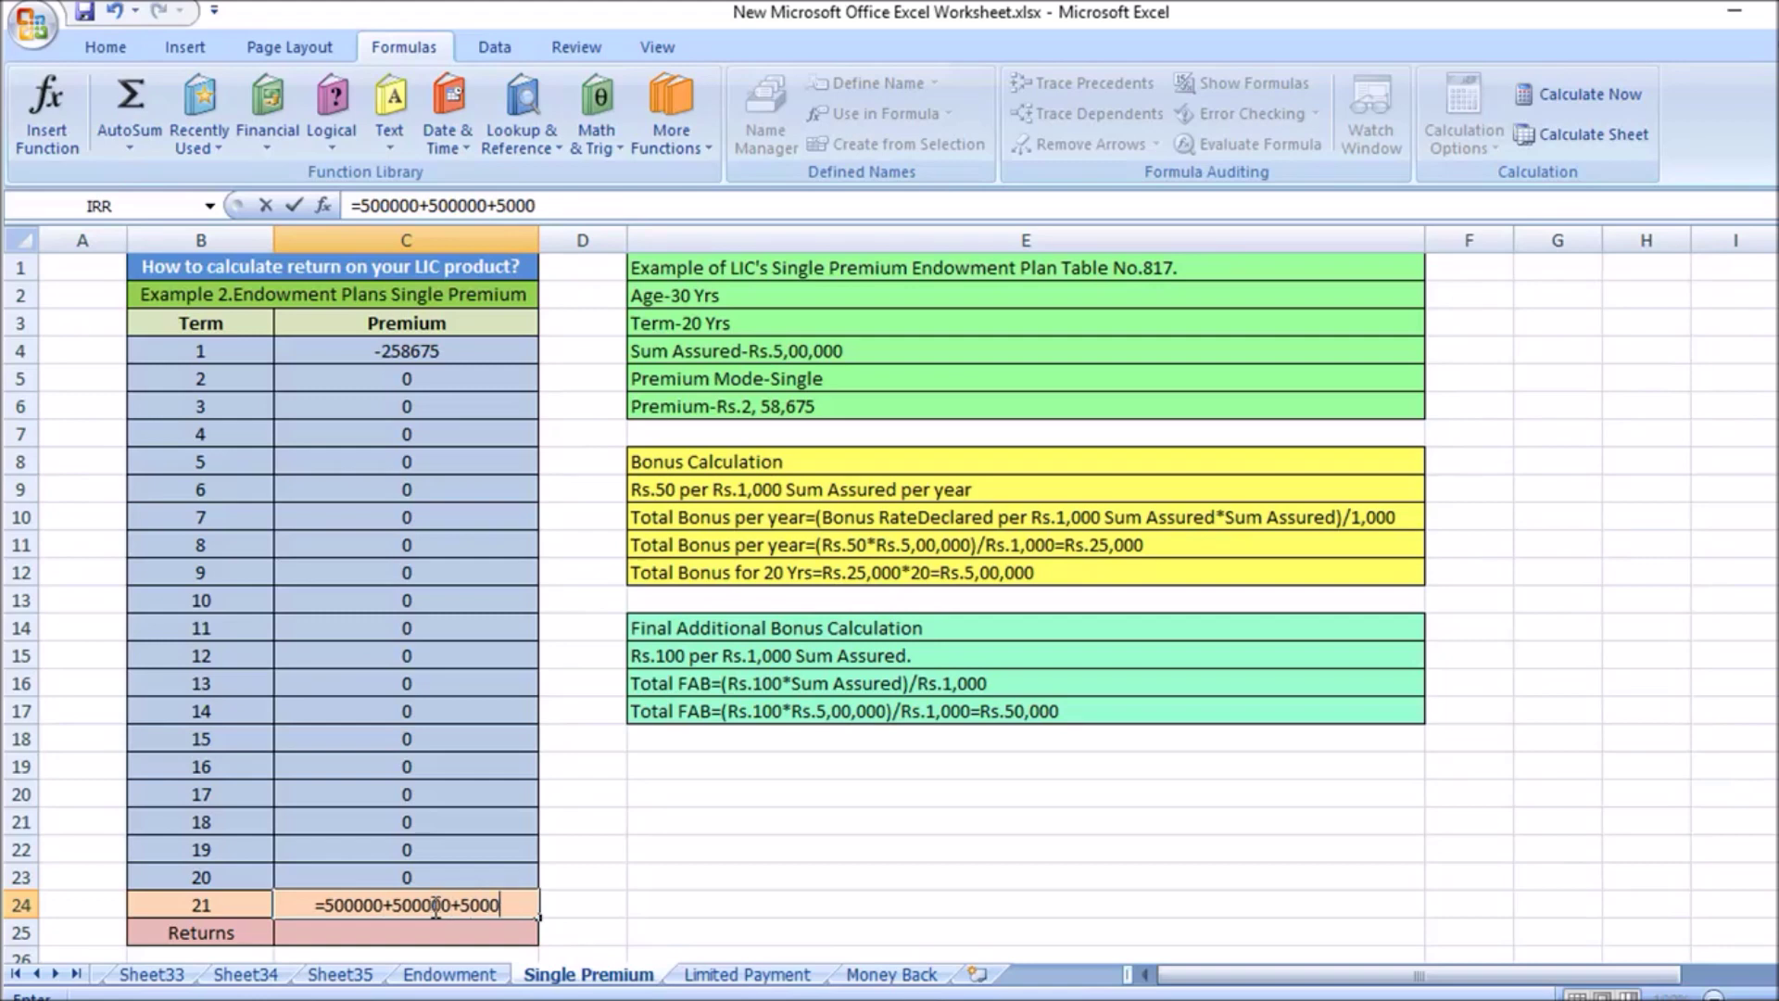
text(0)
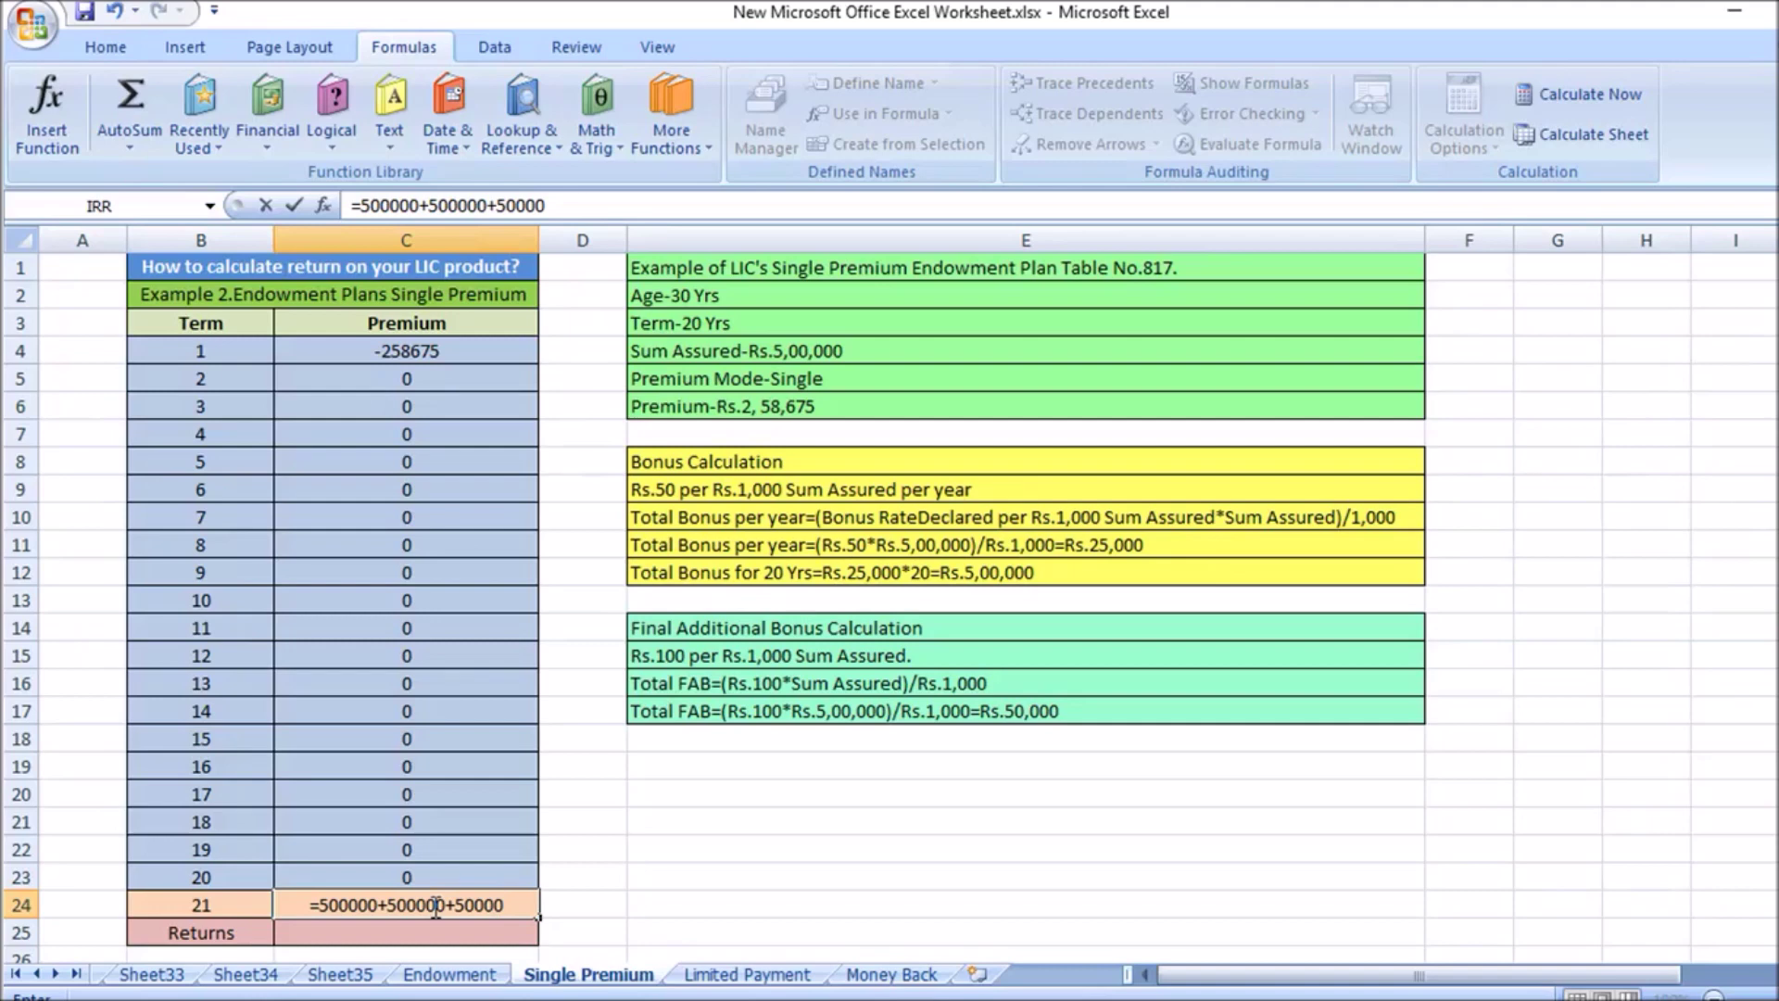
key(Return)
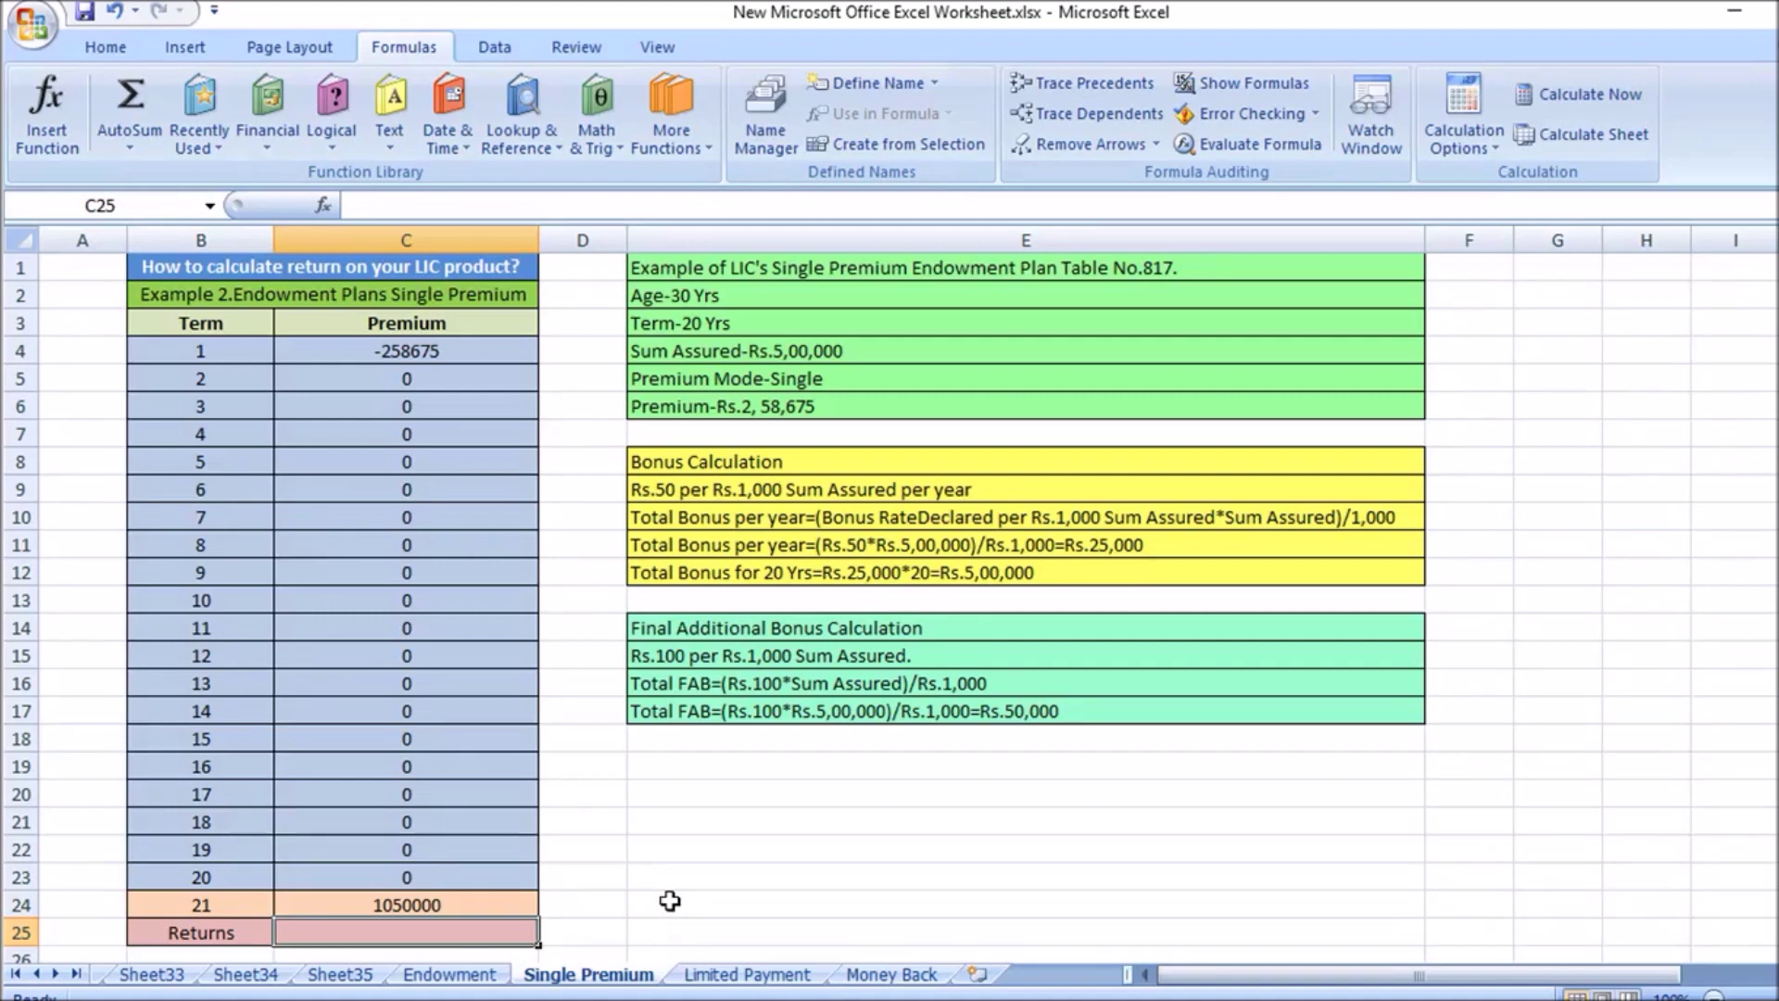
Calculate the single-premium plan's return in cell C25 with =IRR(C4:C24).
text(=)
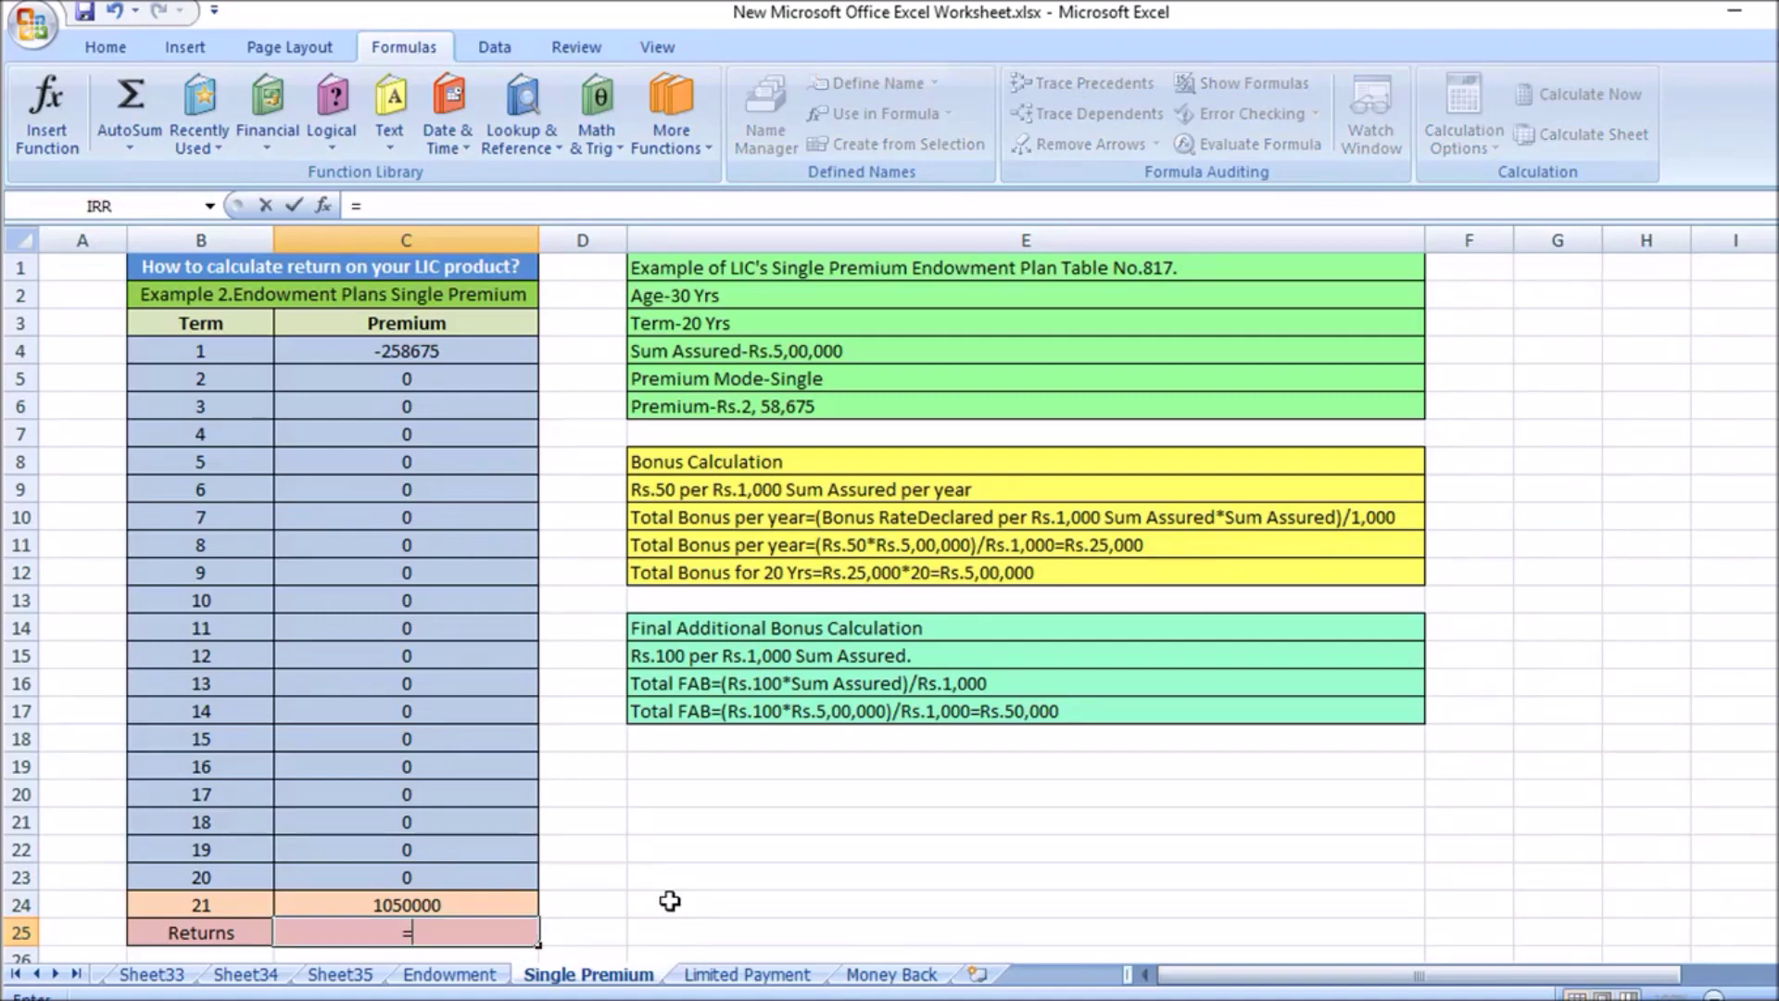
text(IRR)
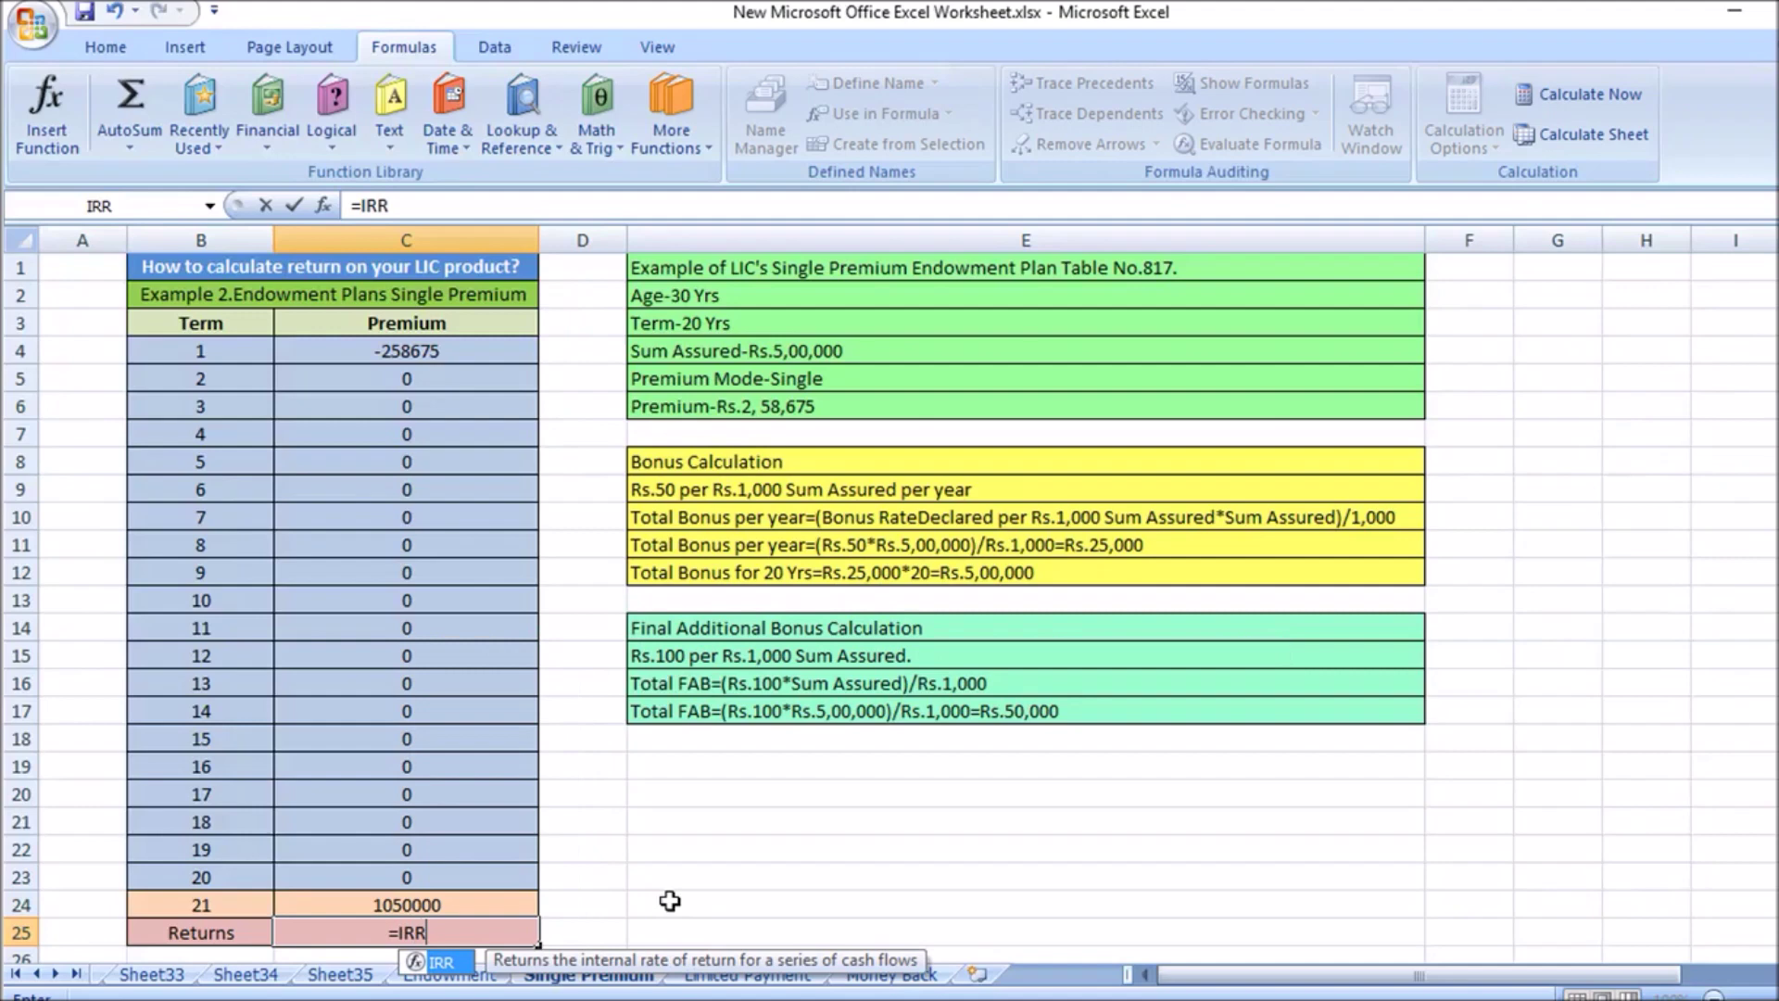
text(()
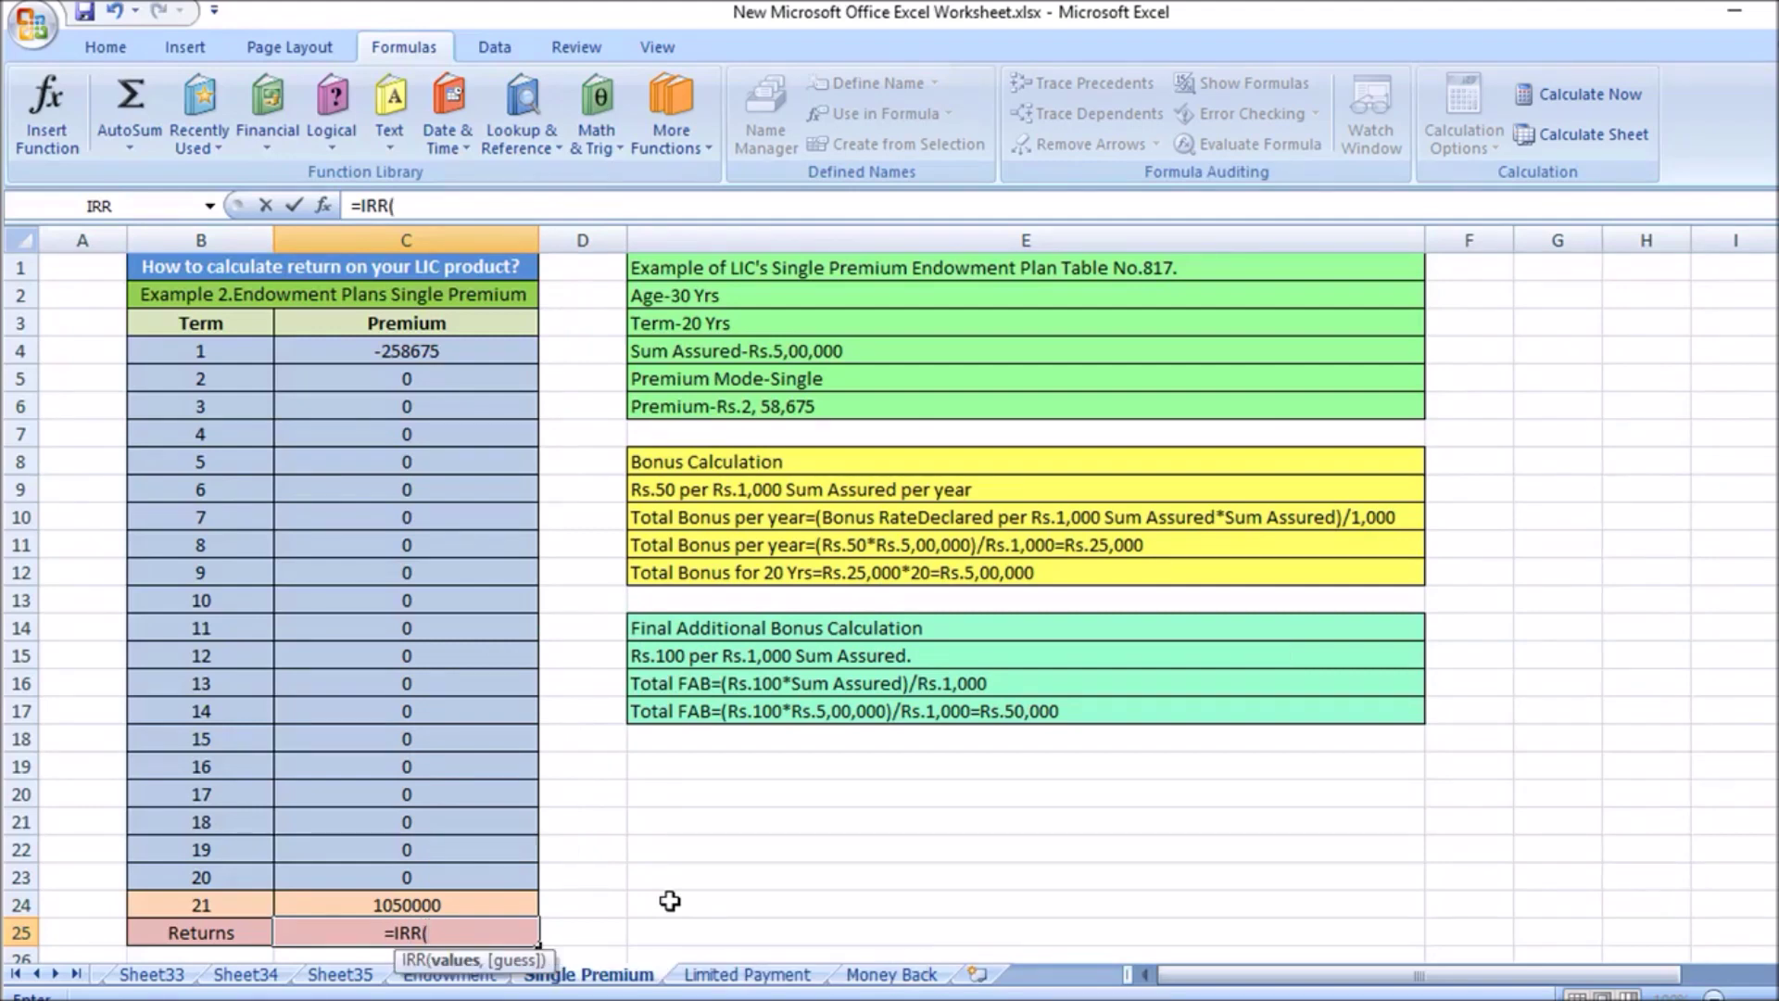
drag(389, 352, 427, 897)
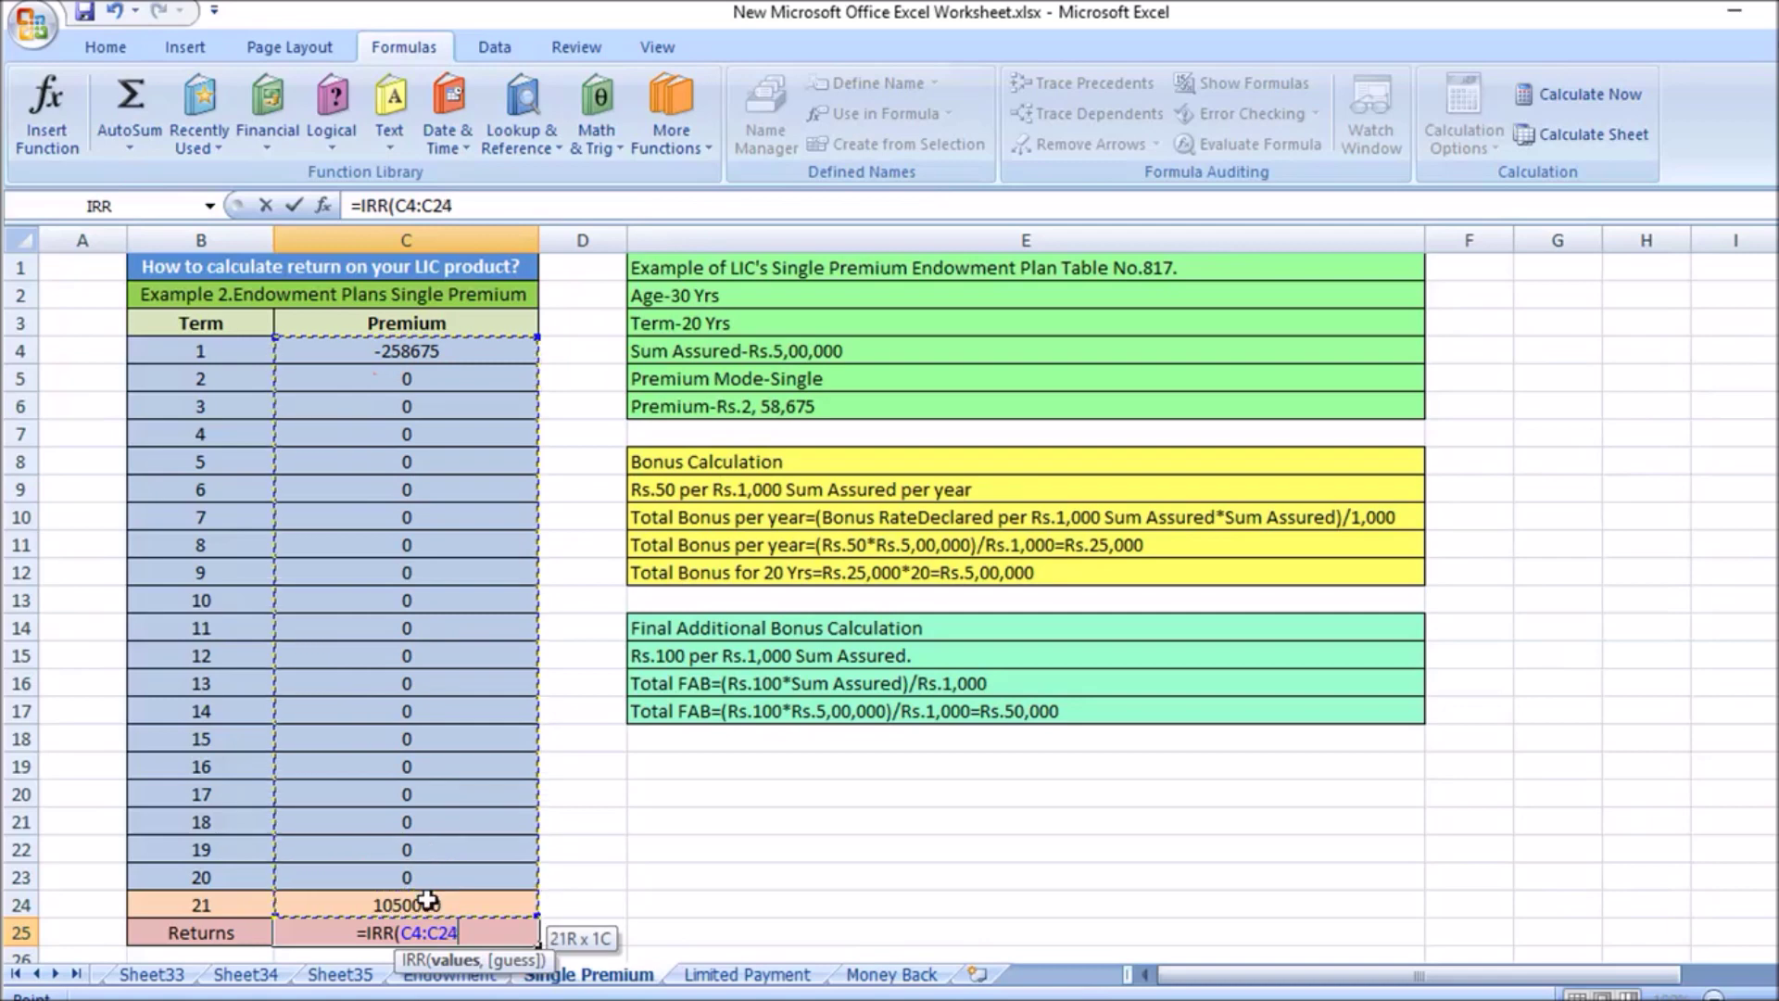
text())
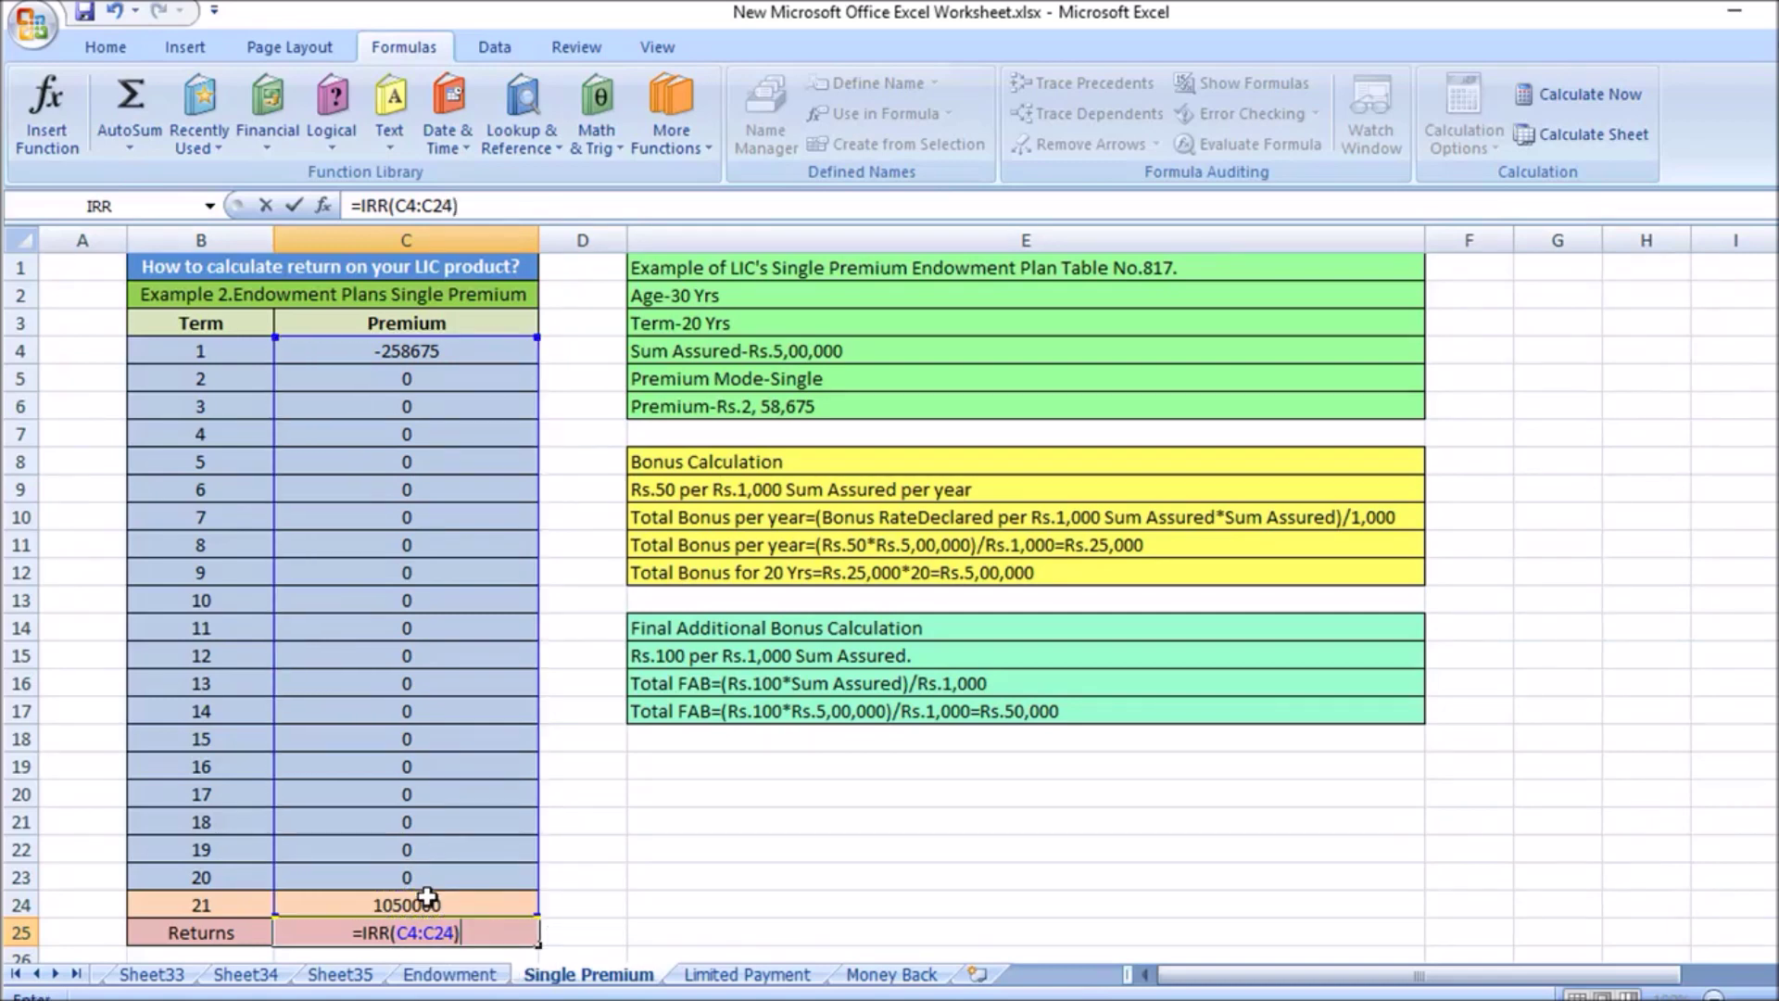
key(Return)
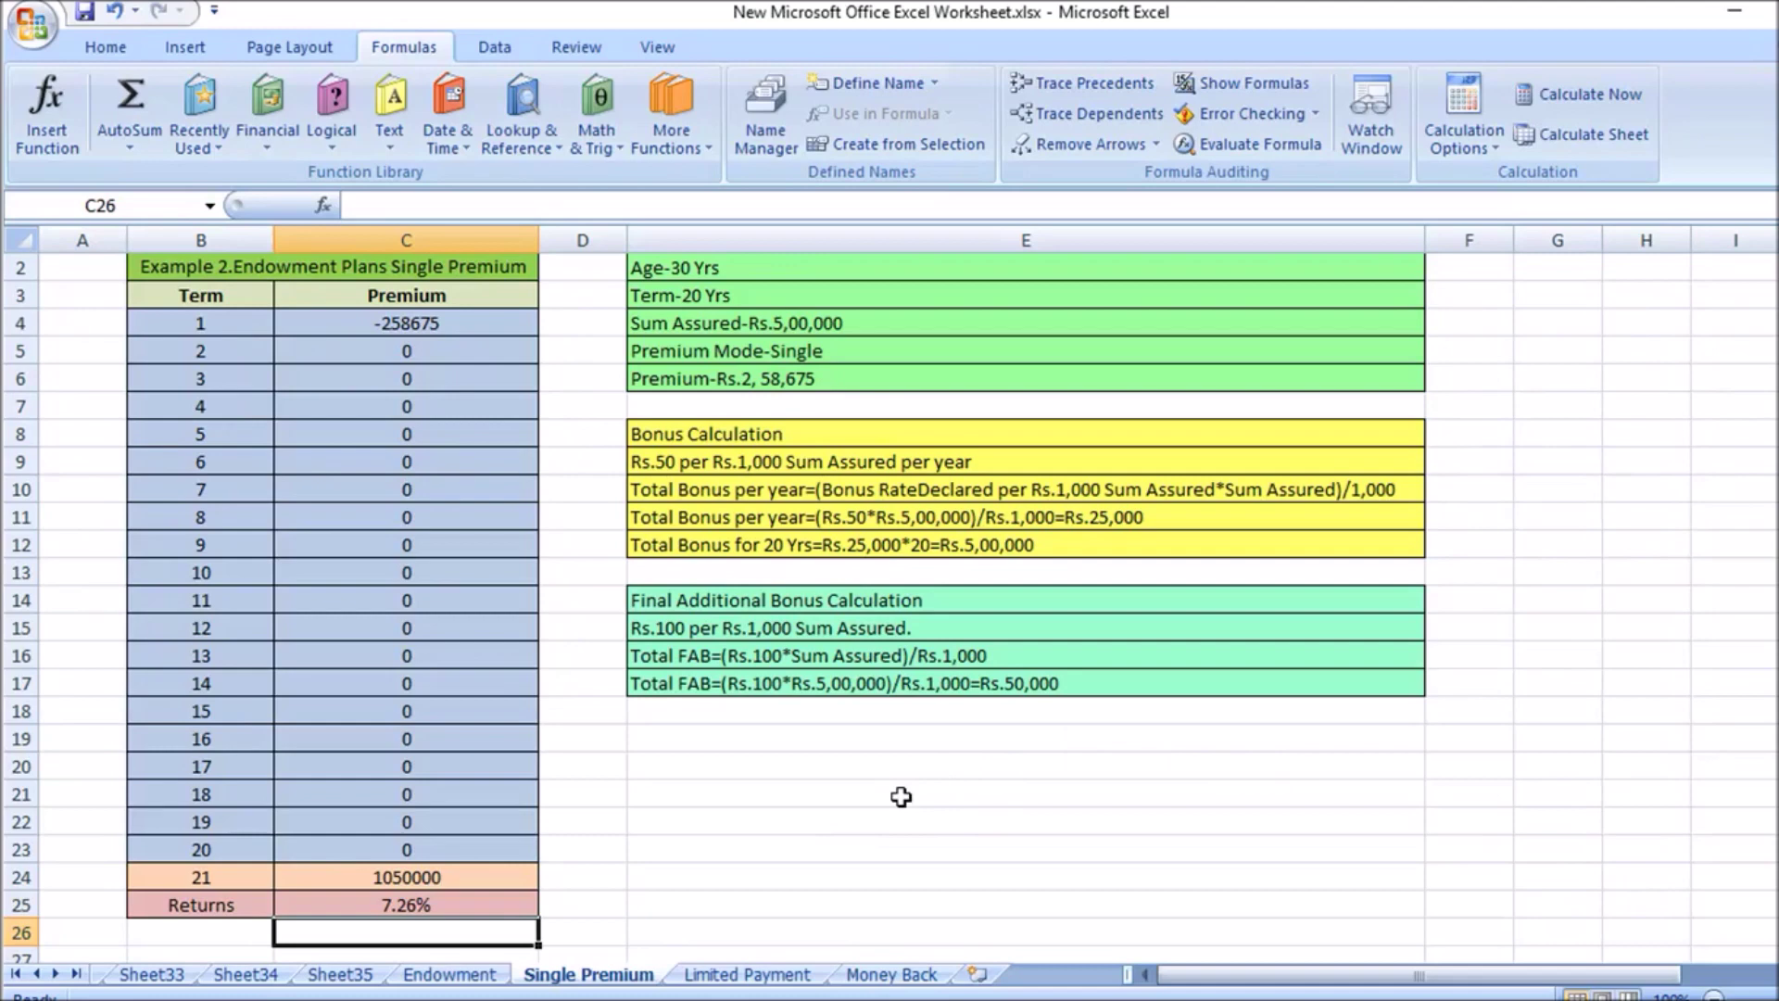
On the Limited Payment sheet, enter -27902 as the year 1 premium and fill it down through year 15 (C4:C18).
click(742, 978)
click(1179, 786)
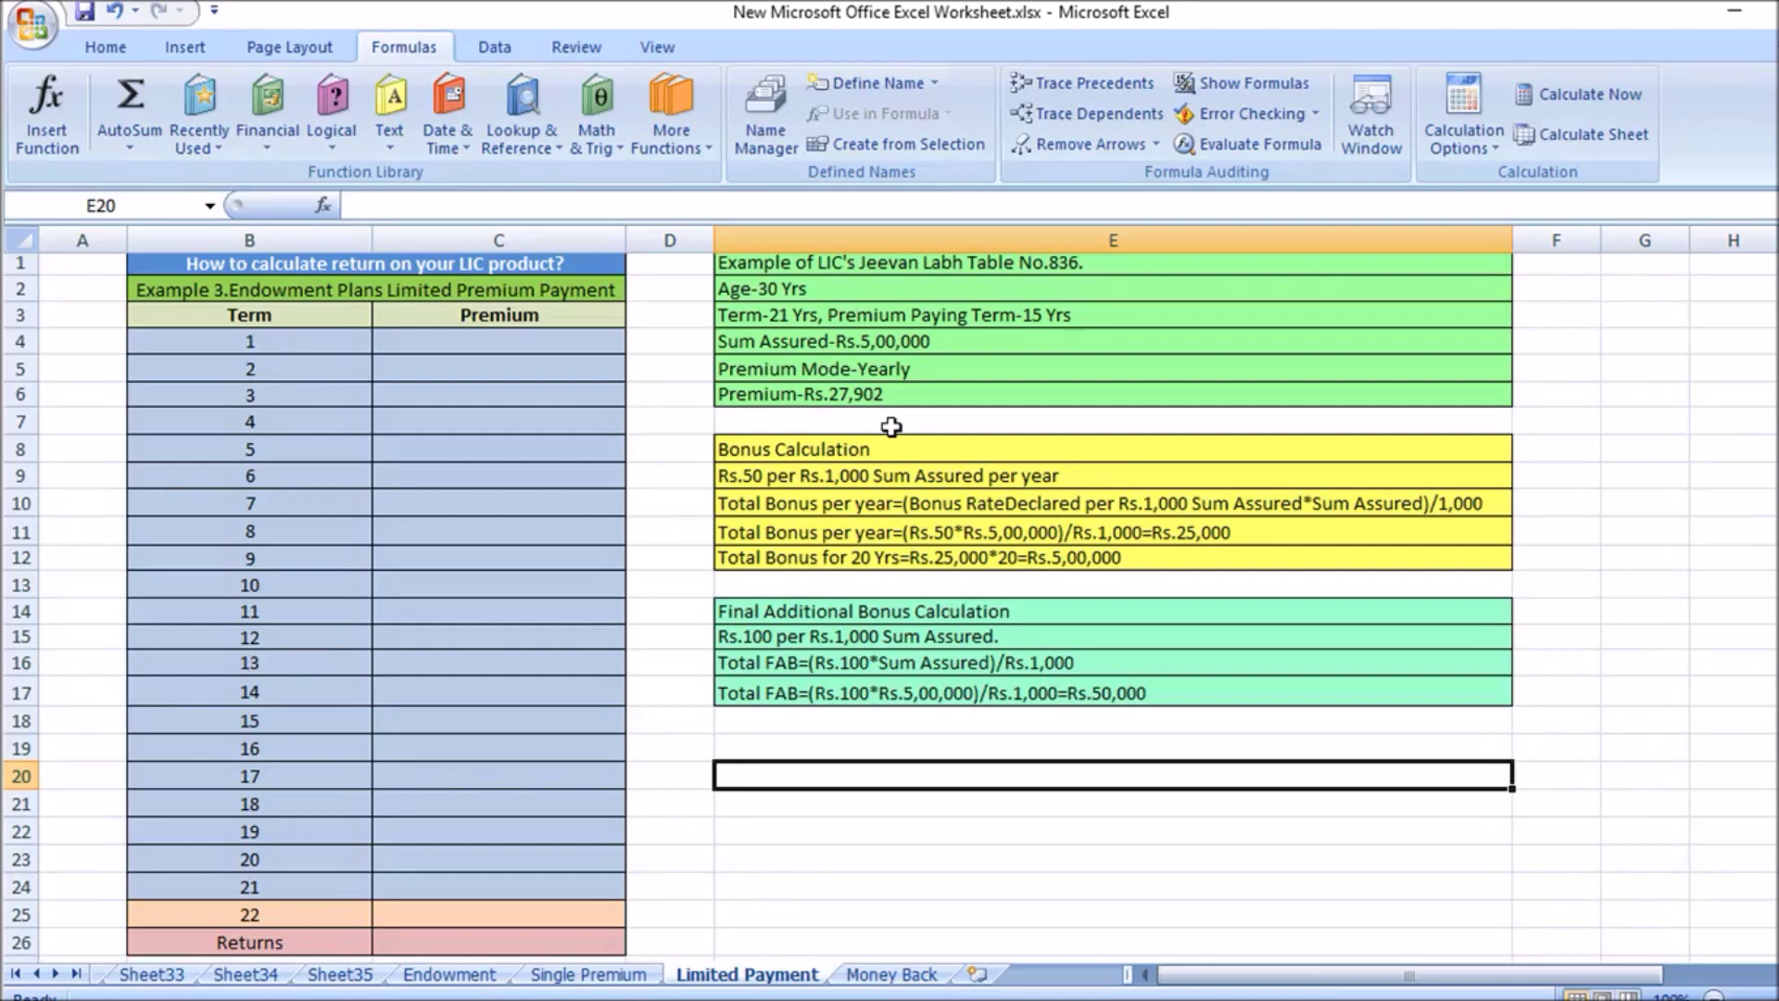
click(502, 341)
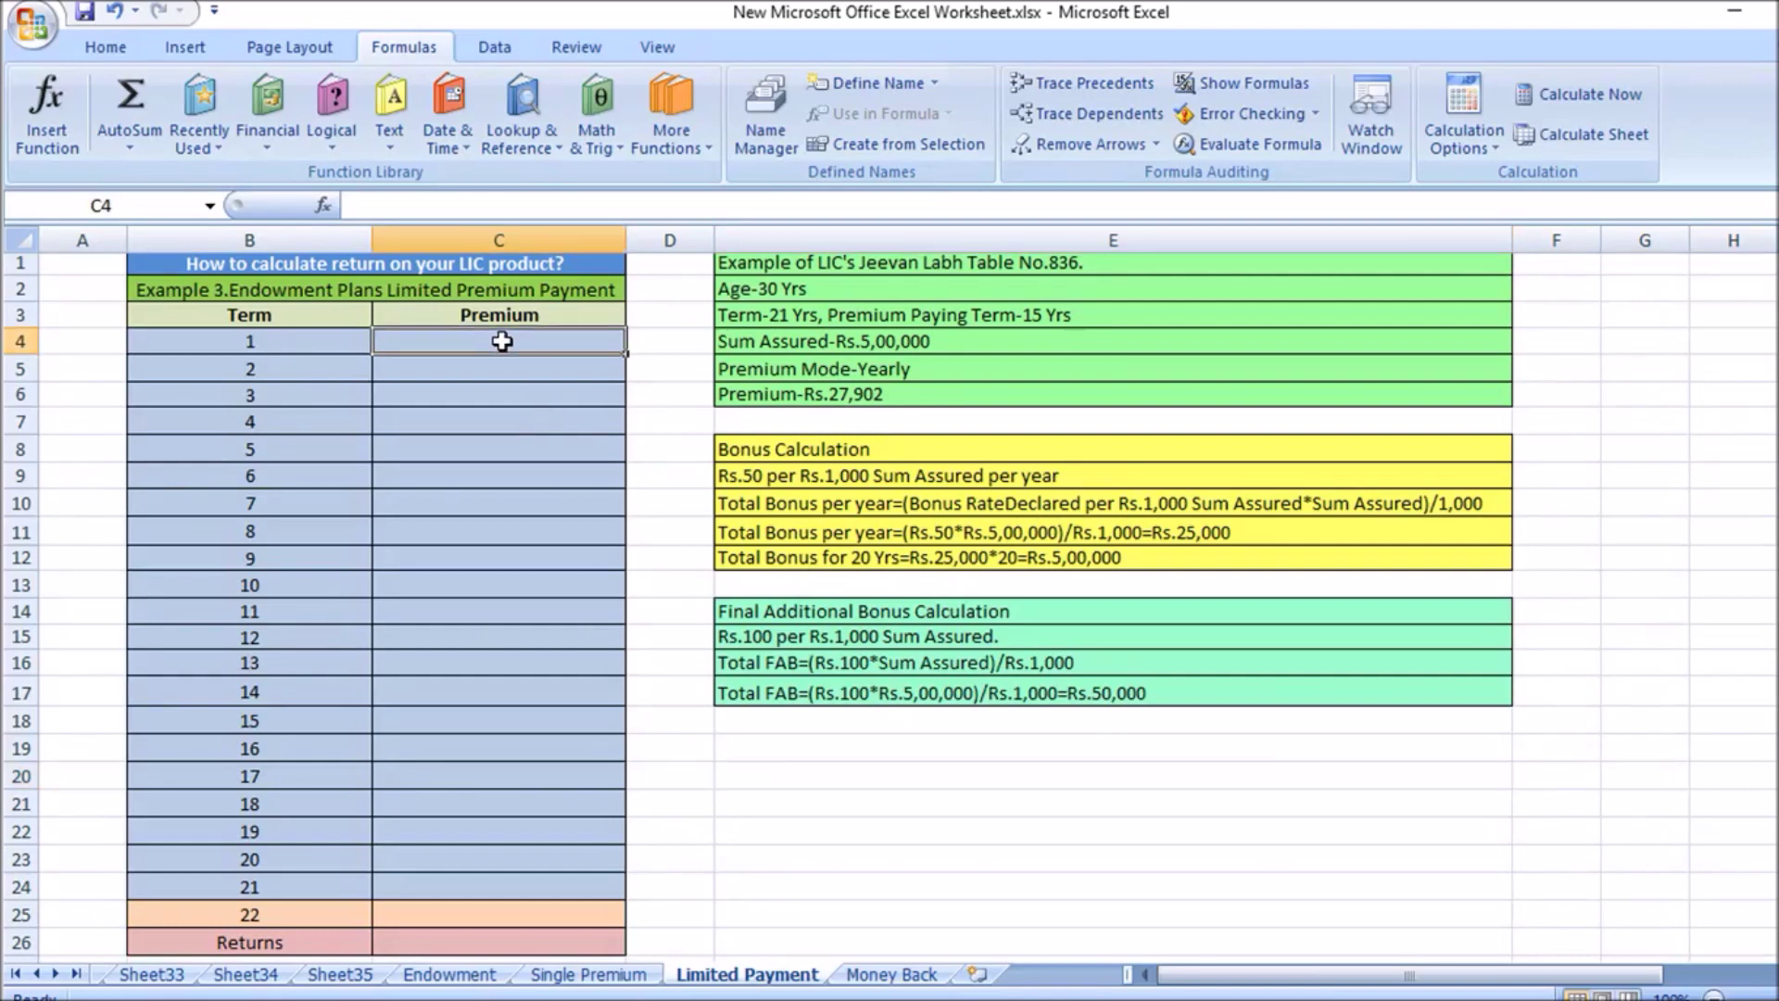
text(-27902)
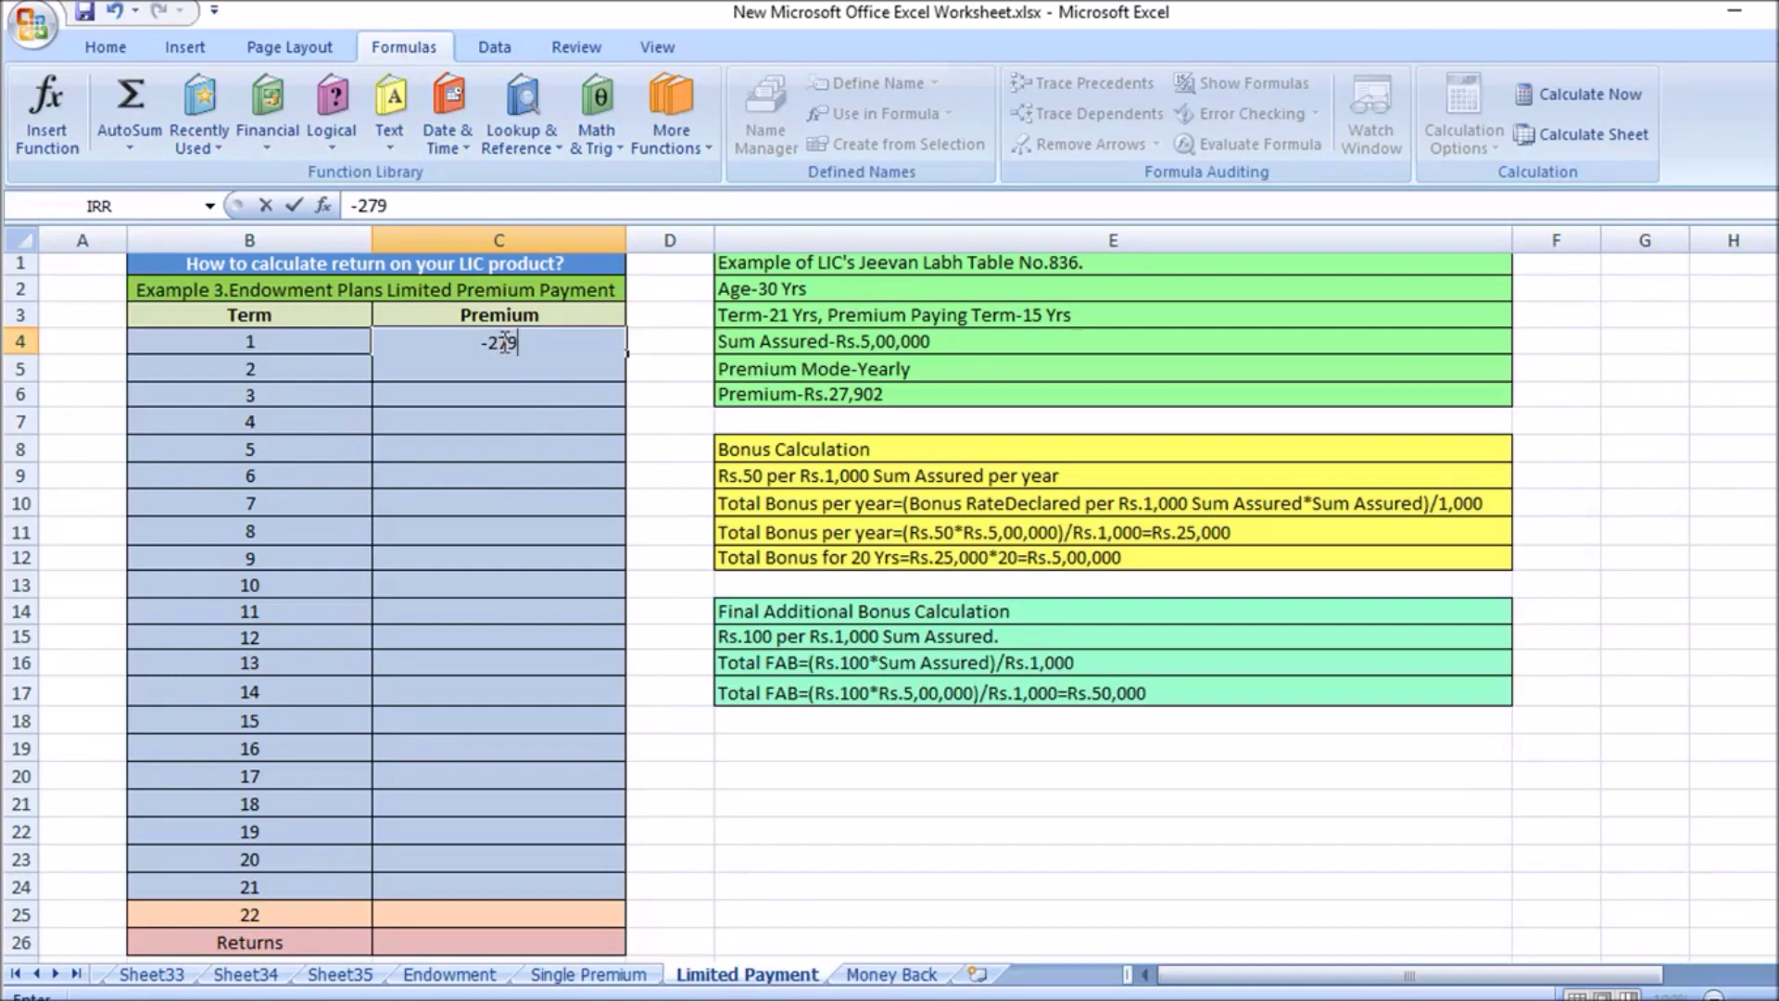
click(517, 530)
drag(491, 342, 468, 717)
key(ctrl+d)
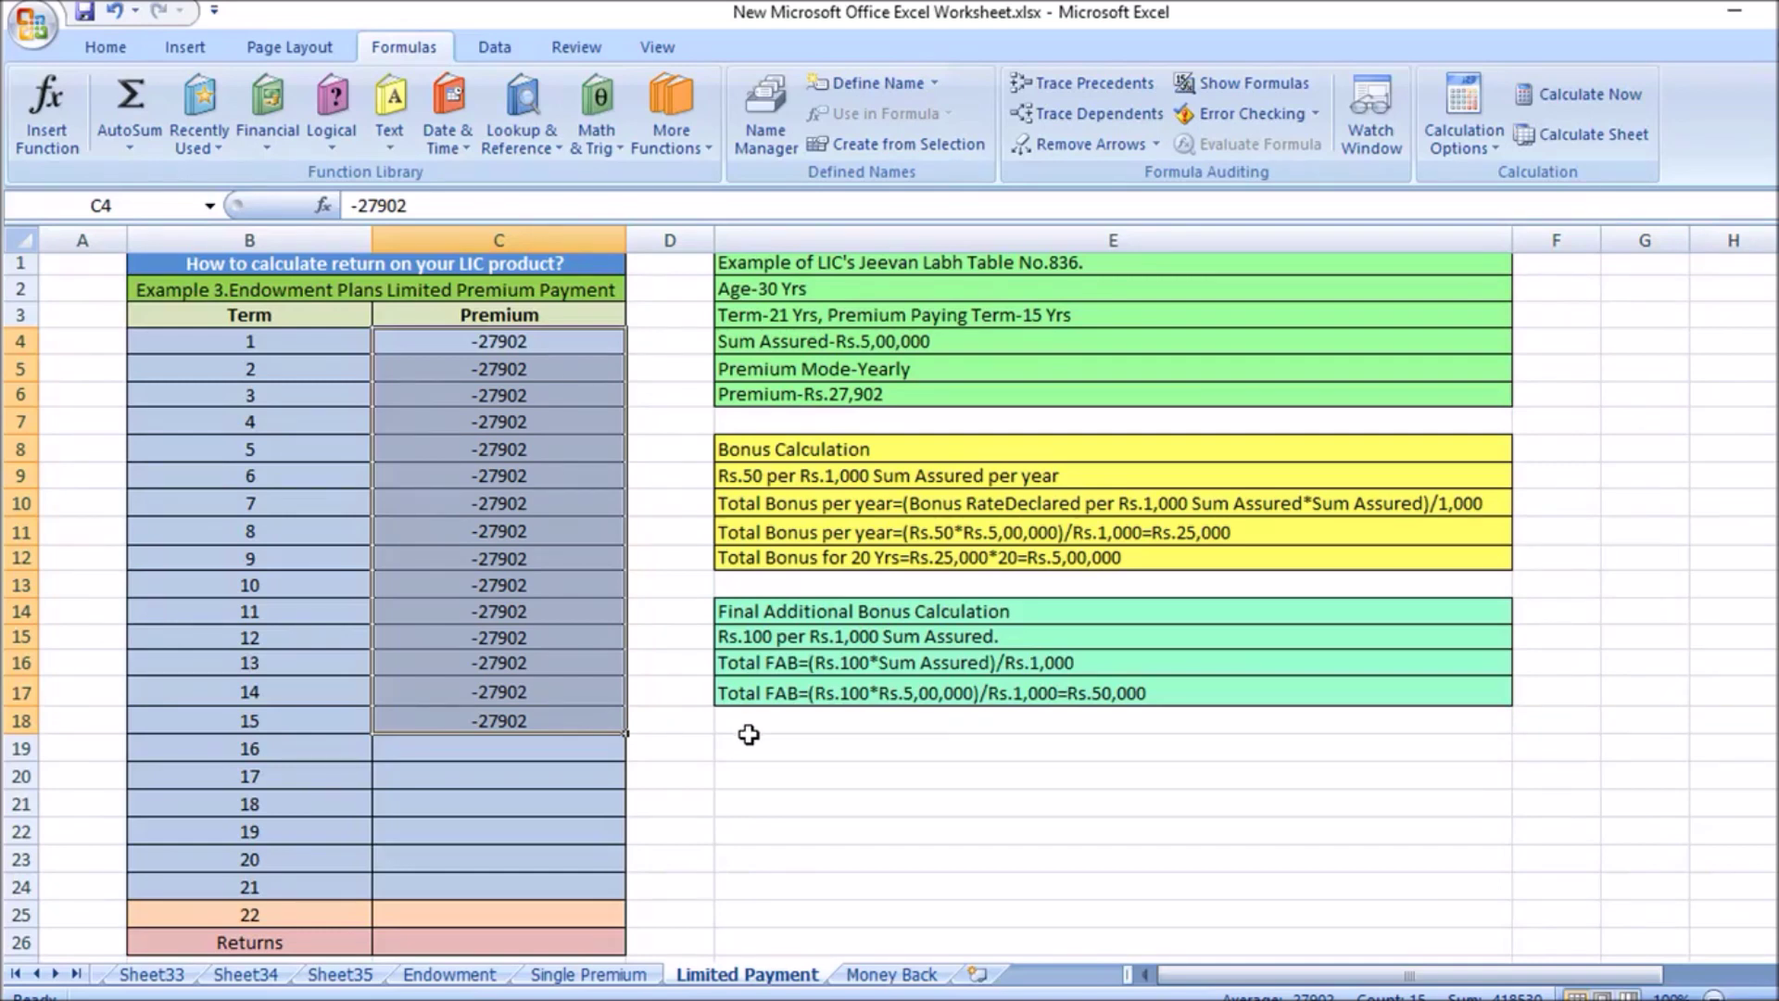
Enter 0 as the premium for year 16 and fill it down through year 21 (C19:C24).
click(490, 751)
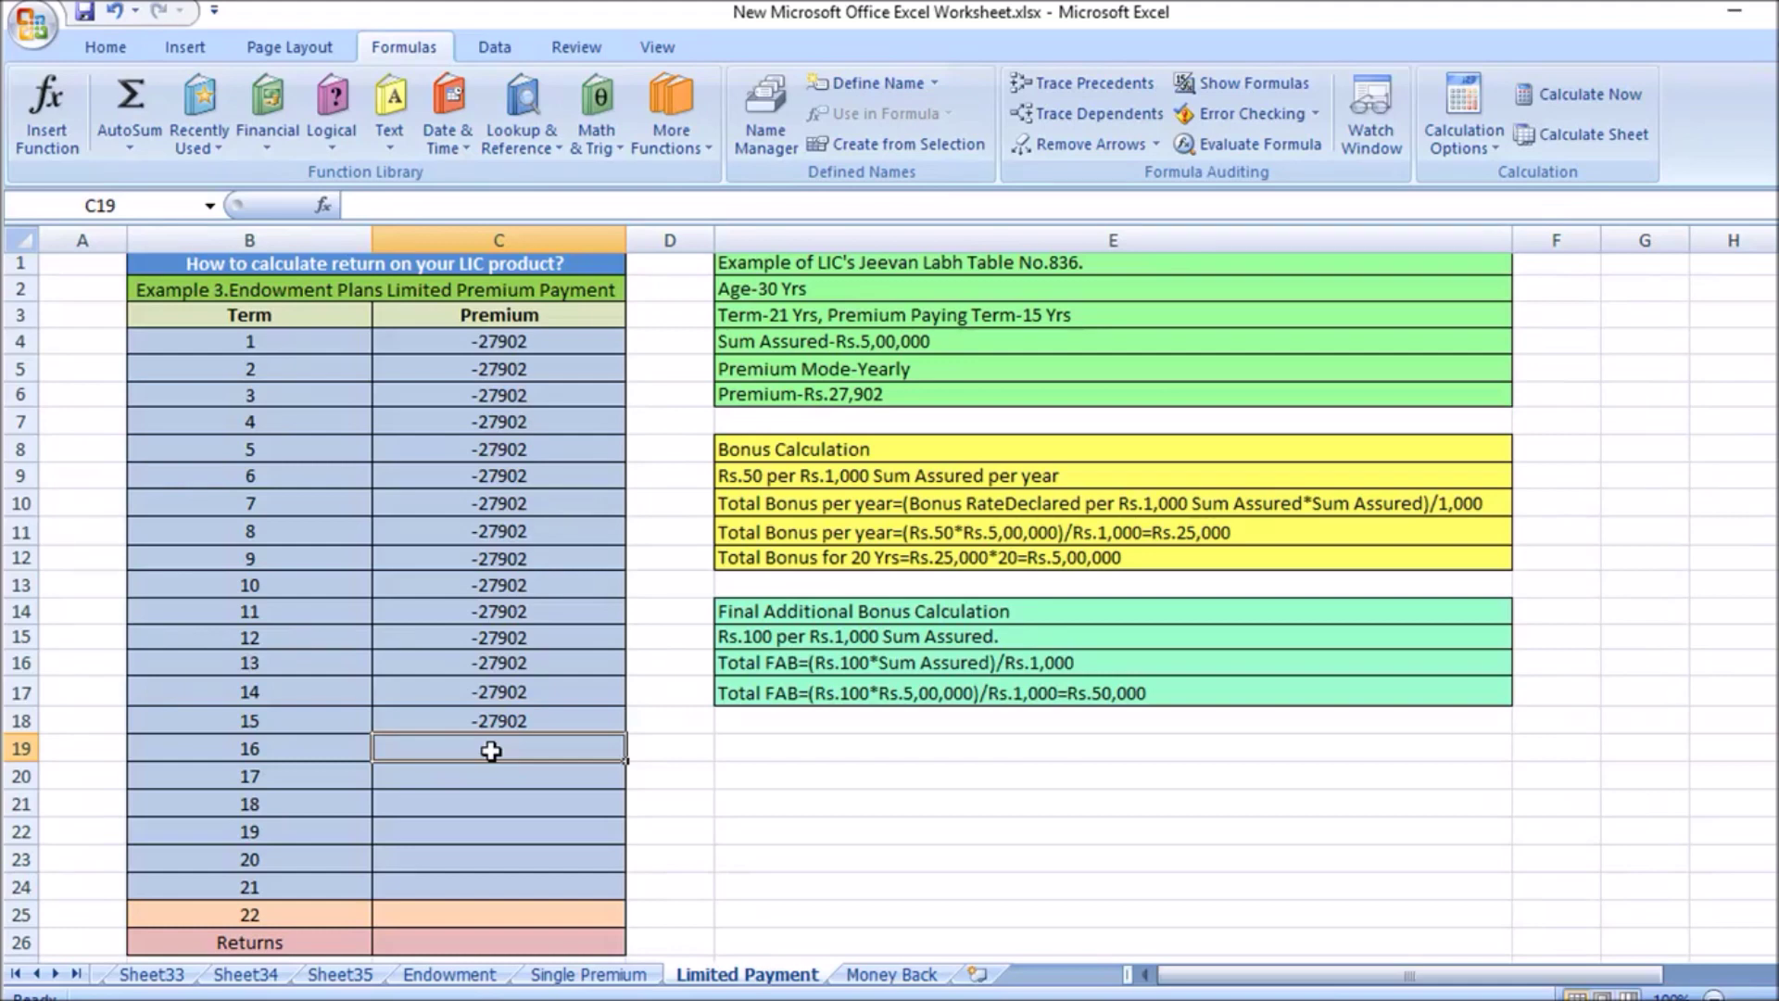
text(0)
click(697, 804)
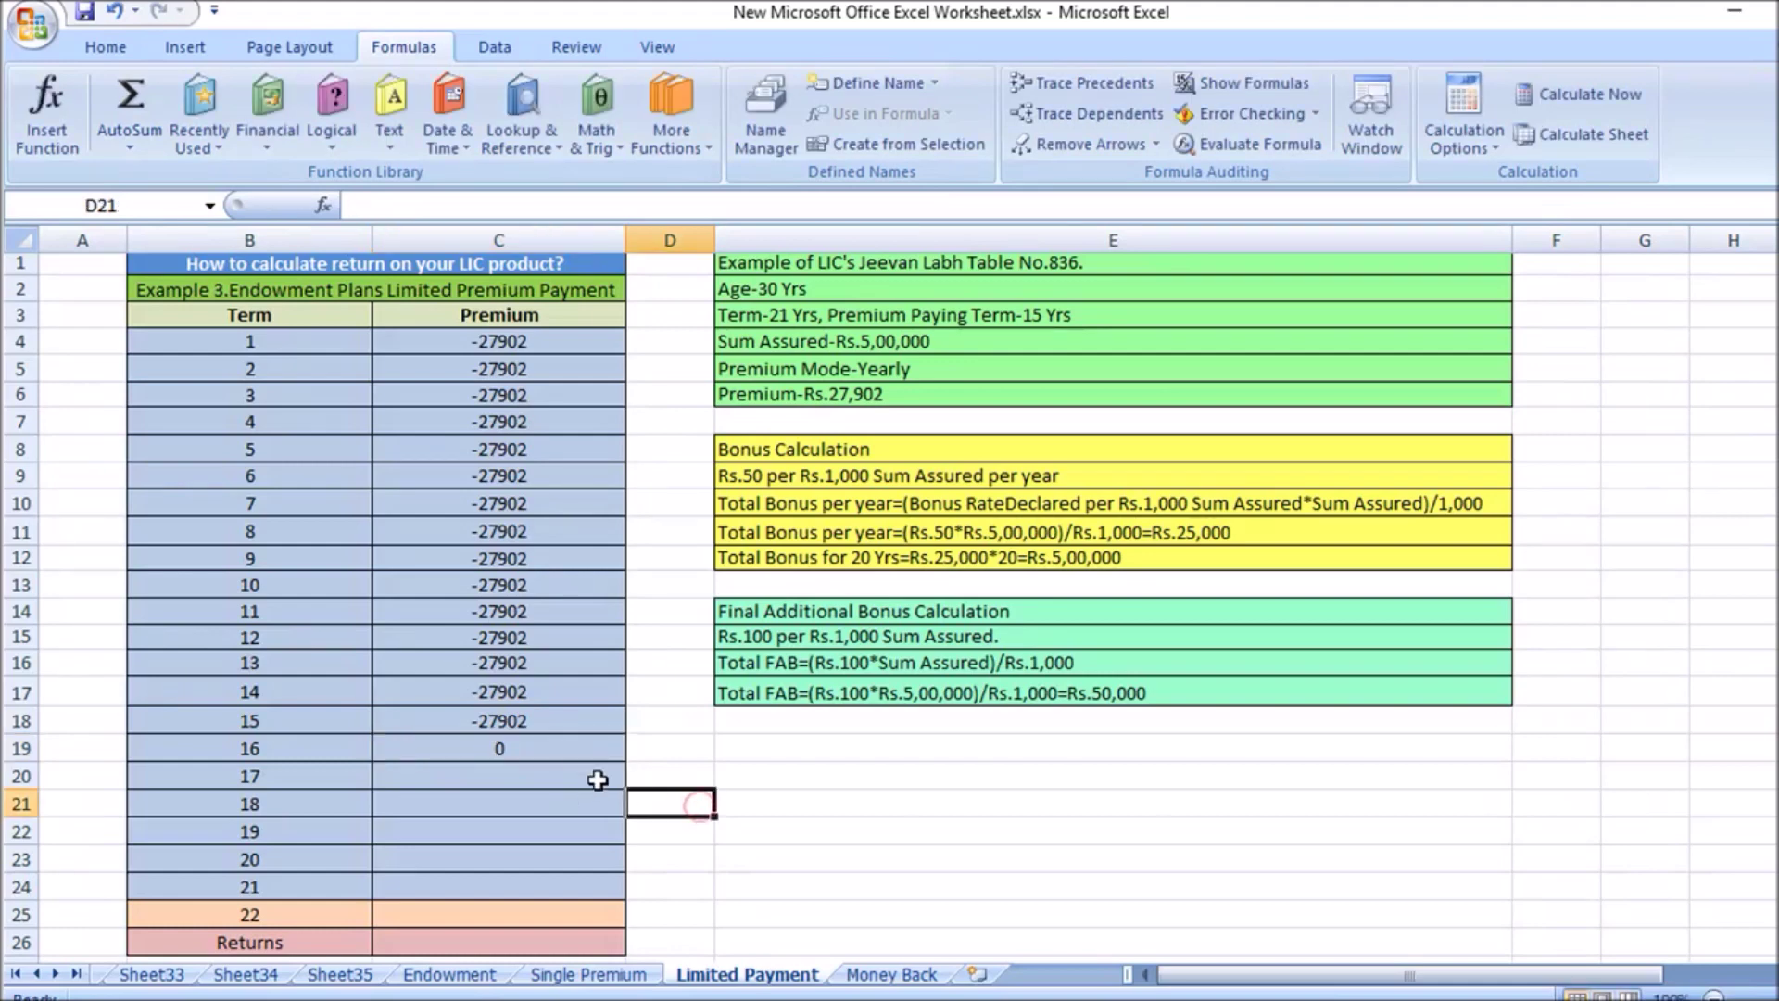
drag(511, 749, 511, 892)
key(ctrl+d)
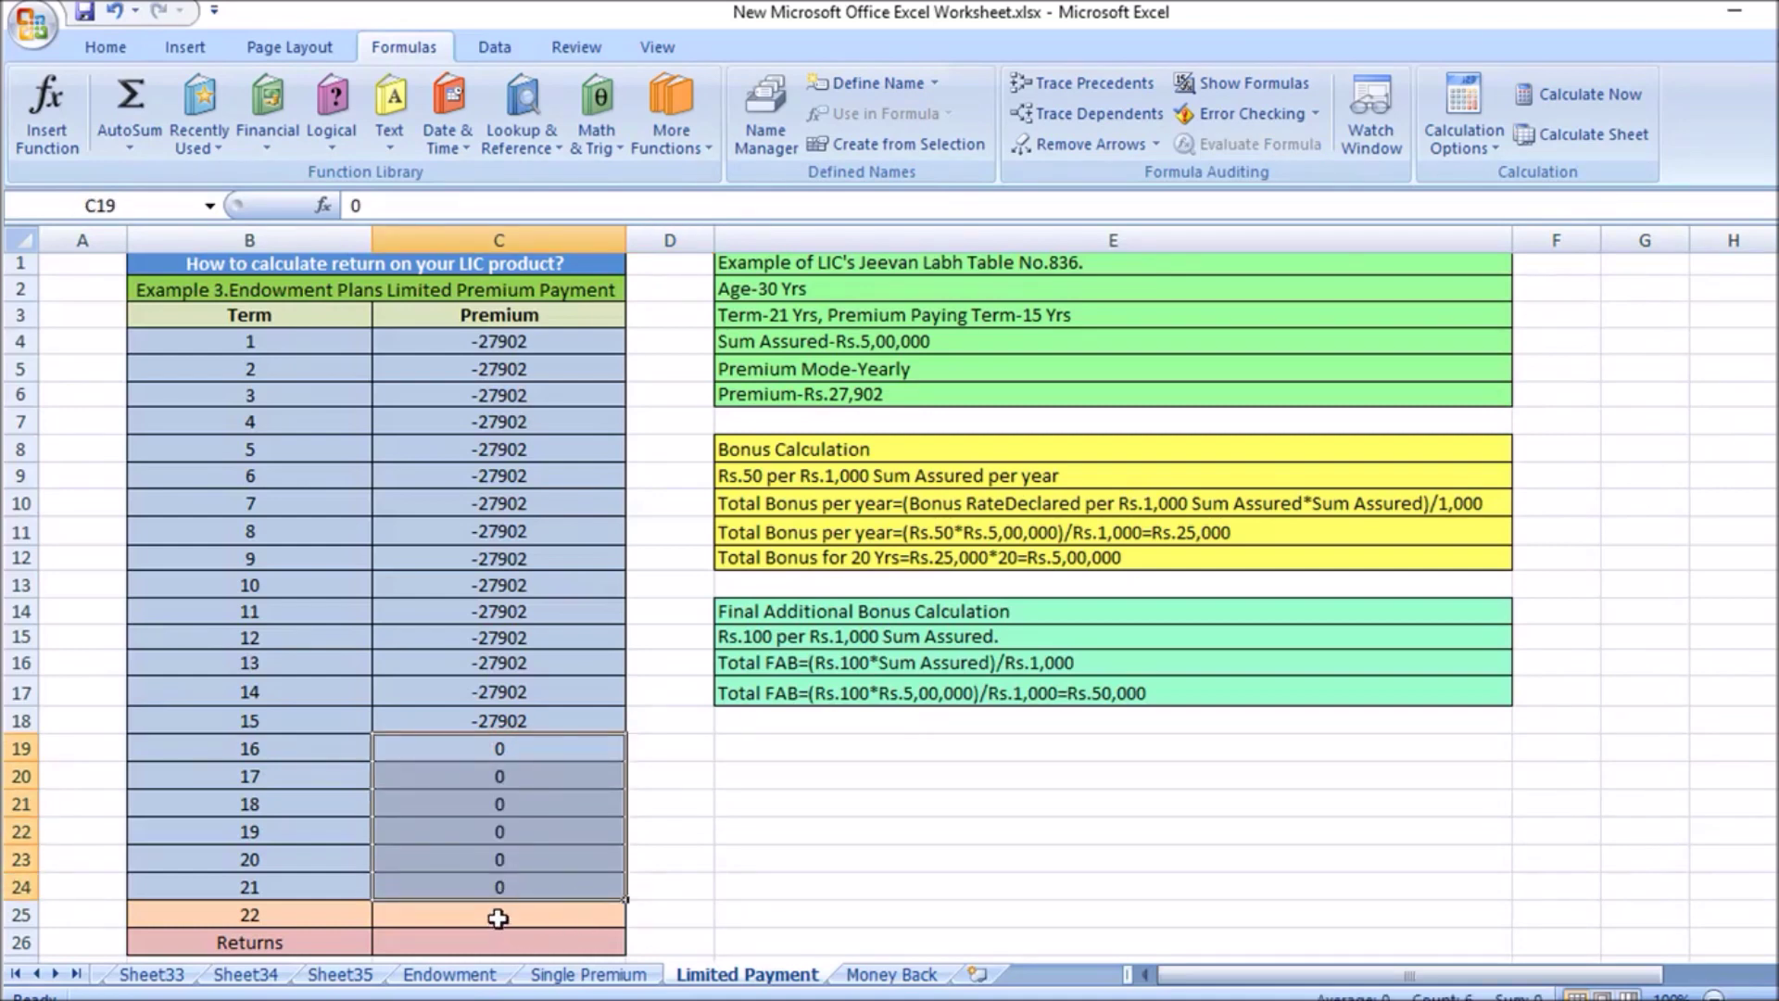
Enter the limited payment plan's maturity amount for year 22 in cell C25 as =500000+500000+50000.
click(498, 916)
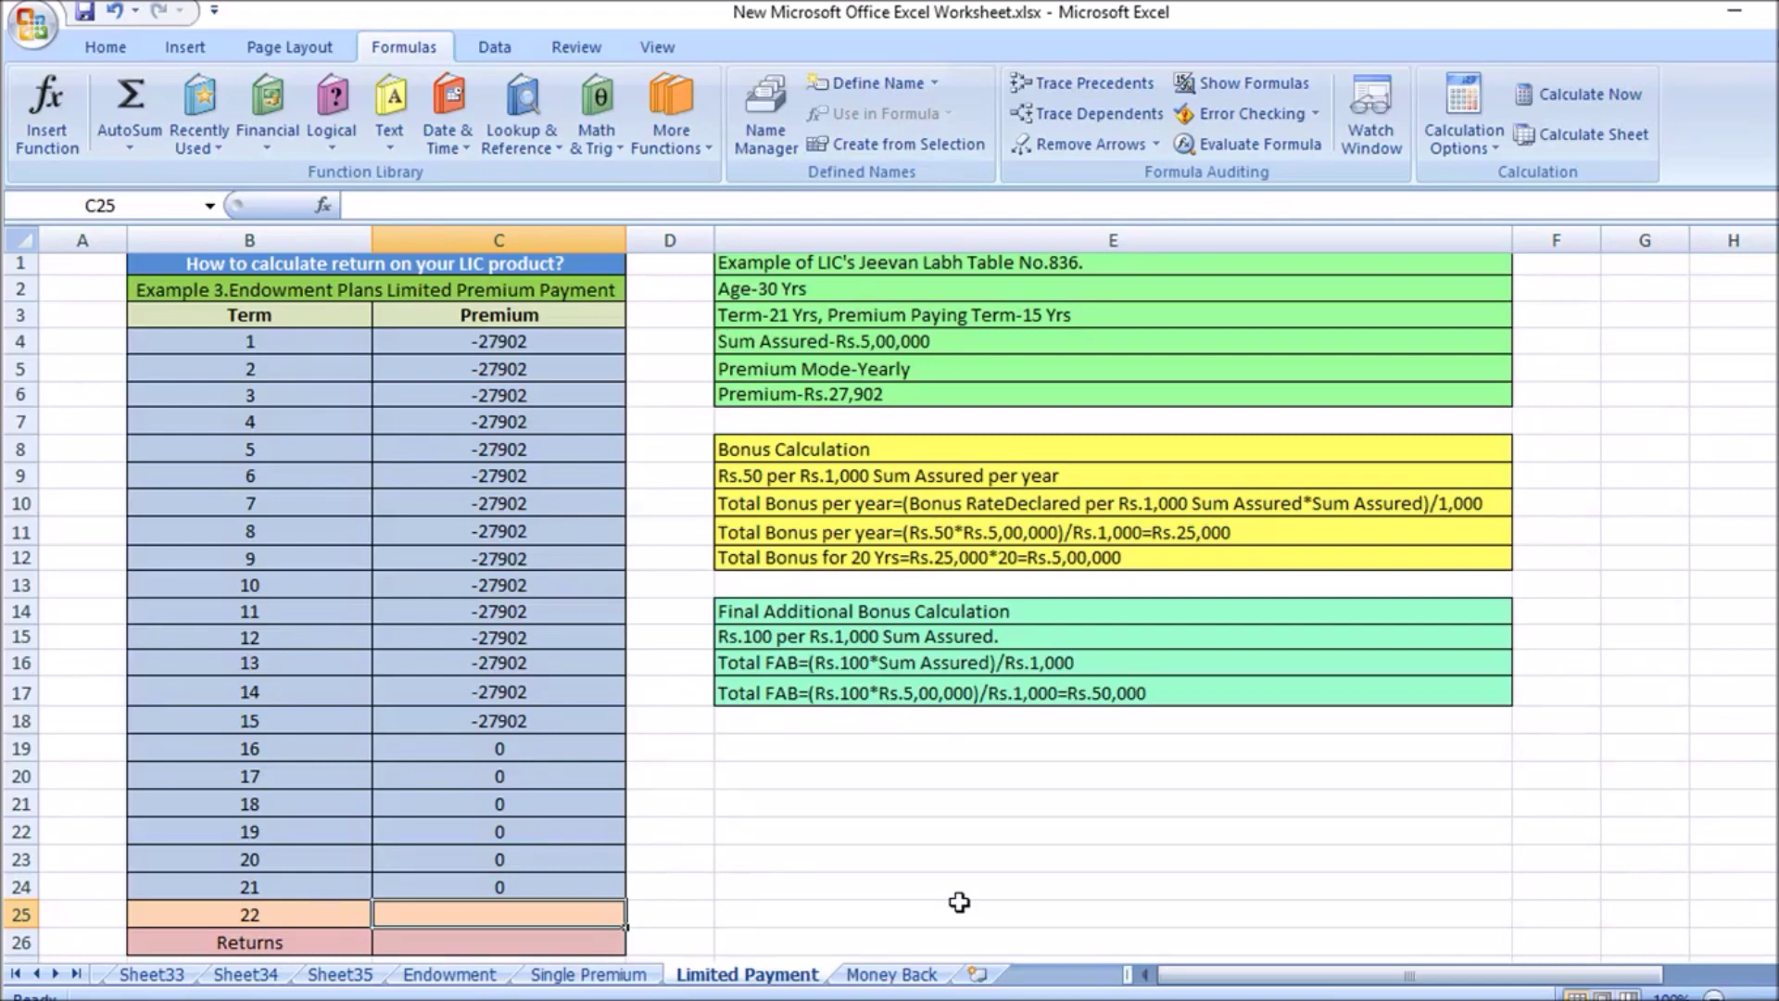
text(=5)
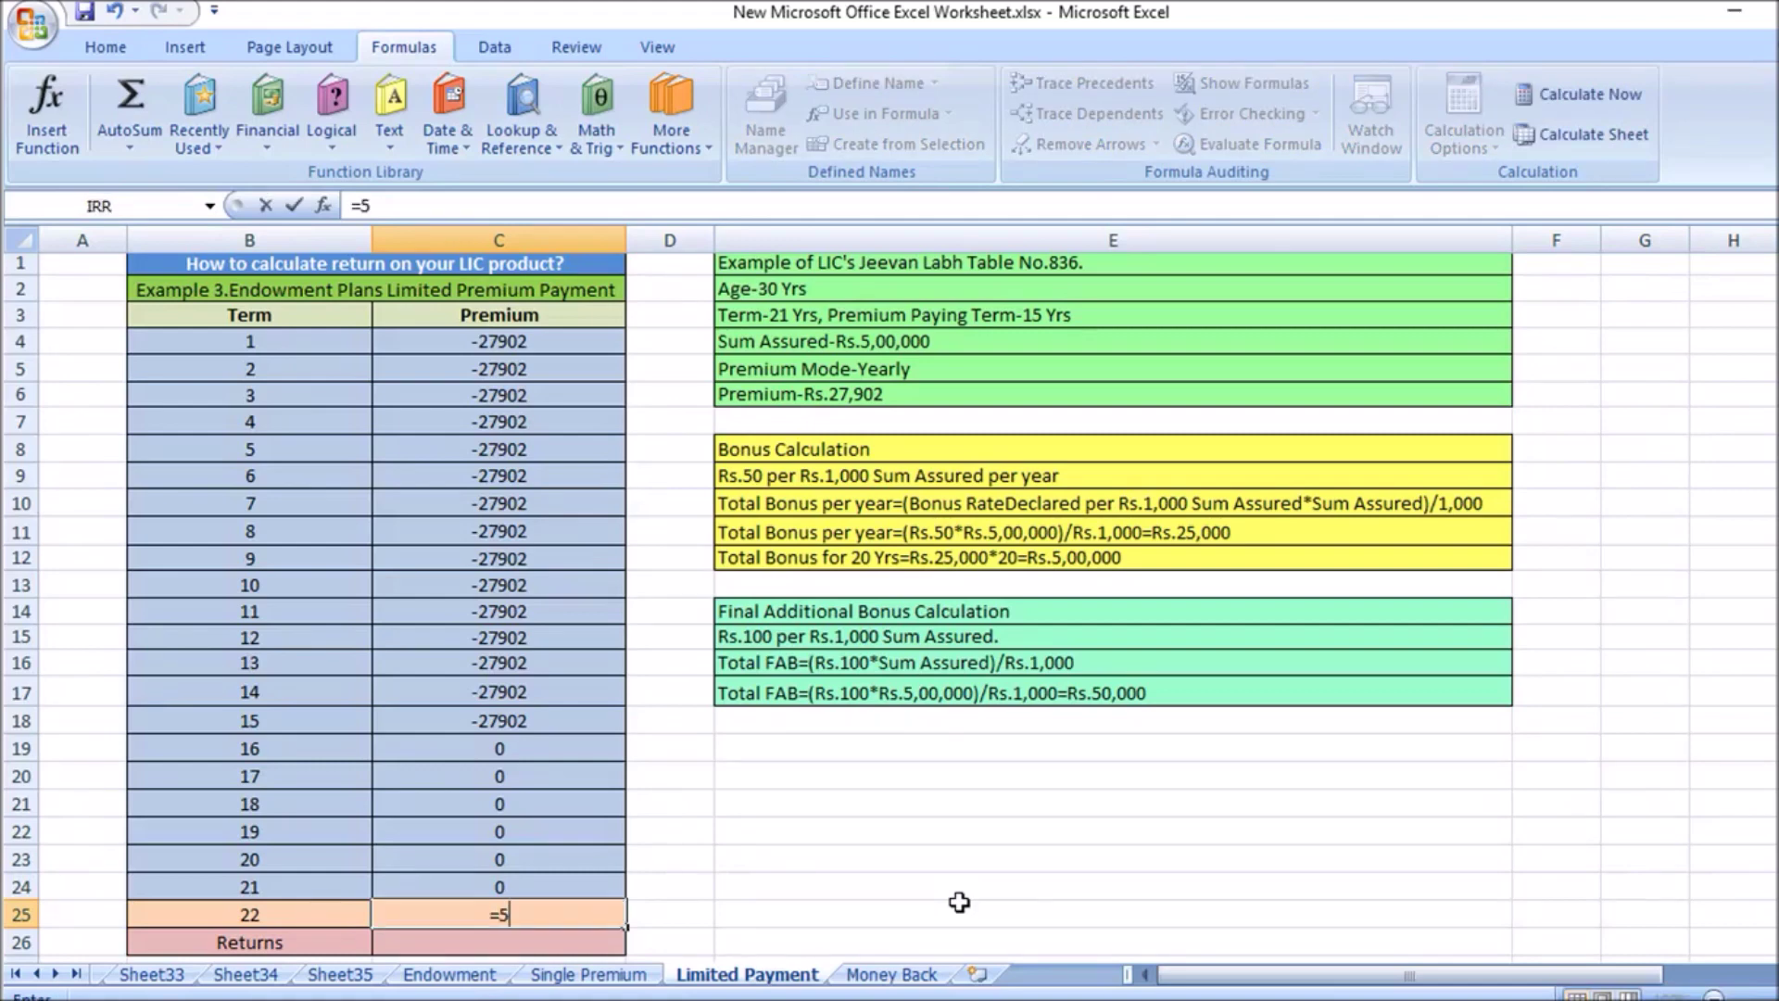
text(00000)
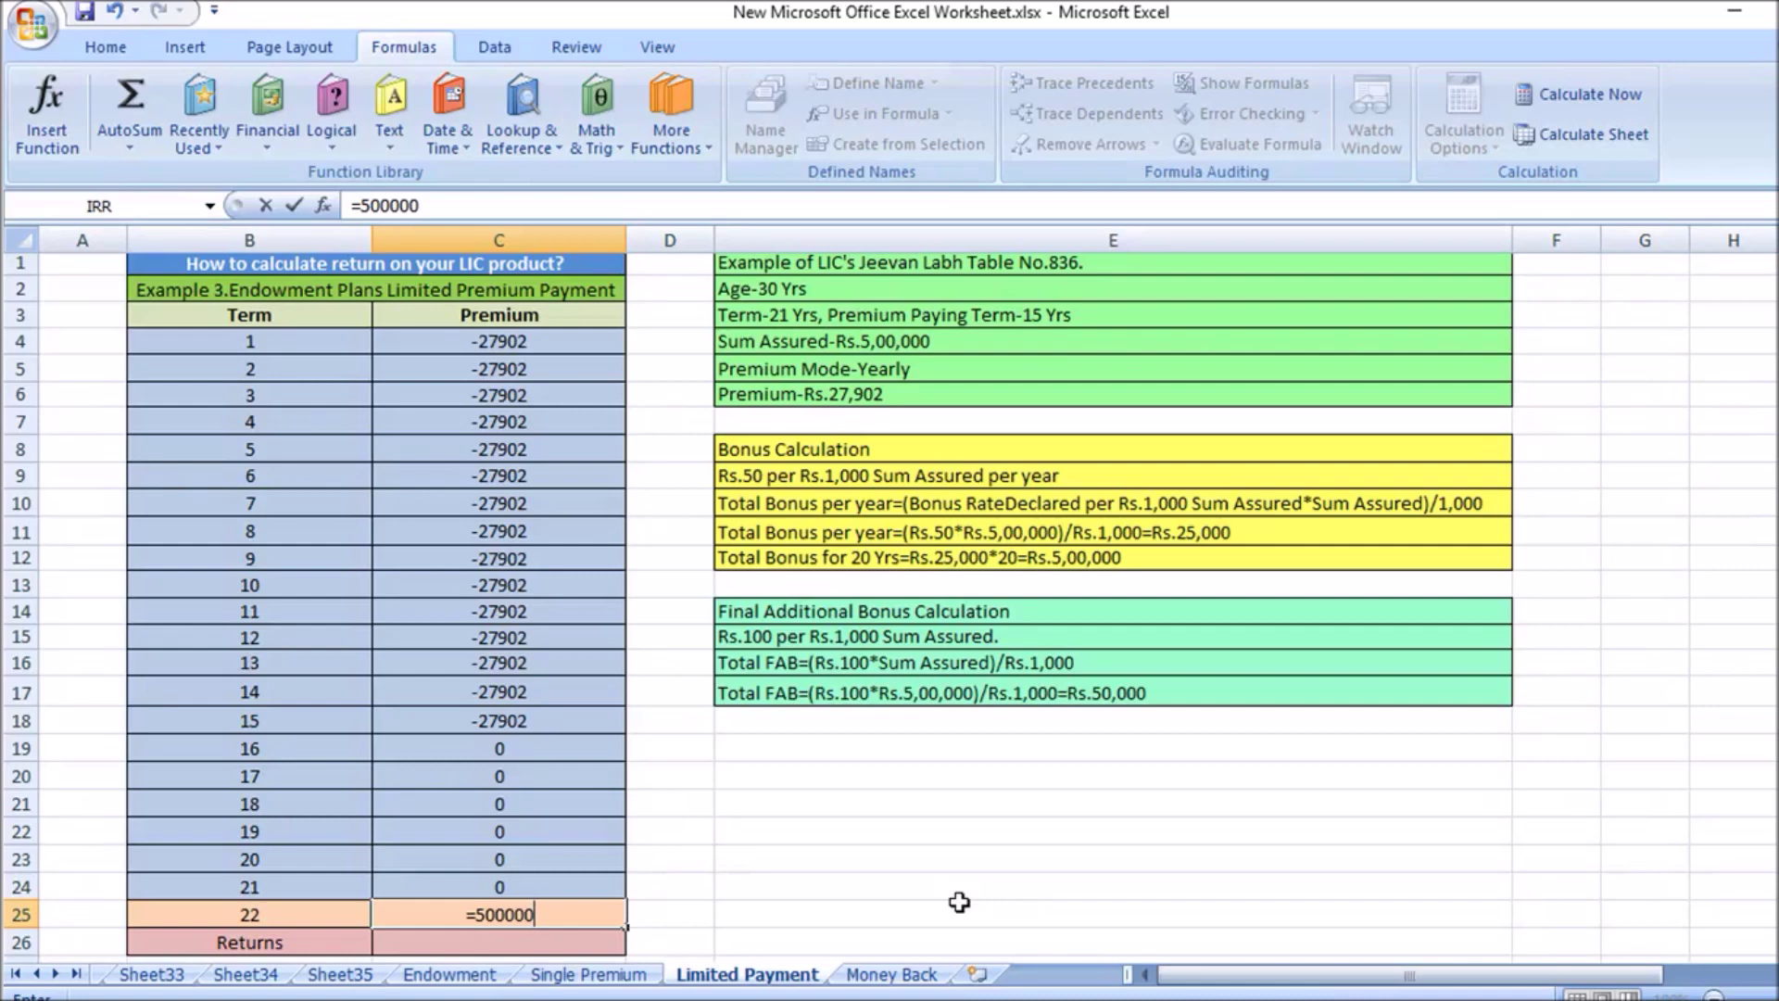
text(+500000)
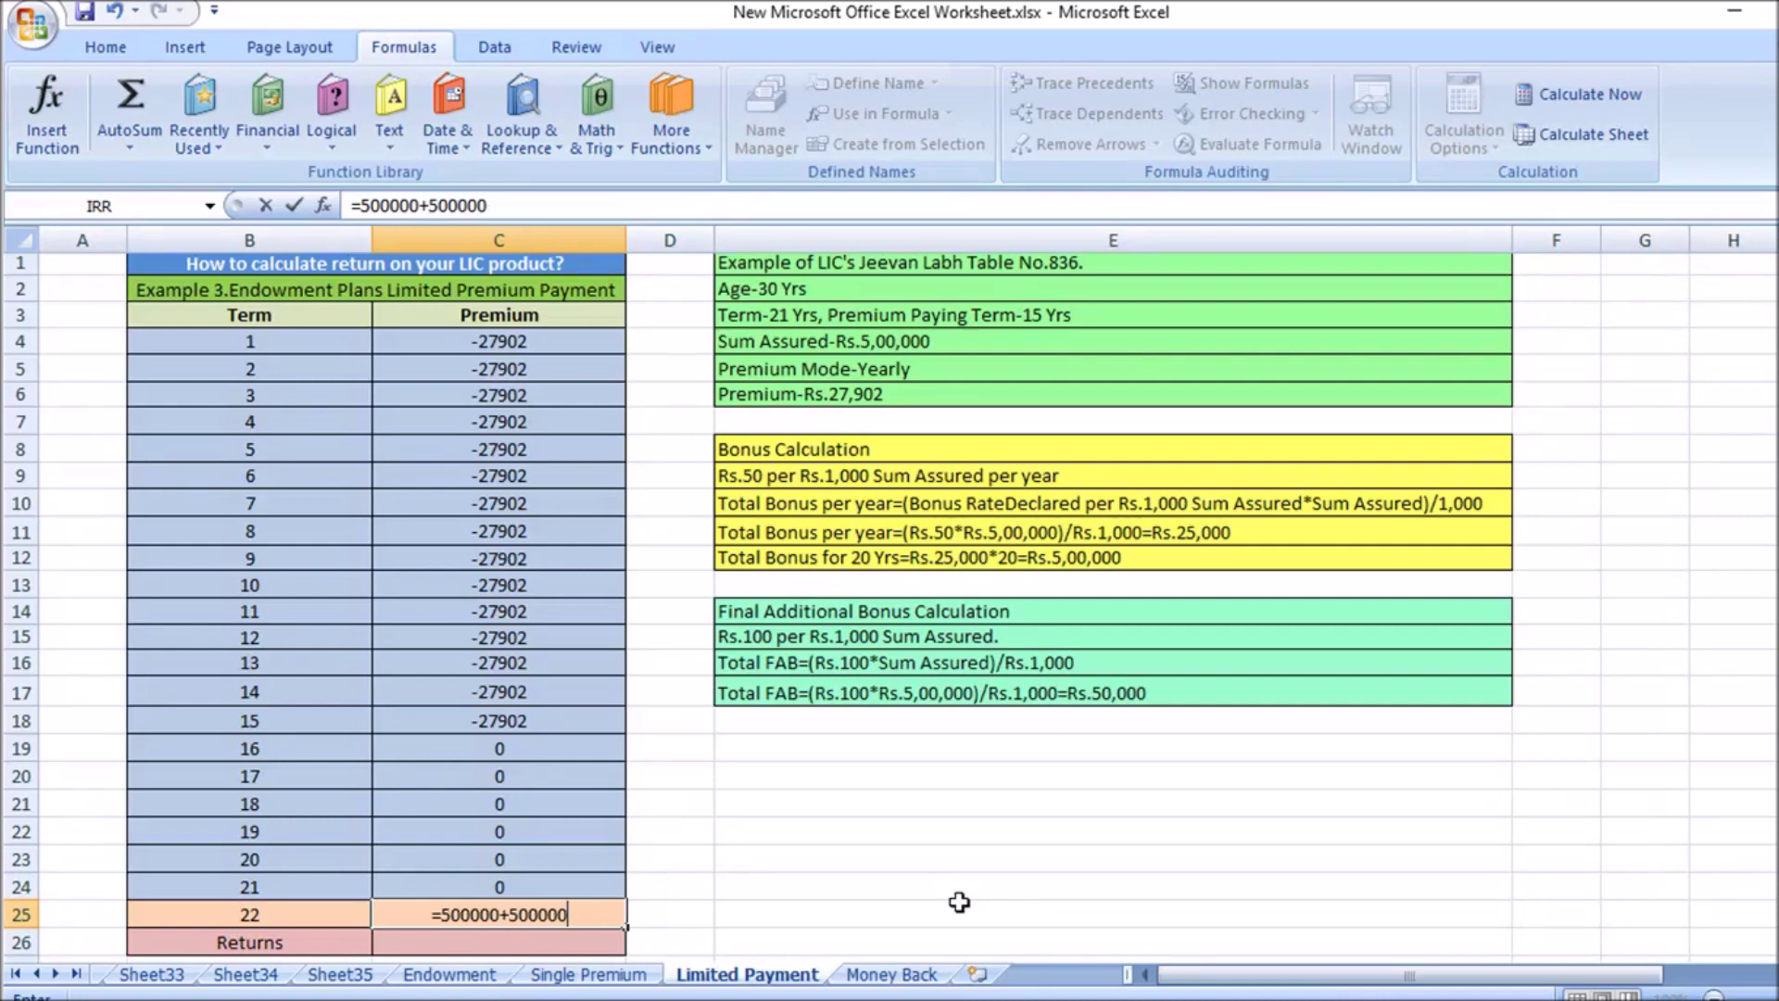
text(+50)
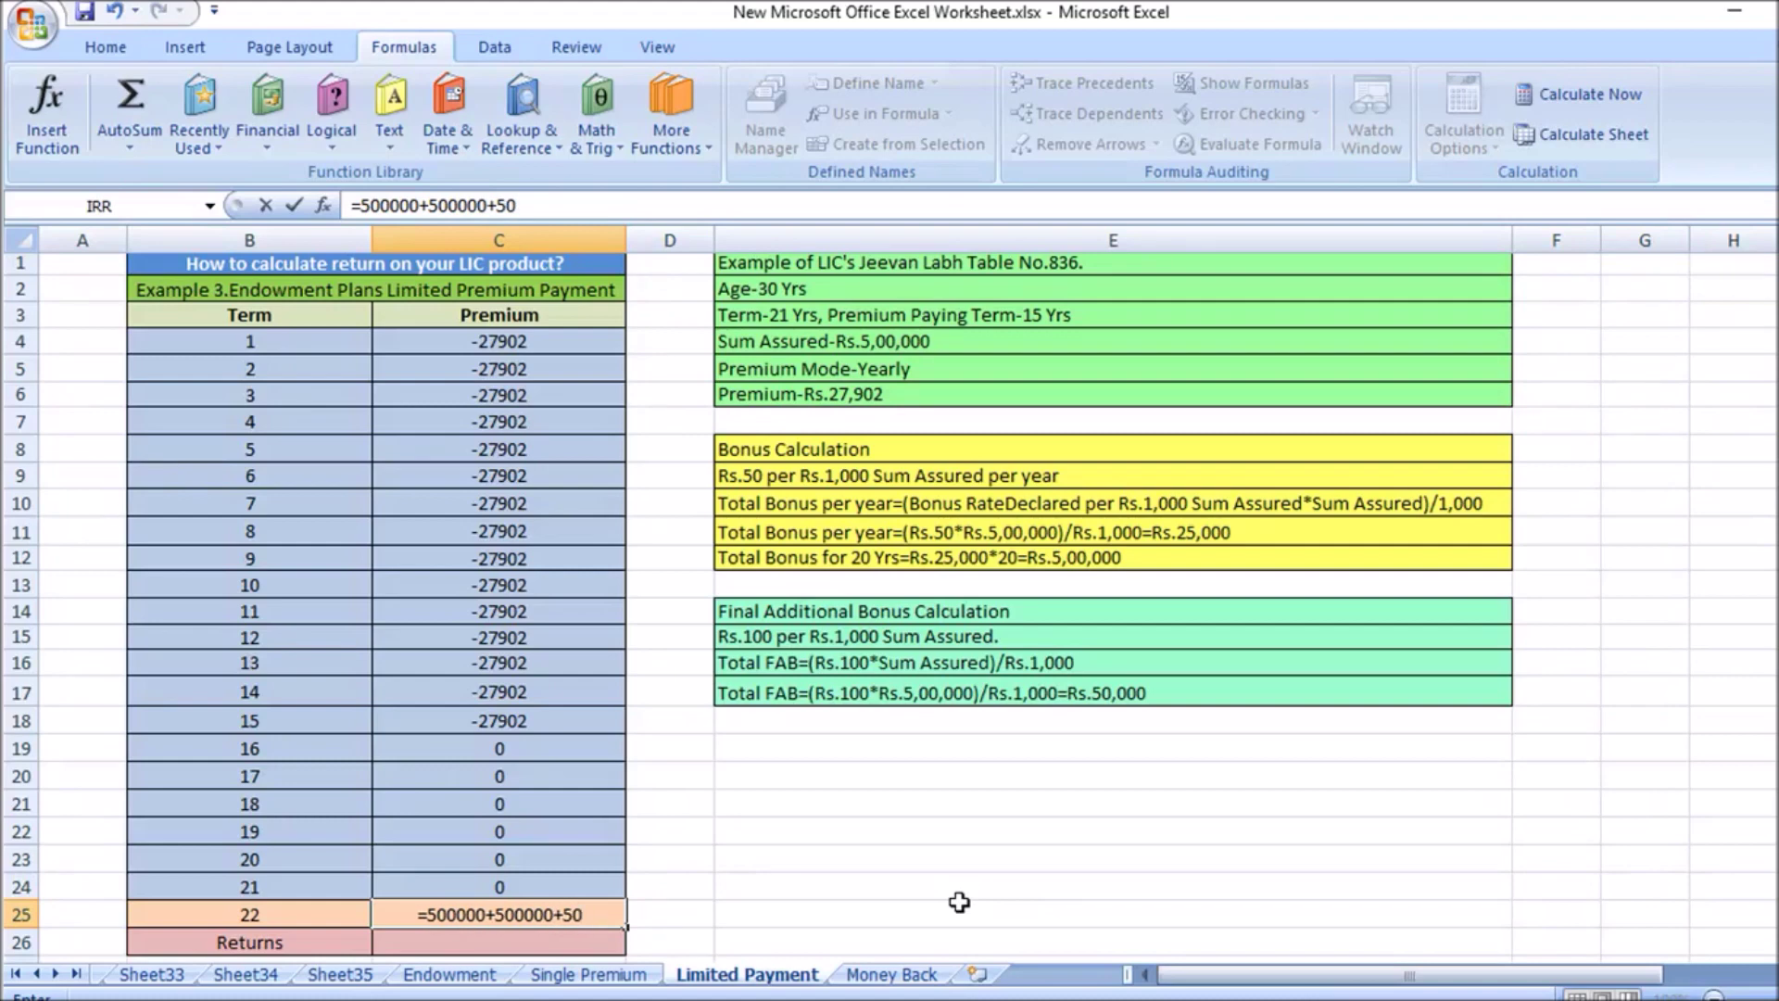
text(000)
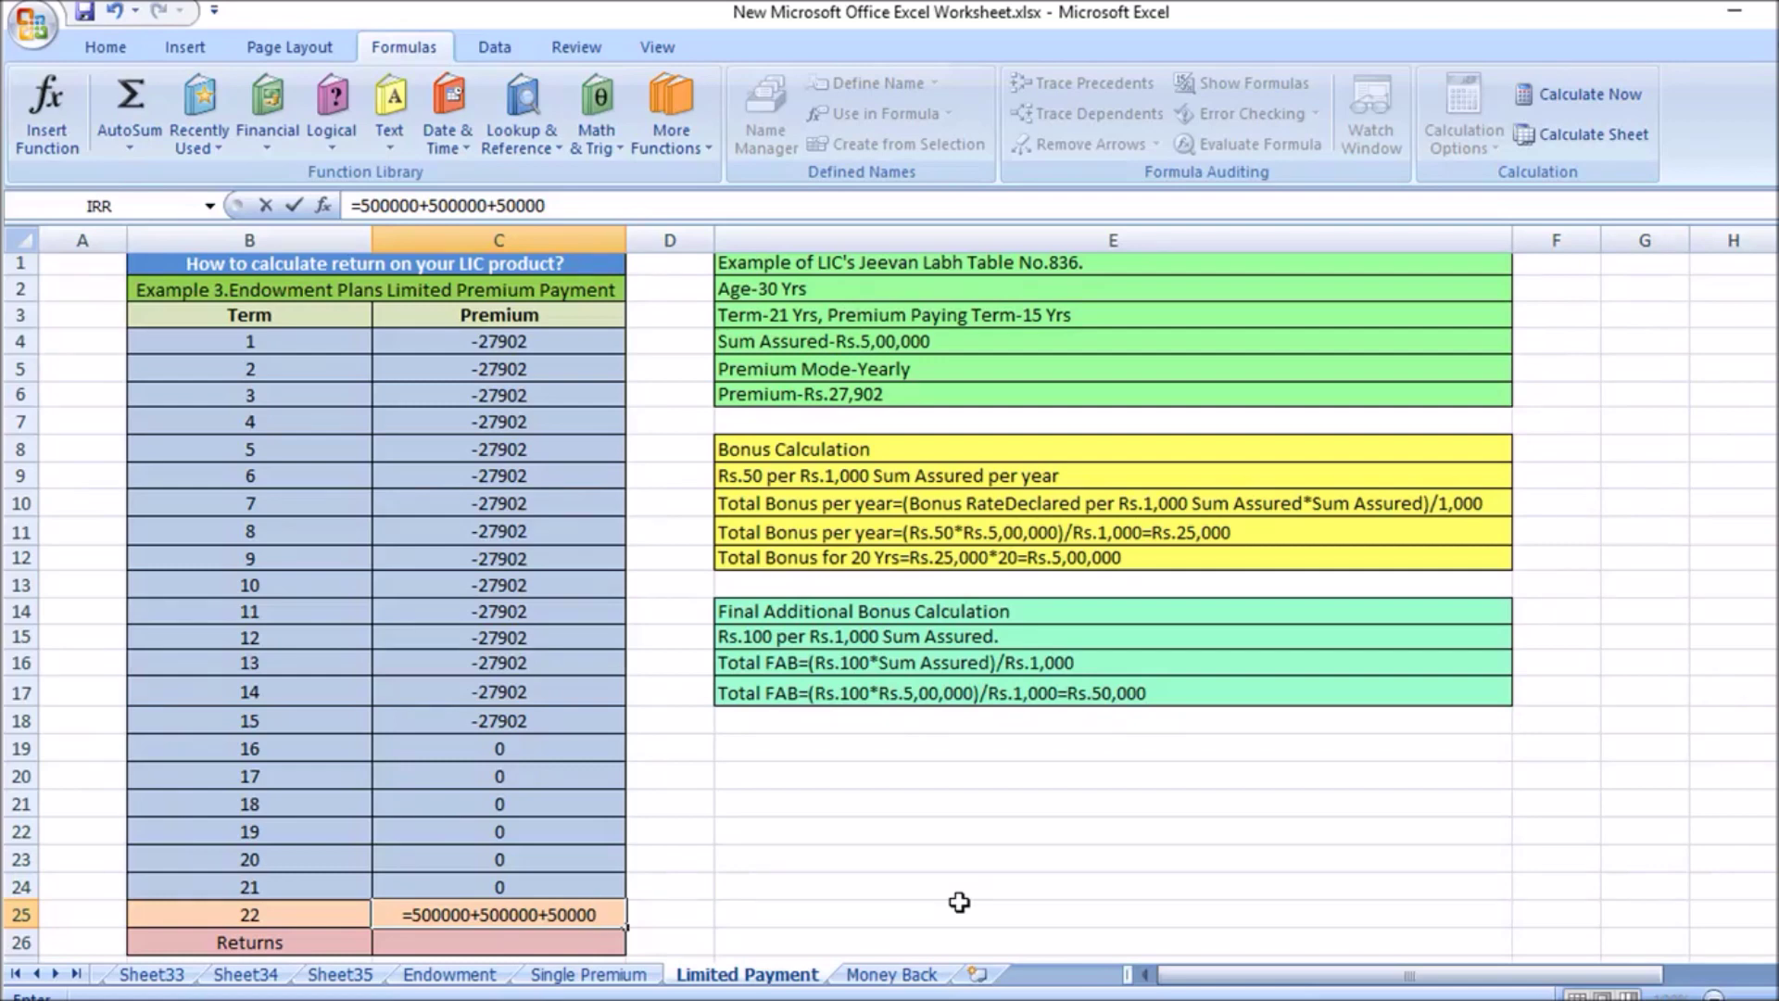
key(Return)
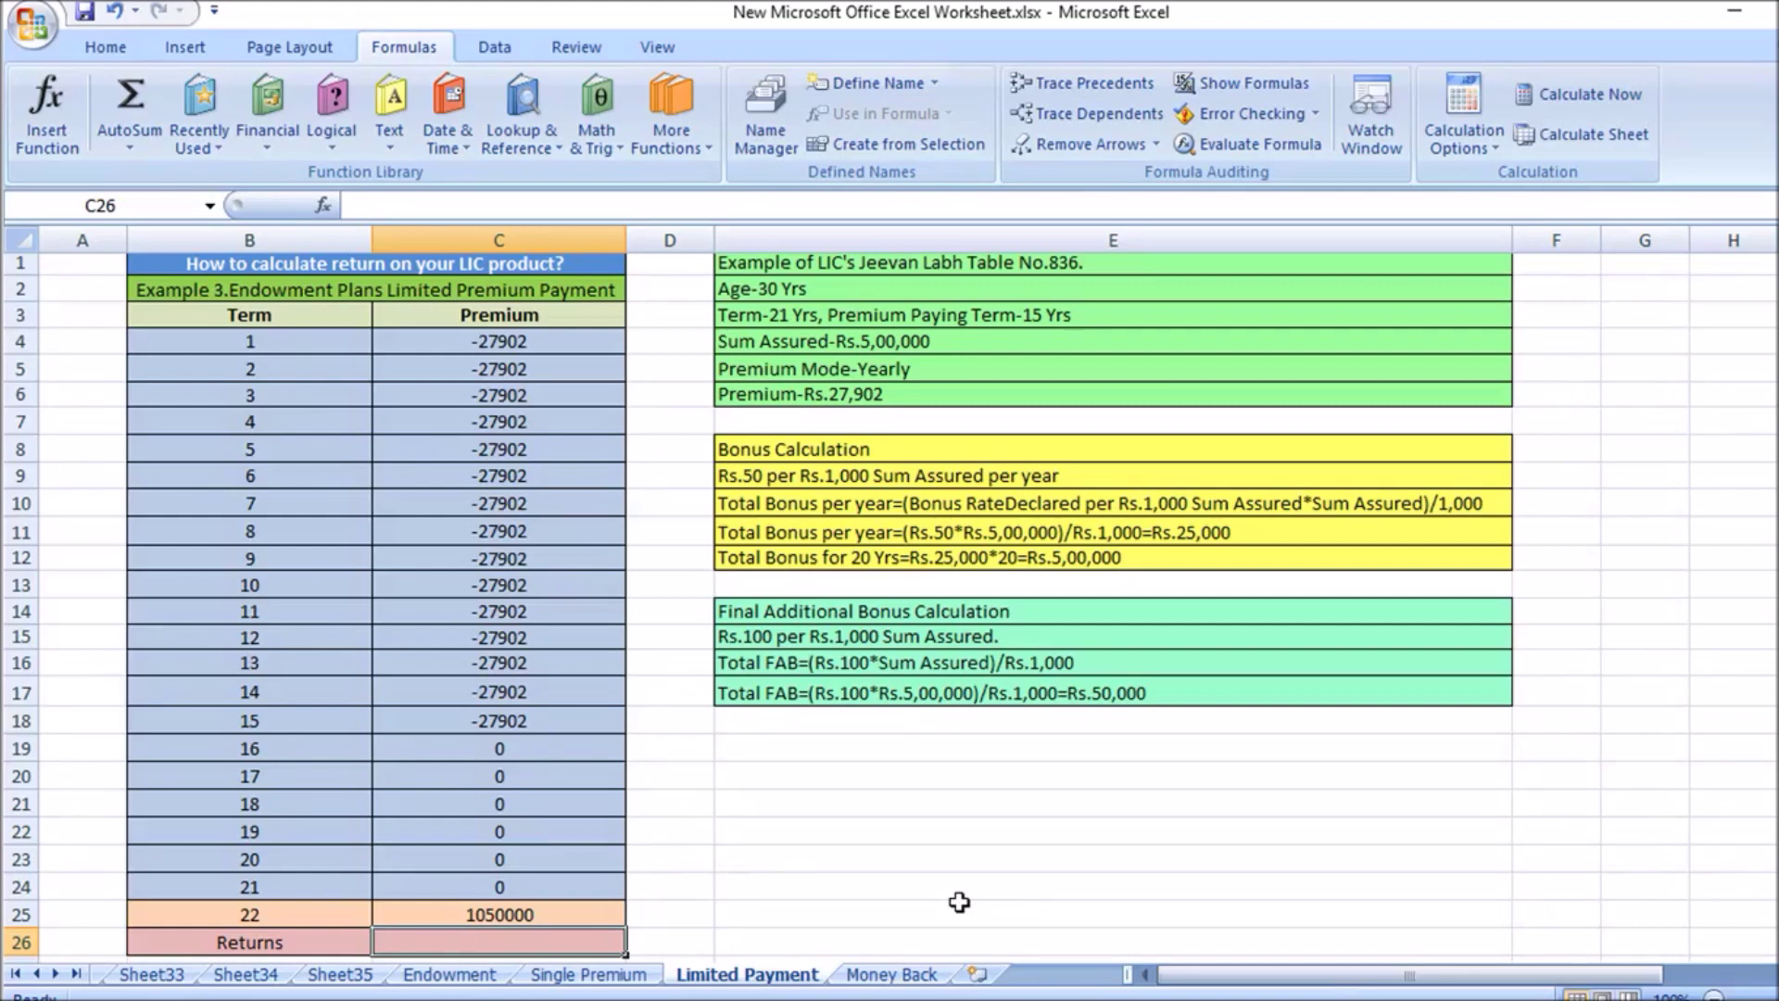
Calculate the limited payment plan's return in cell C26 with =IRR(C4:C25).
text(=)
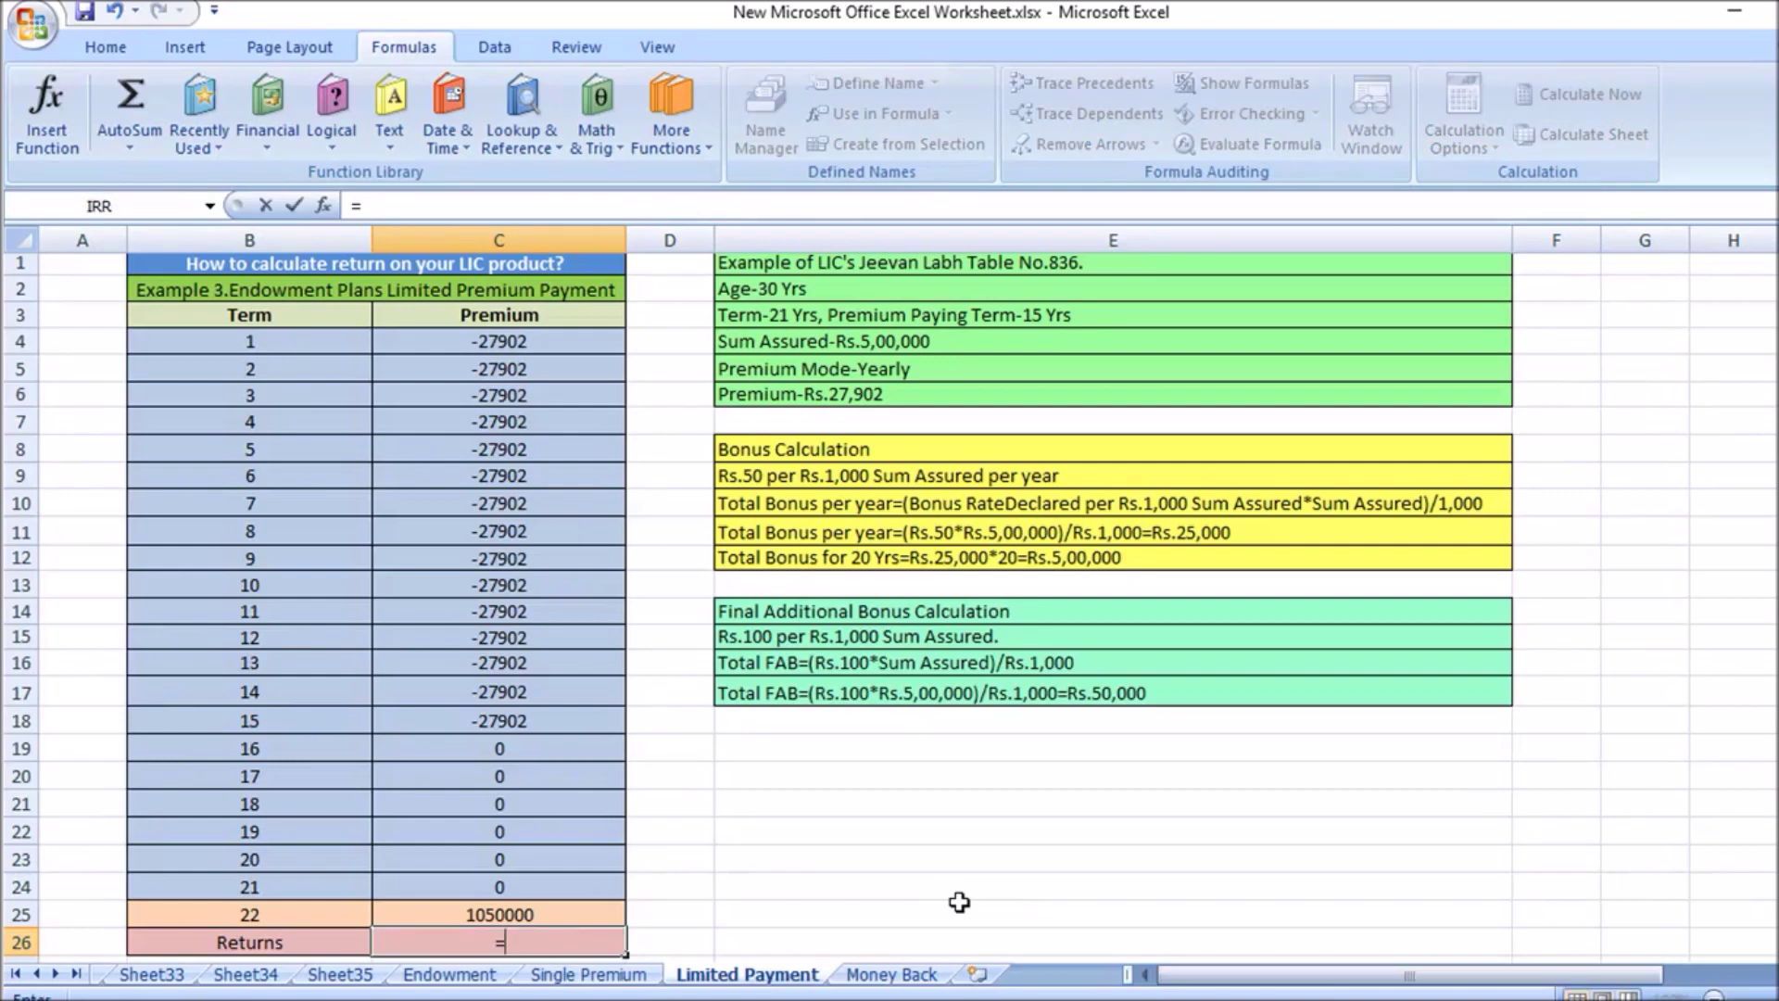
text(IRR)
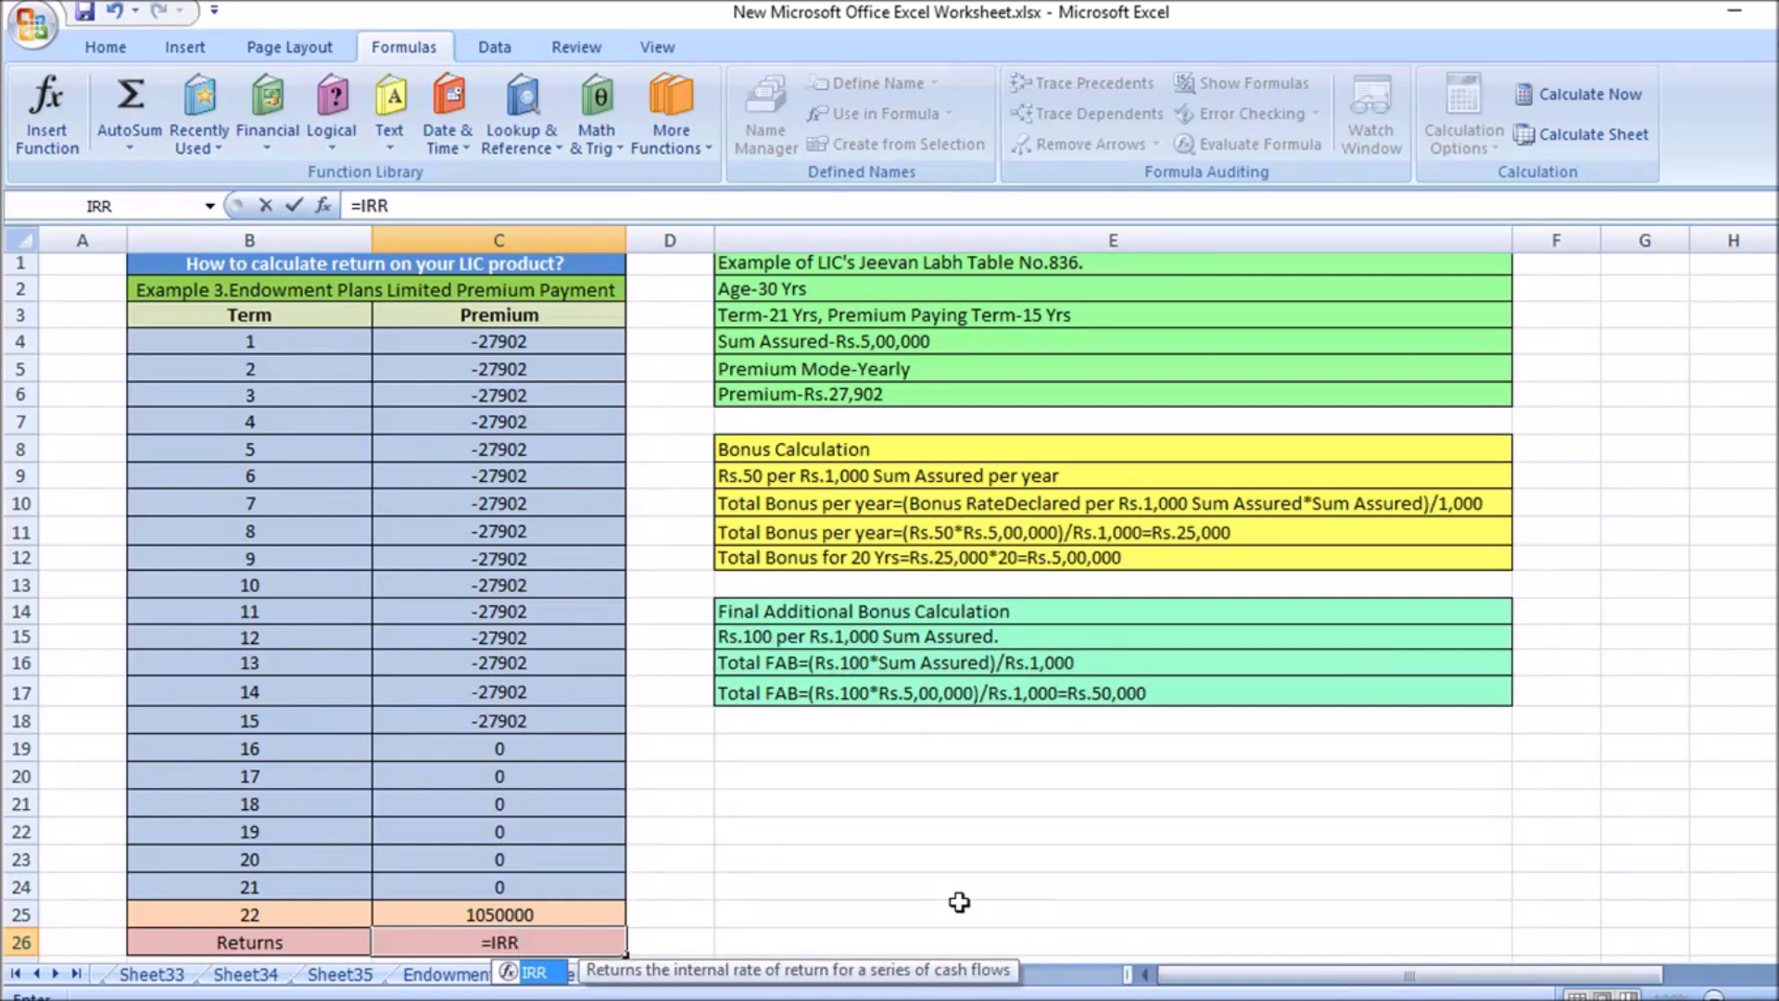
text(()
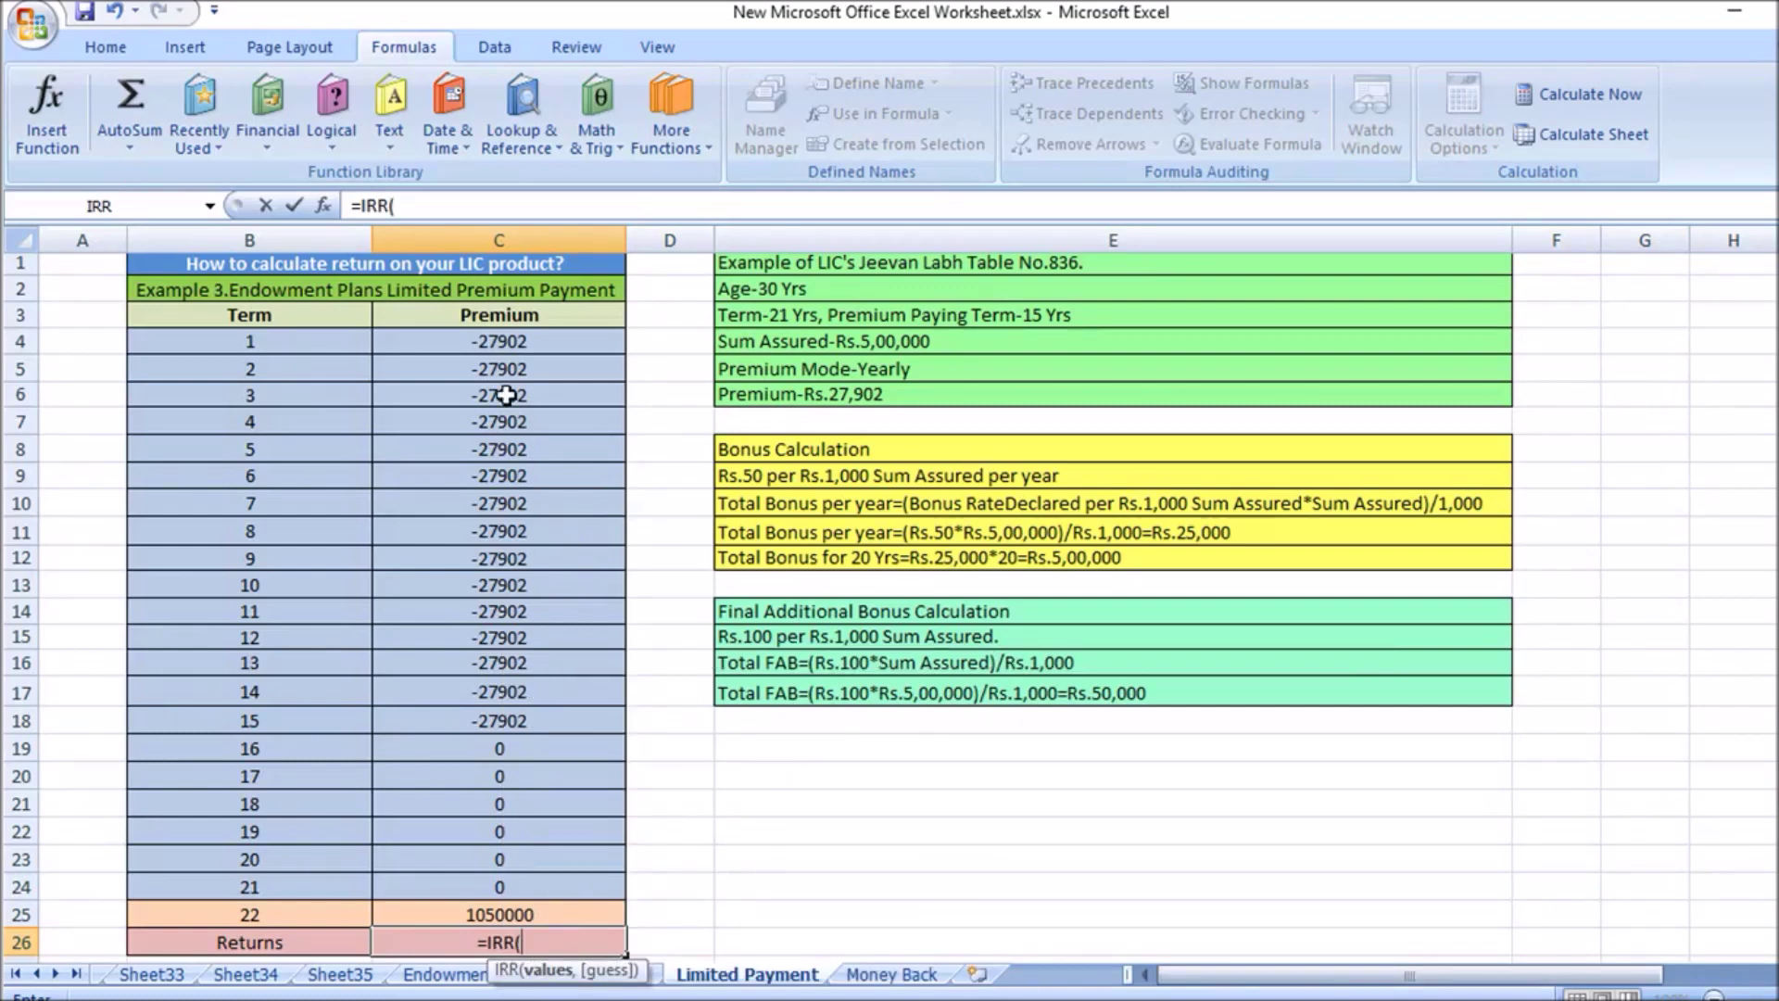
drag(498, 341, 519, 909)
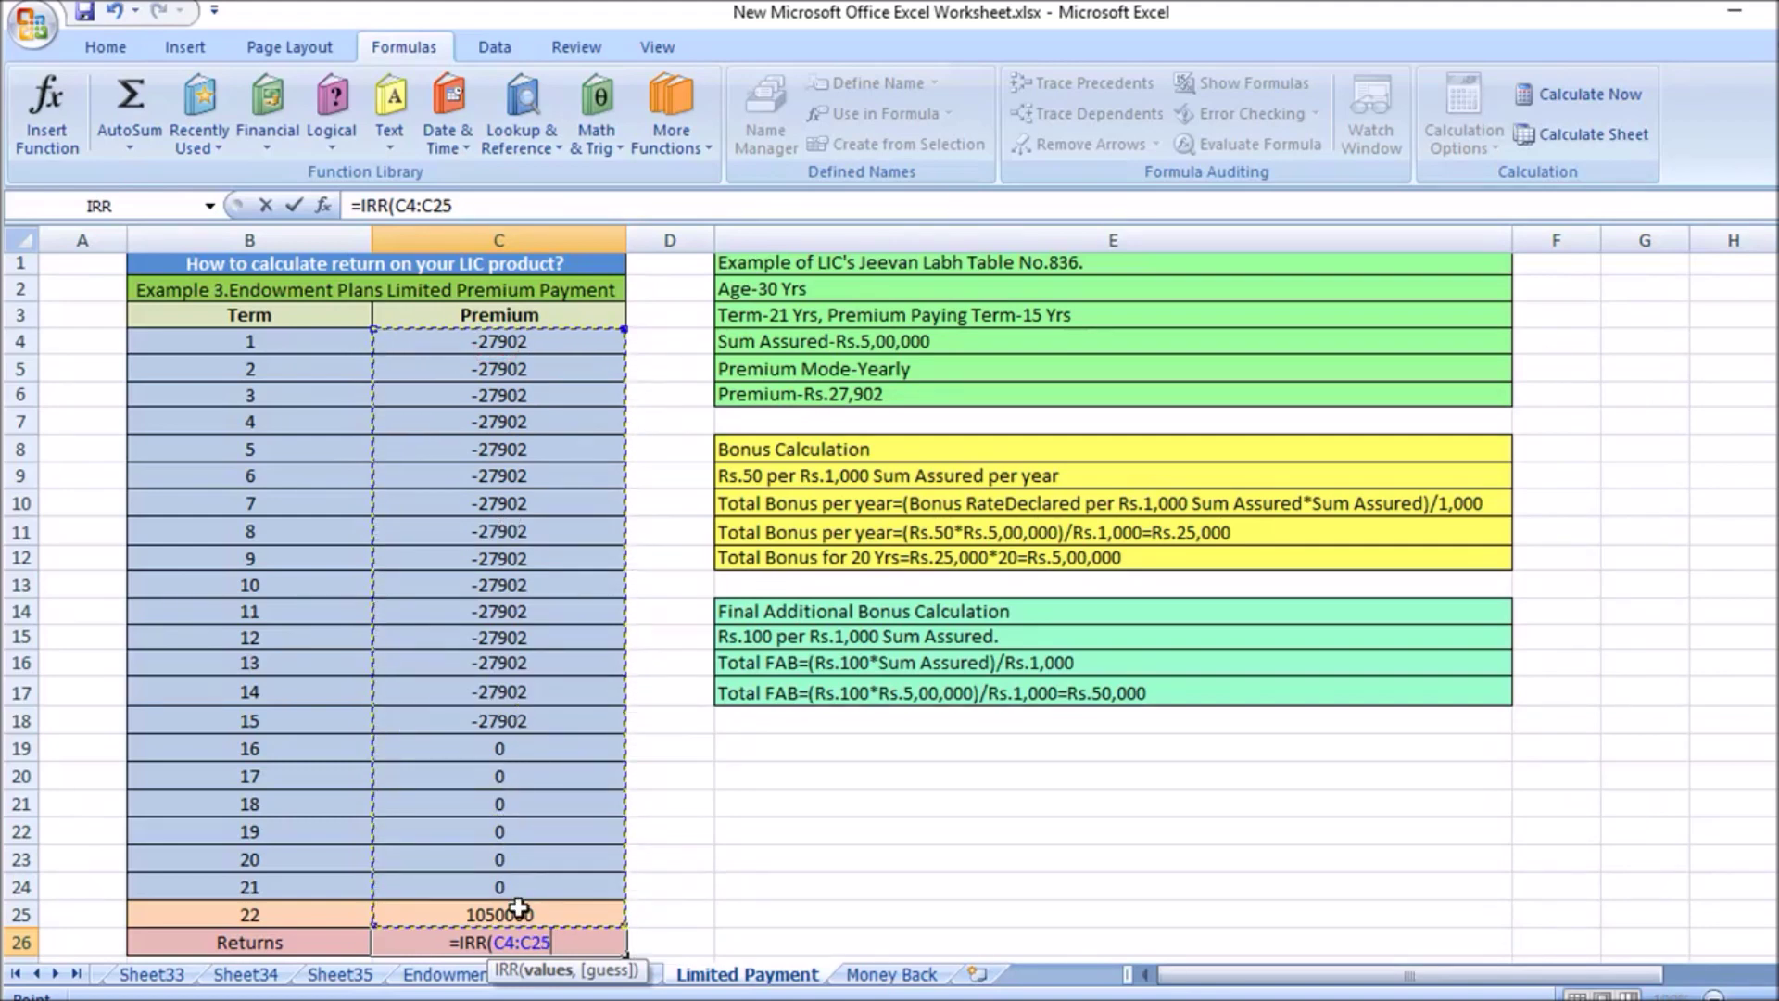
text())
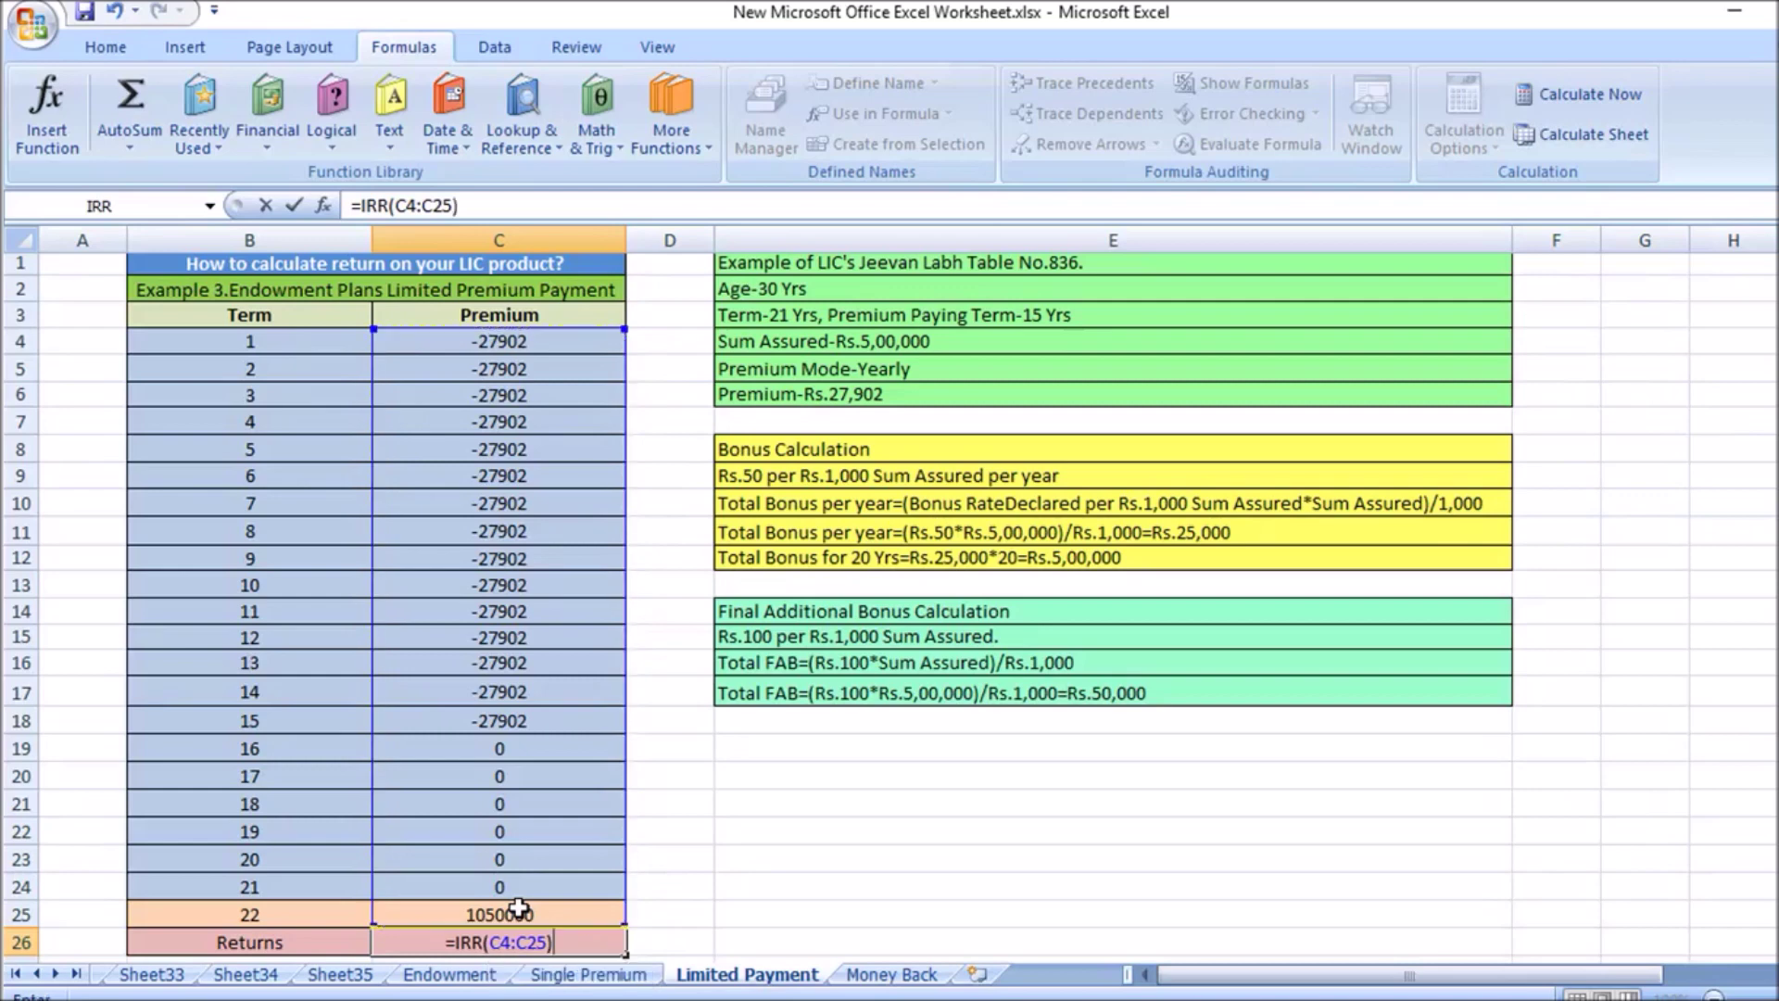
key(Return)
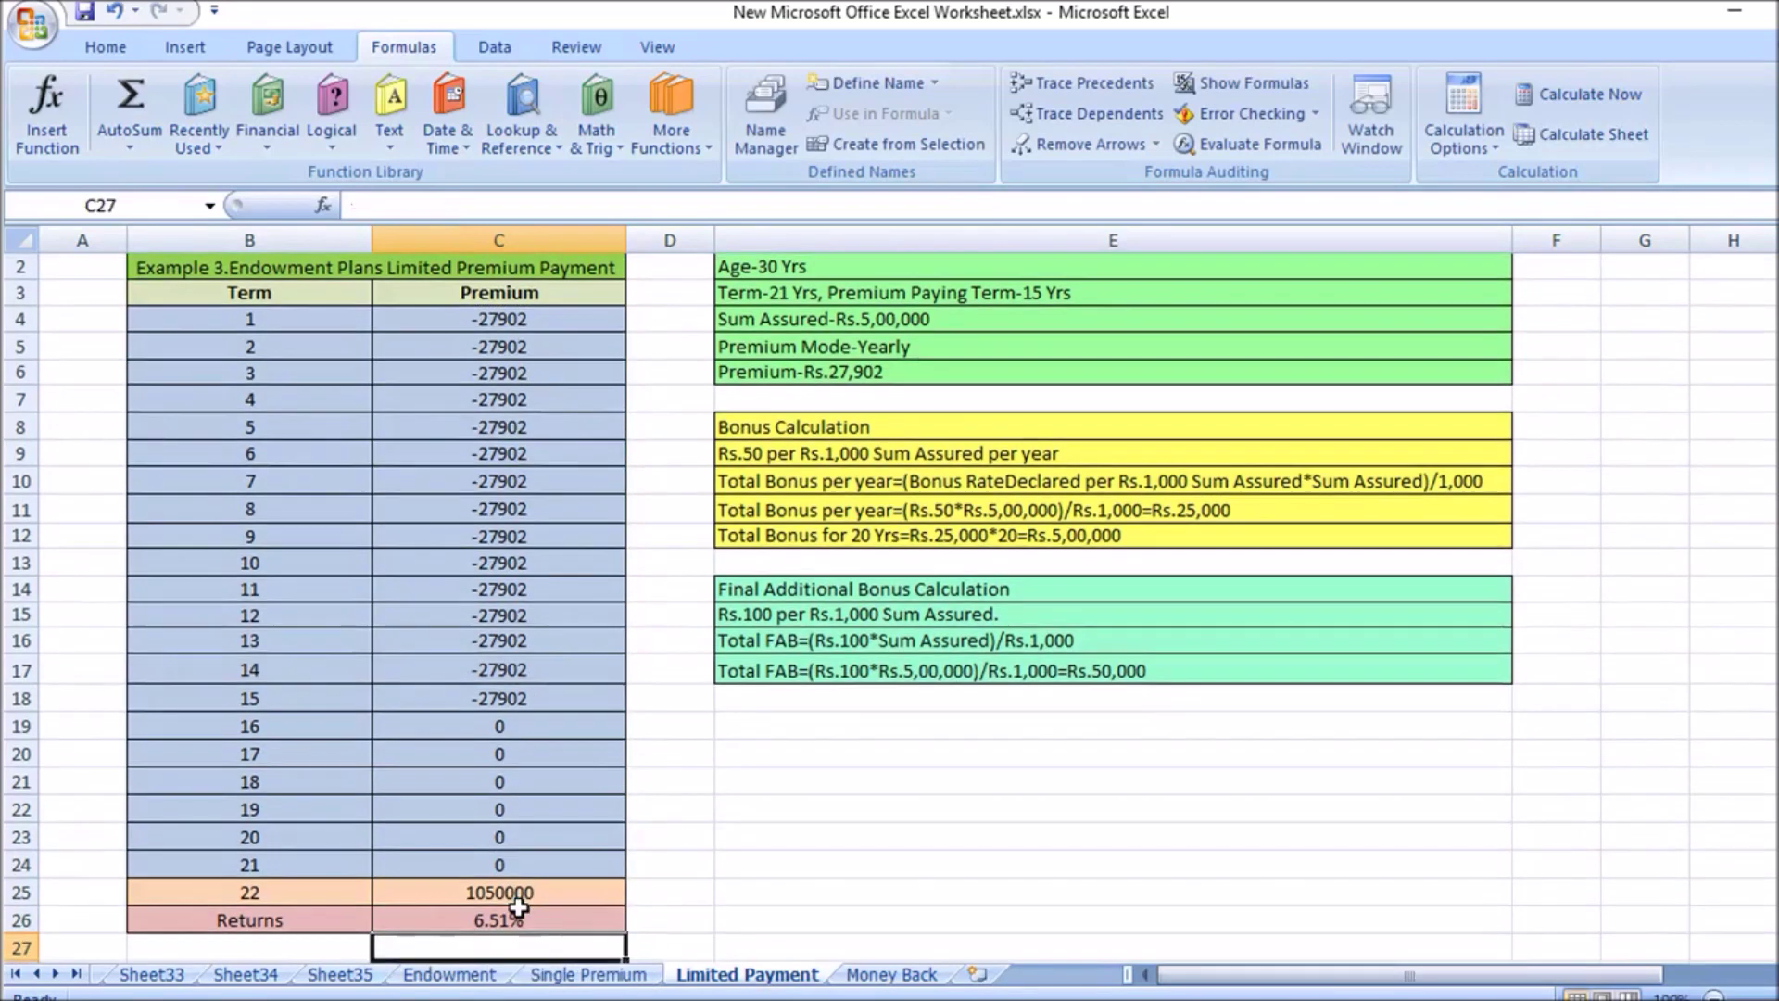
click(822, 885)
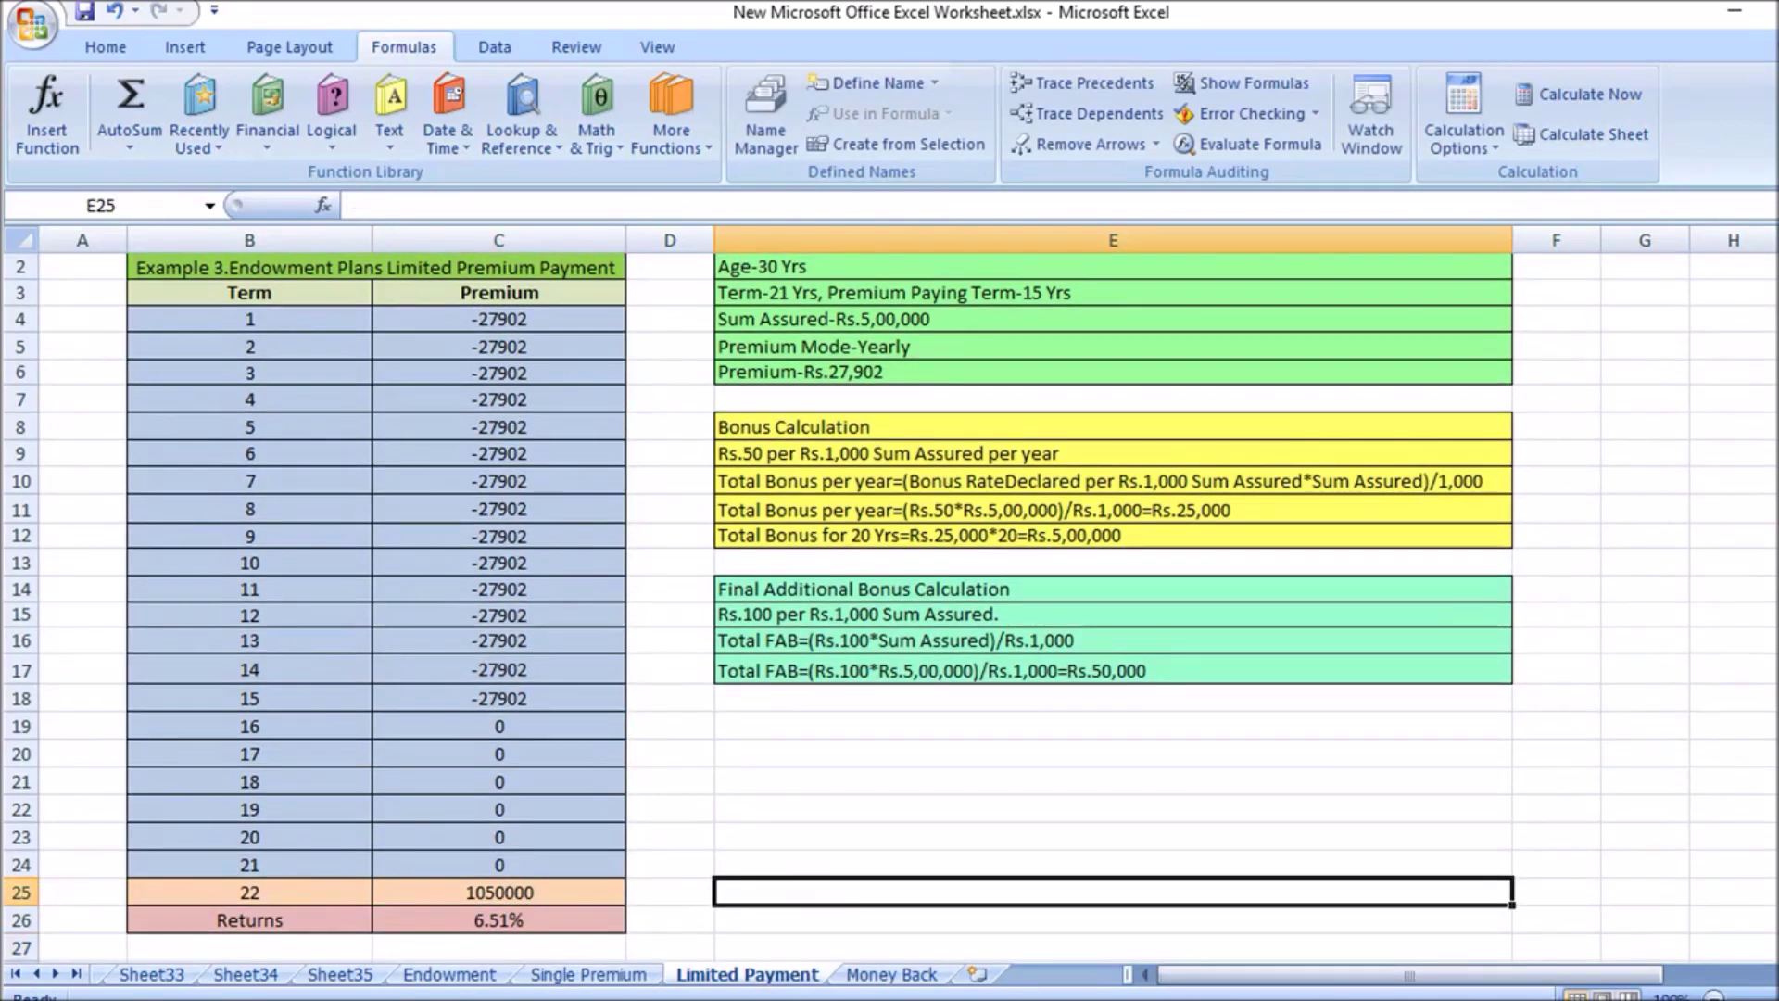
scroll(890, 607, up, 1)
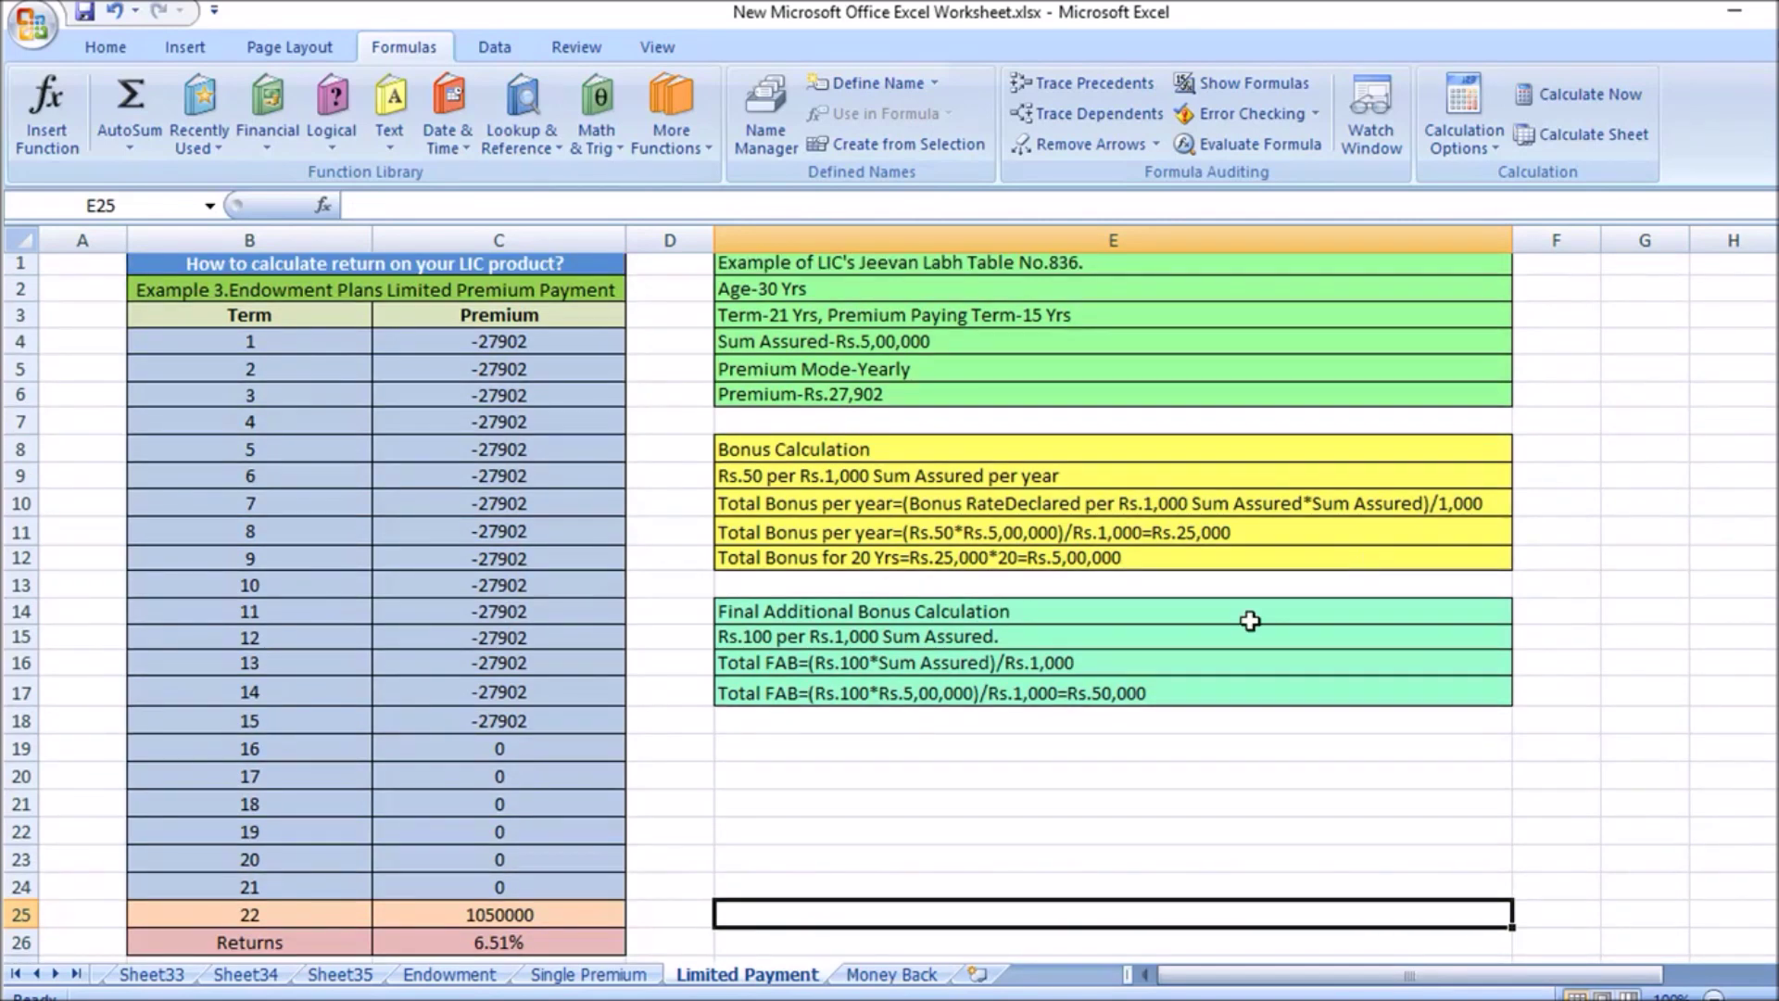
On the Money Back sheet, examine the payout notes beside years 6, 11, 16 and 21 (D9, D14, D19 and D24).
click(890, 975)
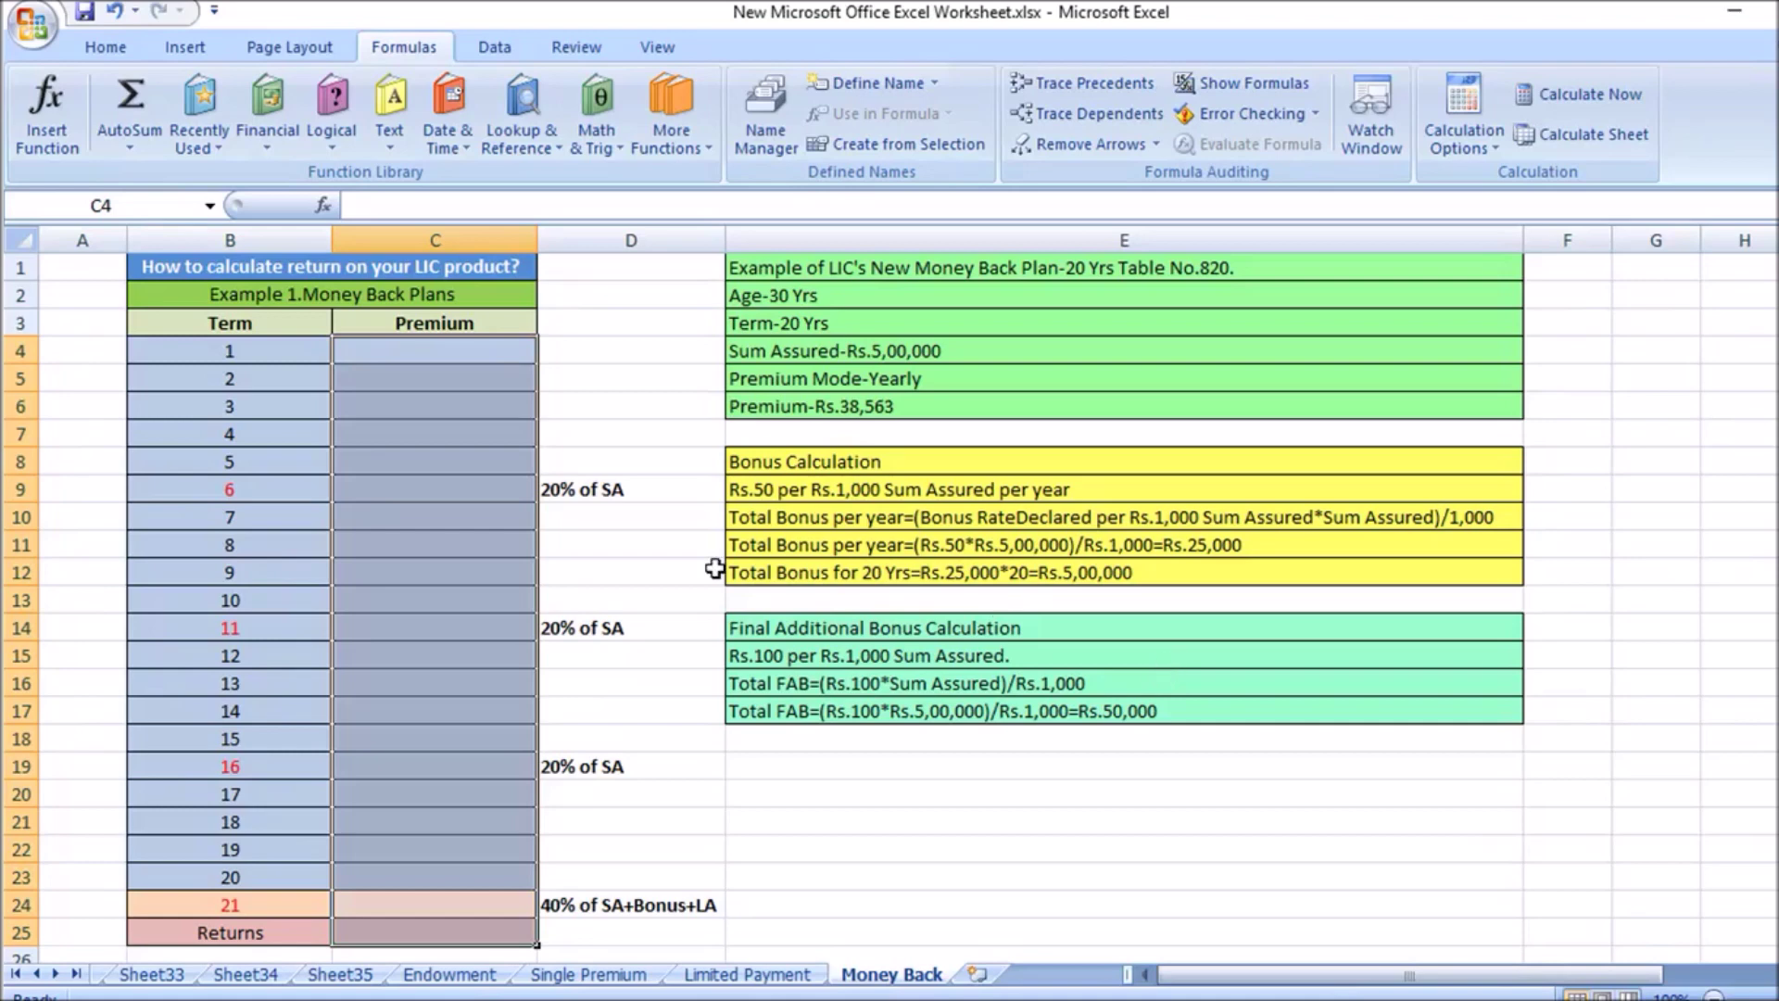
click(577, 487)
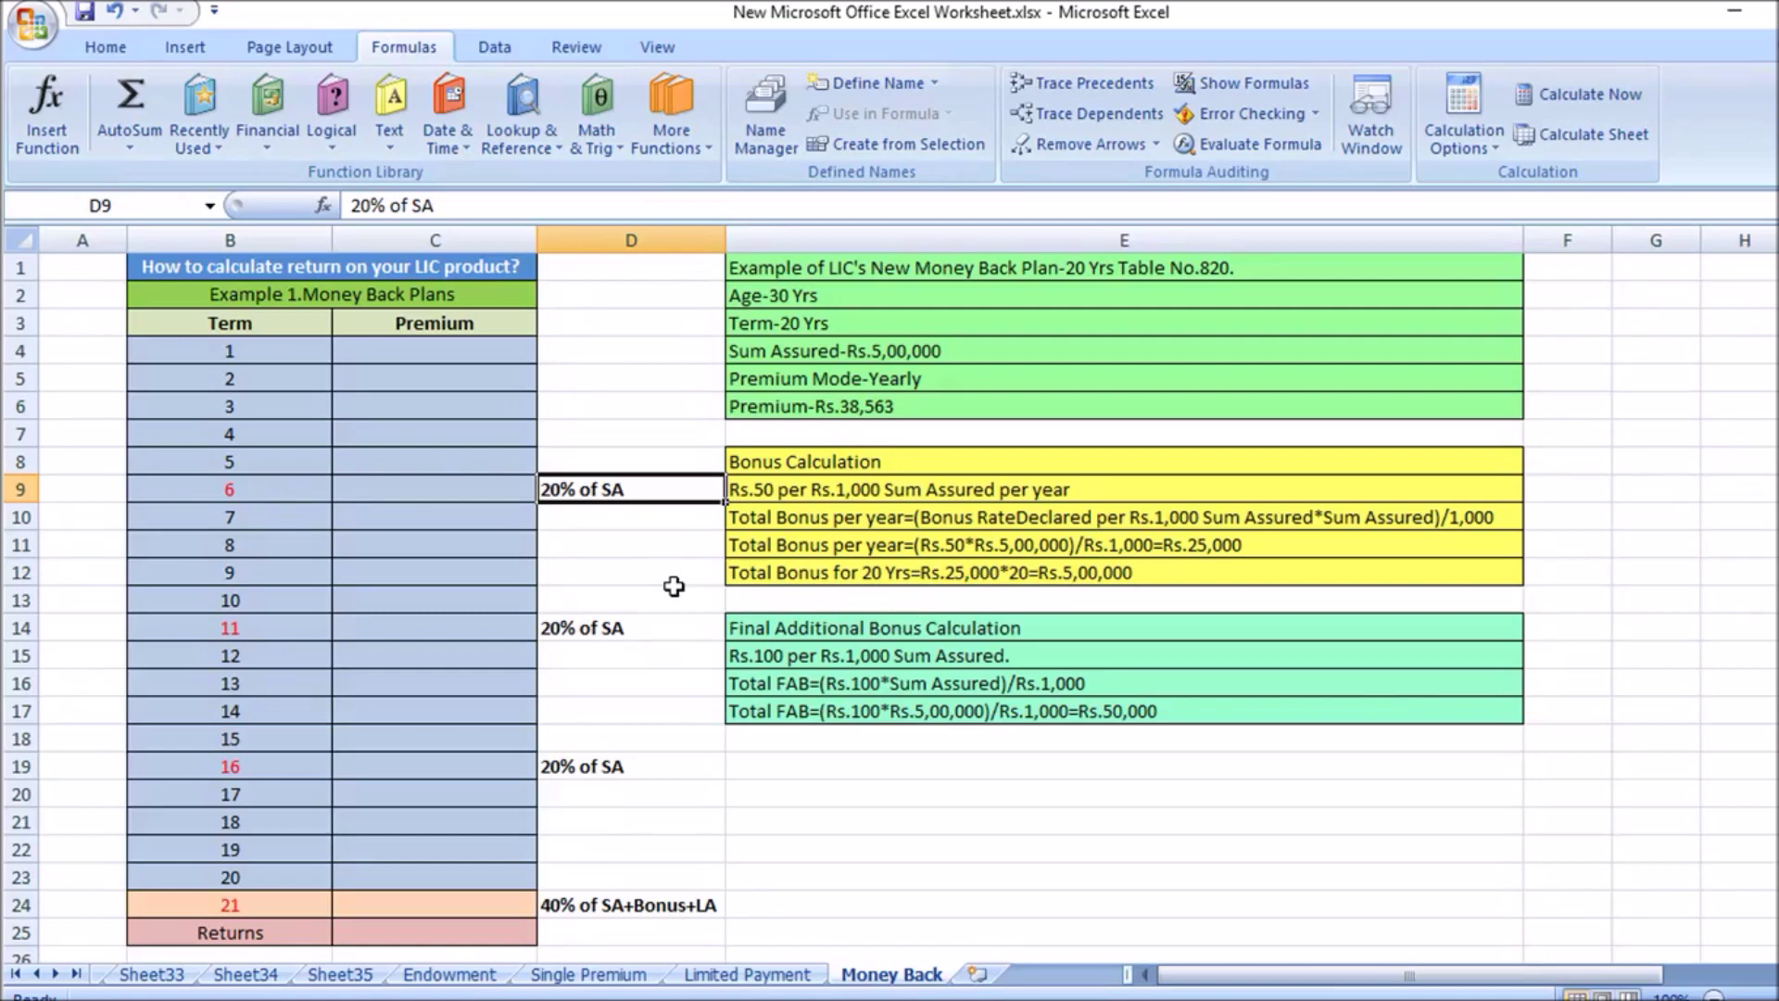
click(592, 630)
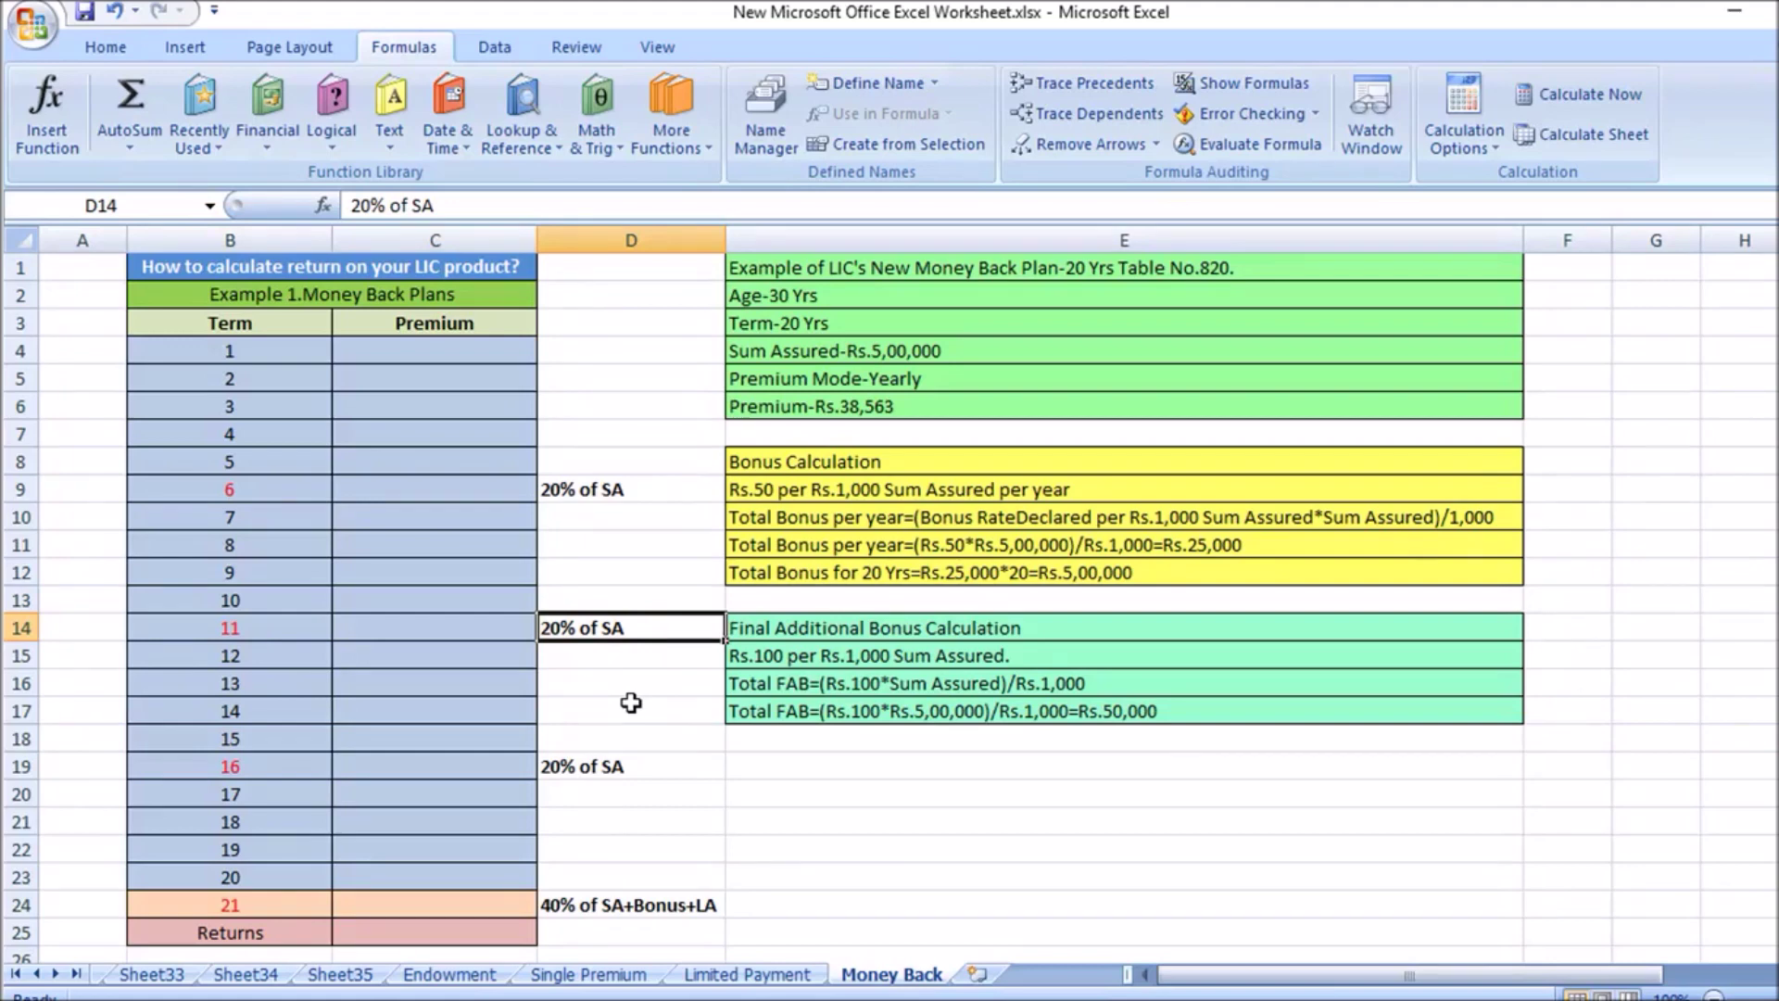
click(573, 769)
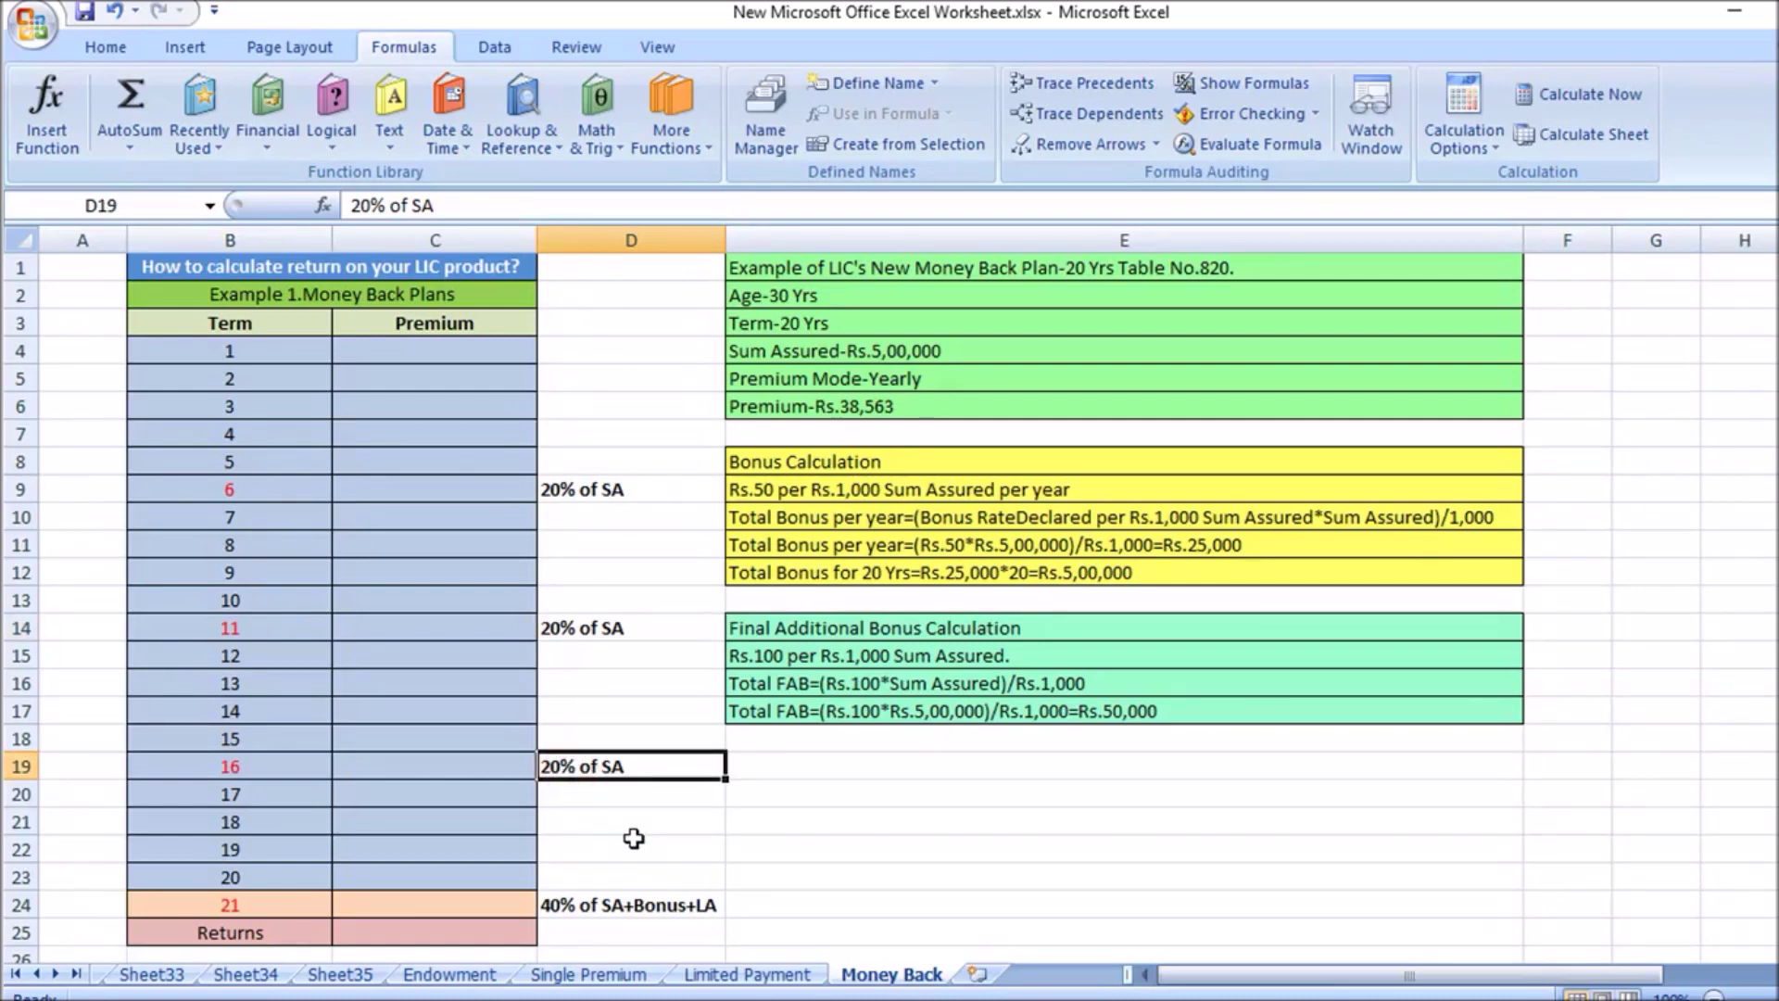
click(586, 903)
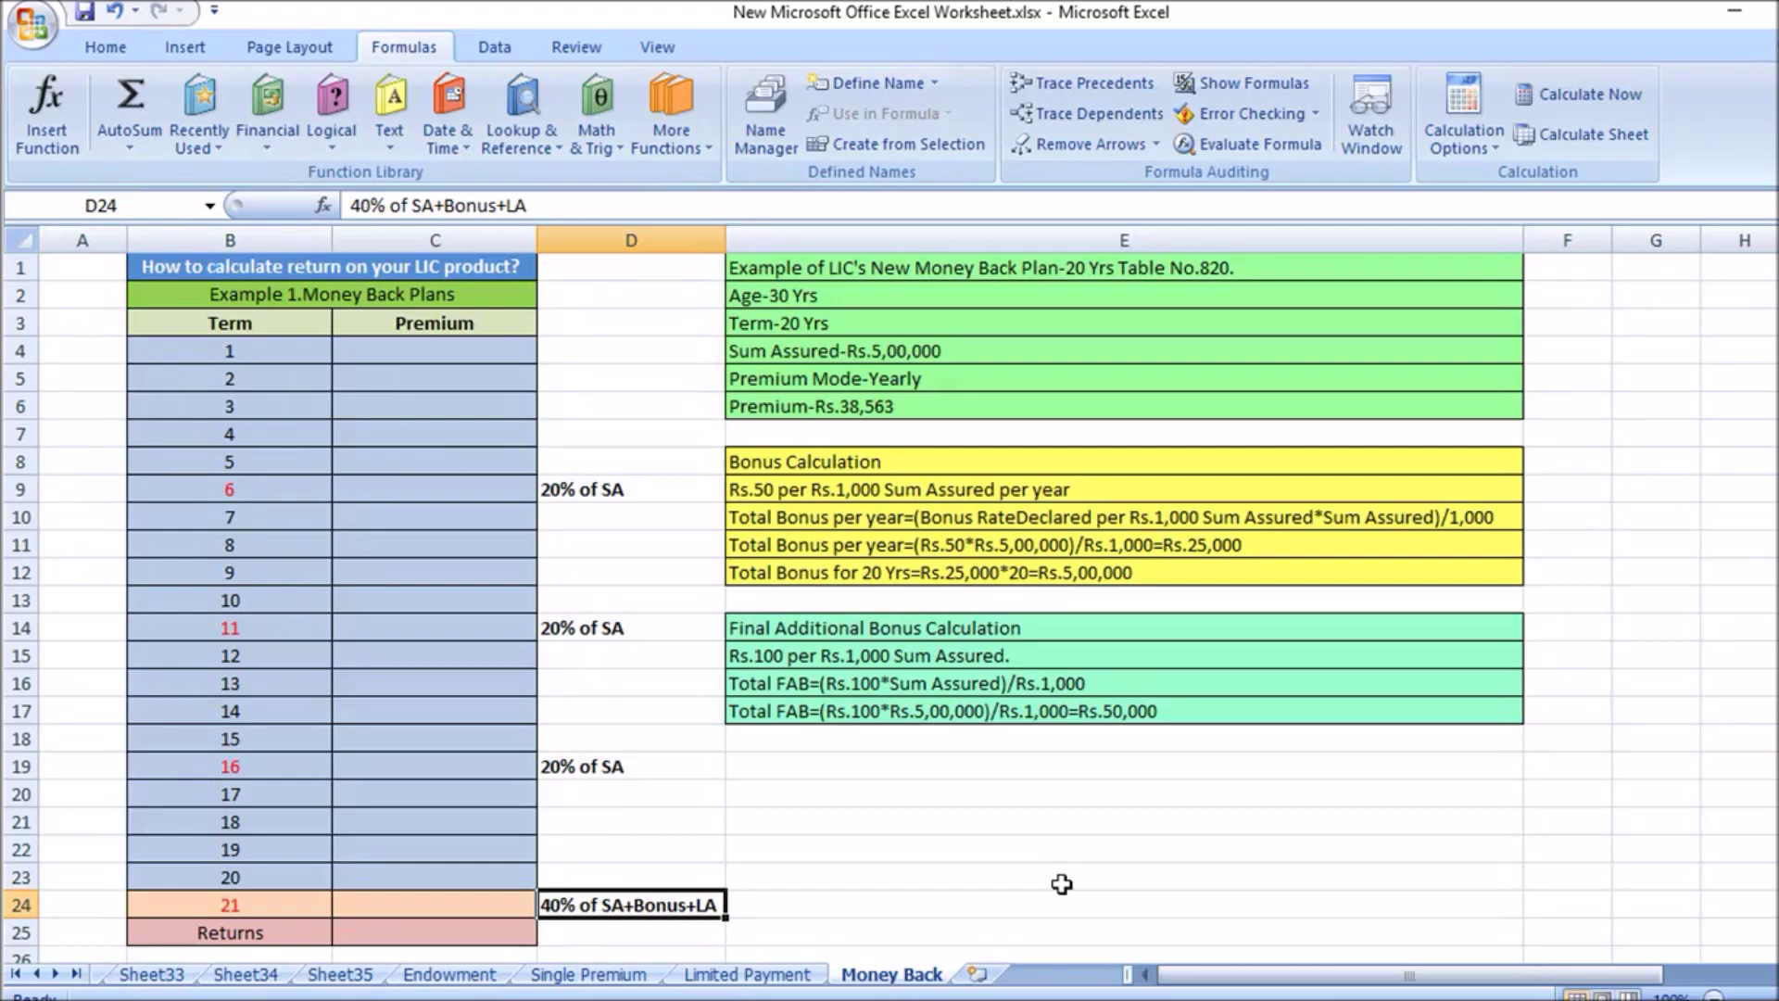
double_click(701, 905)
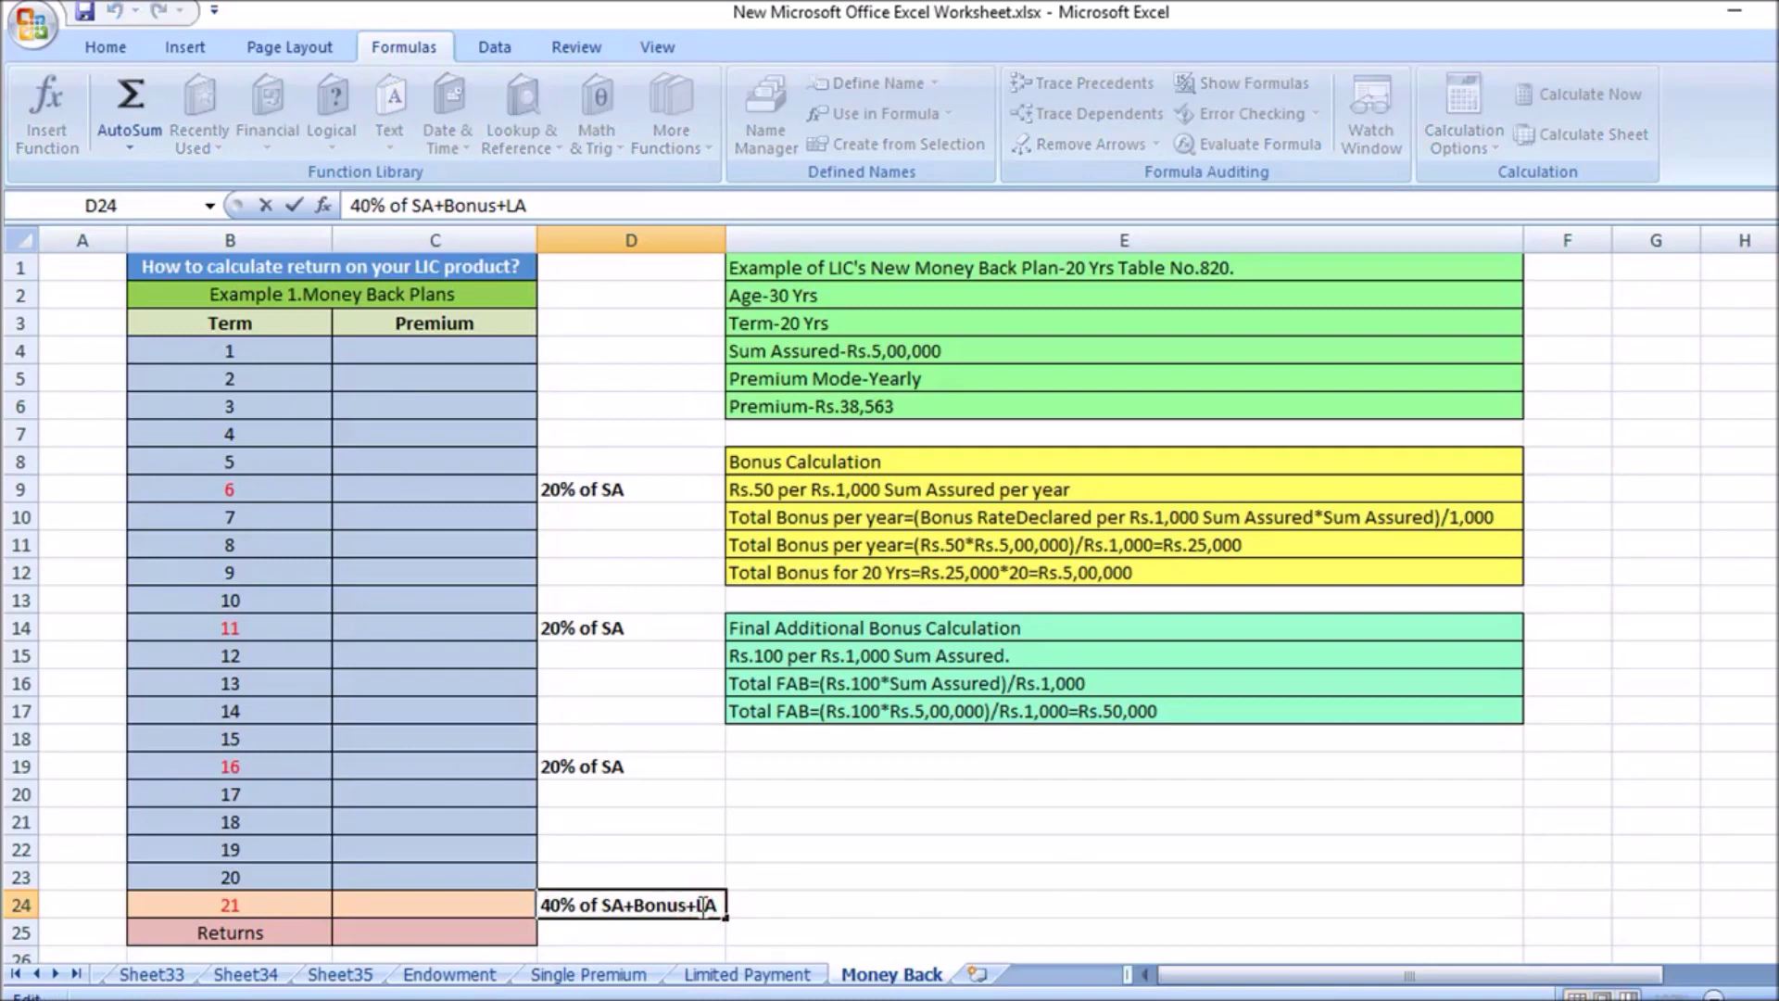
click(1004, 849)
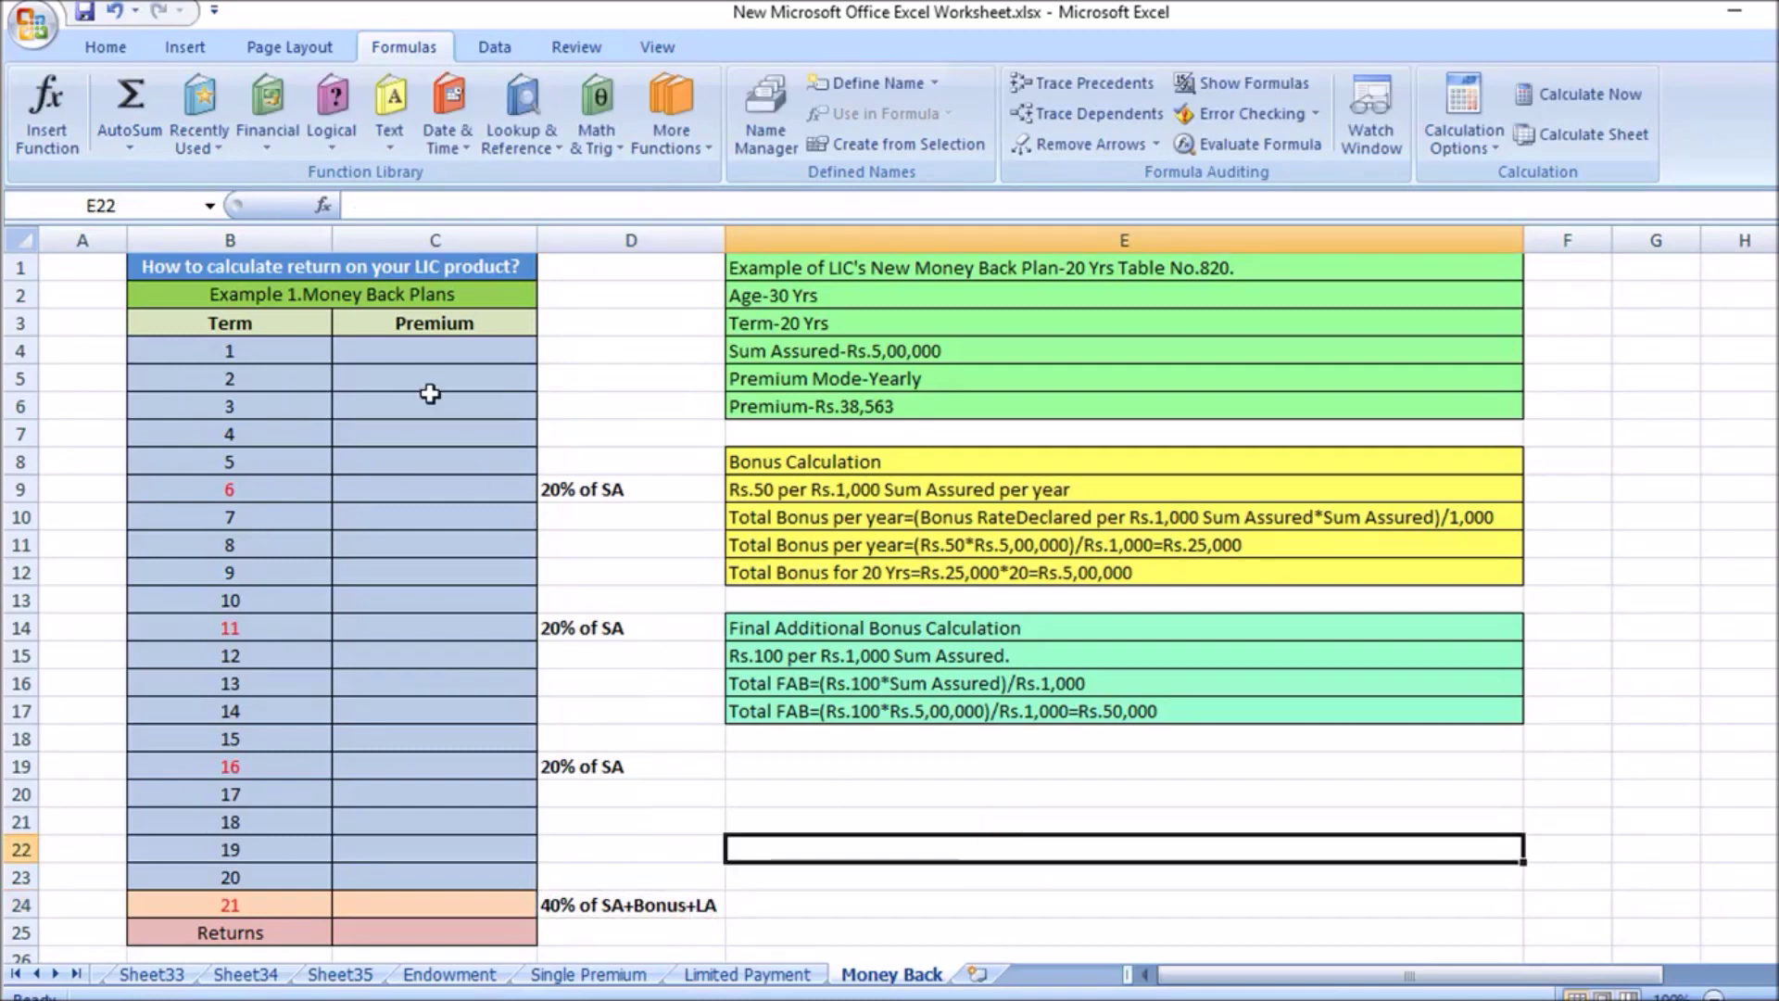
Enter -38563 as the money back plan's year 1 premium and fill it down through year 5 (C4:C8).
click(404, 353)
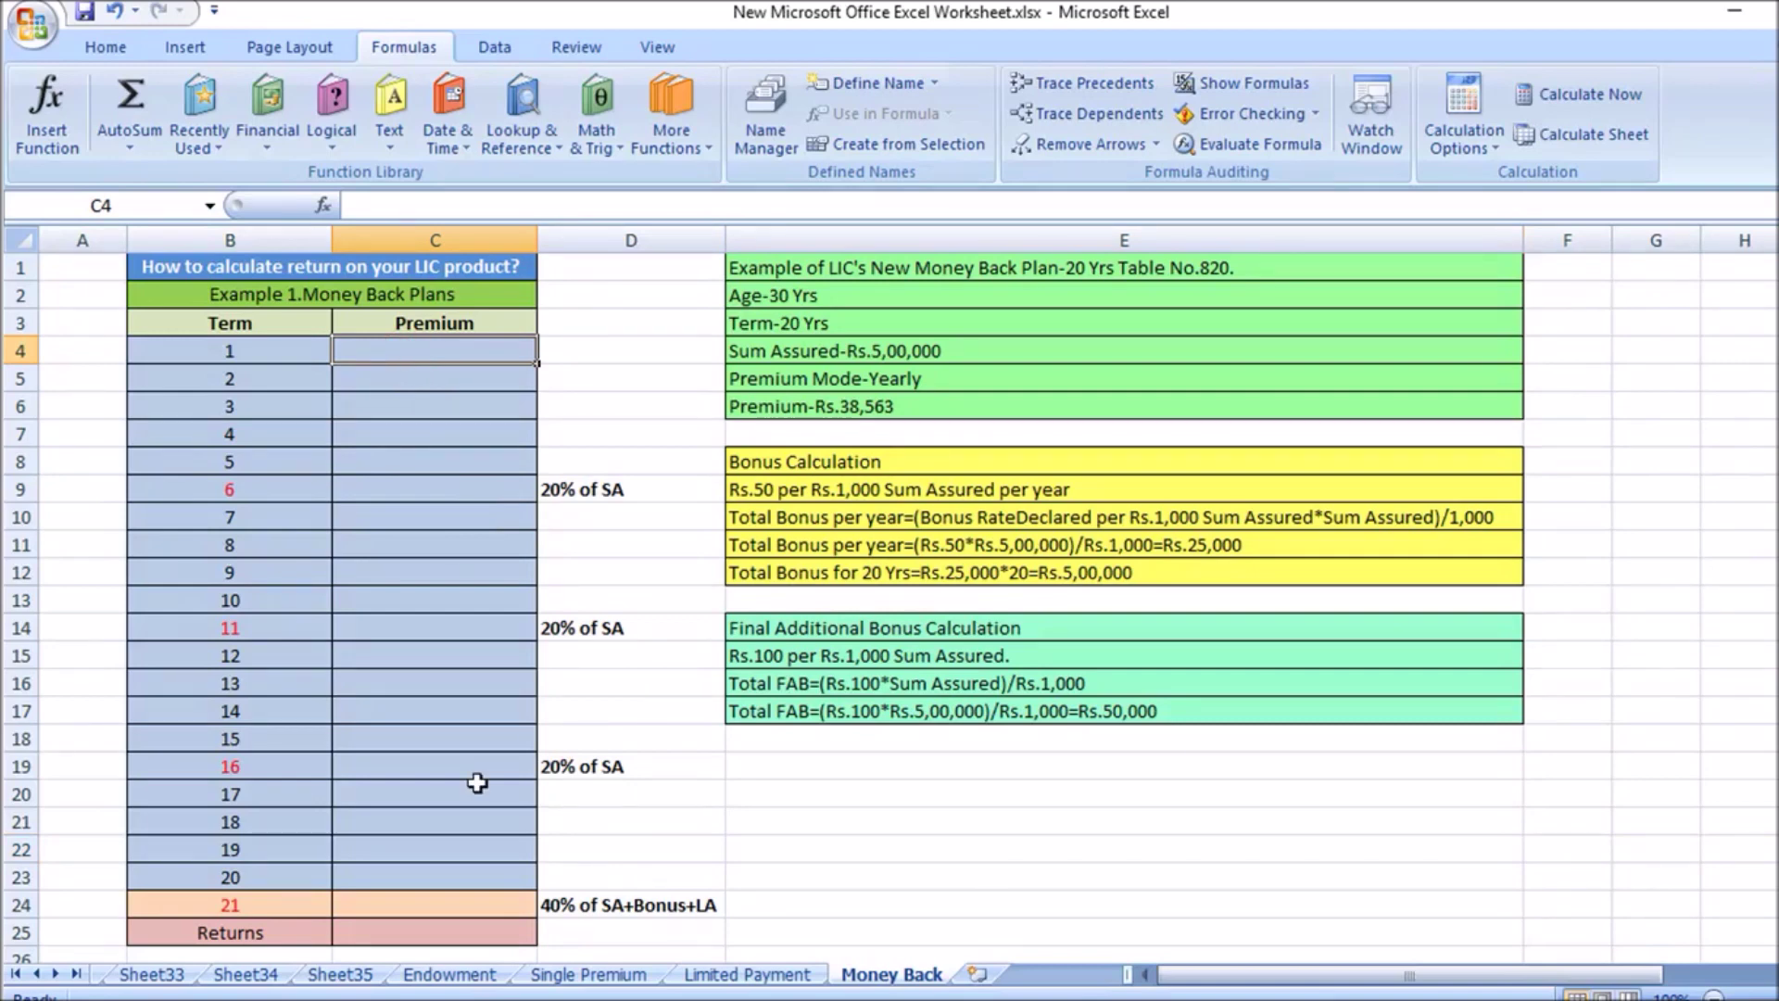
text(-)
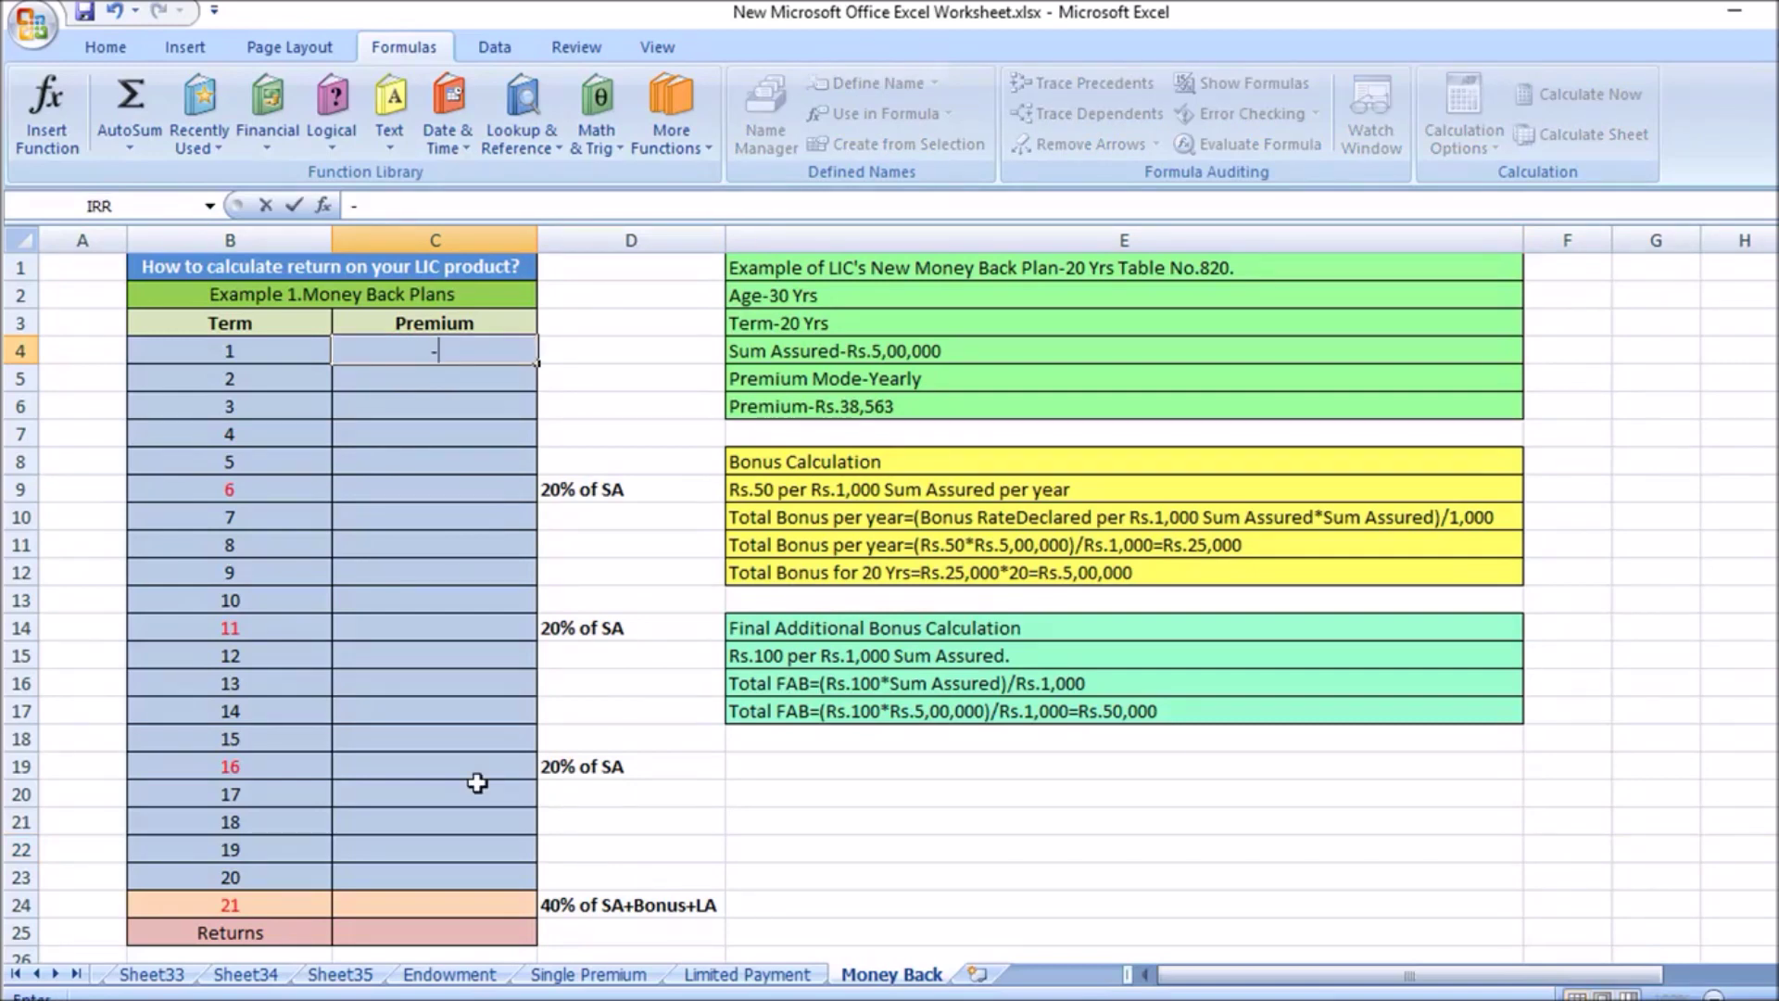
text(38563)
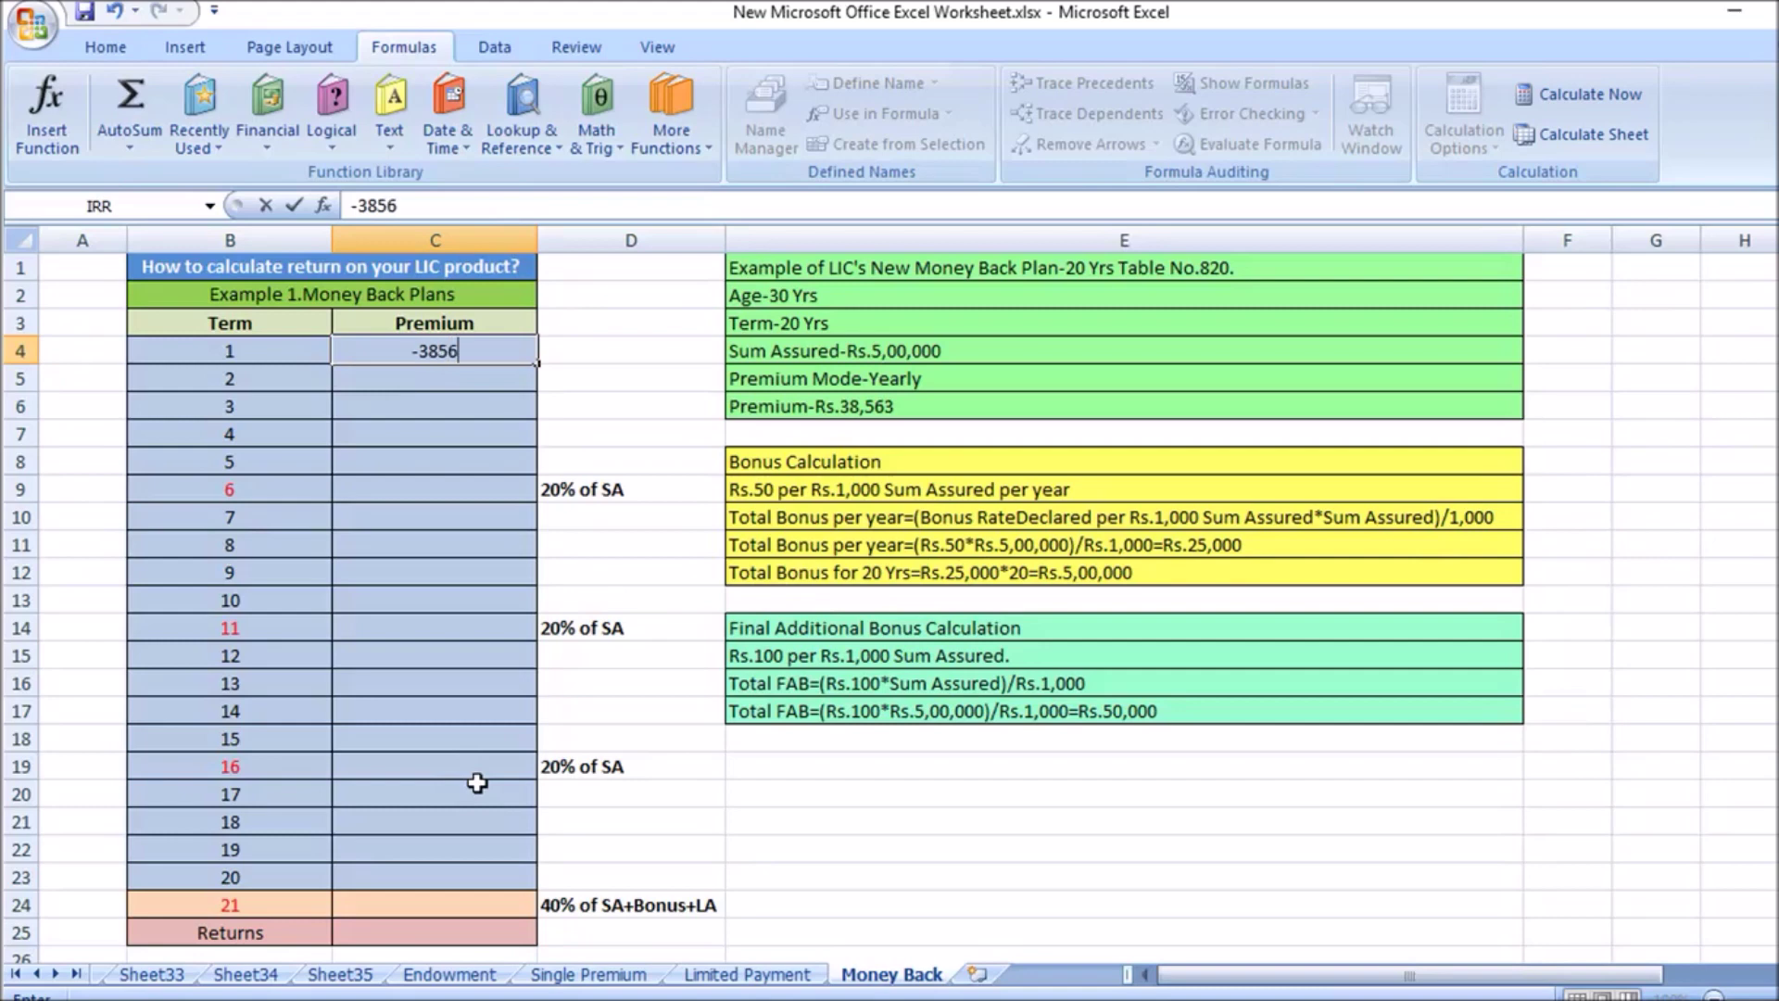
click(646, 566)
drag(453, 350, 453, 453)
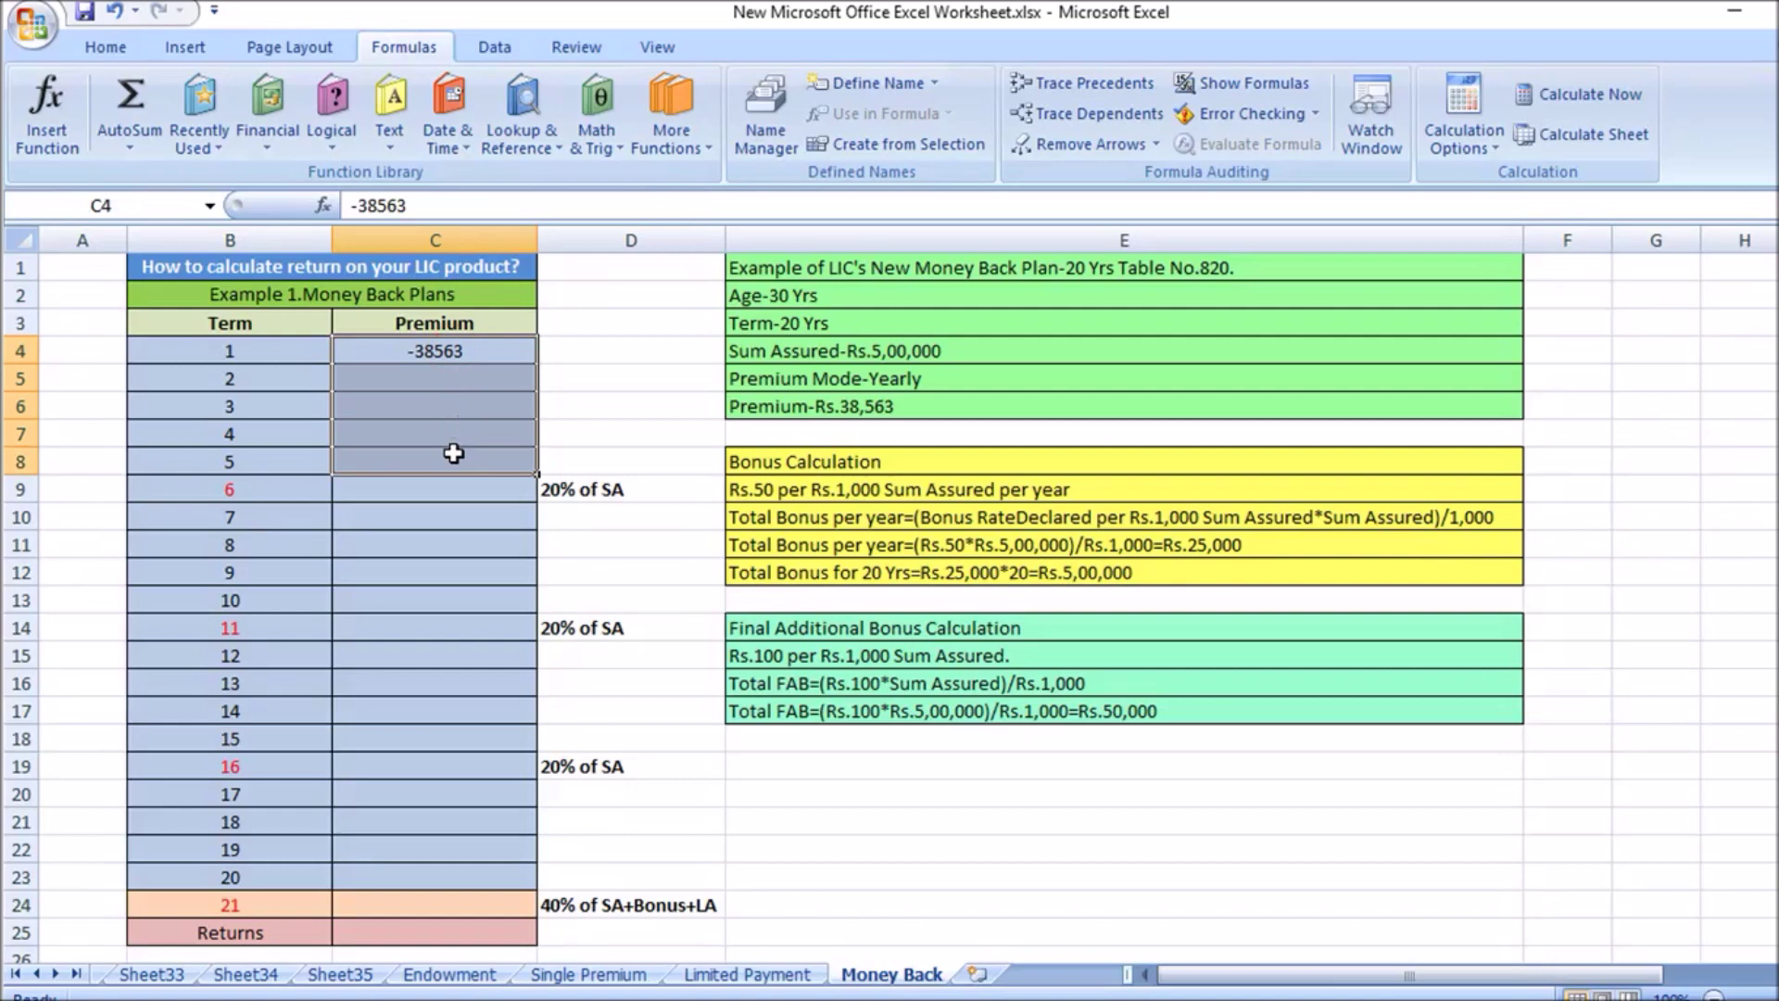
key(ctrl+d)
Enter the year 6 premium plus the 20% sum assured payout in cell C9 as =-38563+100000.
click(466, 491)
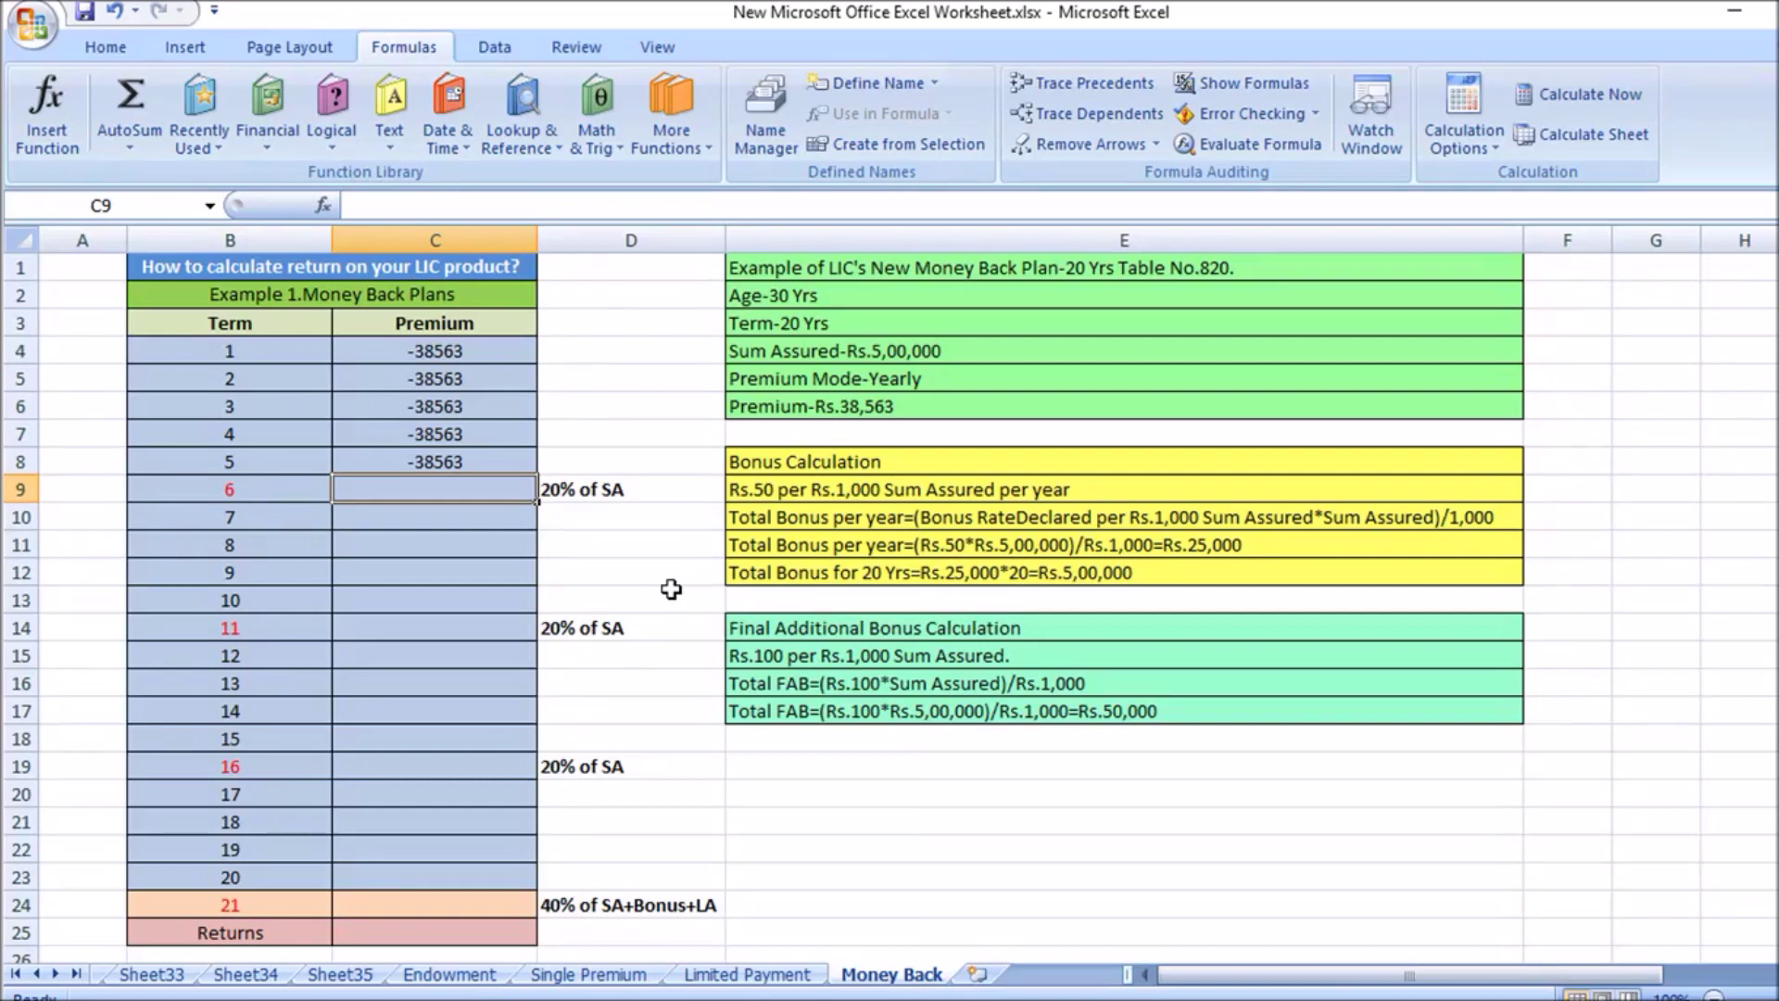
text(=-38563)
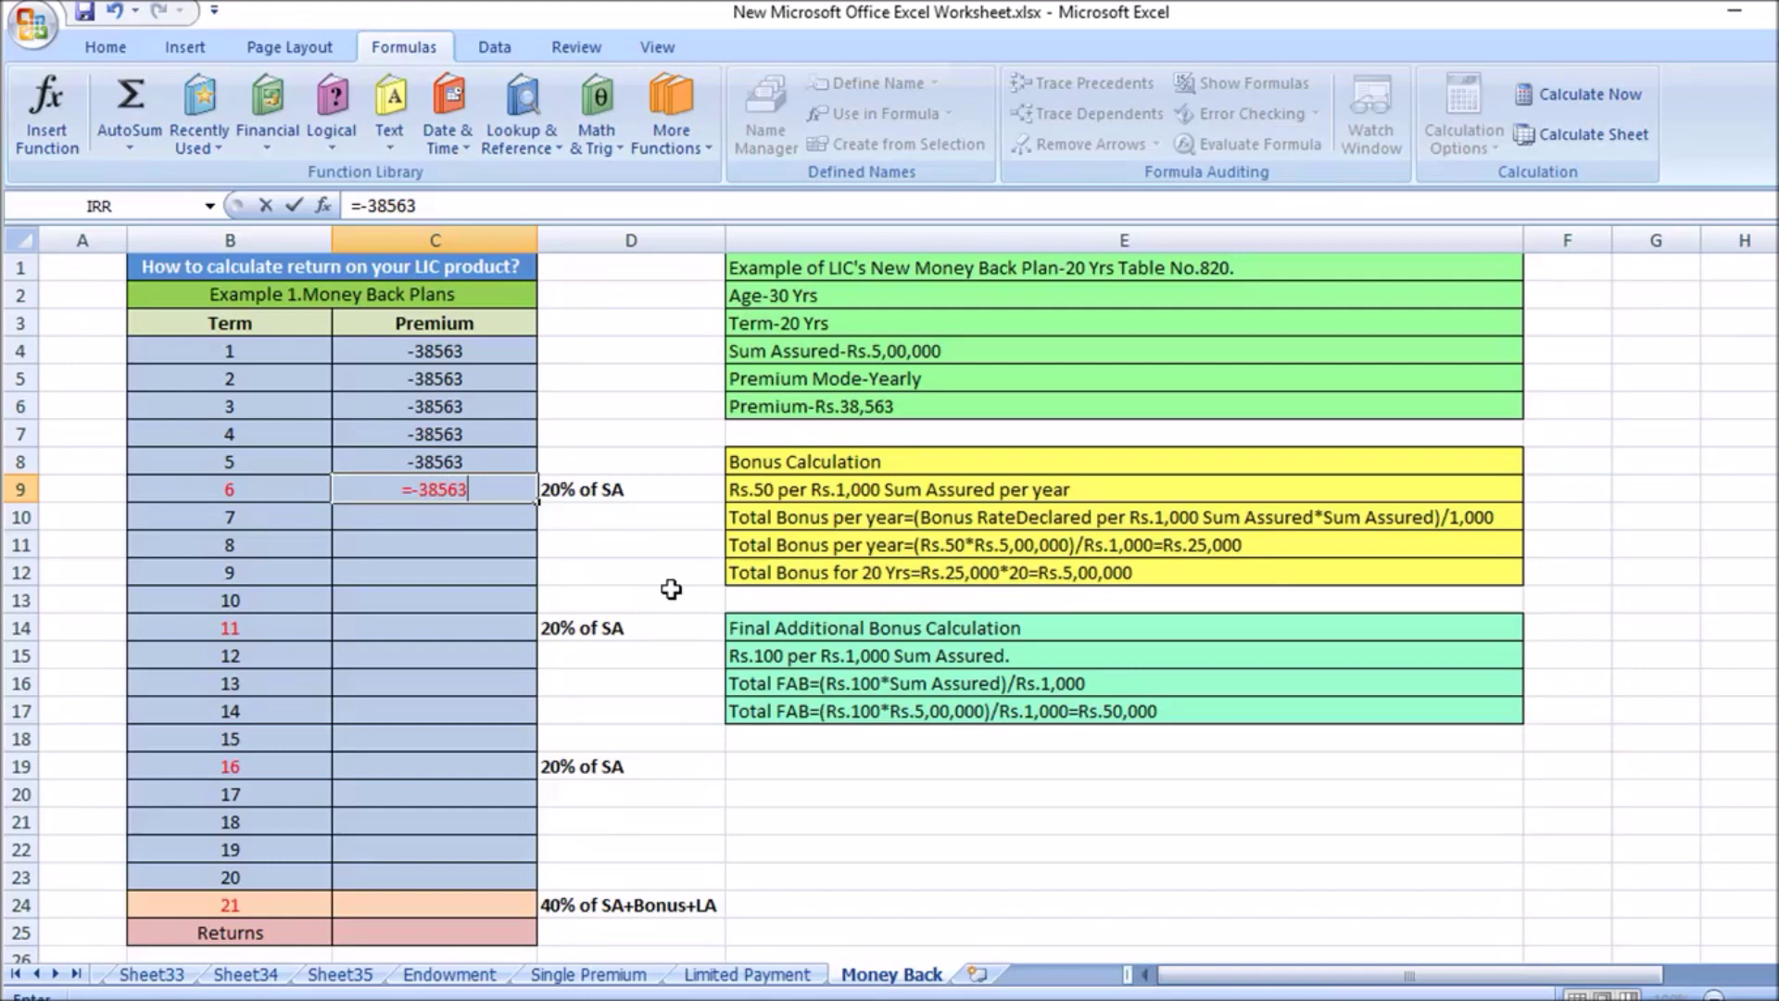
text(+100000)
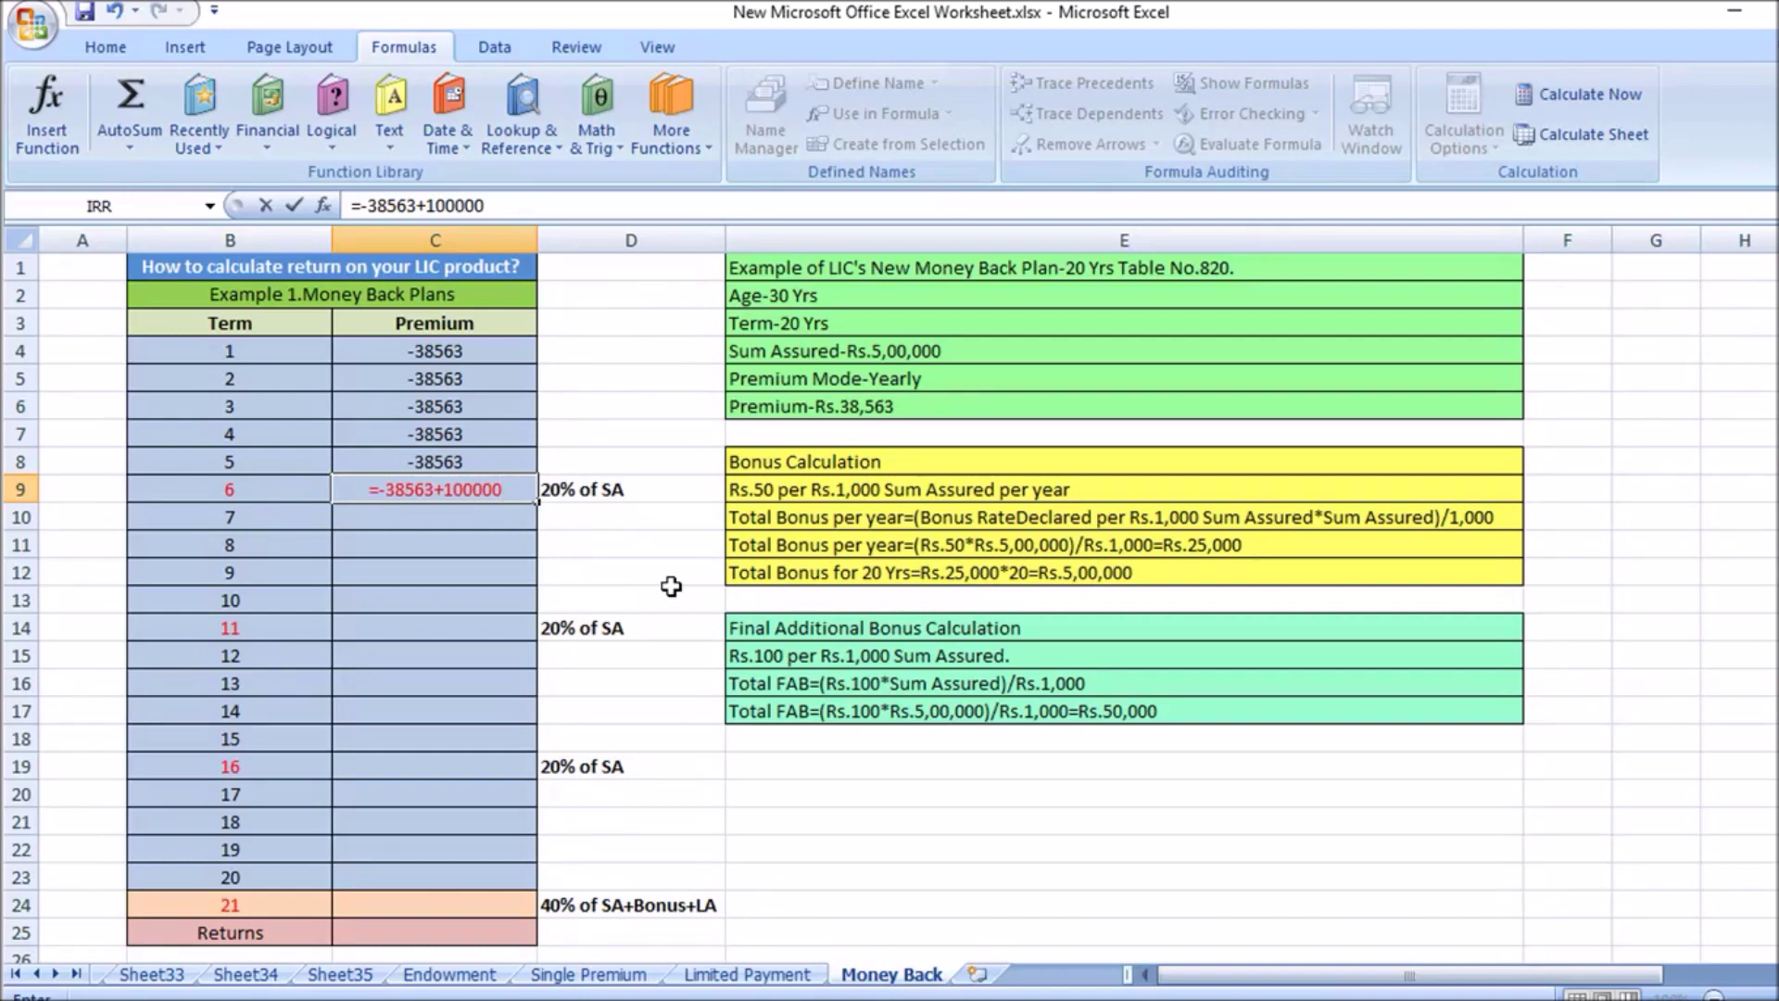
click(671, 589)
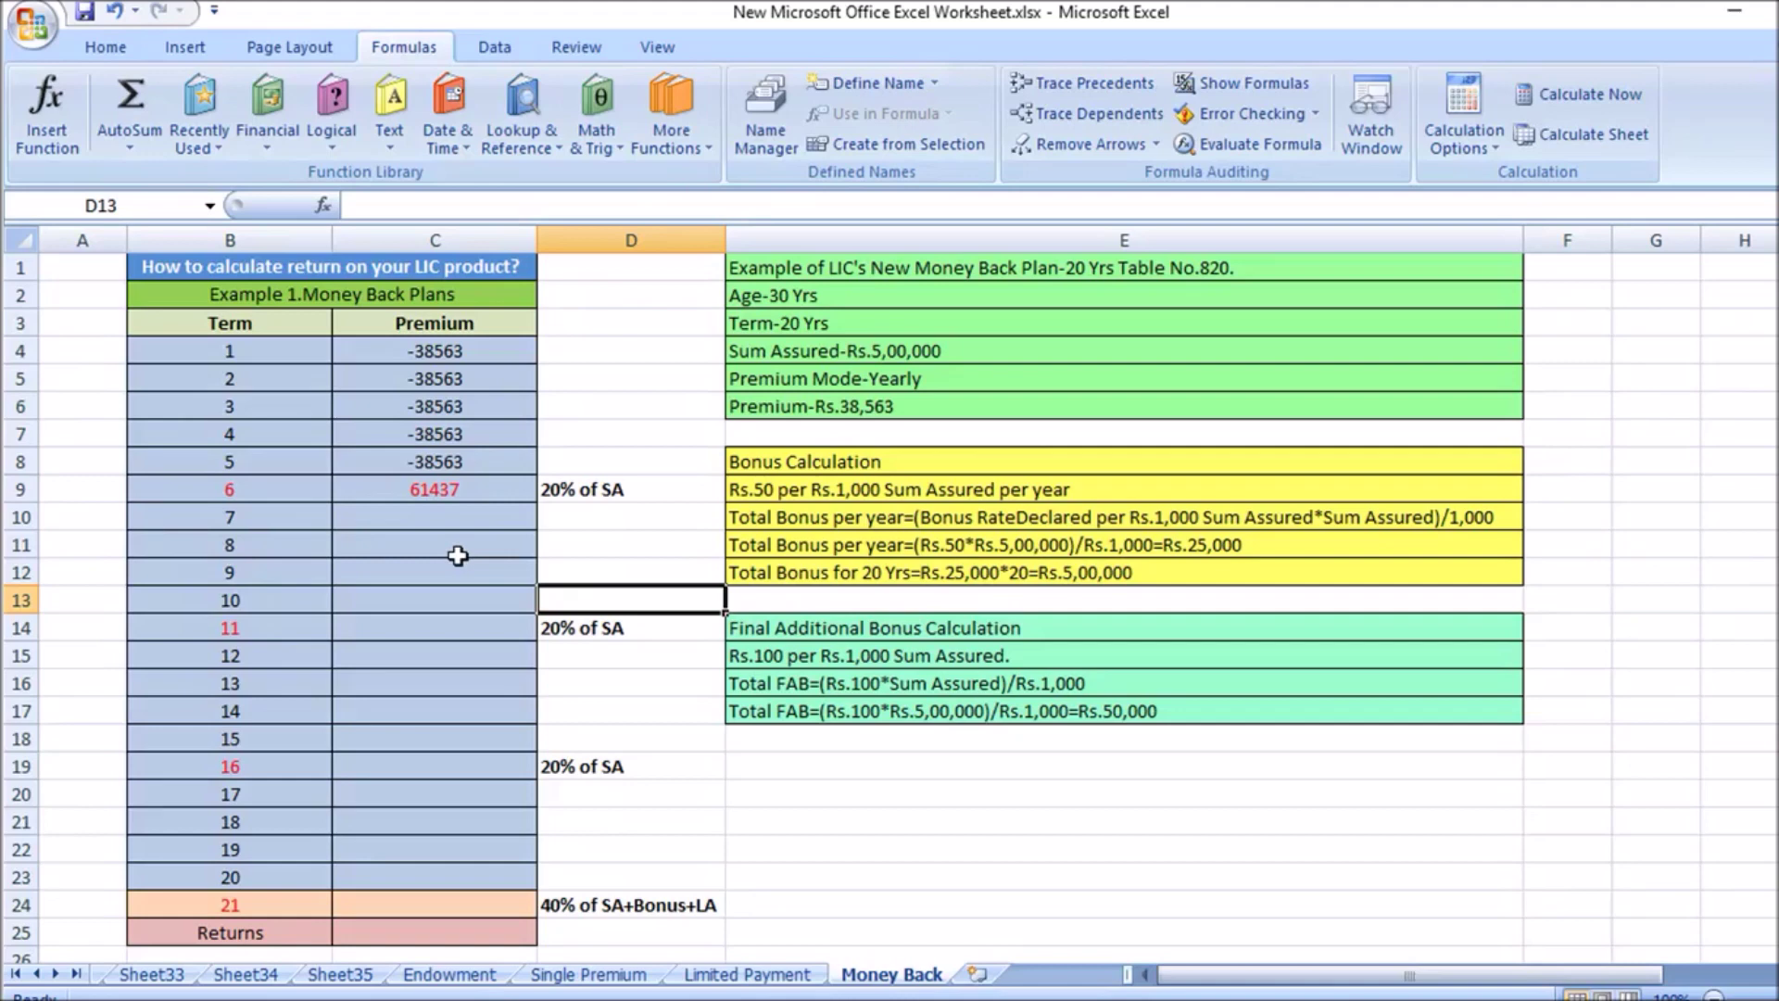
Enter -38563 as the year 7 premium and fill it down through year 10 (C10:C13).
click(427, 515)
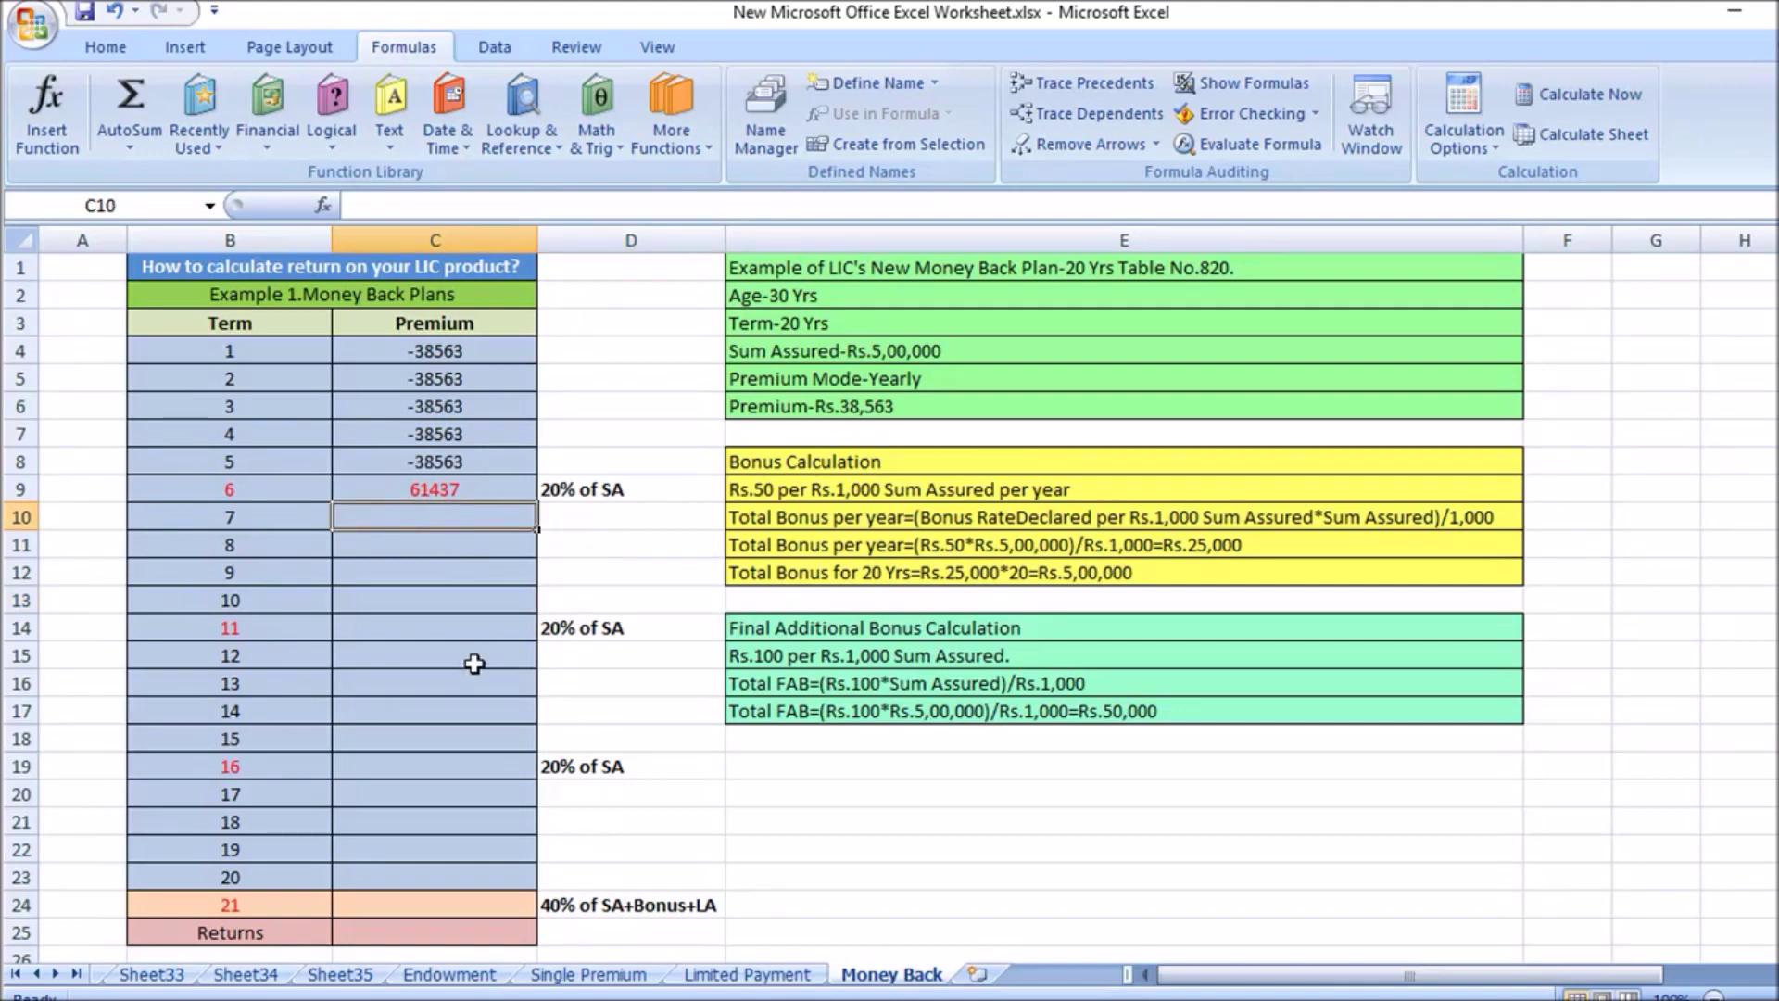
text(-)
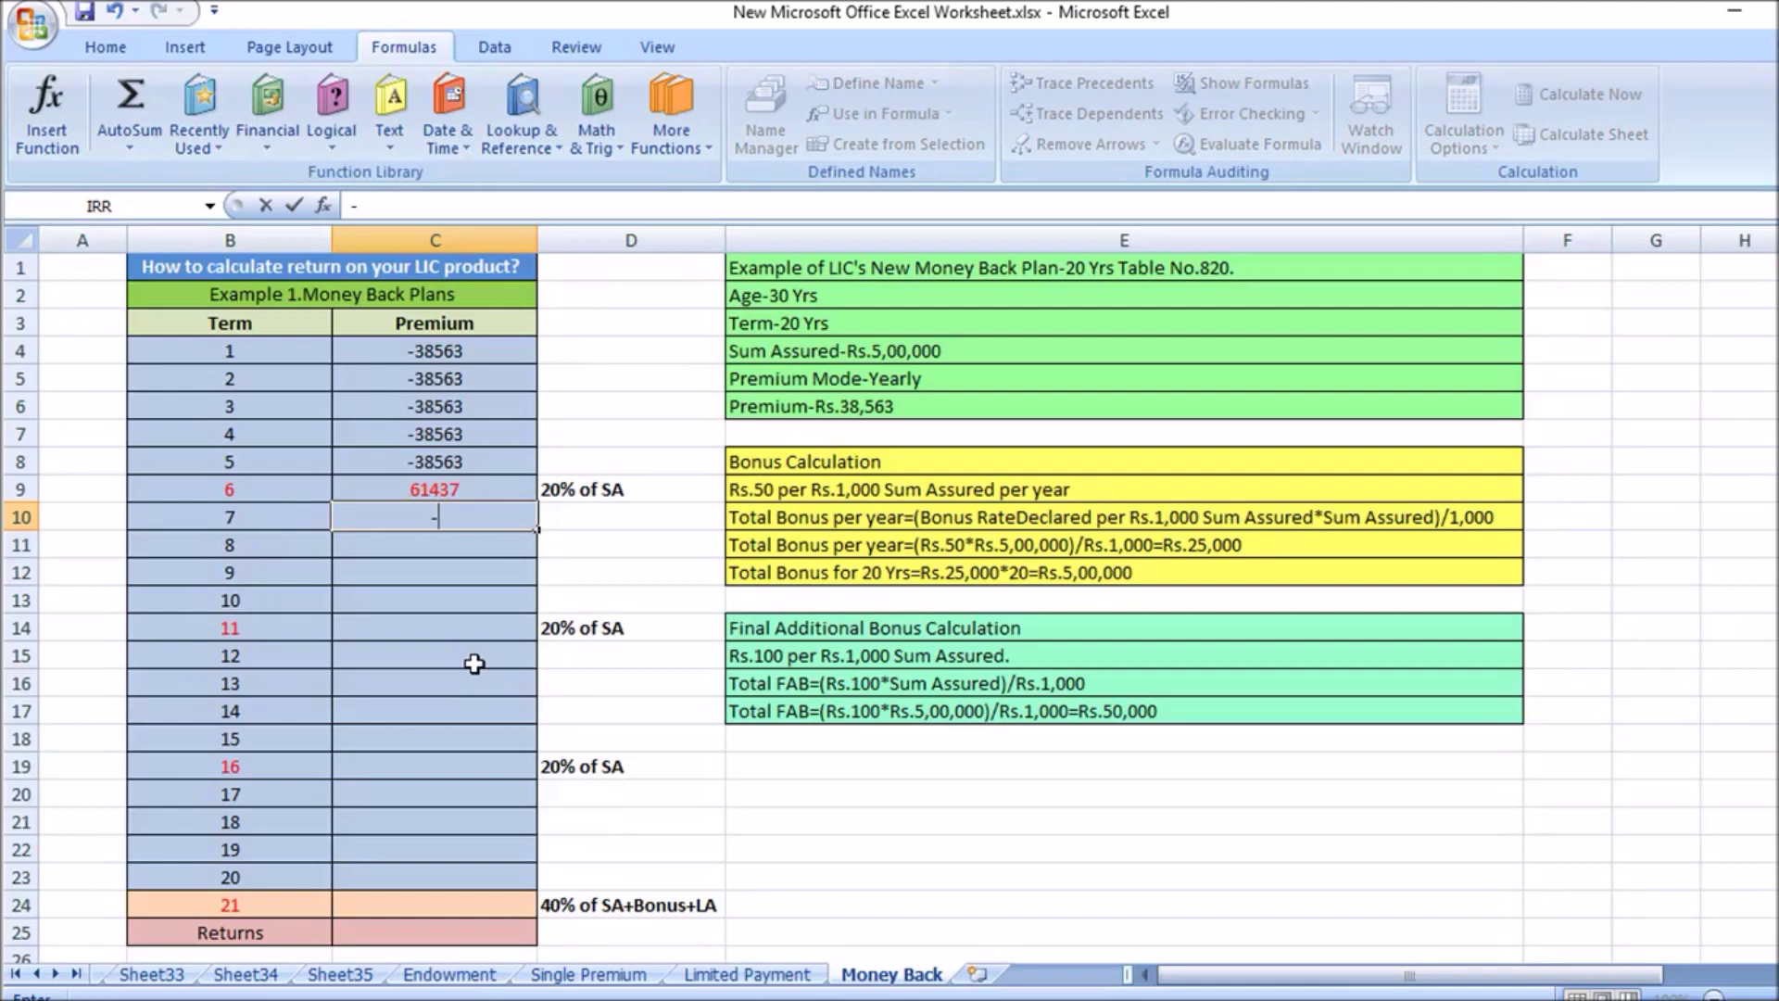
text(385)
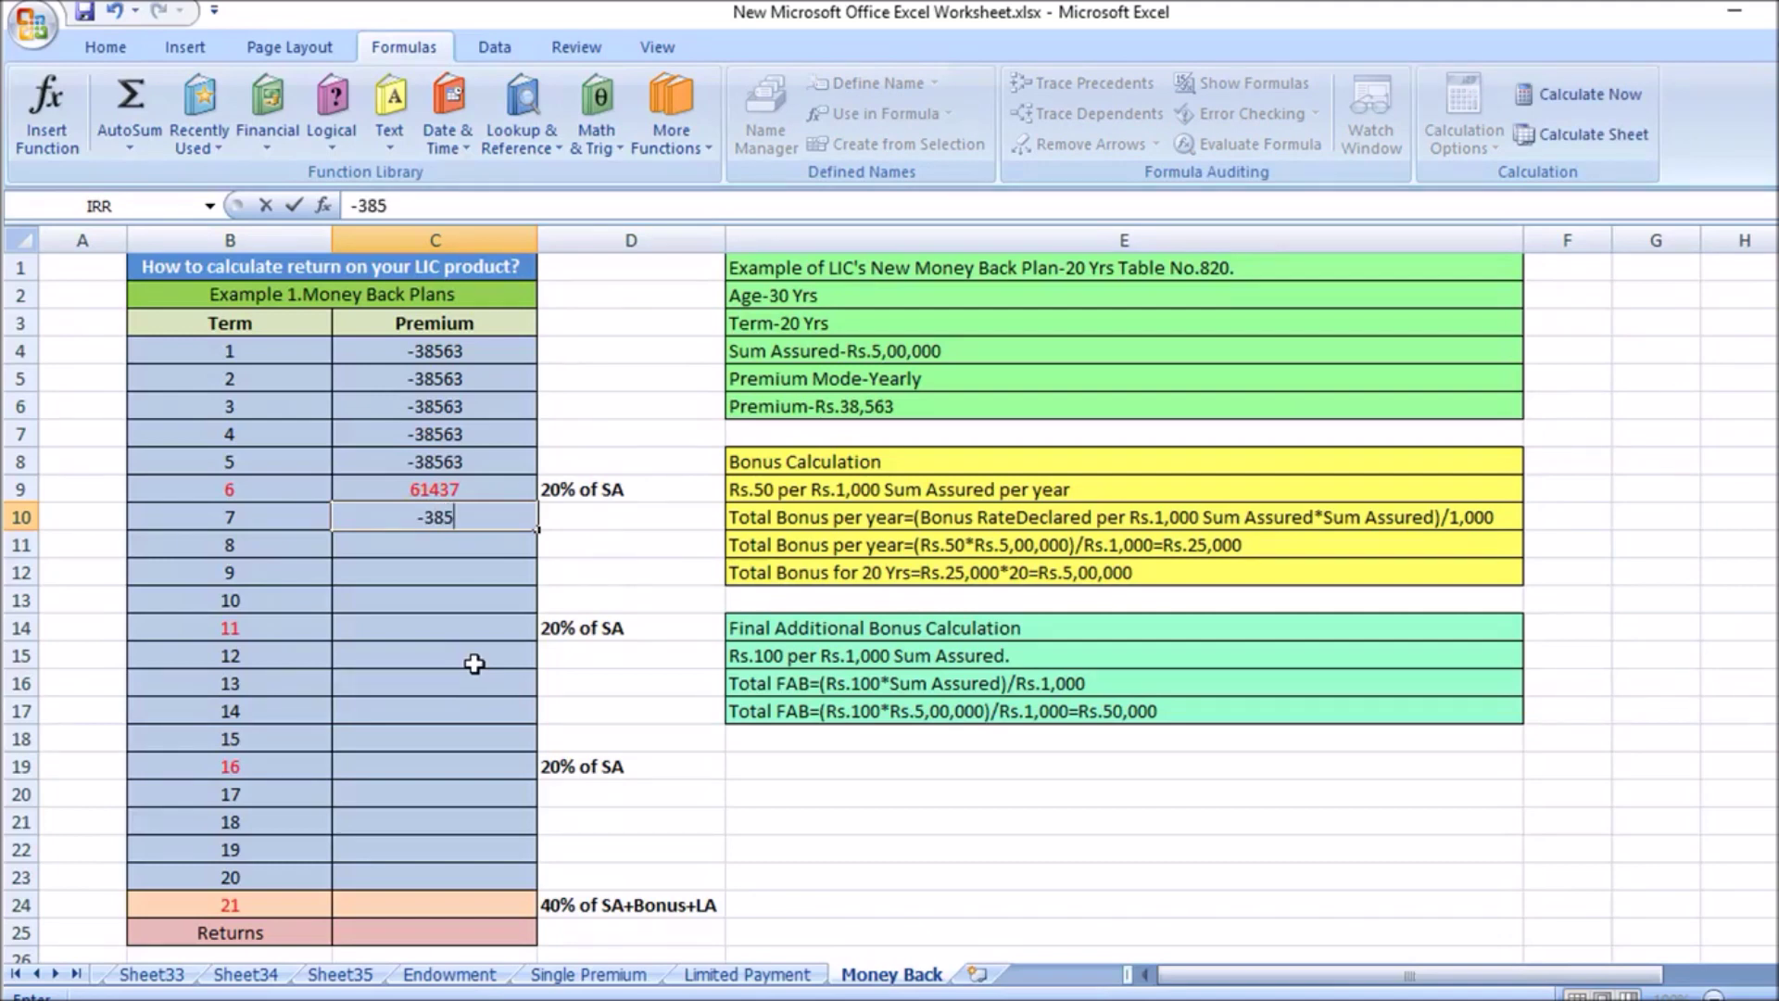
text(63)
click(609, 586)
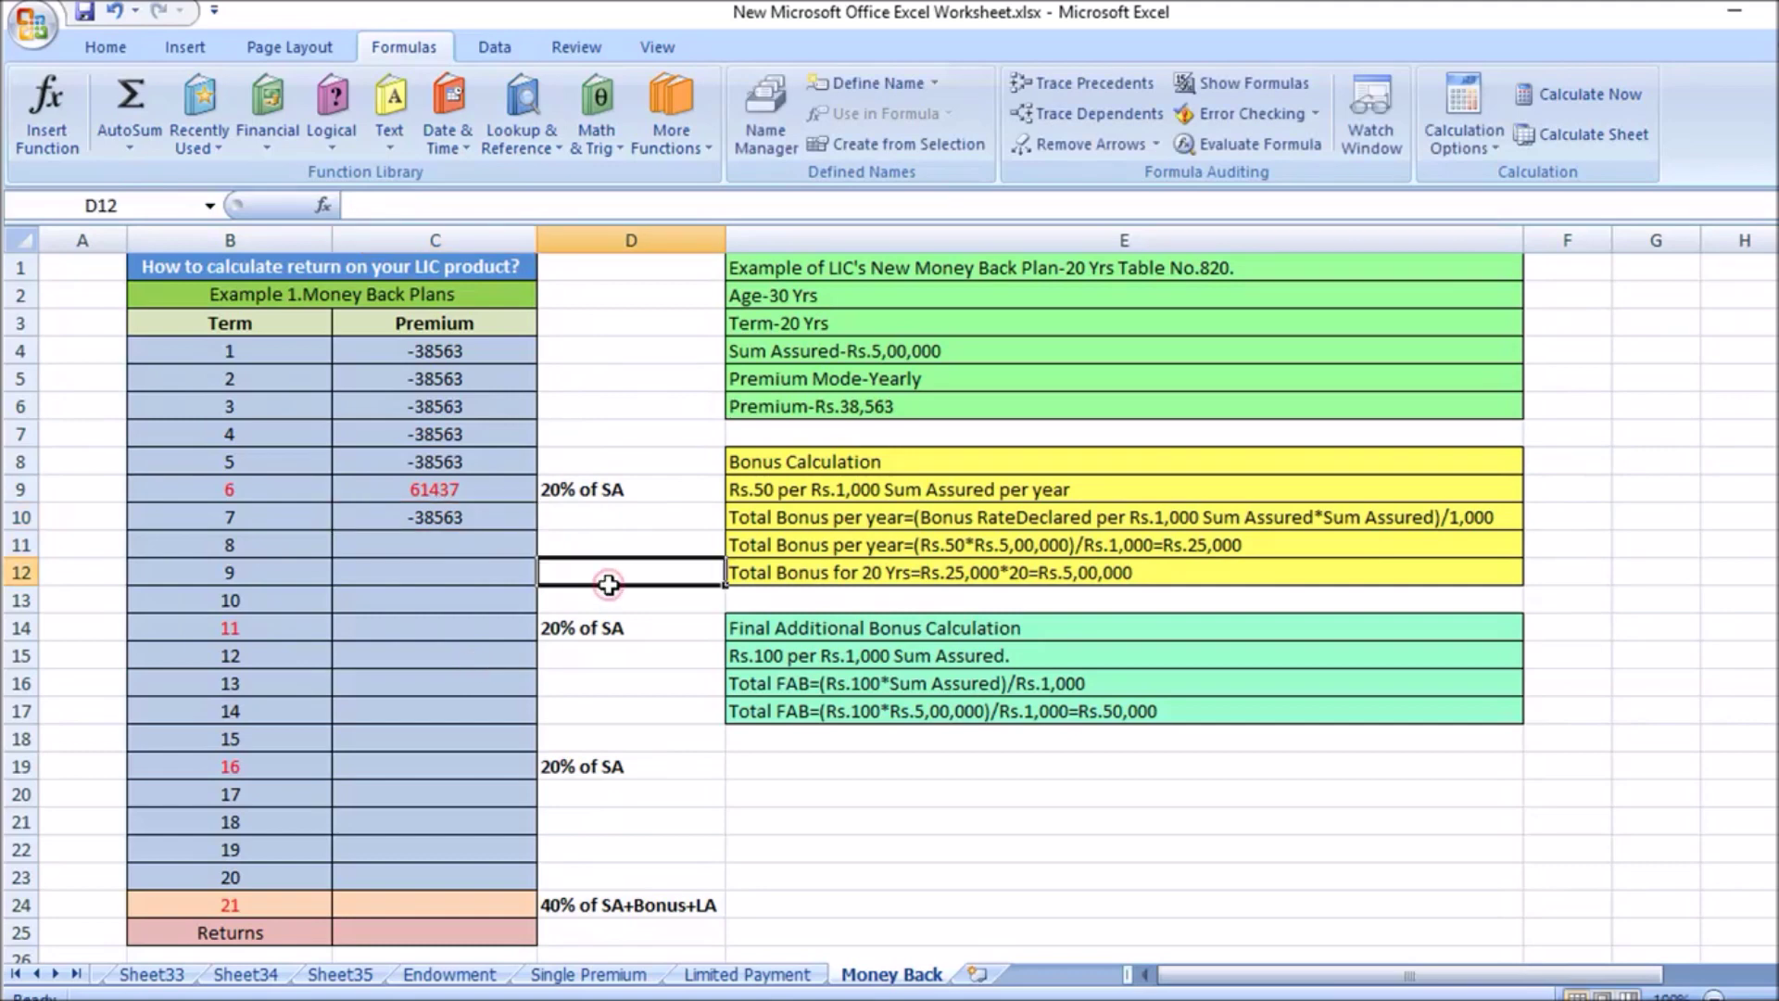
drag(429, 519, 434, 601)
key(ctrl+d)
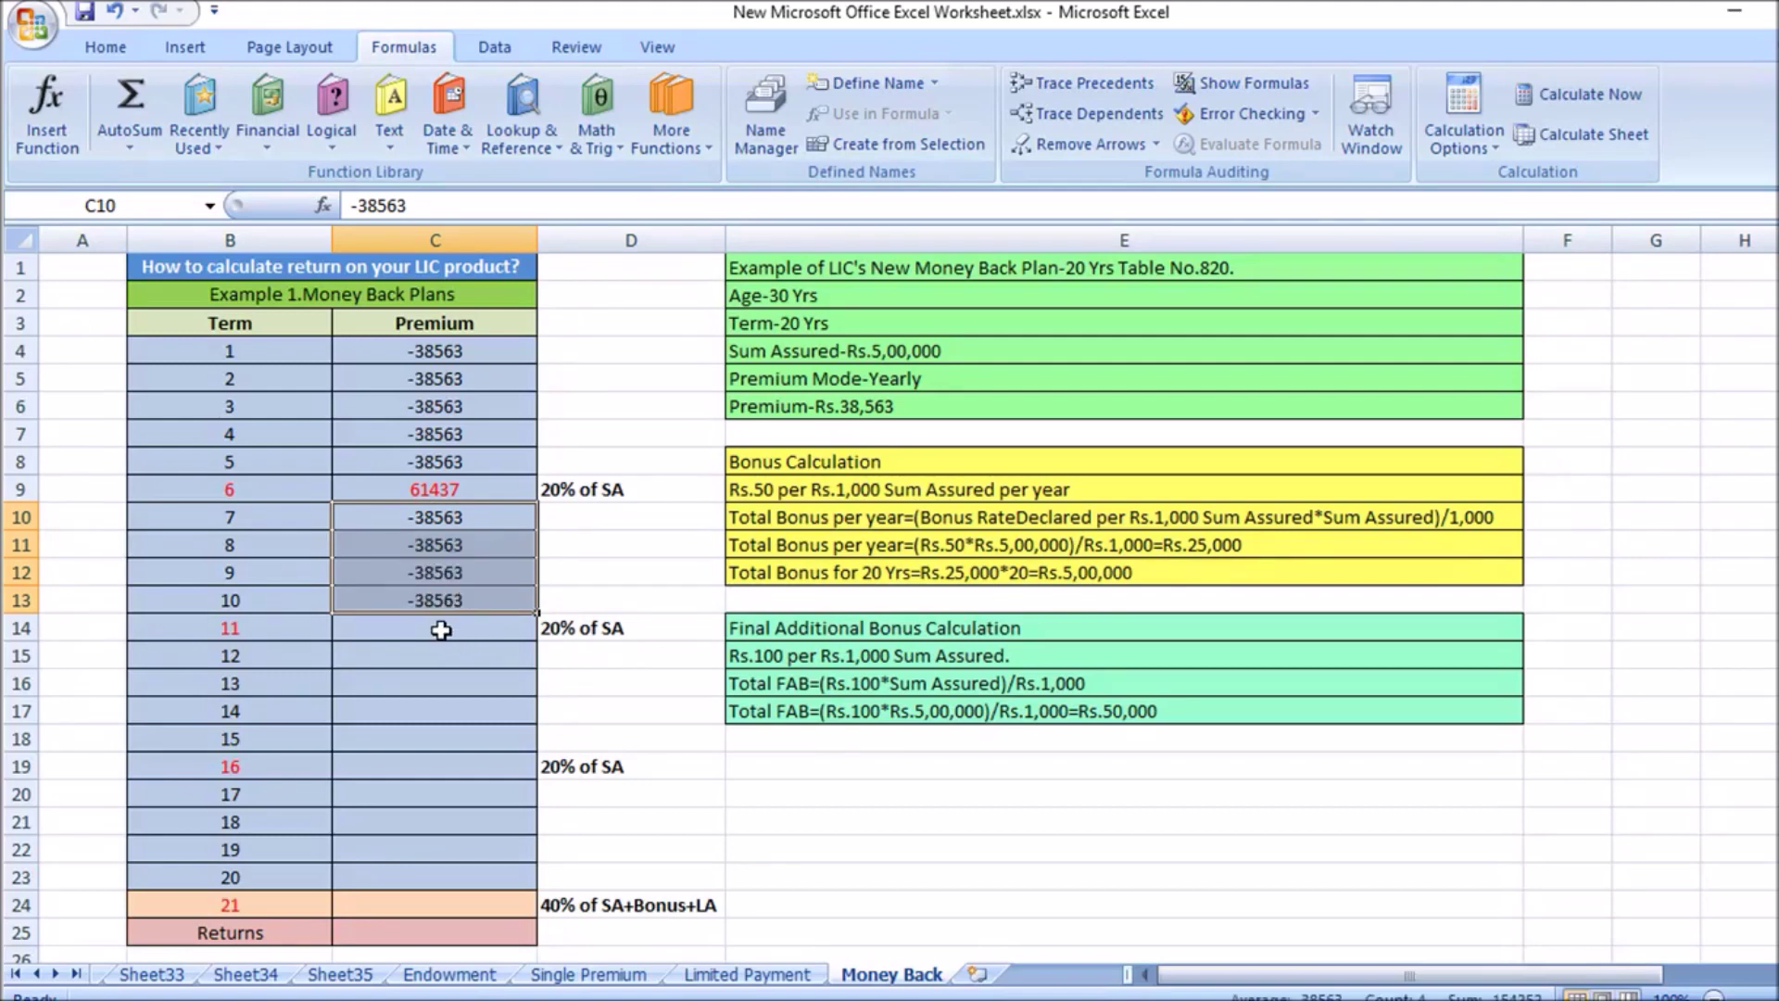
Enter 61437 as the year 11 net payout in cell C14.
click(441, 630)
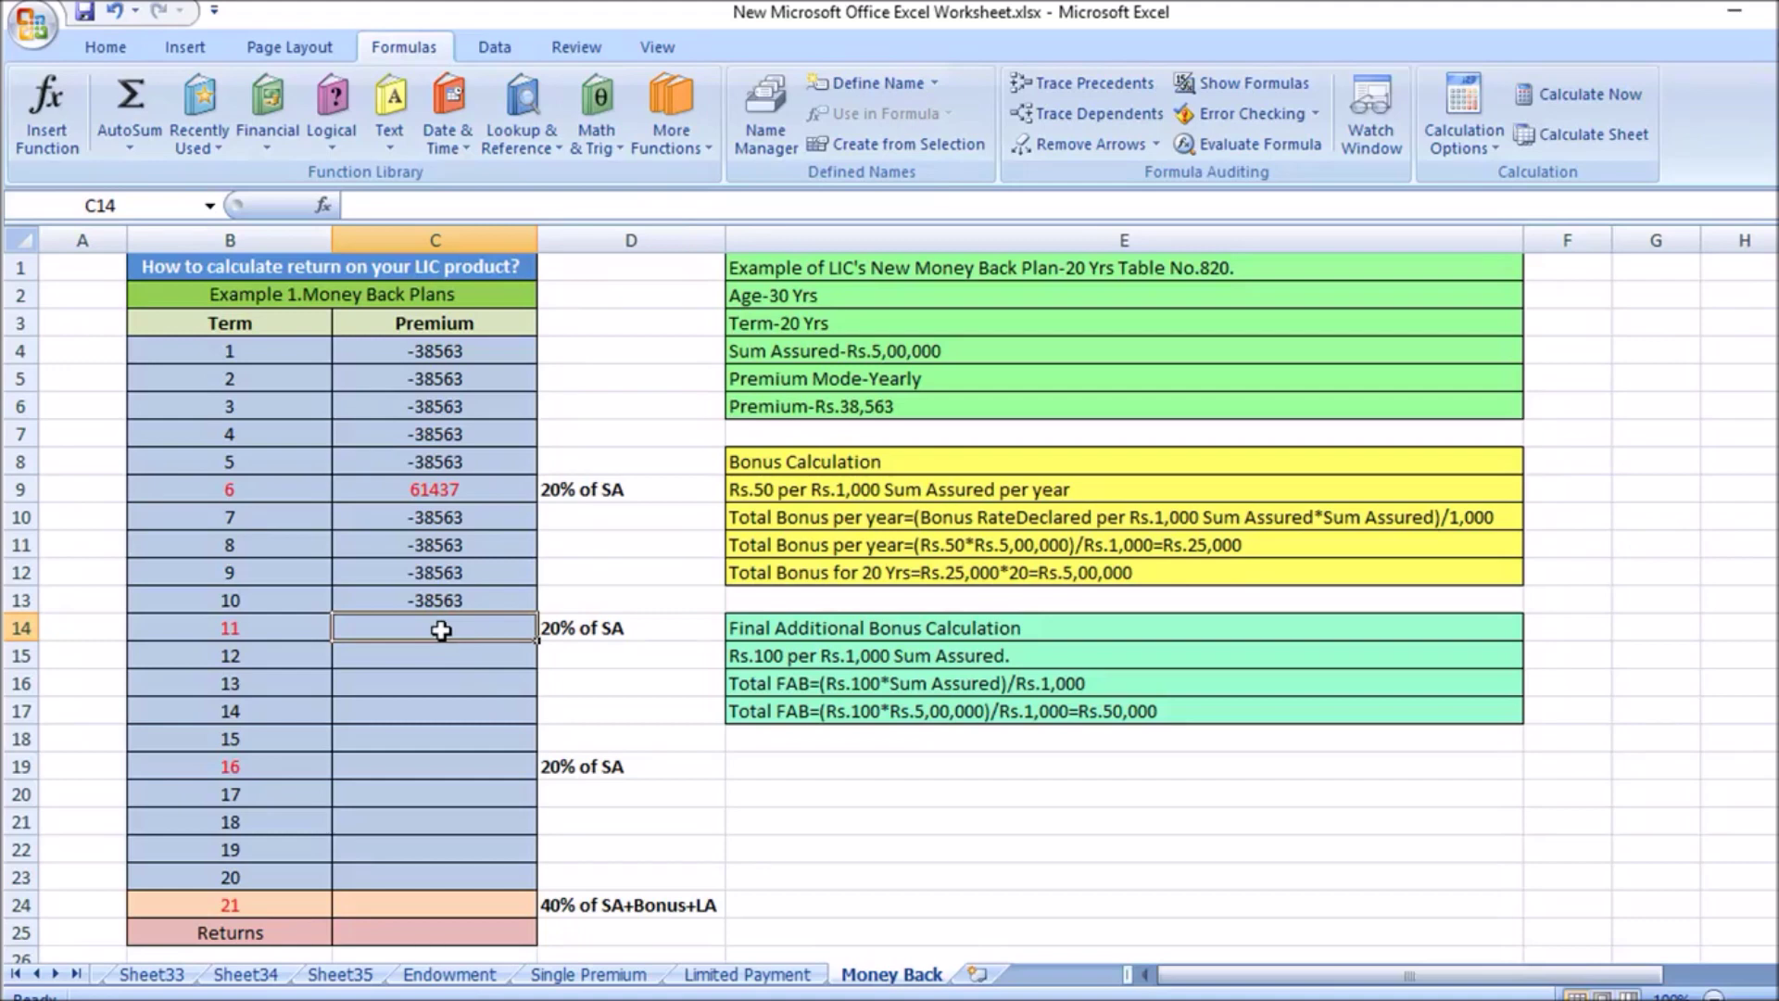
text(61)
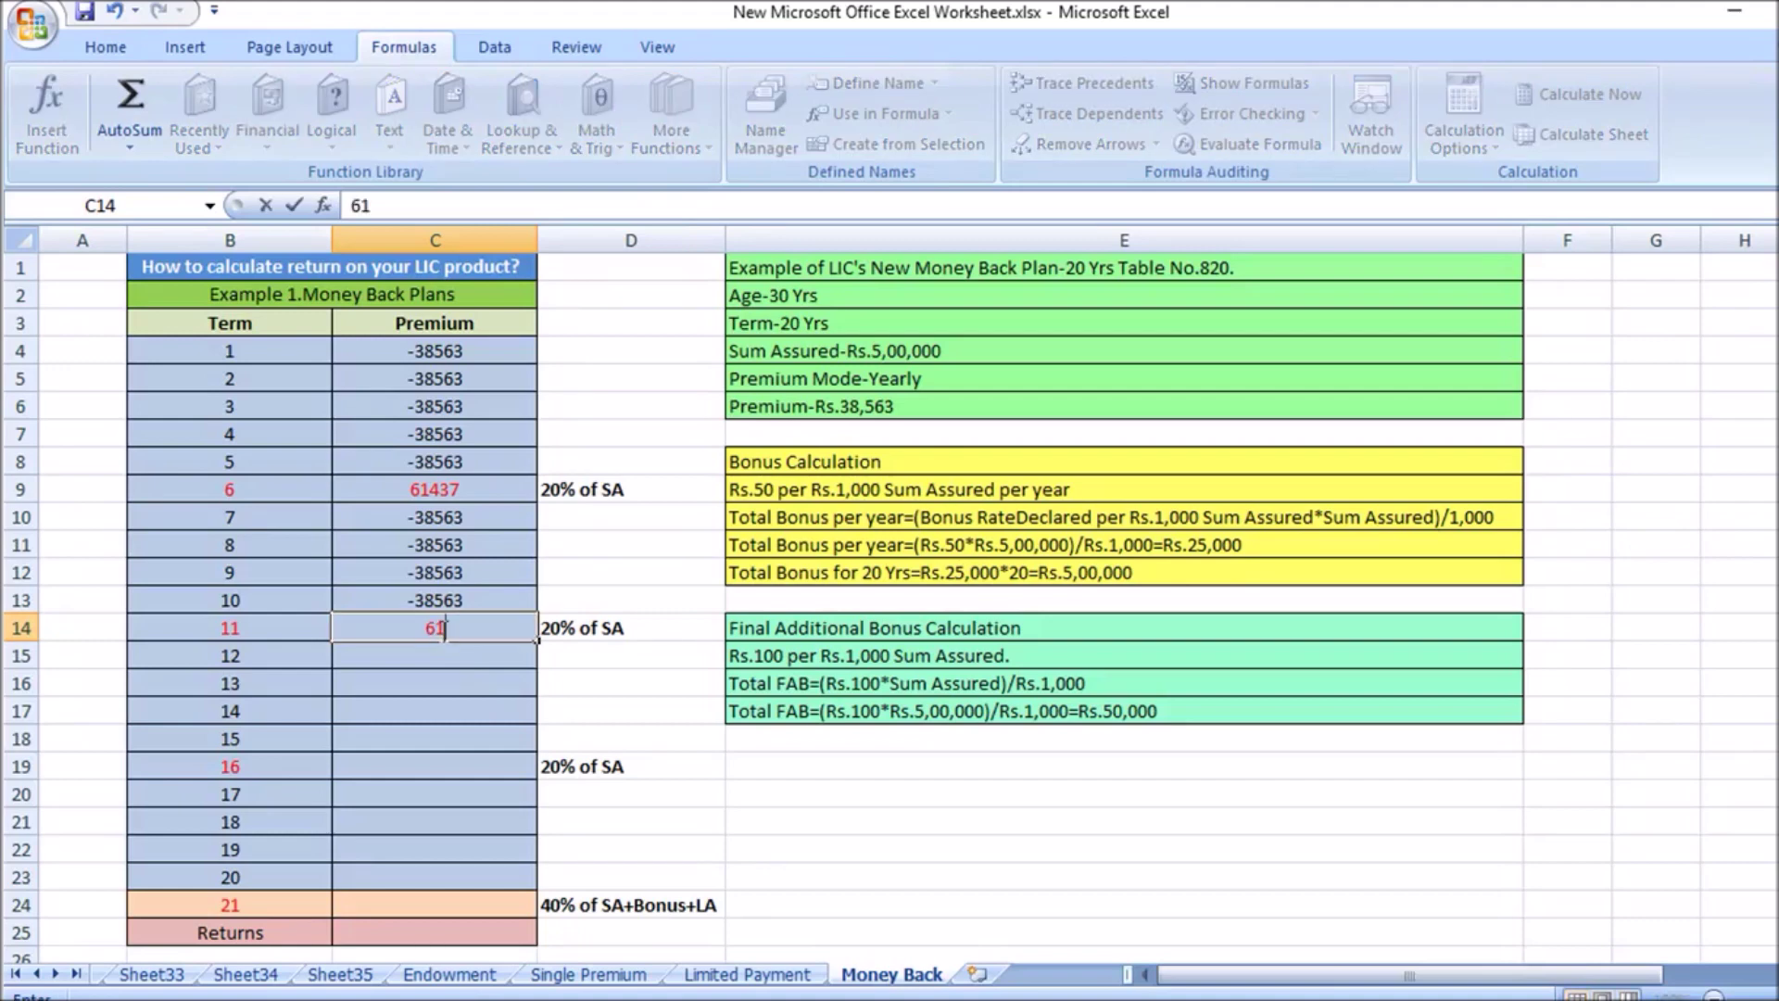
text(437)
click(651, 727)
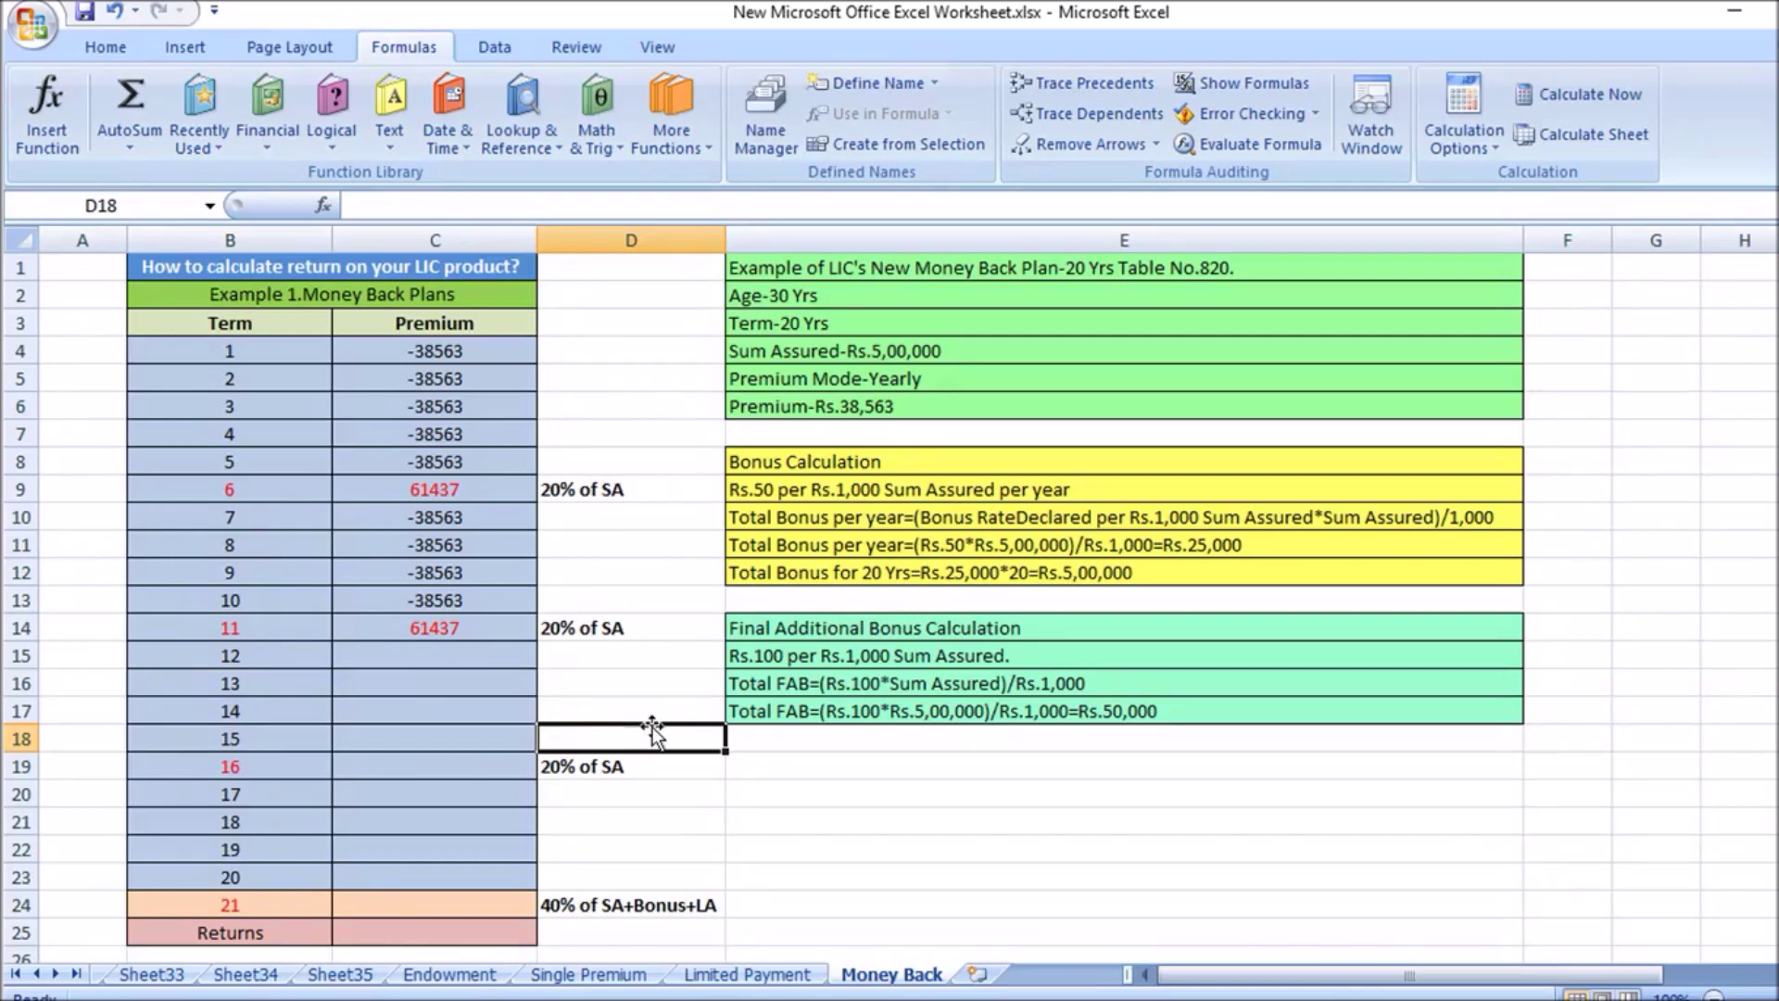
Enter -38563 as the year 12 premium and fill it down through year 15 (C15:C18).
click(405, 655)
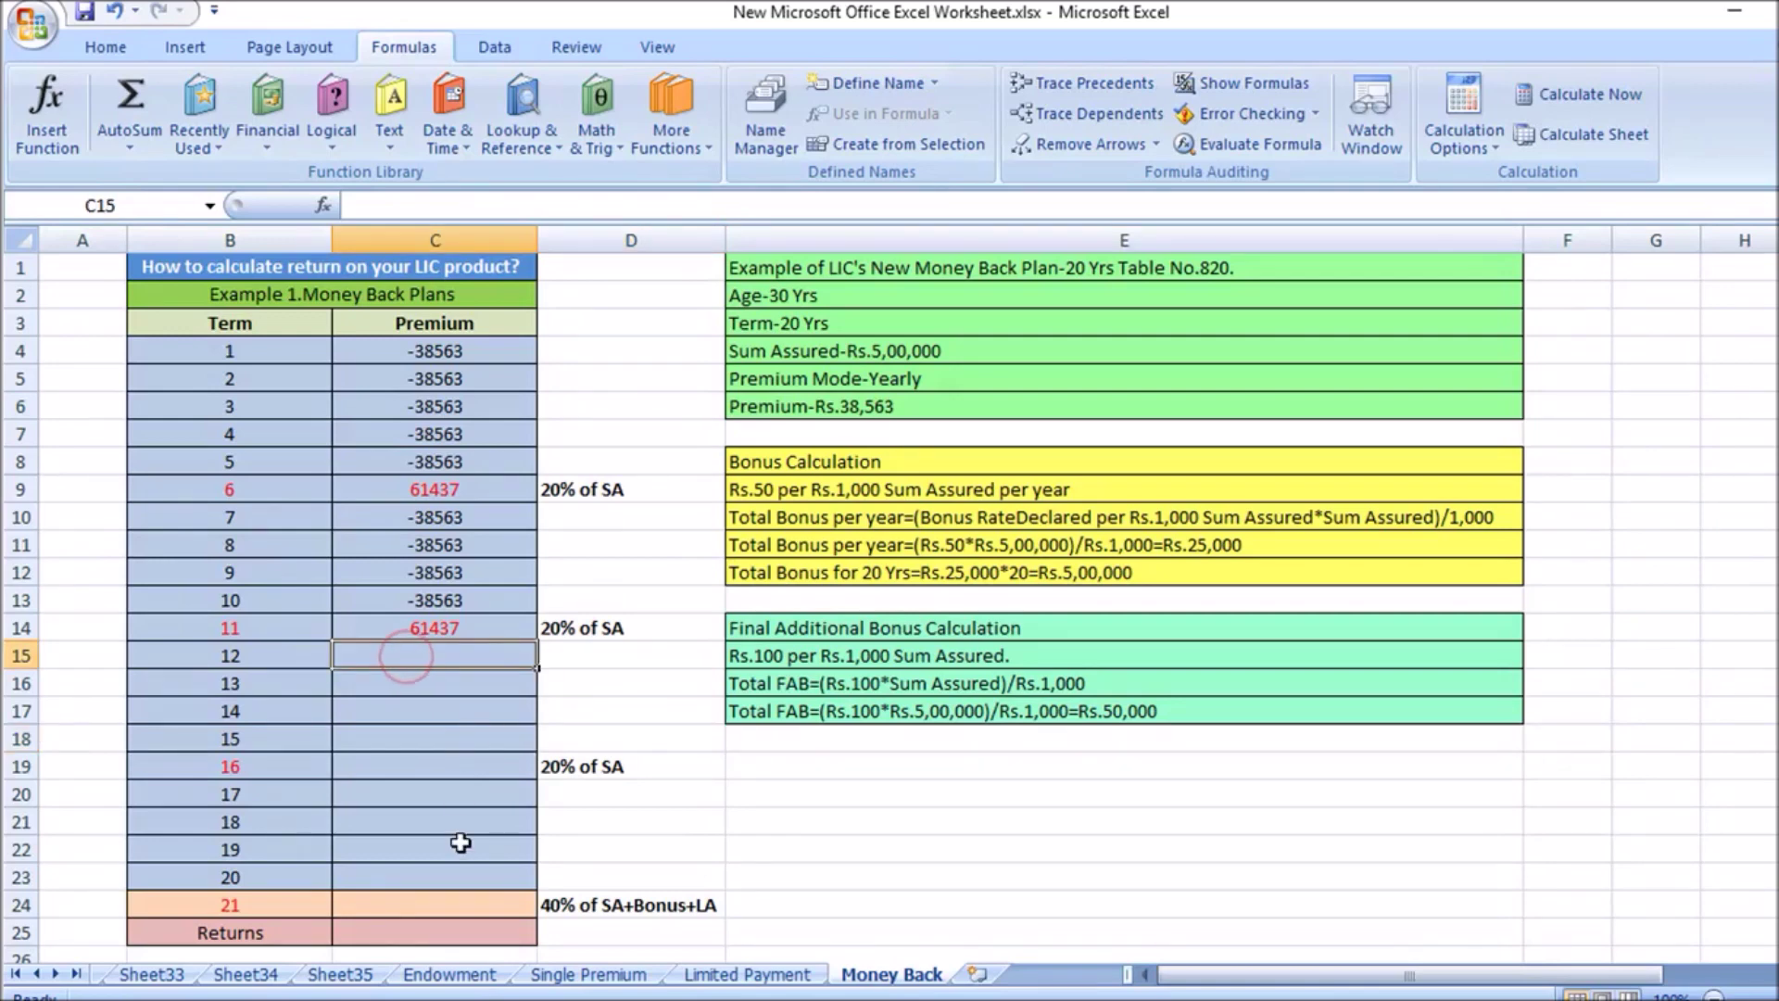
text(-38563)
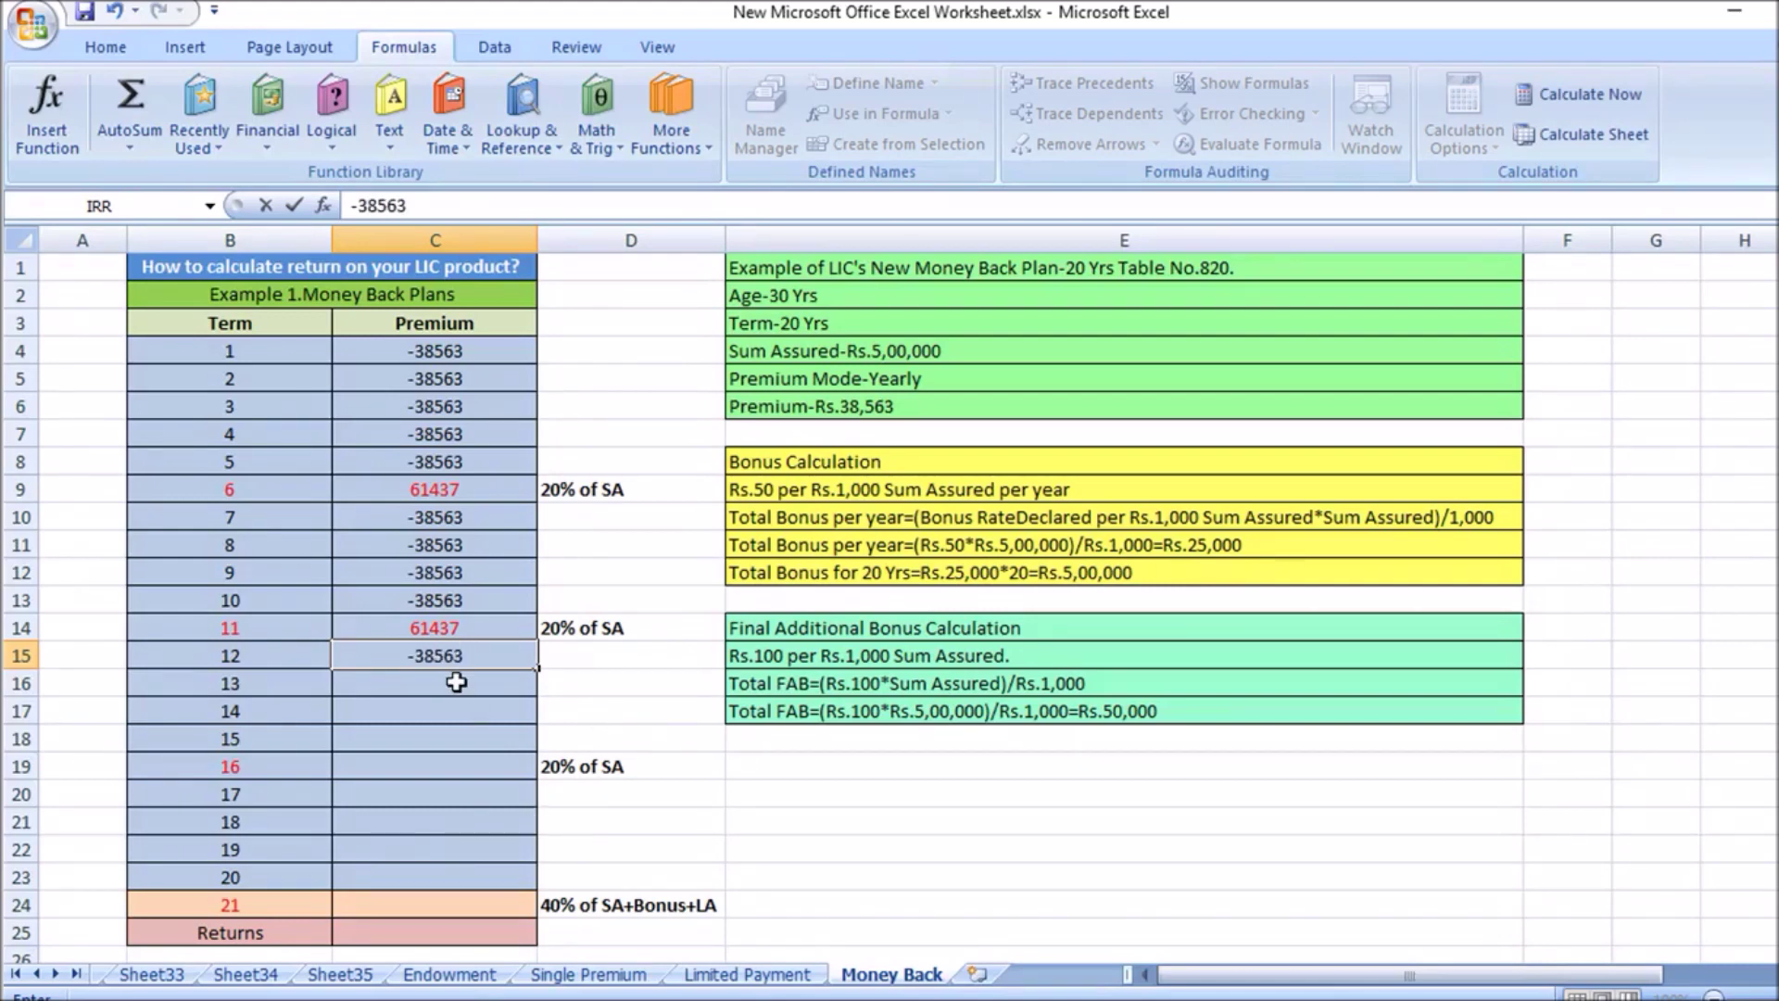
click(435, 709)
drag(433, 656, 434, 736)
key(ctrl+d)
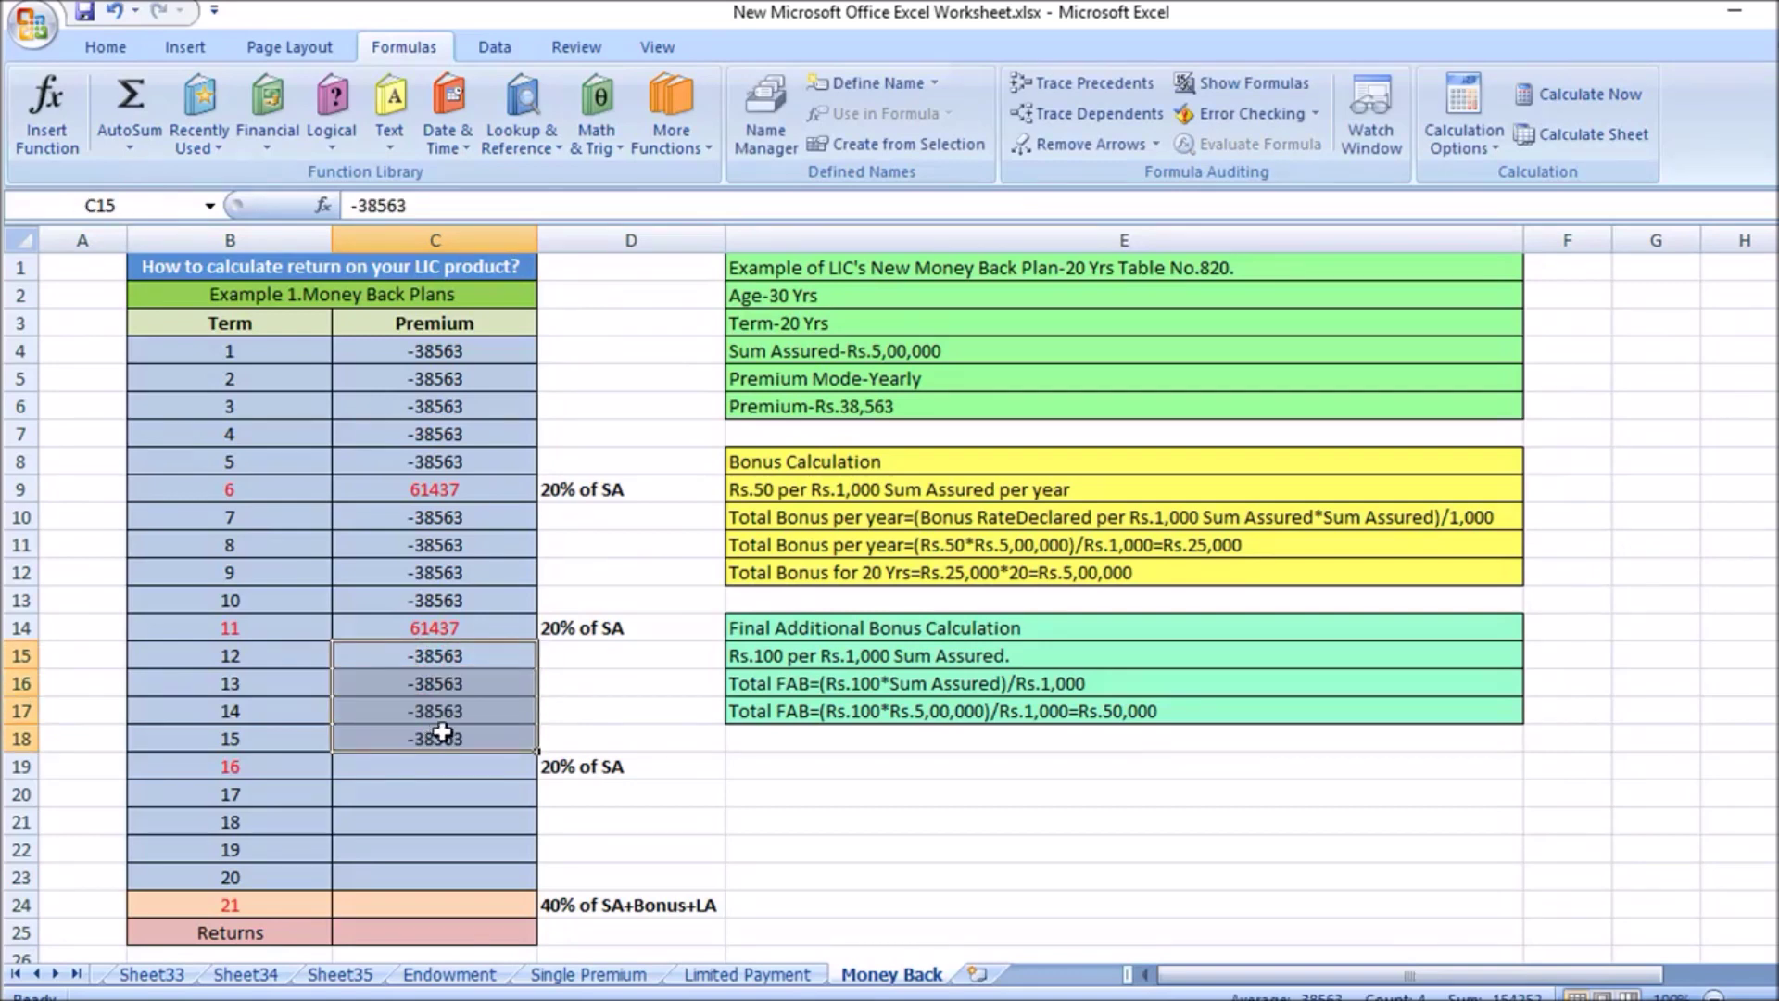
click(414, 767)
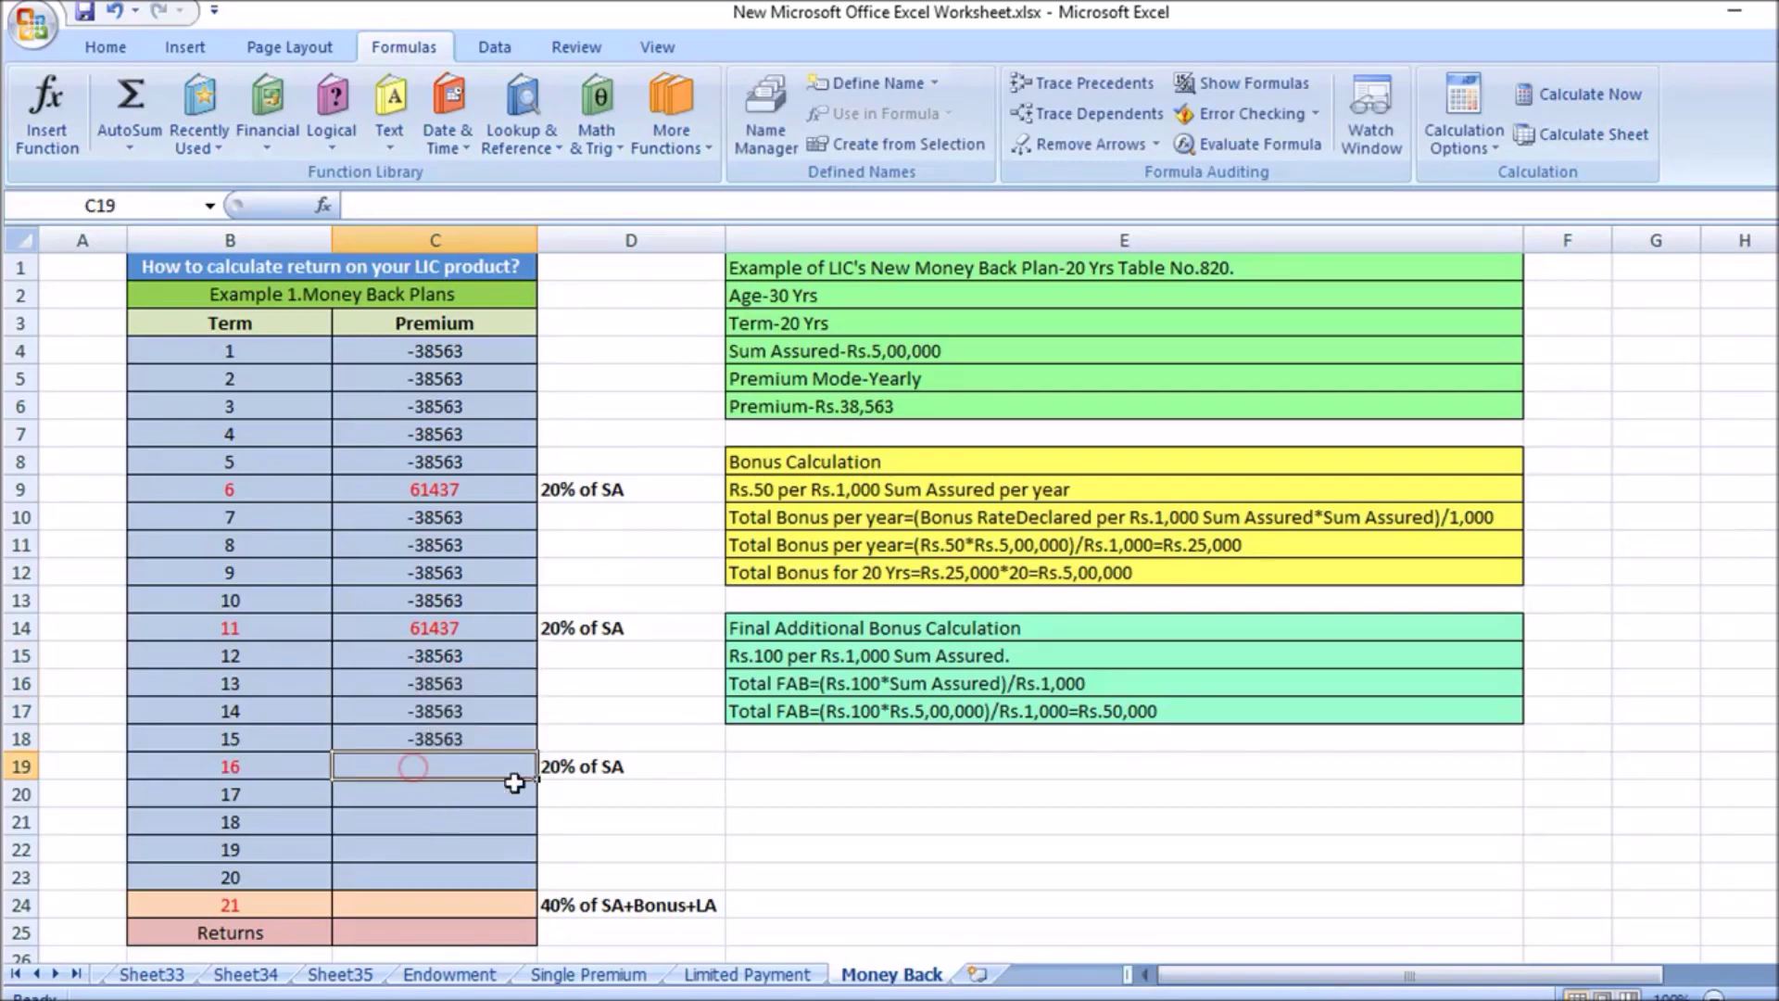
text(=100)
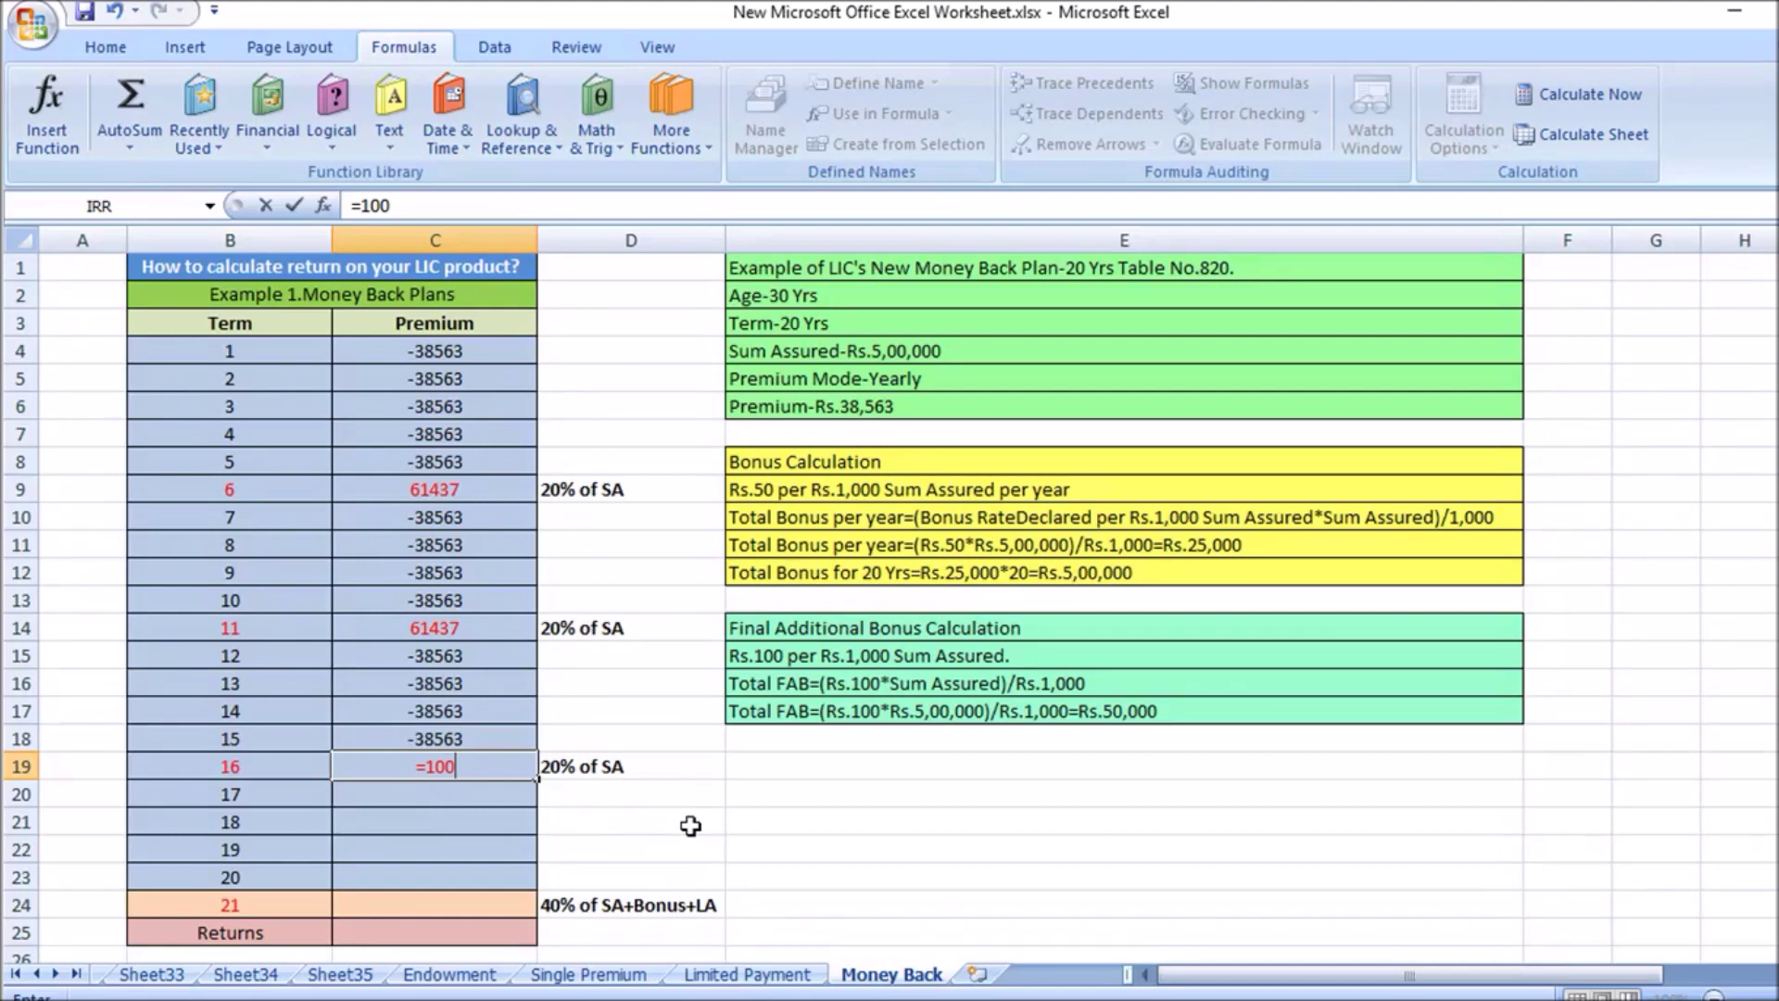
text(000-38563)
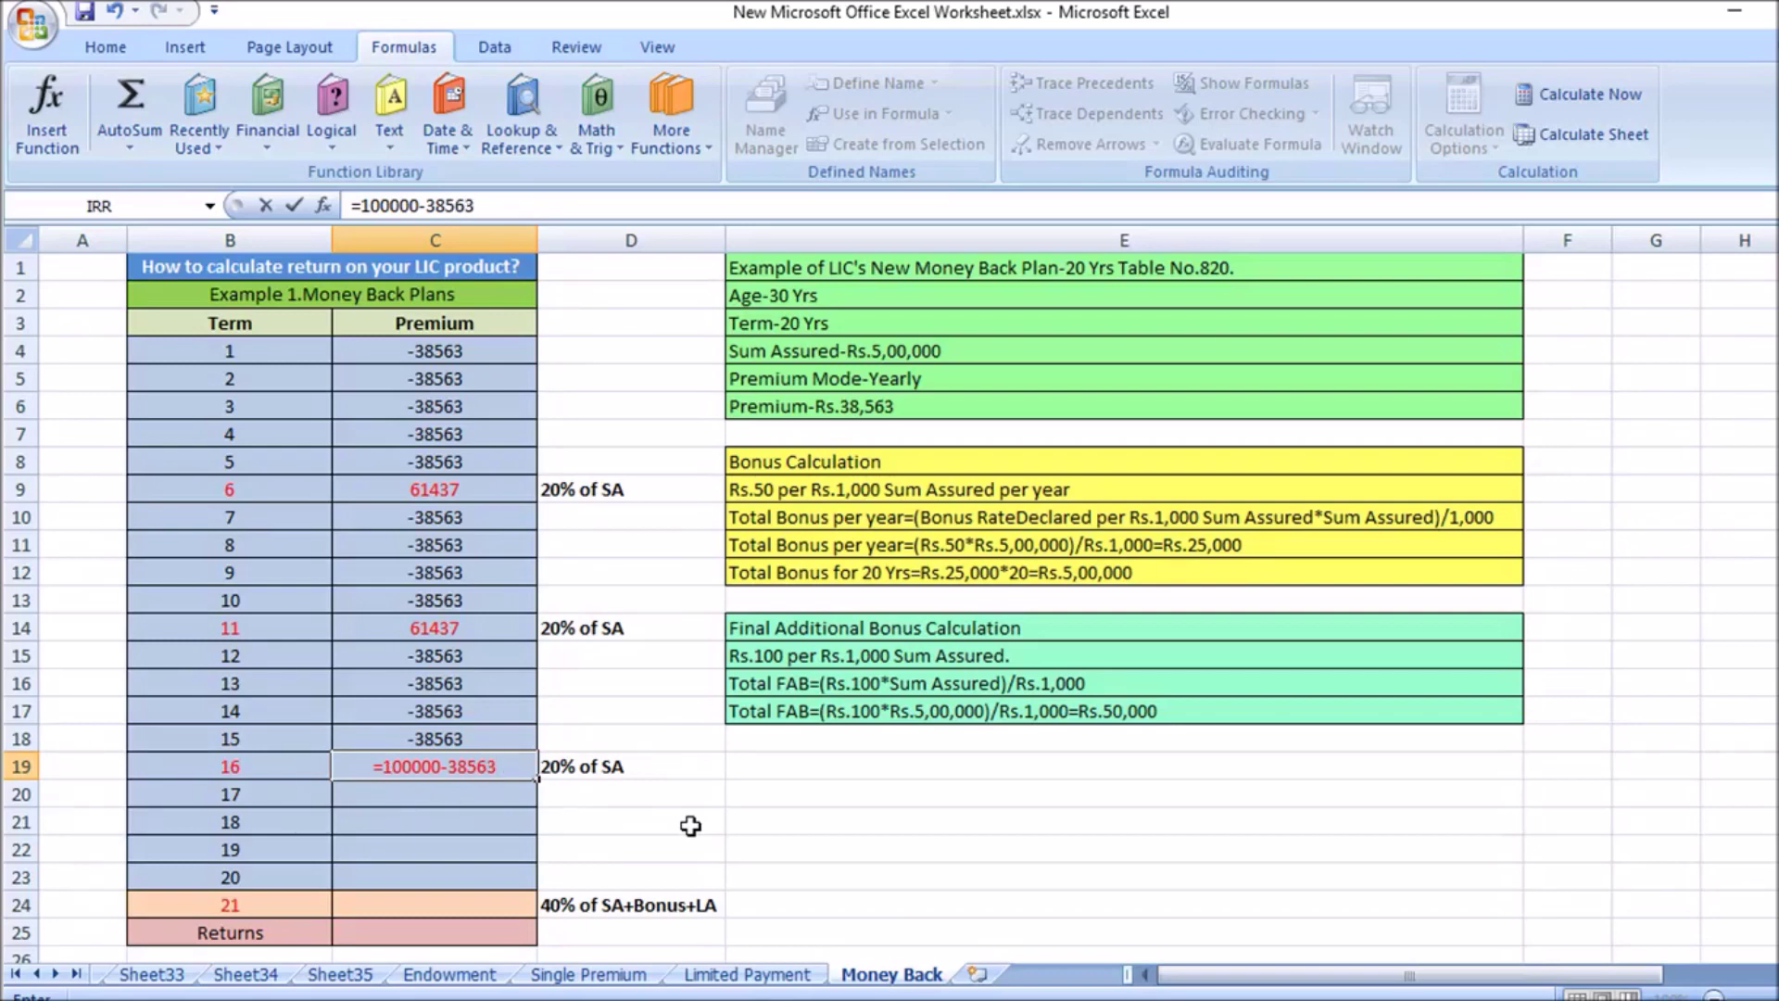
key(Return)
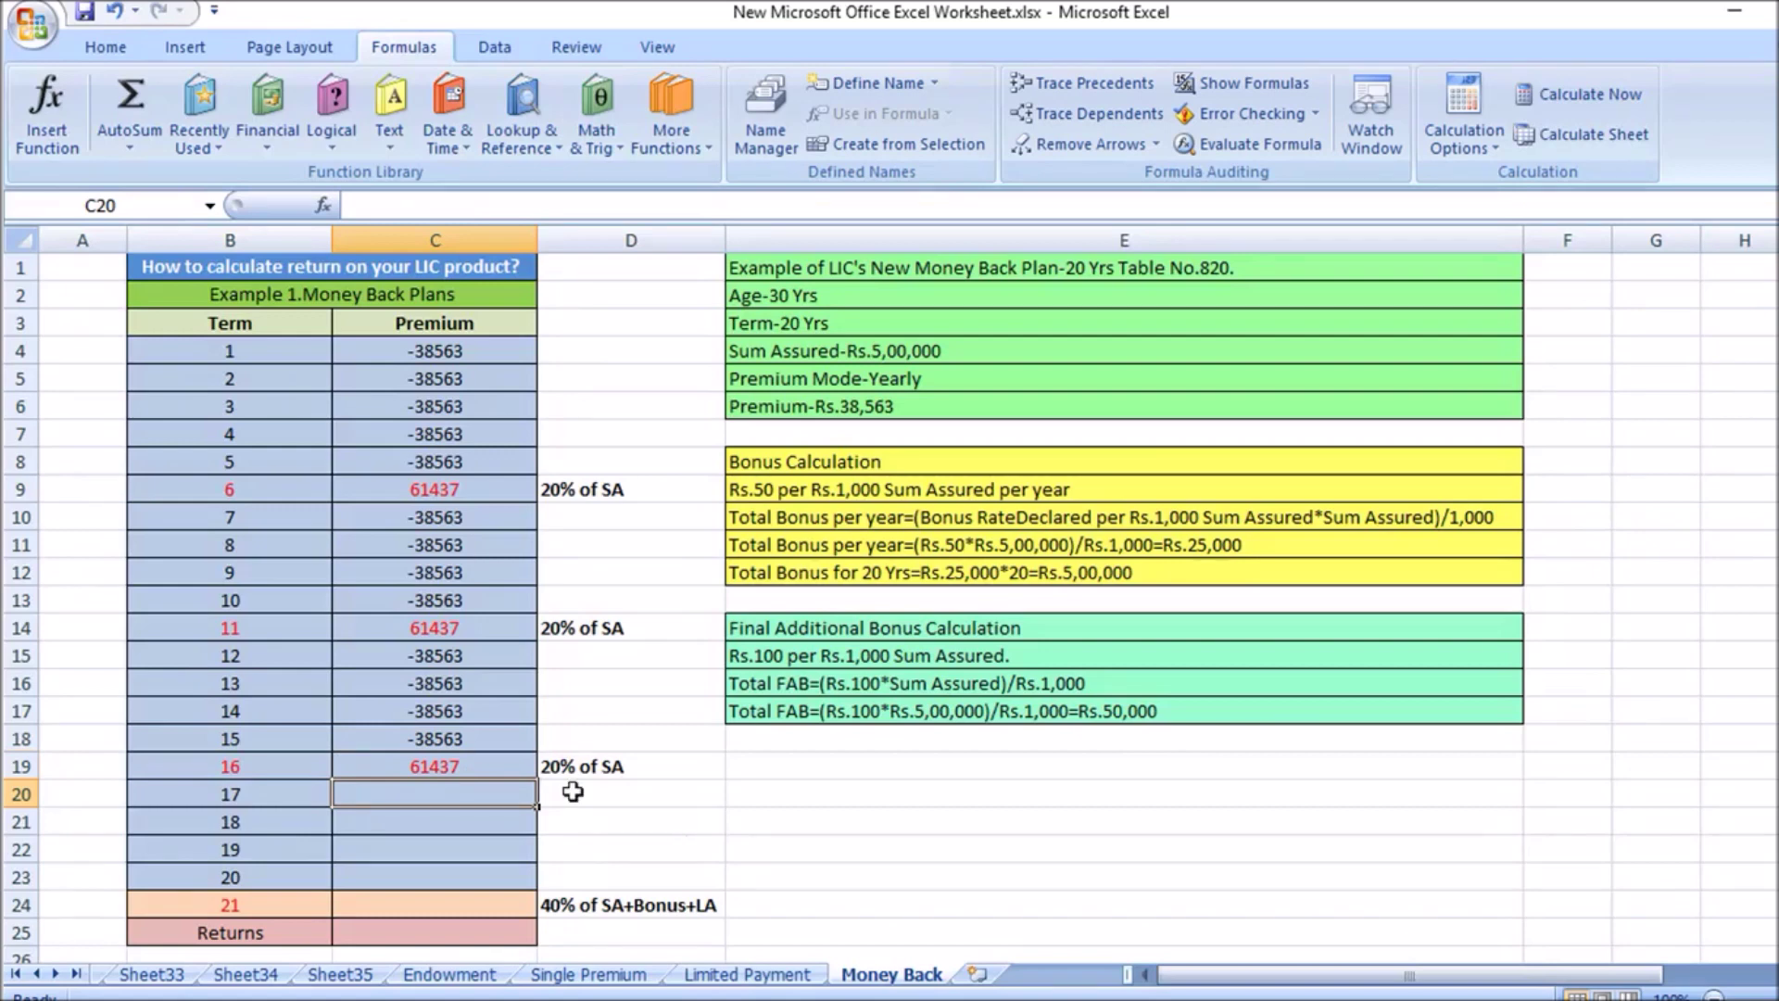
click(436, 766)
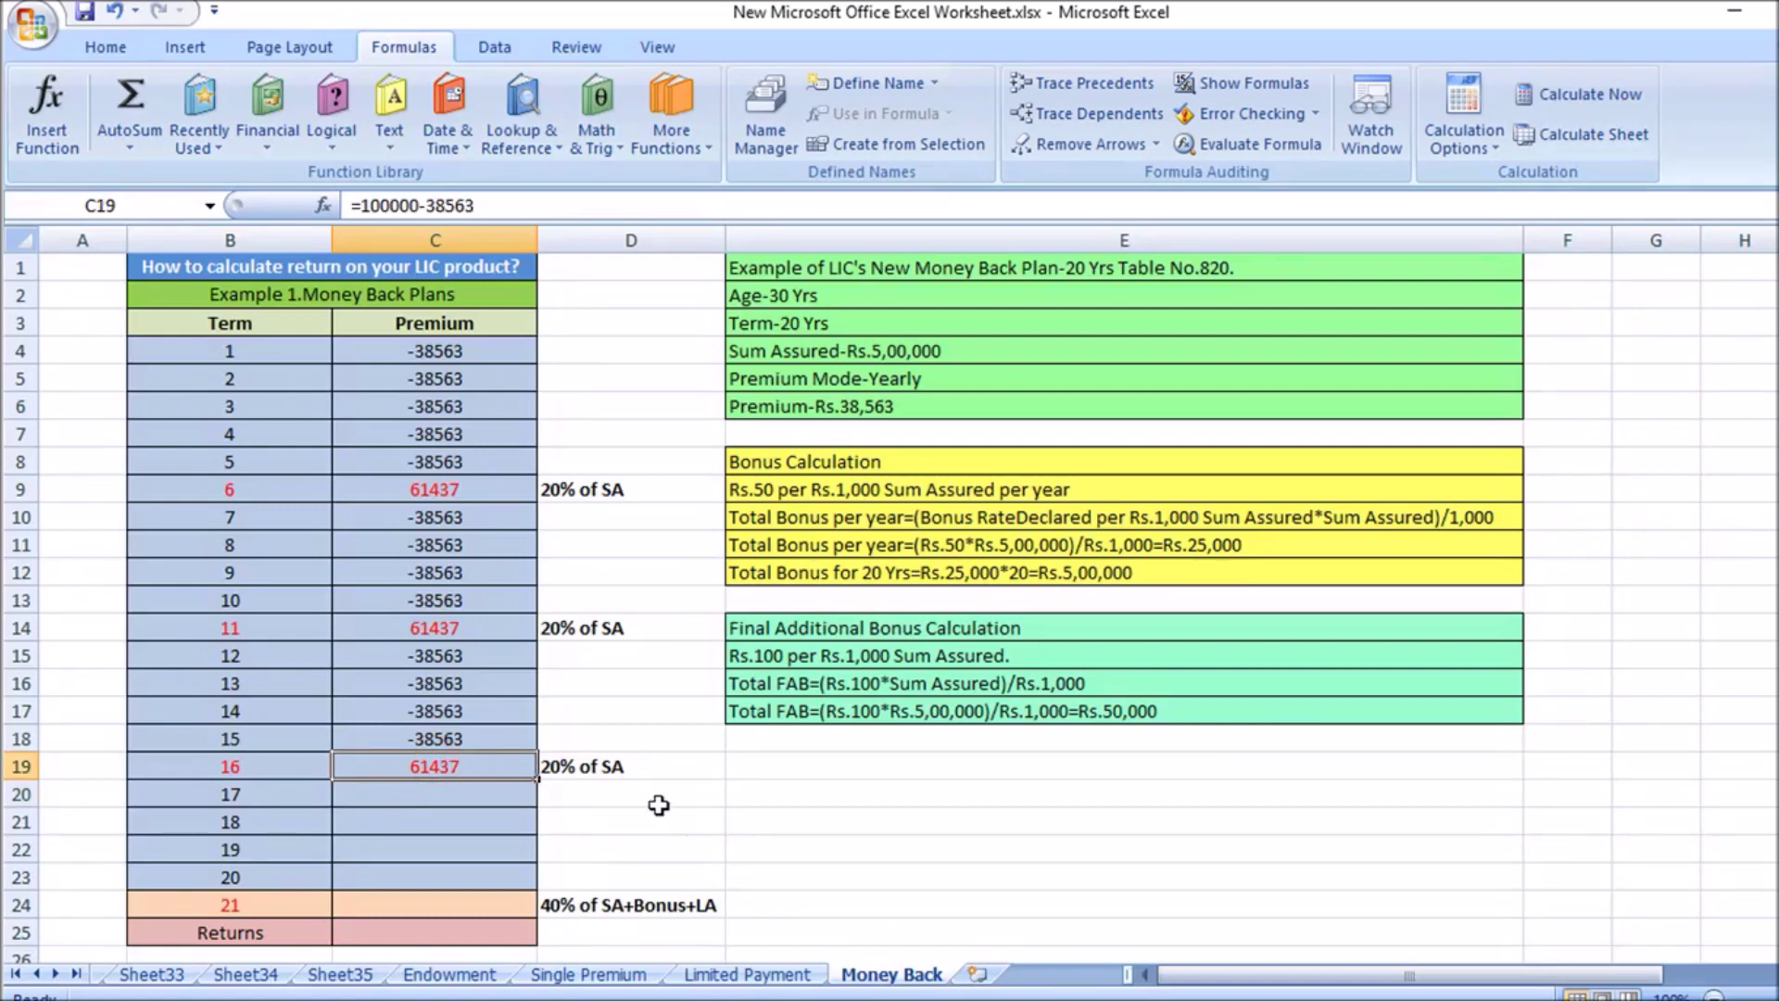
Enter -38563 as the year 17 premium and fill it down through year 20 (C20:C23).
click(439, 793)
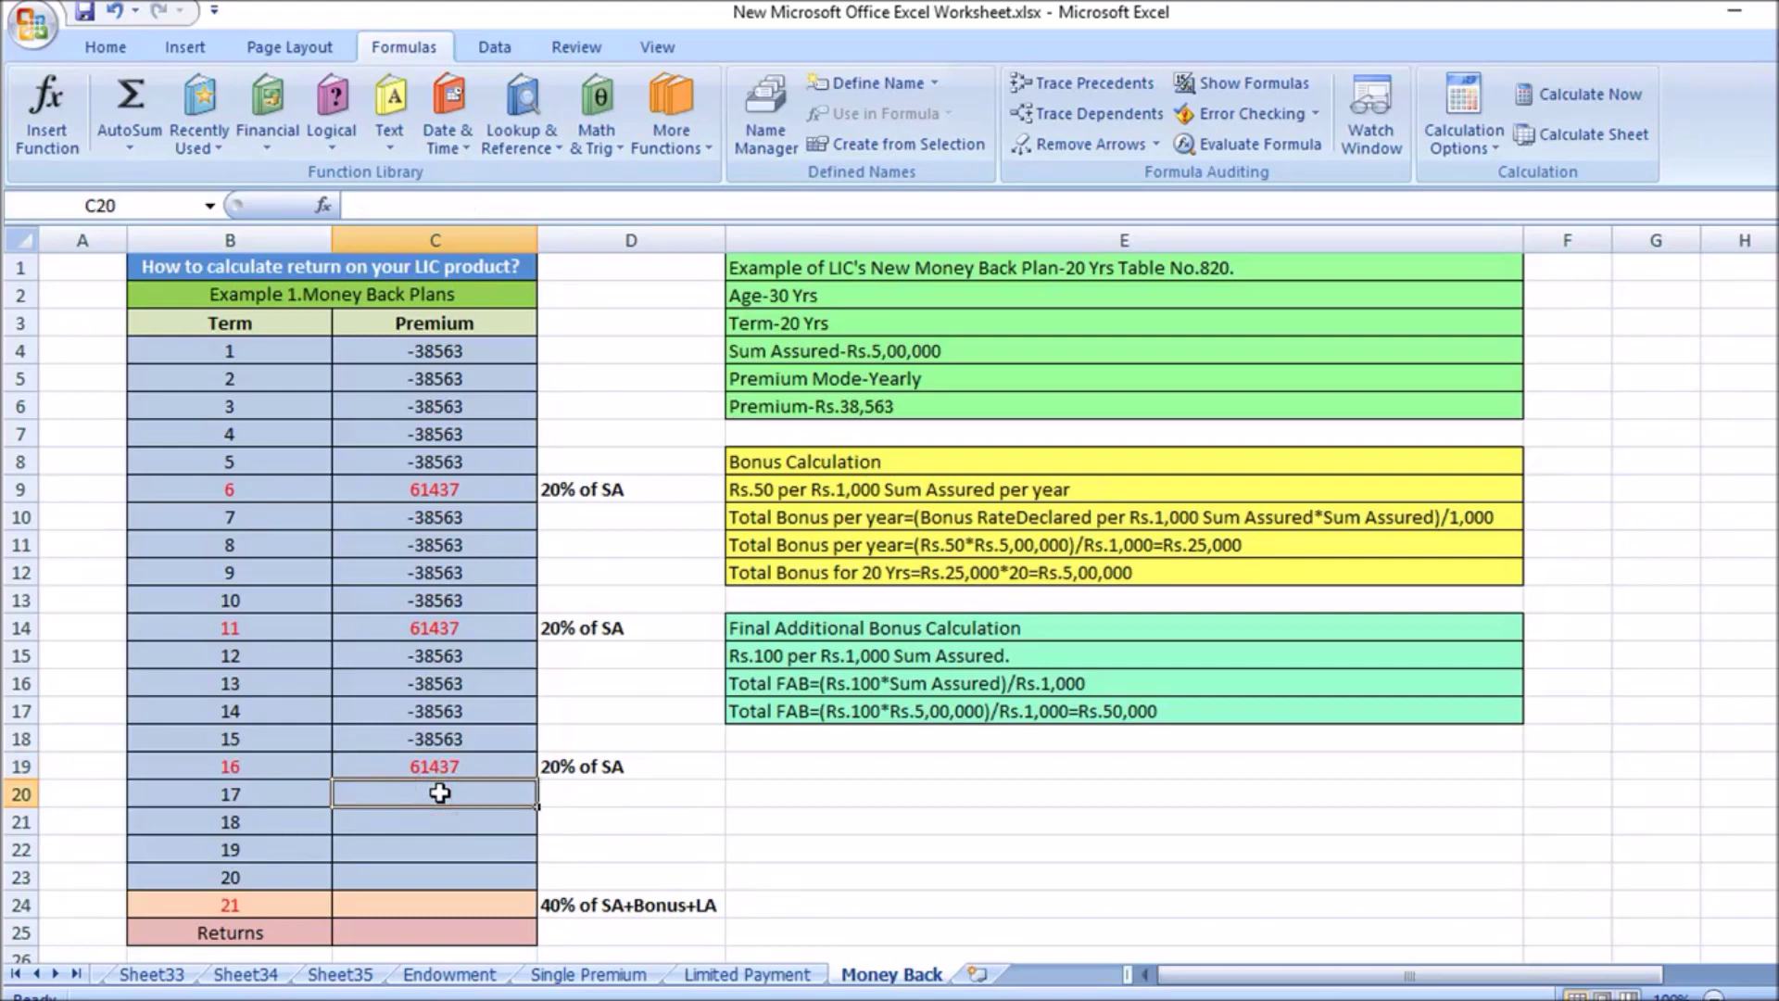
text(-38)
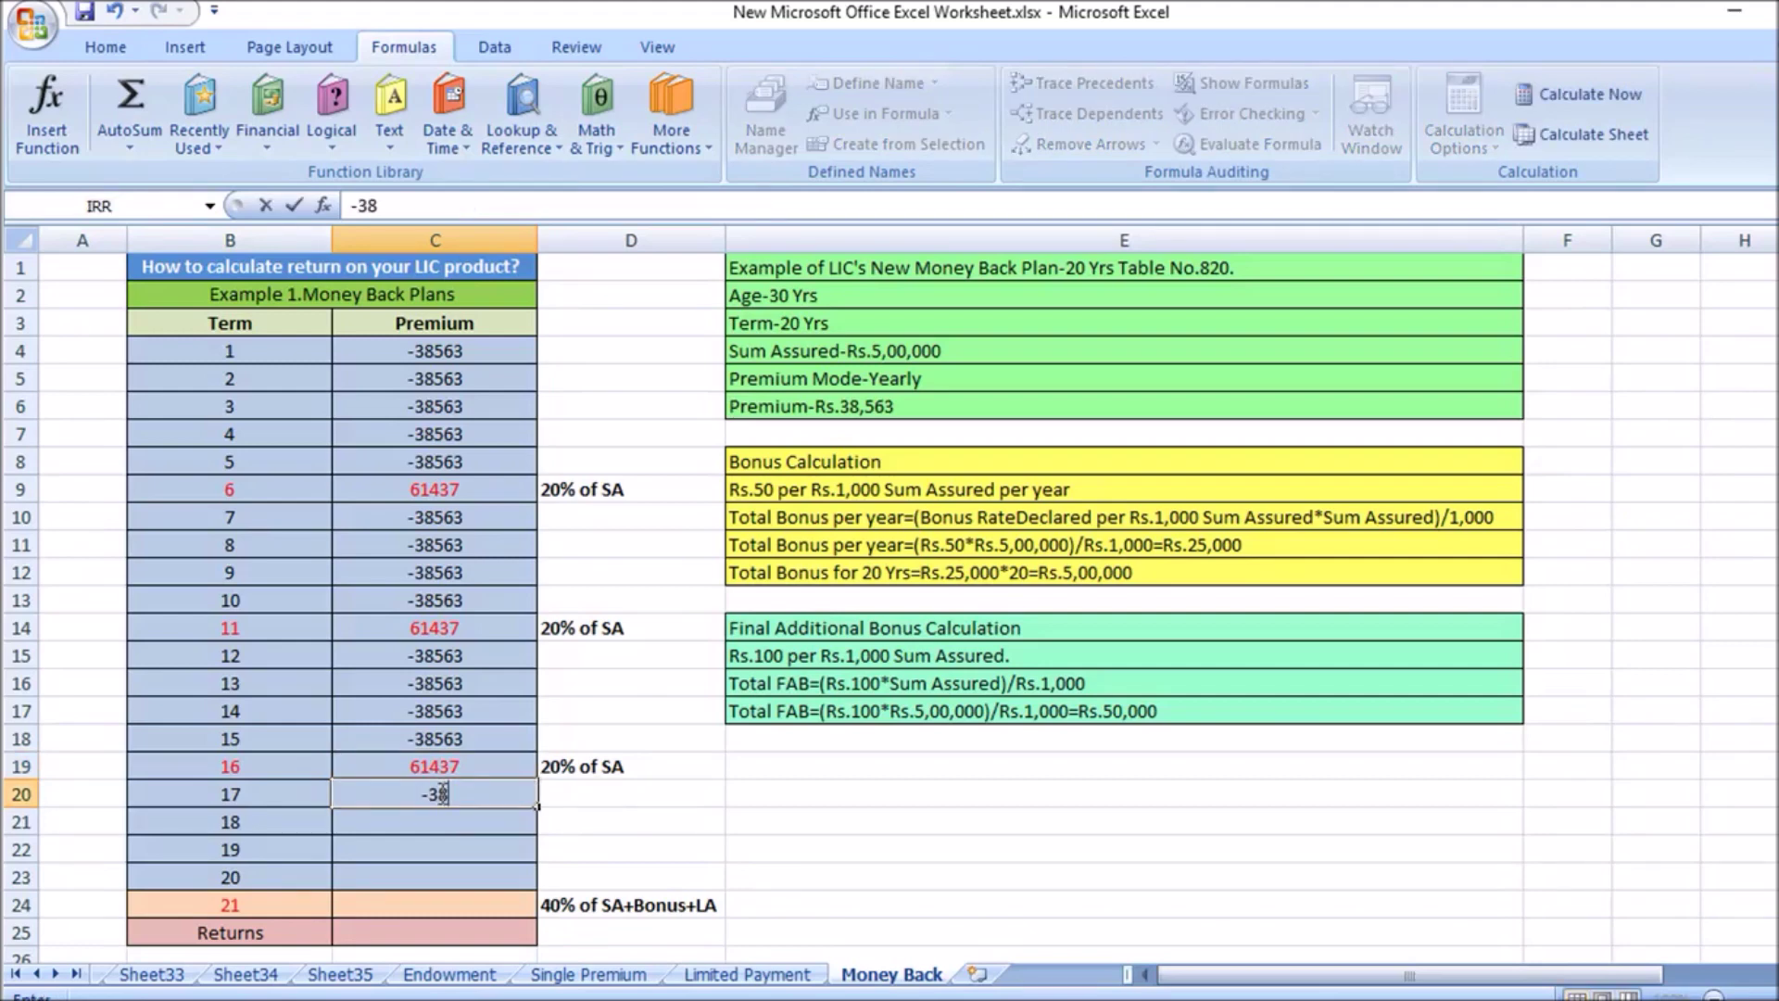
text(563)
click(596, 794)
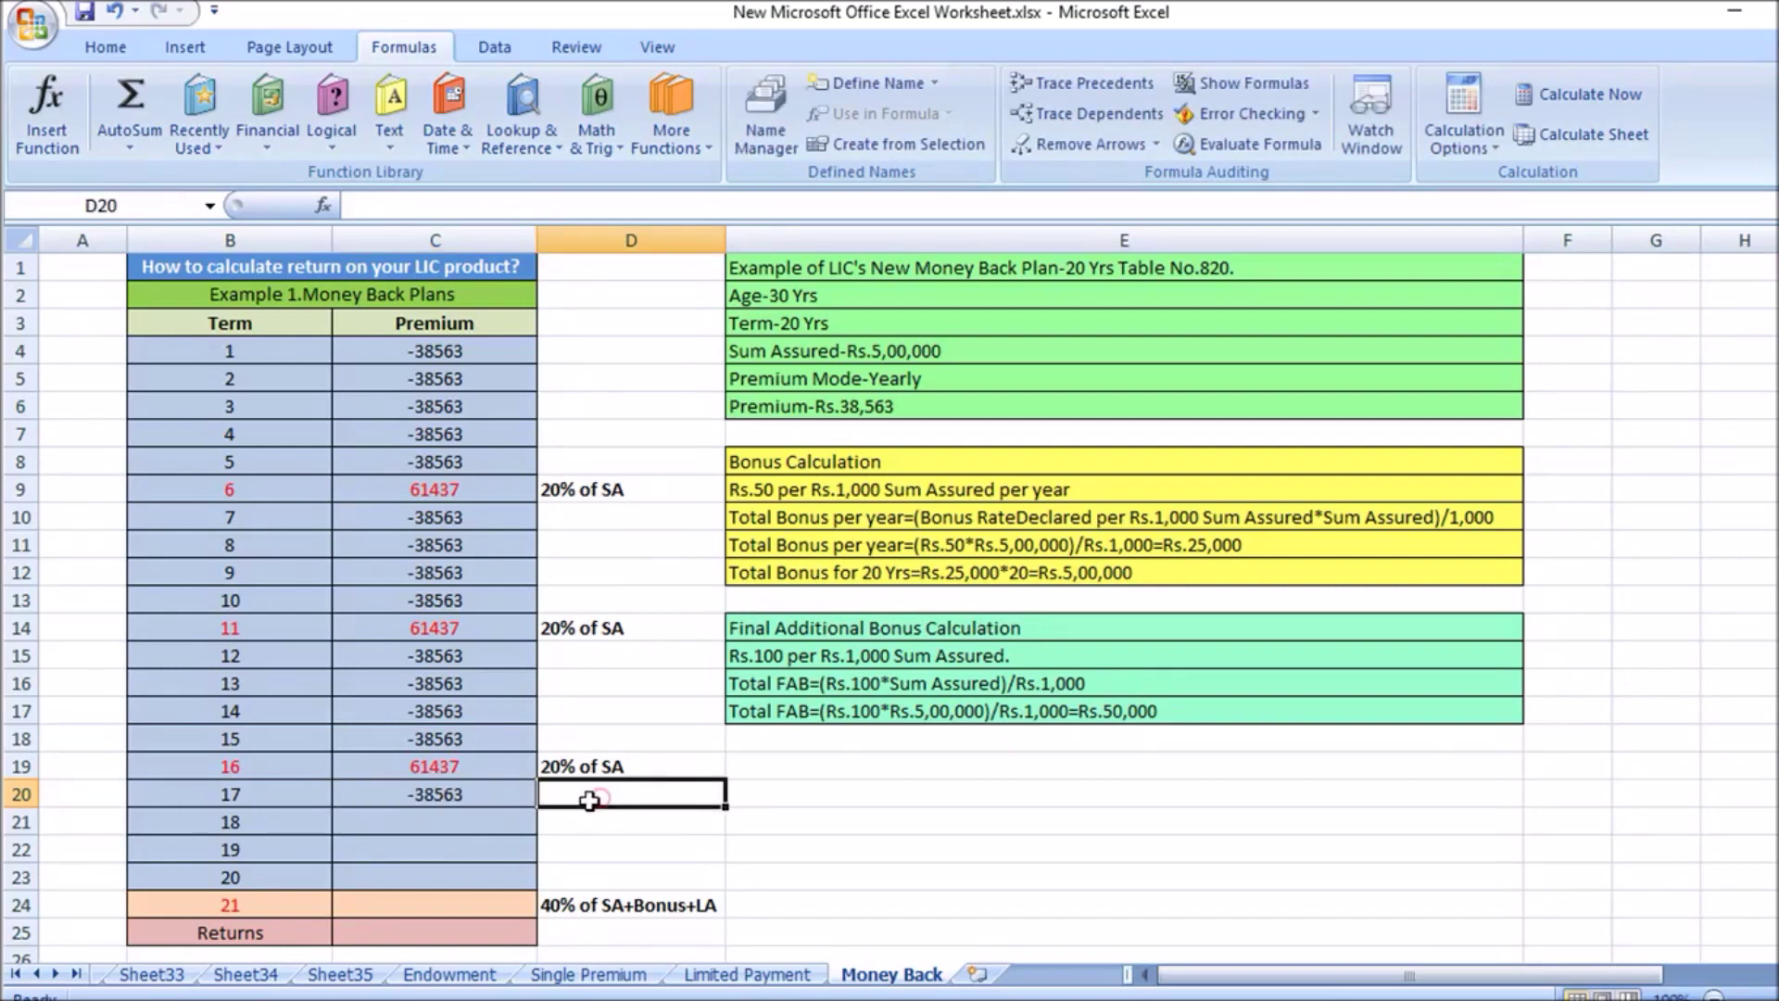
drag(455, 794, 455, 874)
key(ctrl+d)
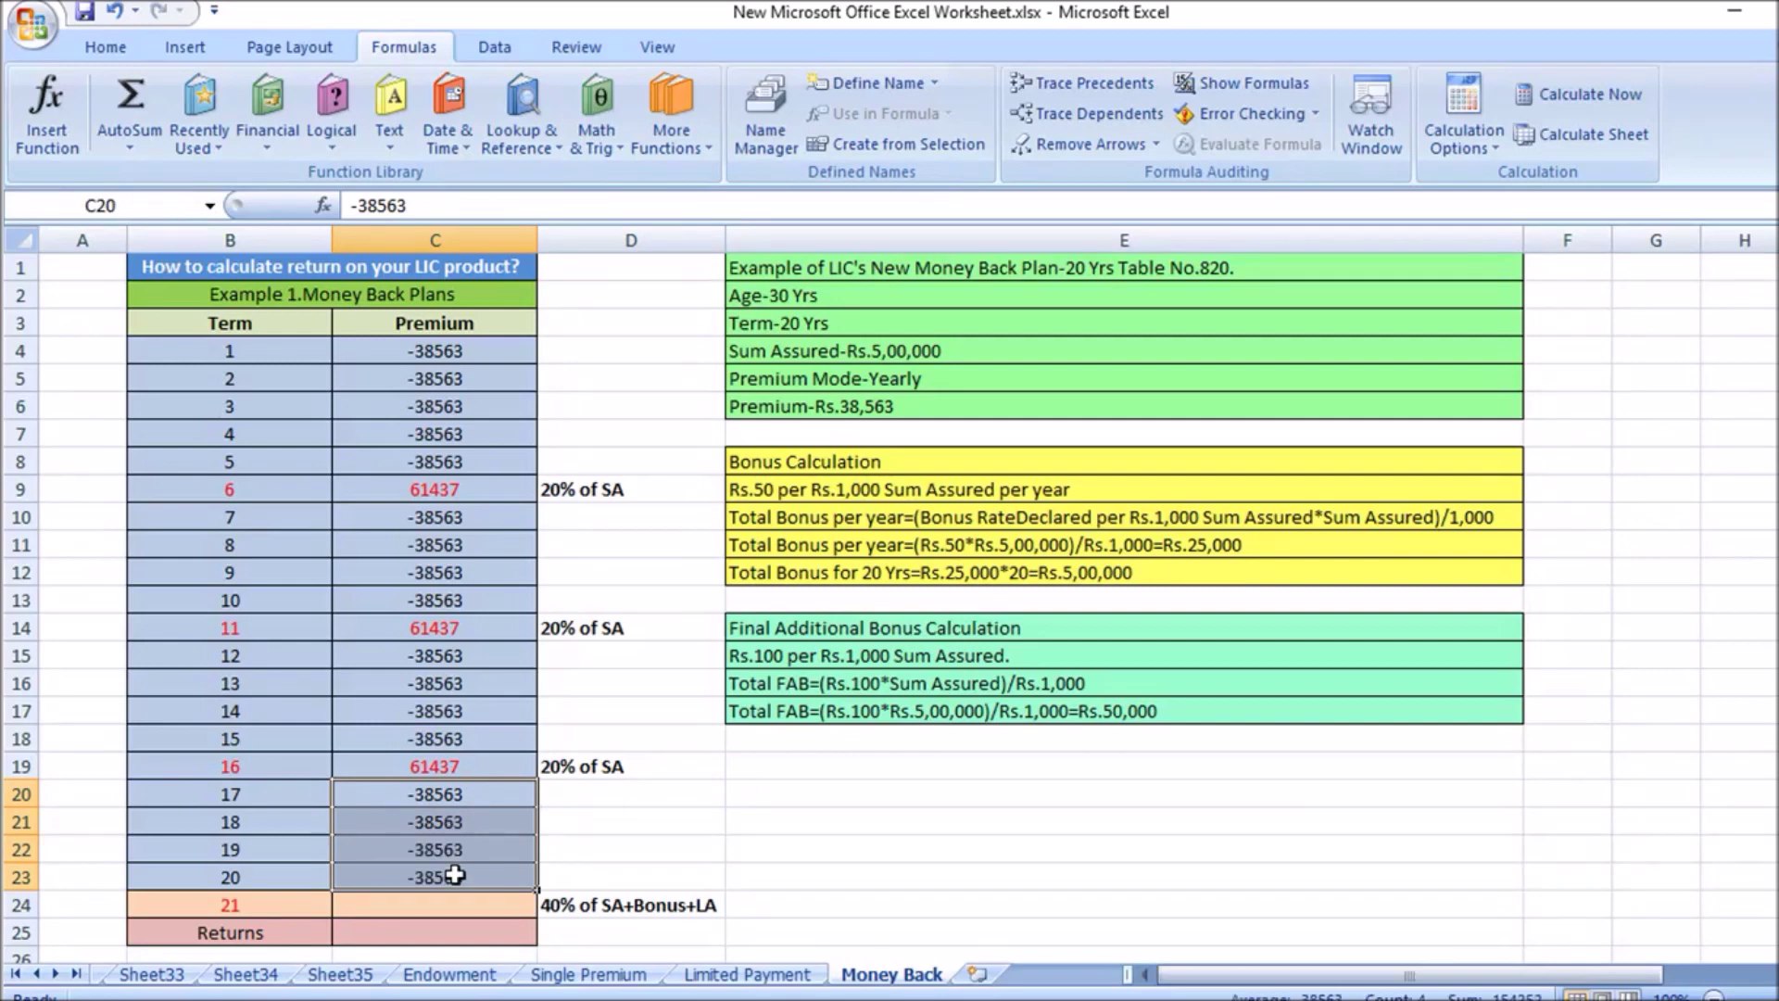
click(729, 846)
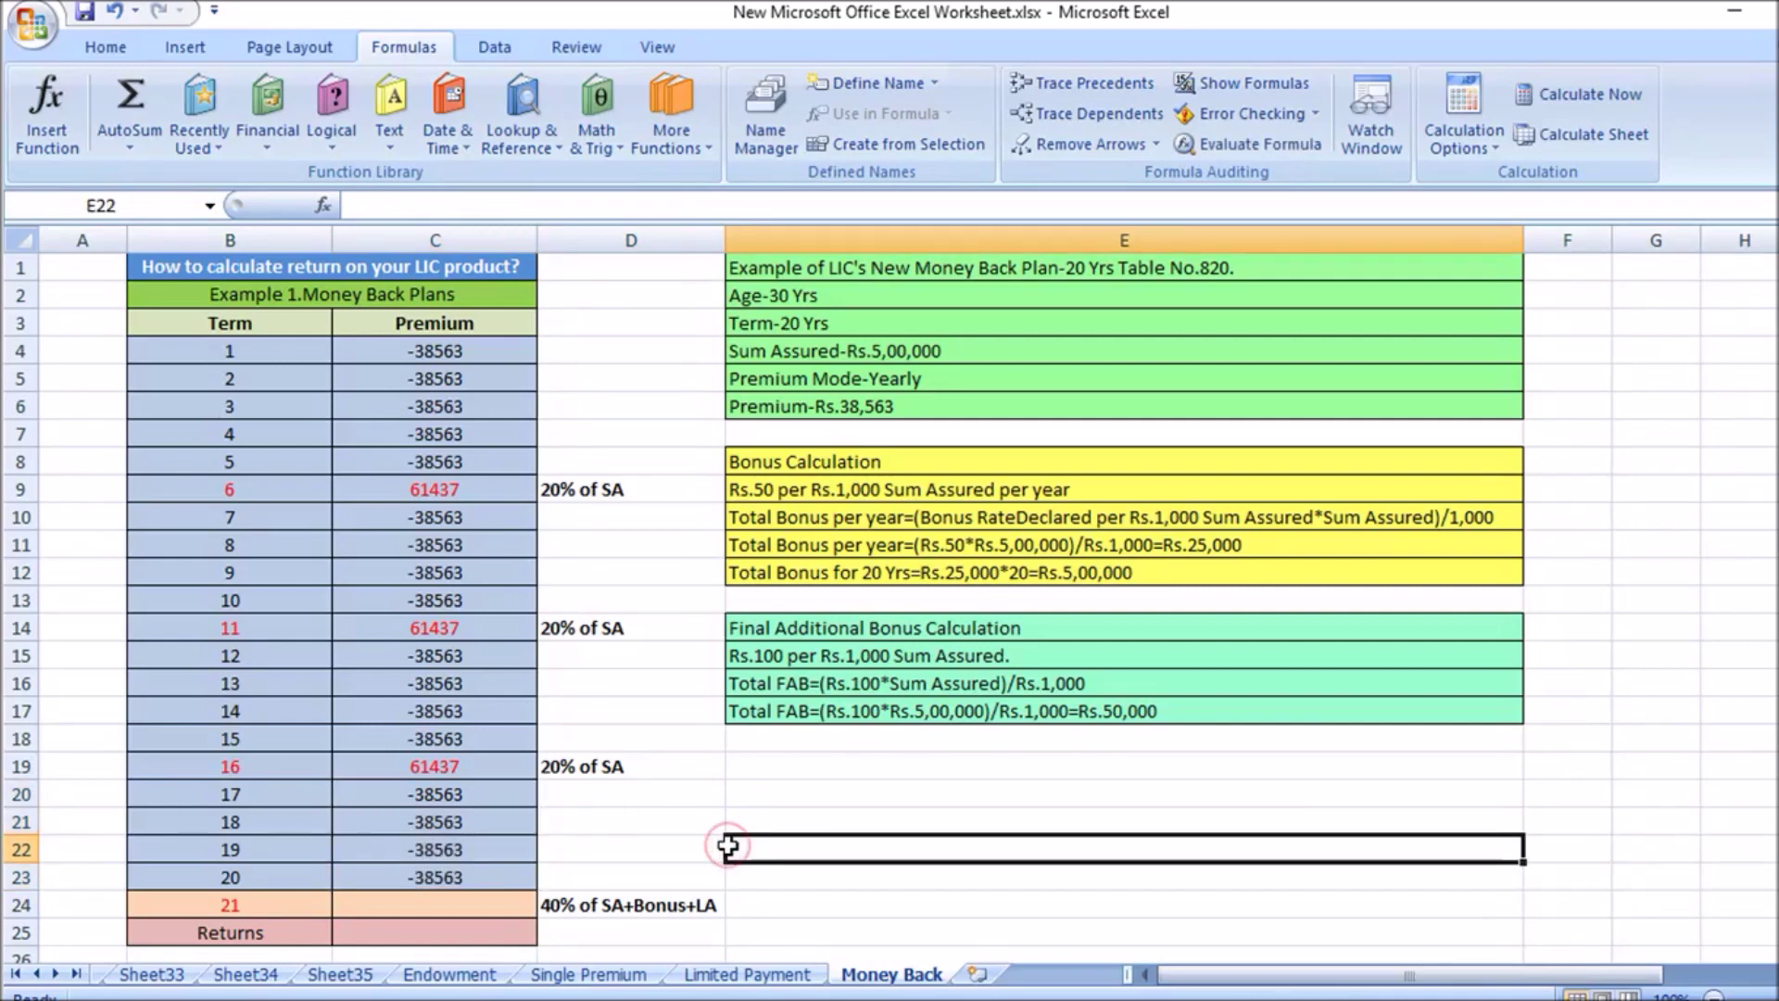
Enter the year 21 maturity payout of 40% sum assured, bonus and final additional bonus in cell C24 as =200000+500000+50000.
click(460, 904)
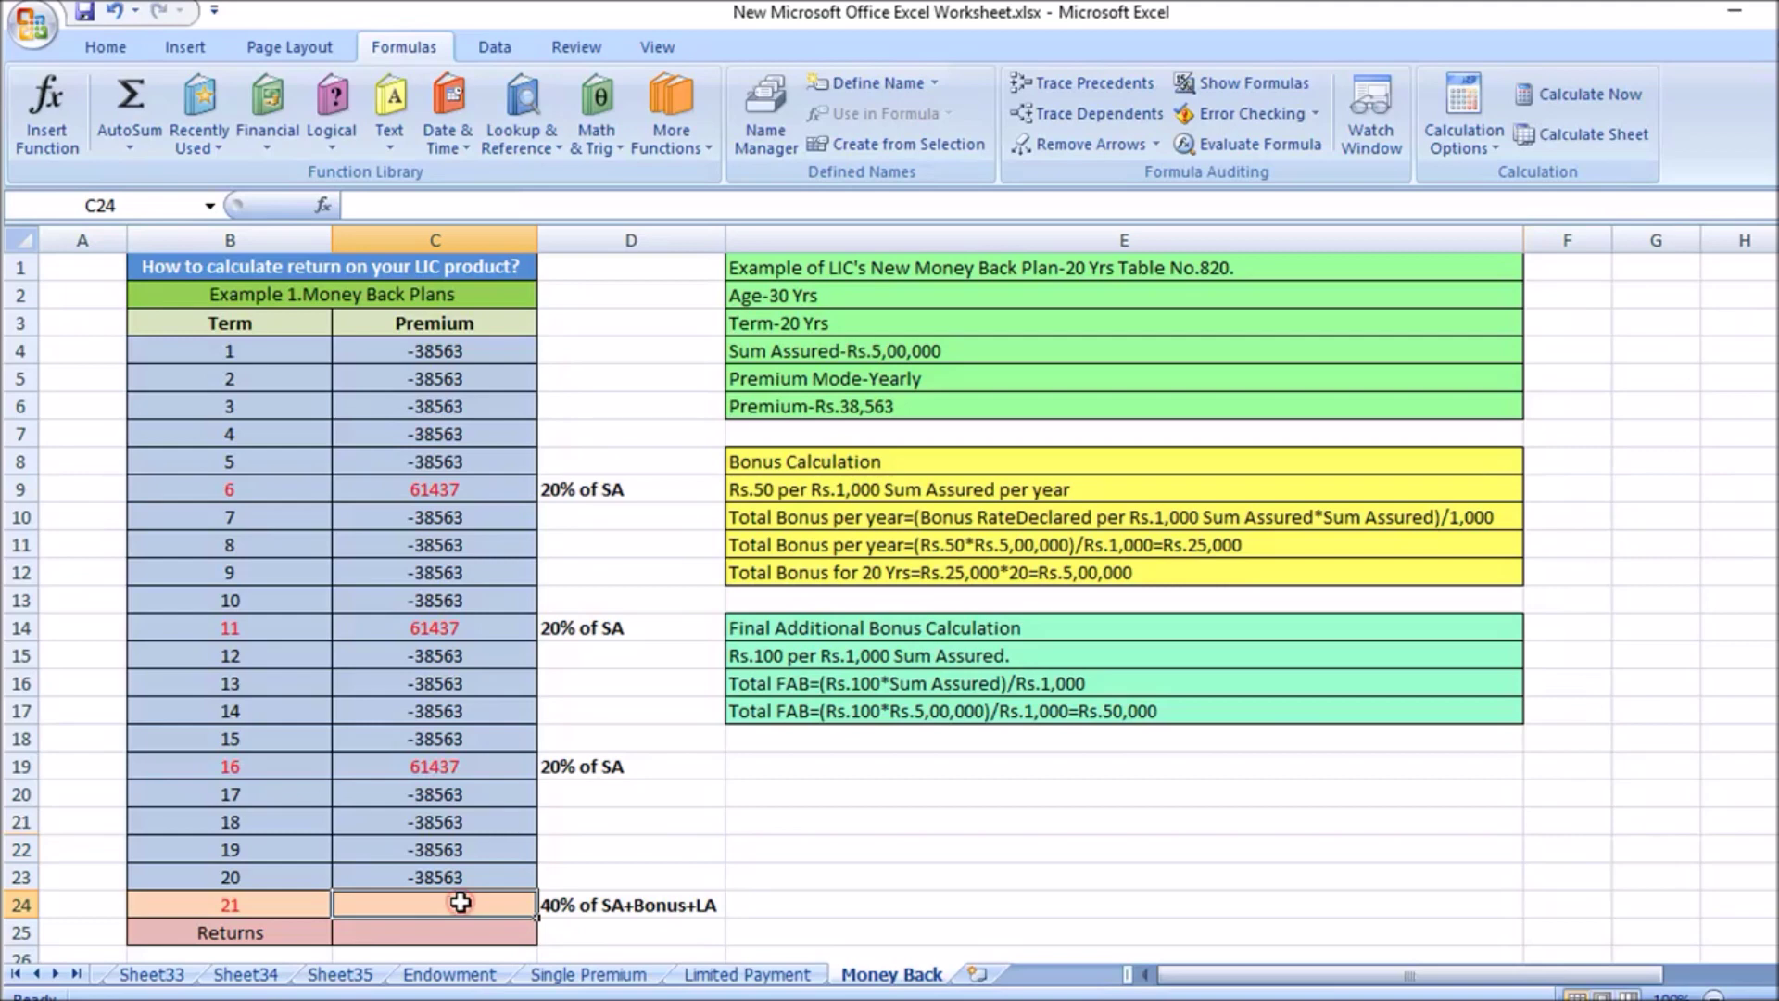
text(=)
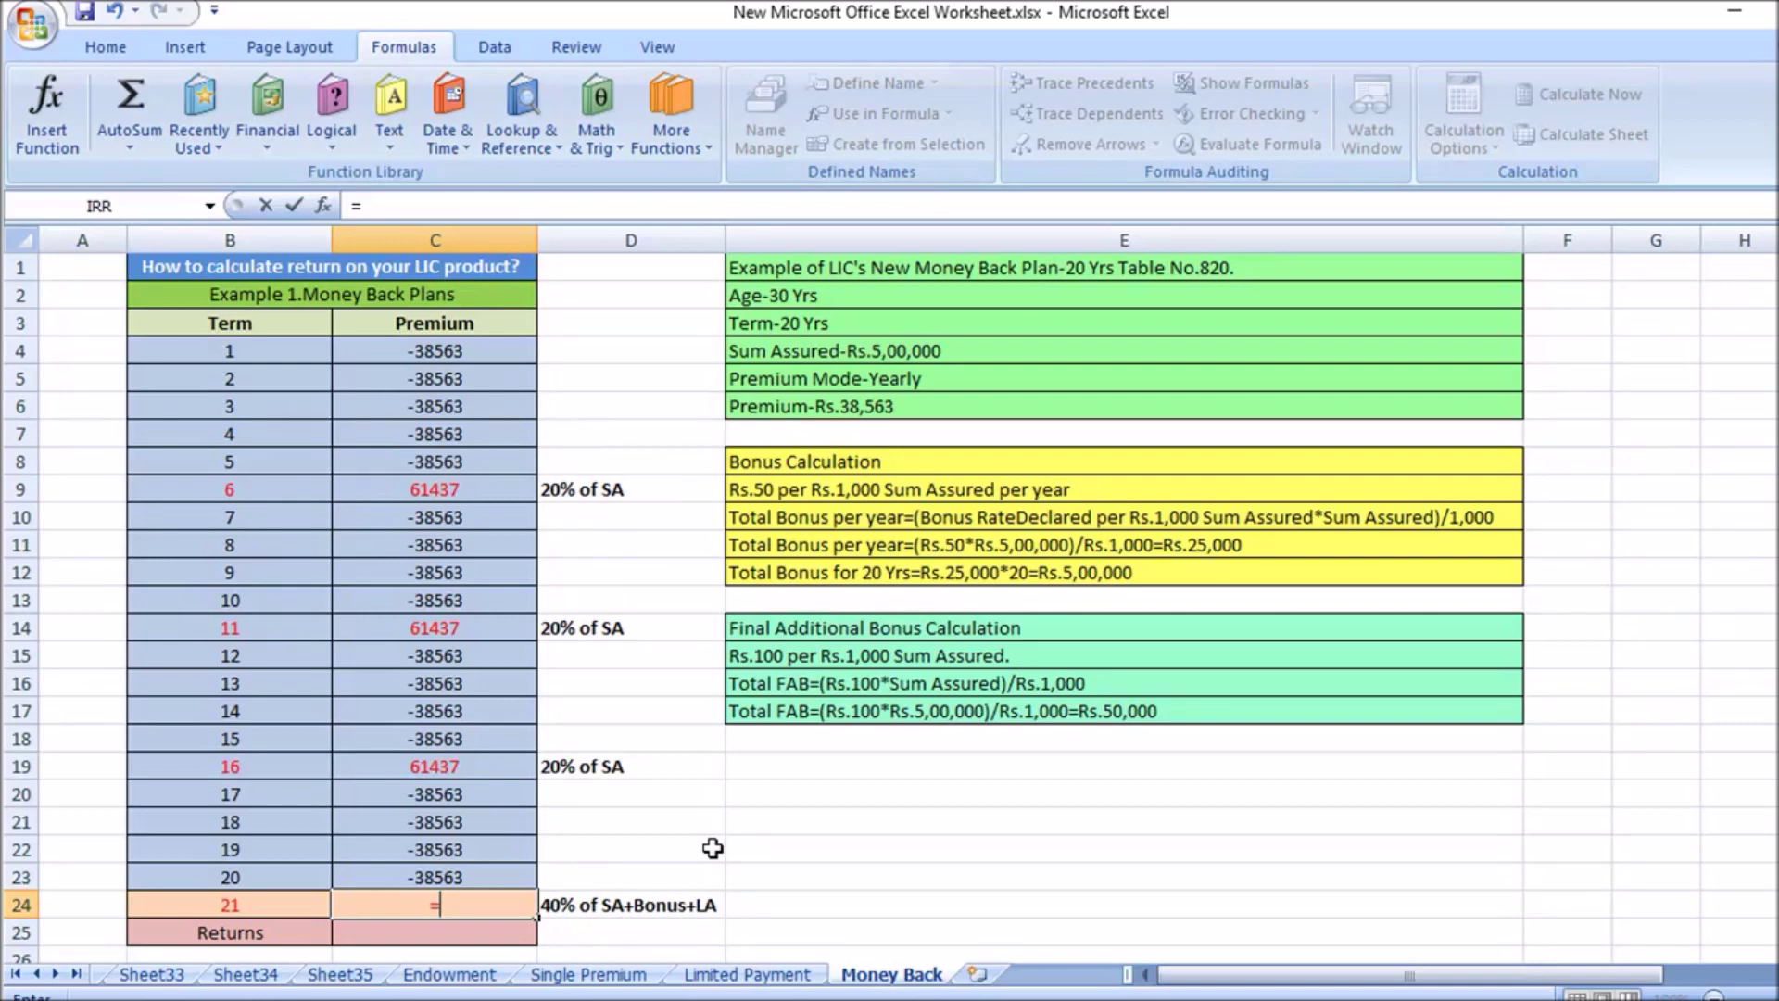
text(2)
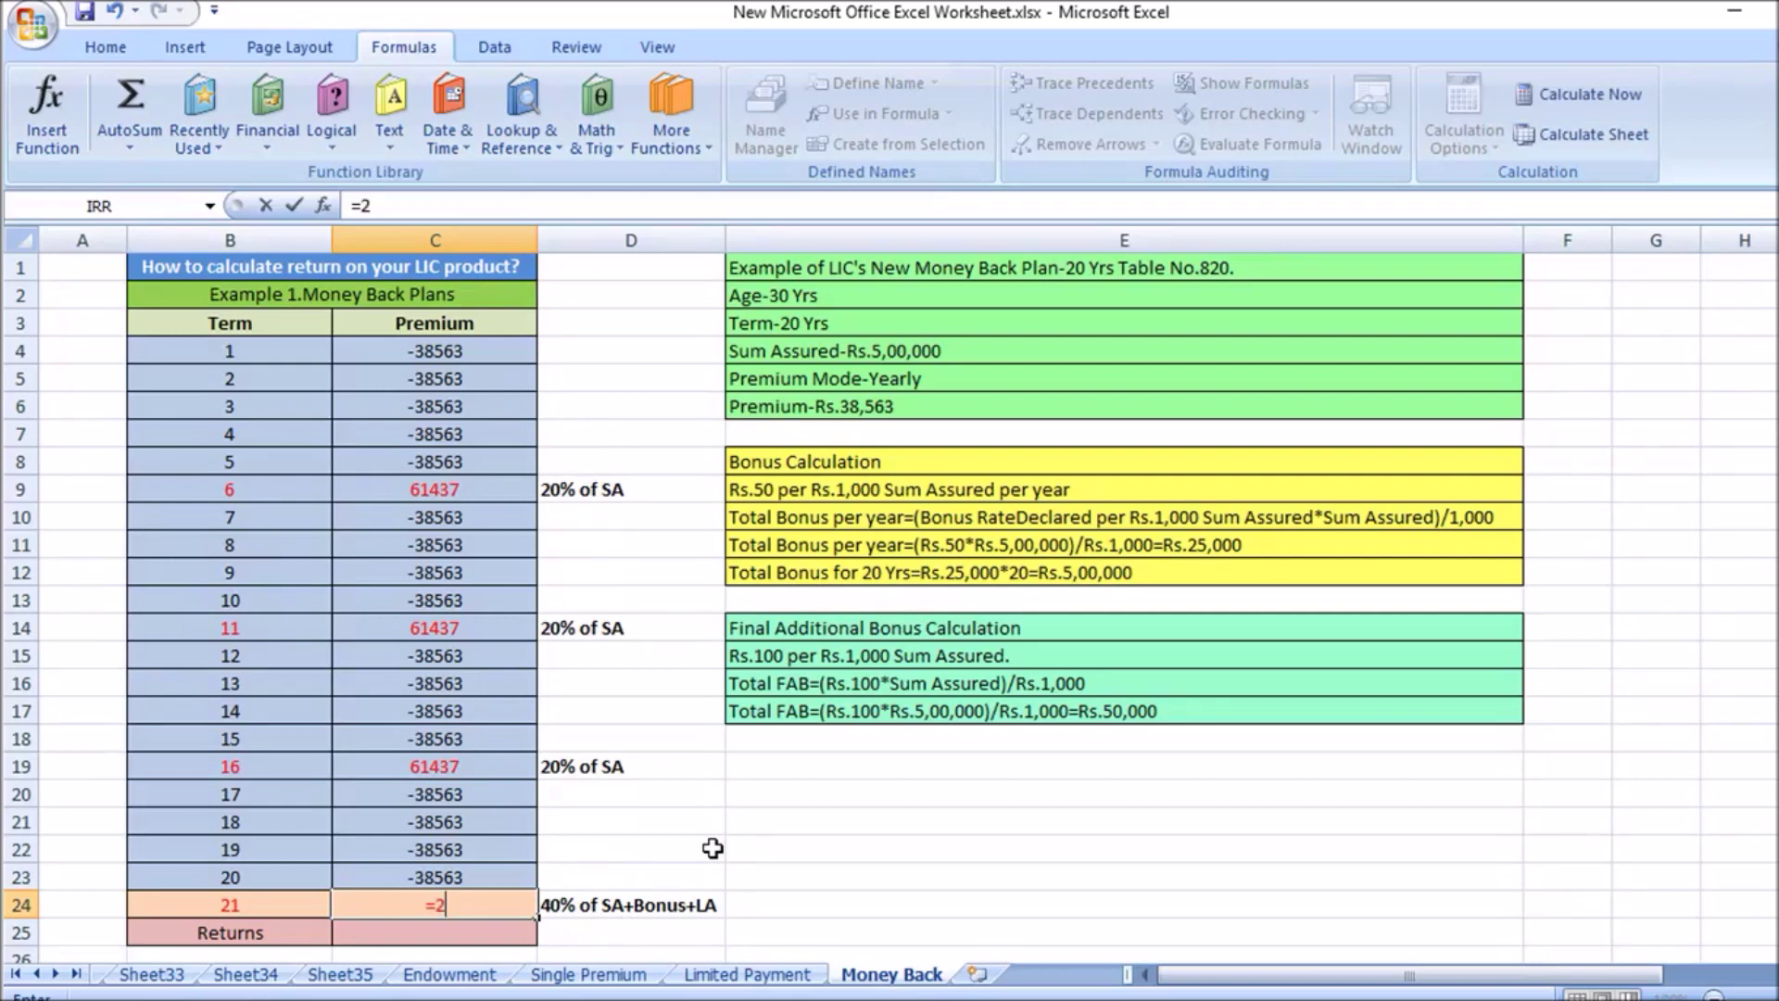
text(00000)
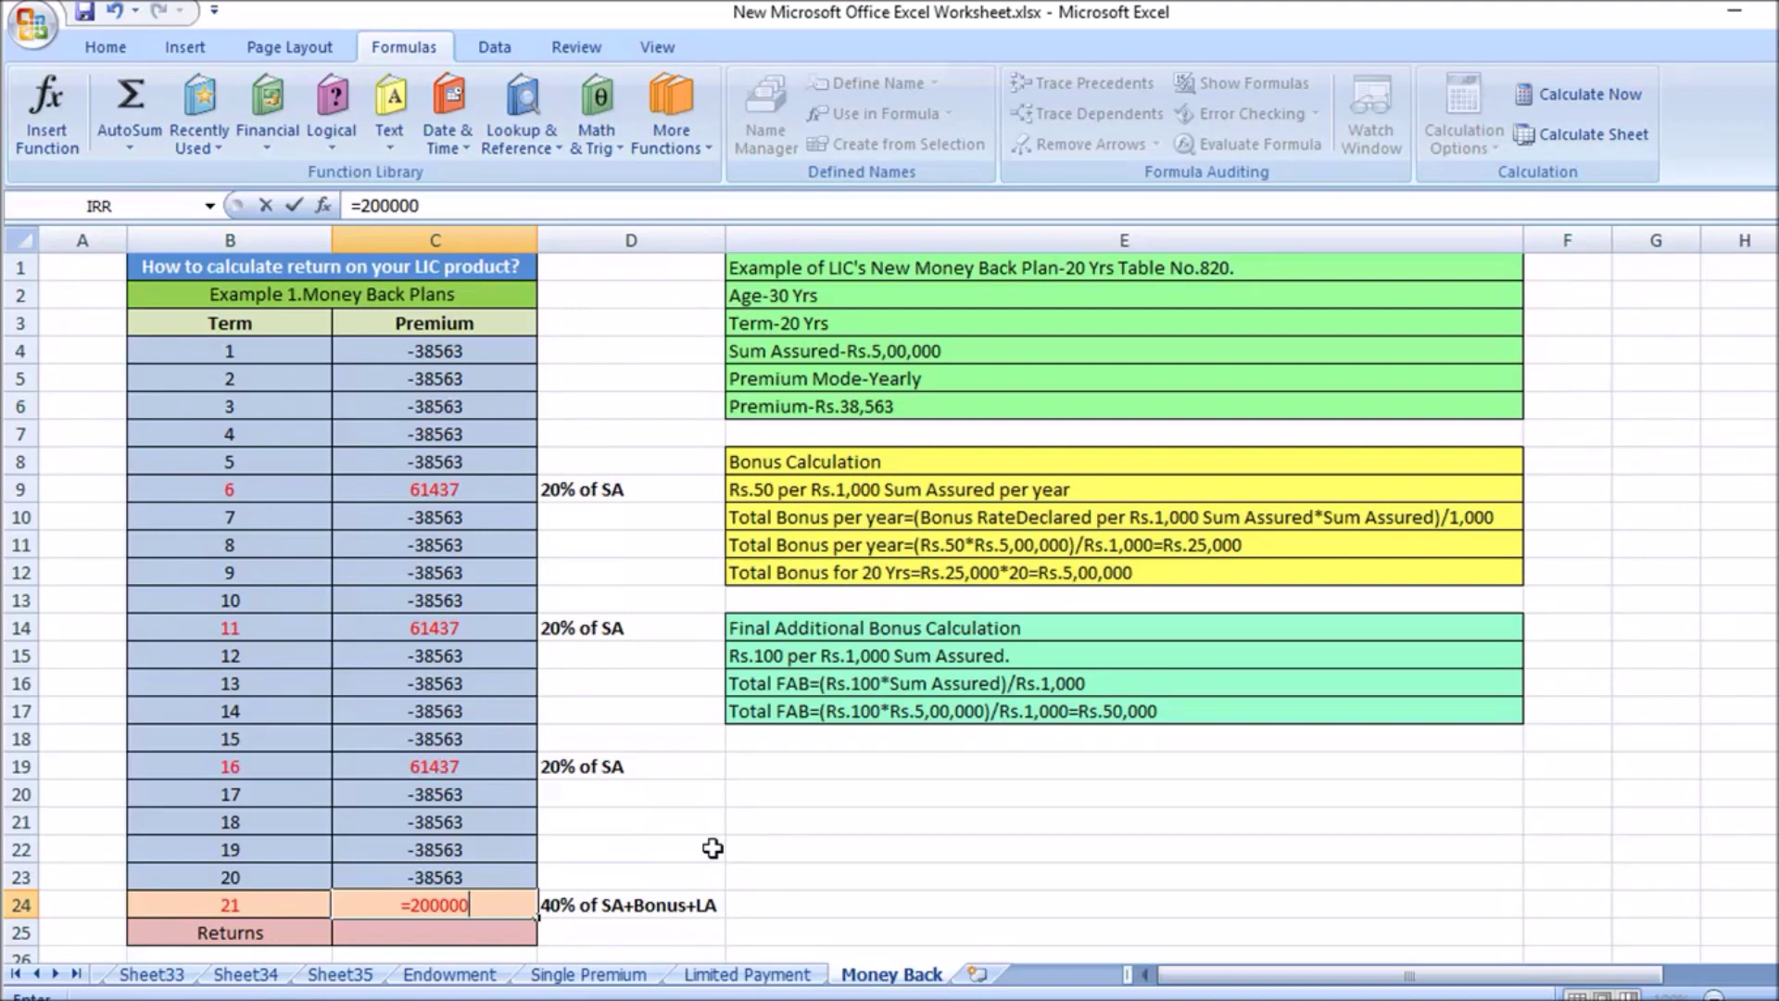
text(+)
text(500000+50)
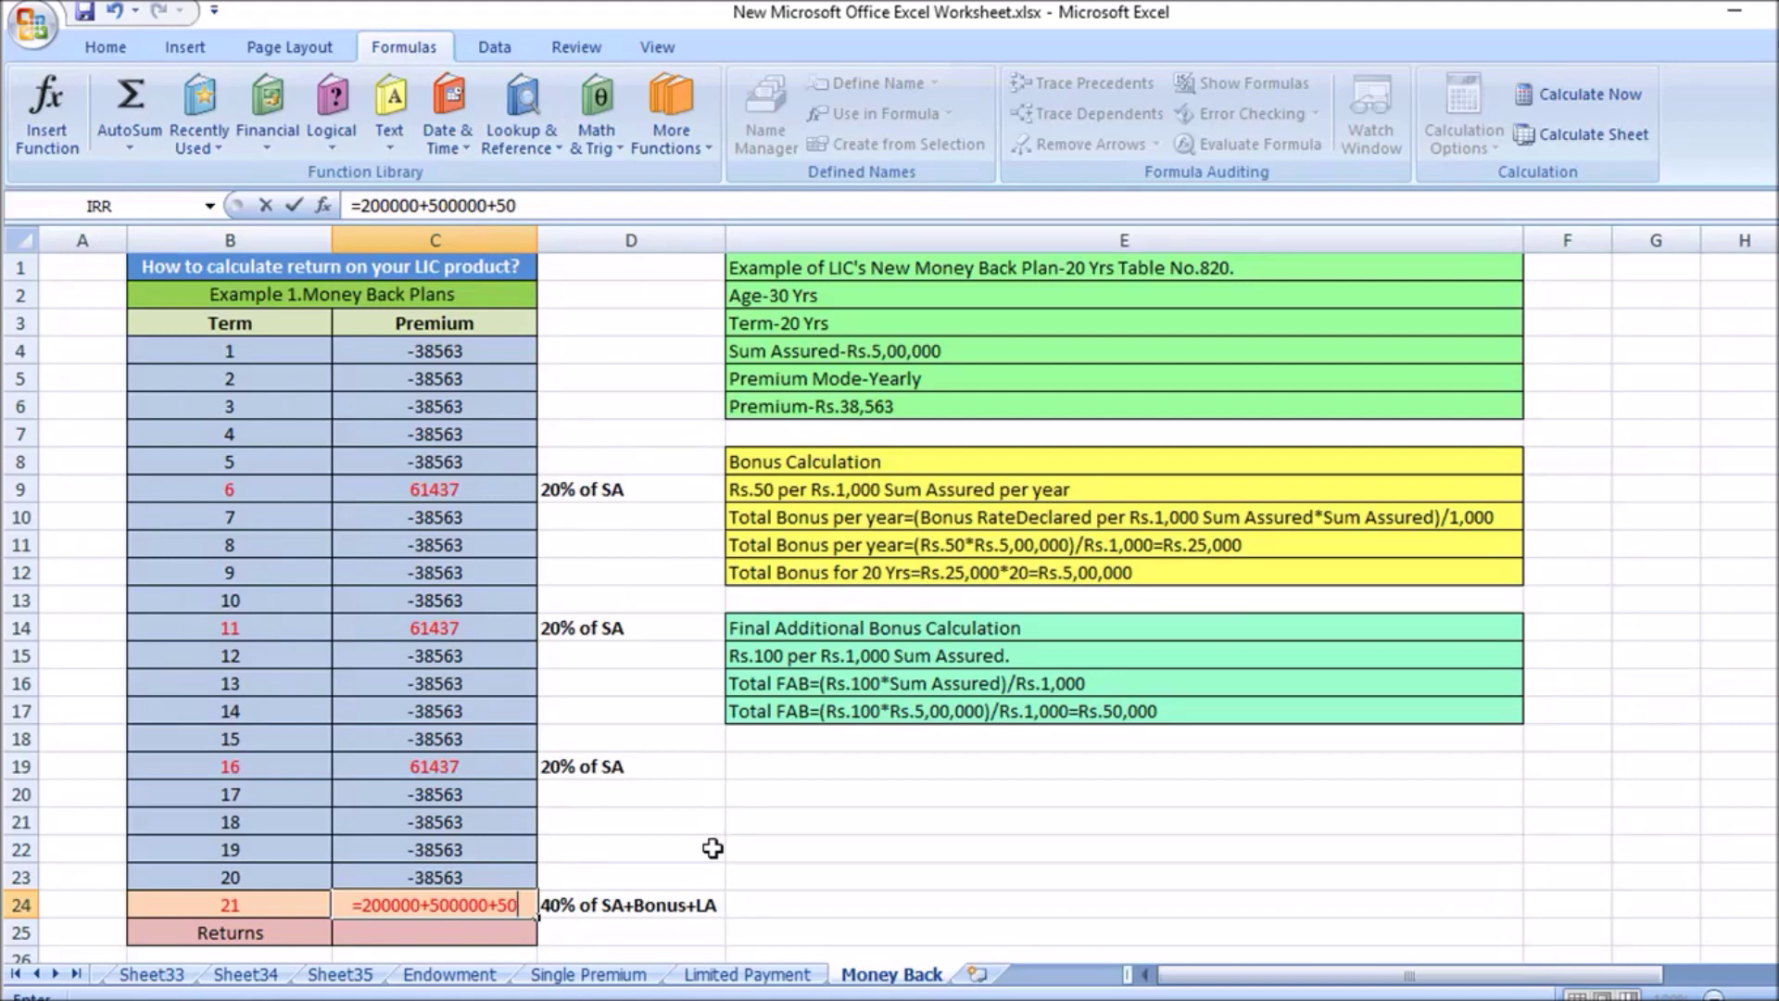
text(000)
key(Return)
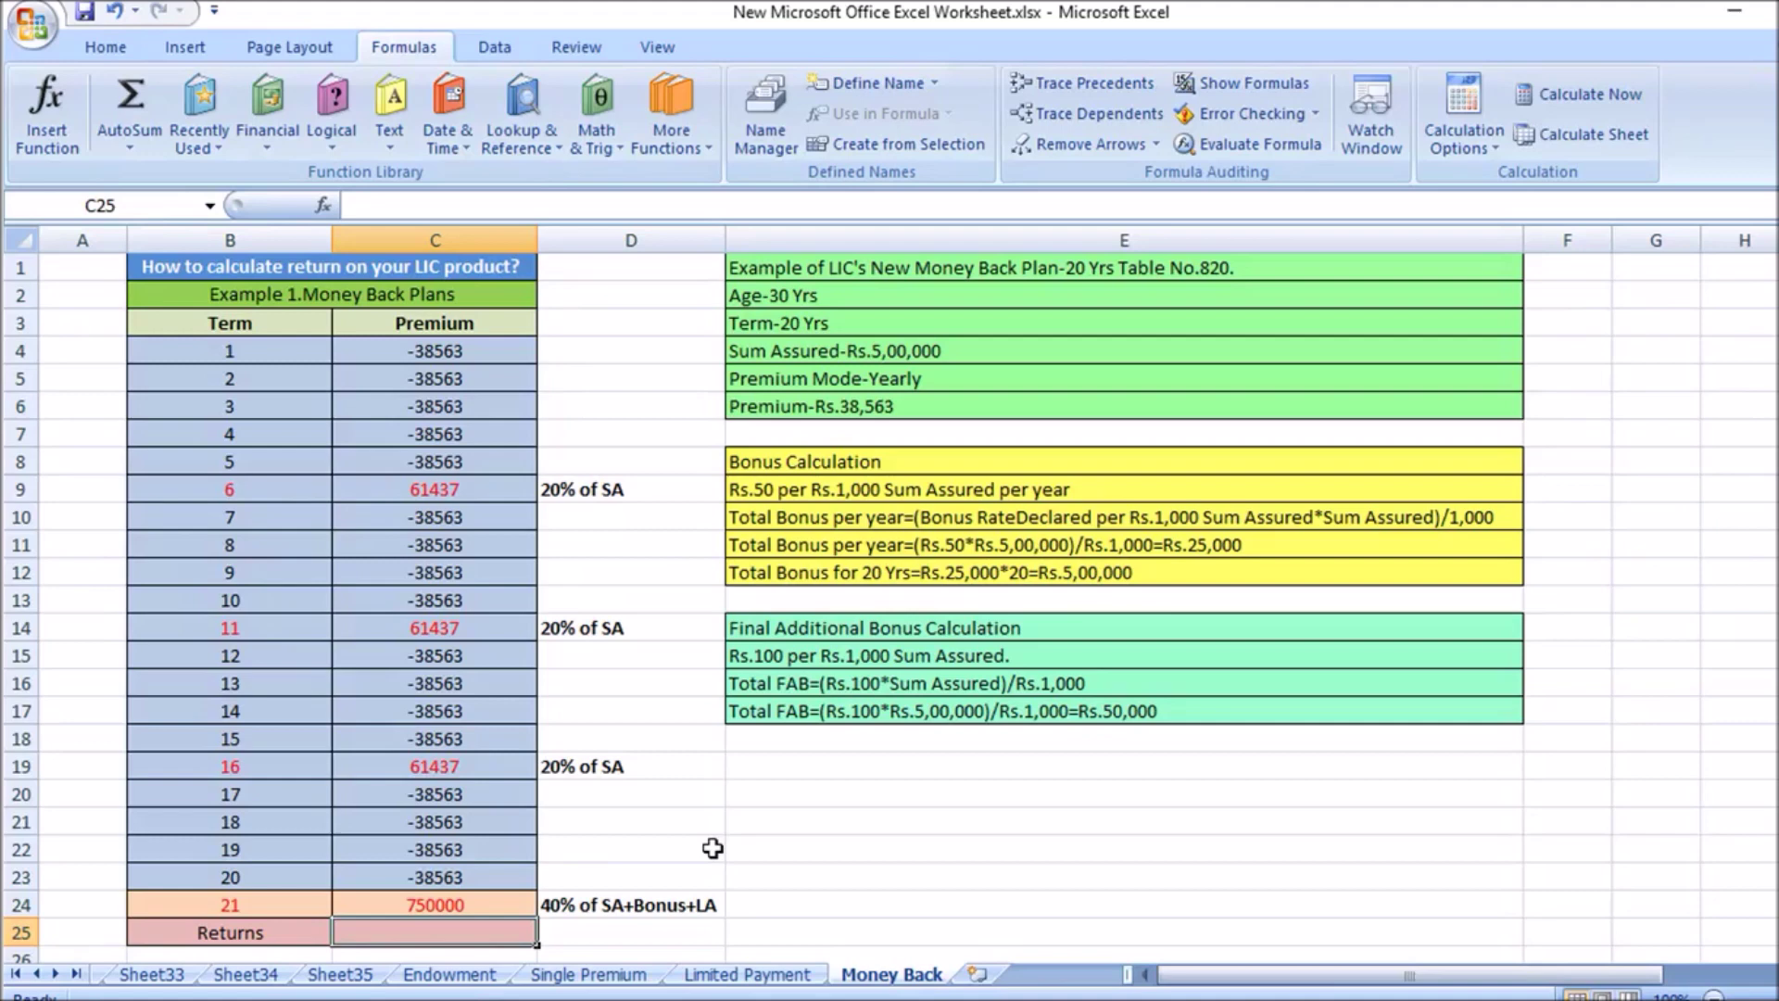
Calculate the money back plan's return in cell C25 with =IRR(C4:C24).
text(=)
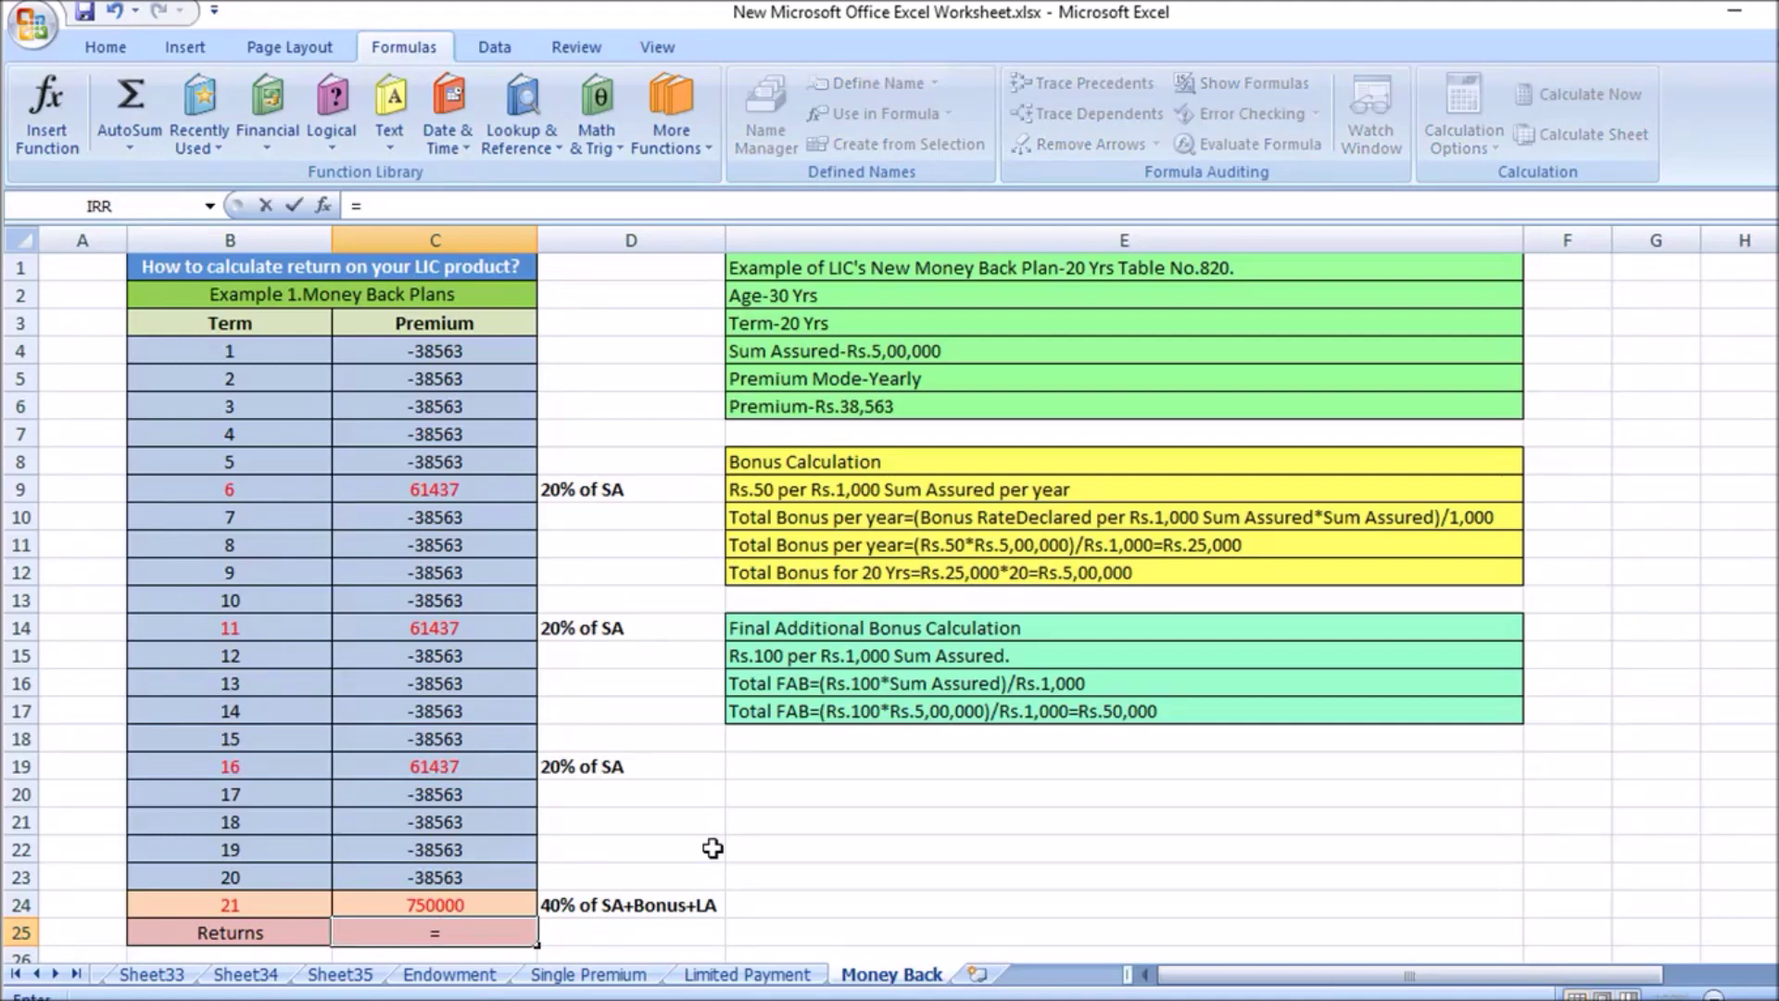
text(I)
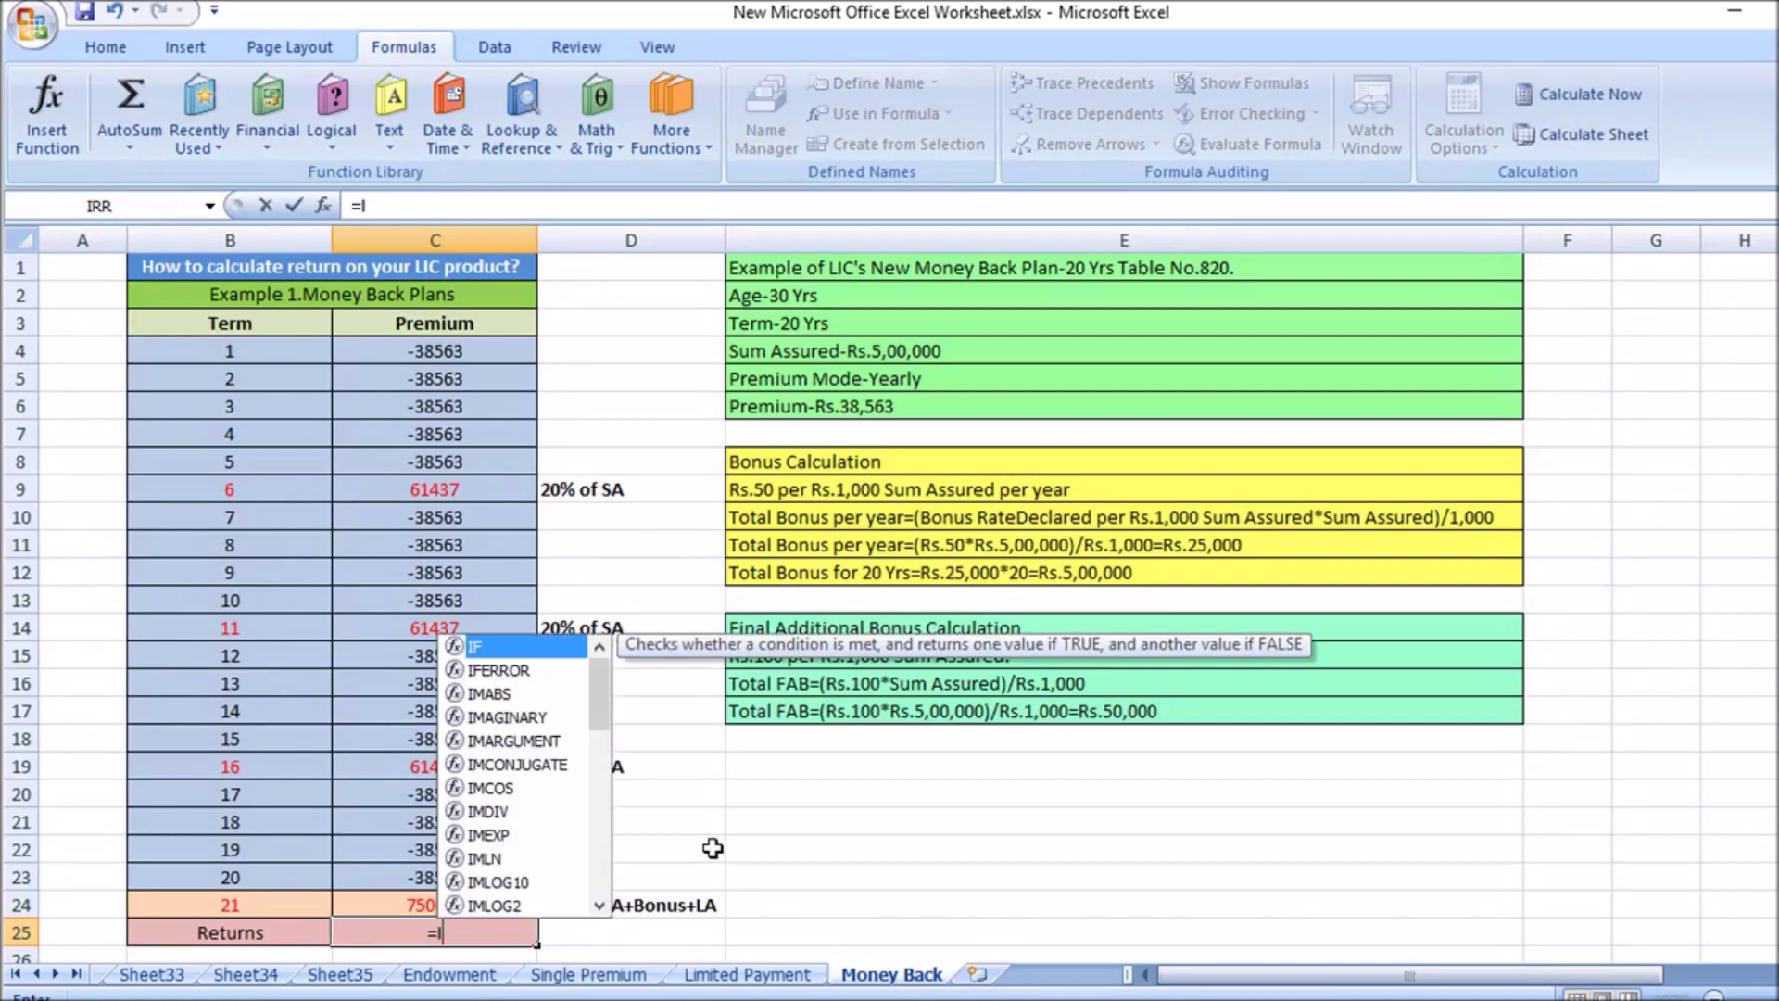
text(RR()
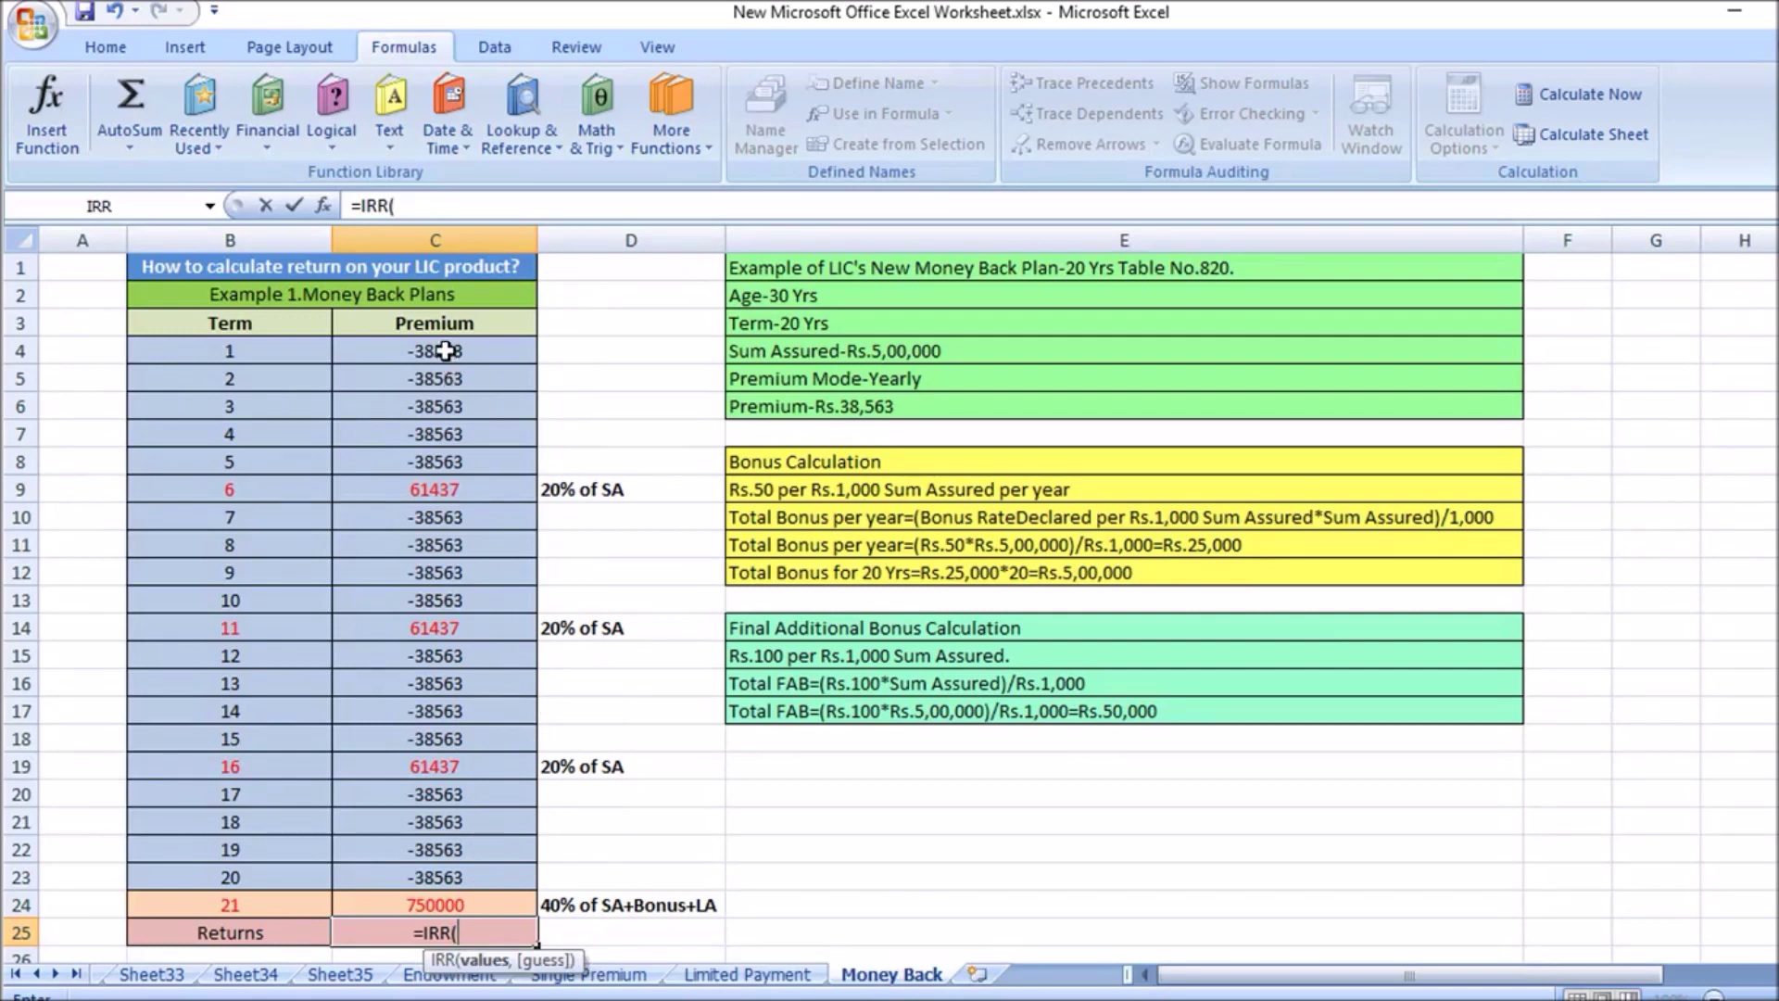
drag(452, 358, 460, 903)
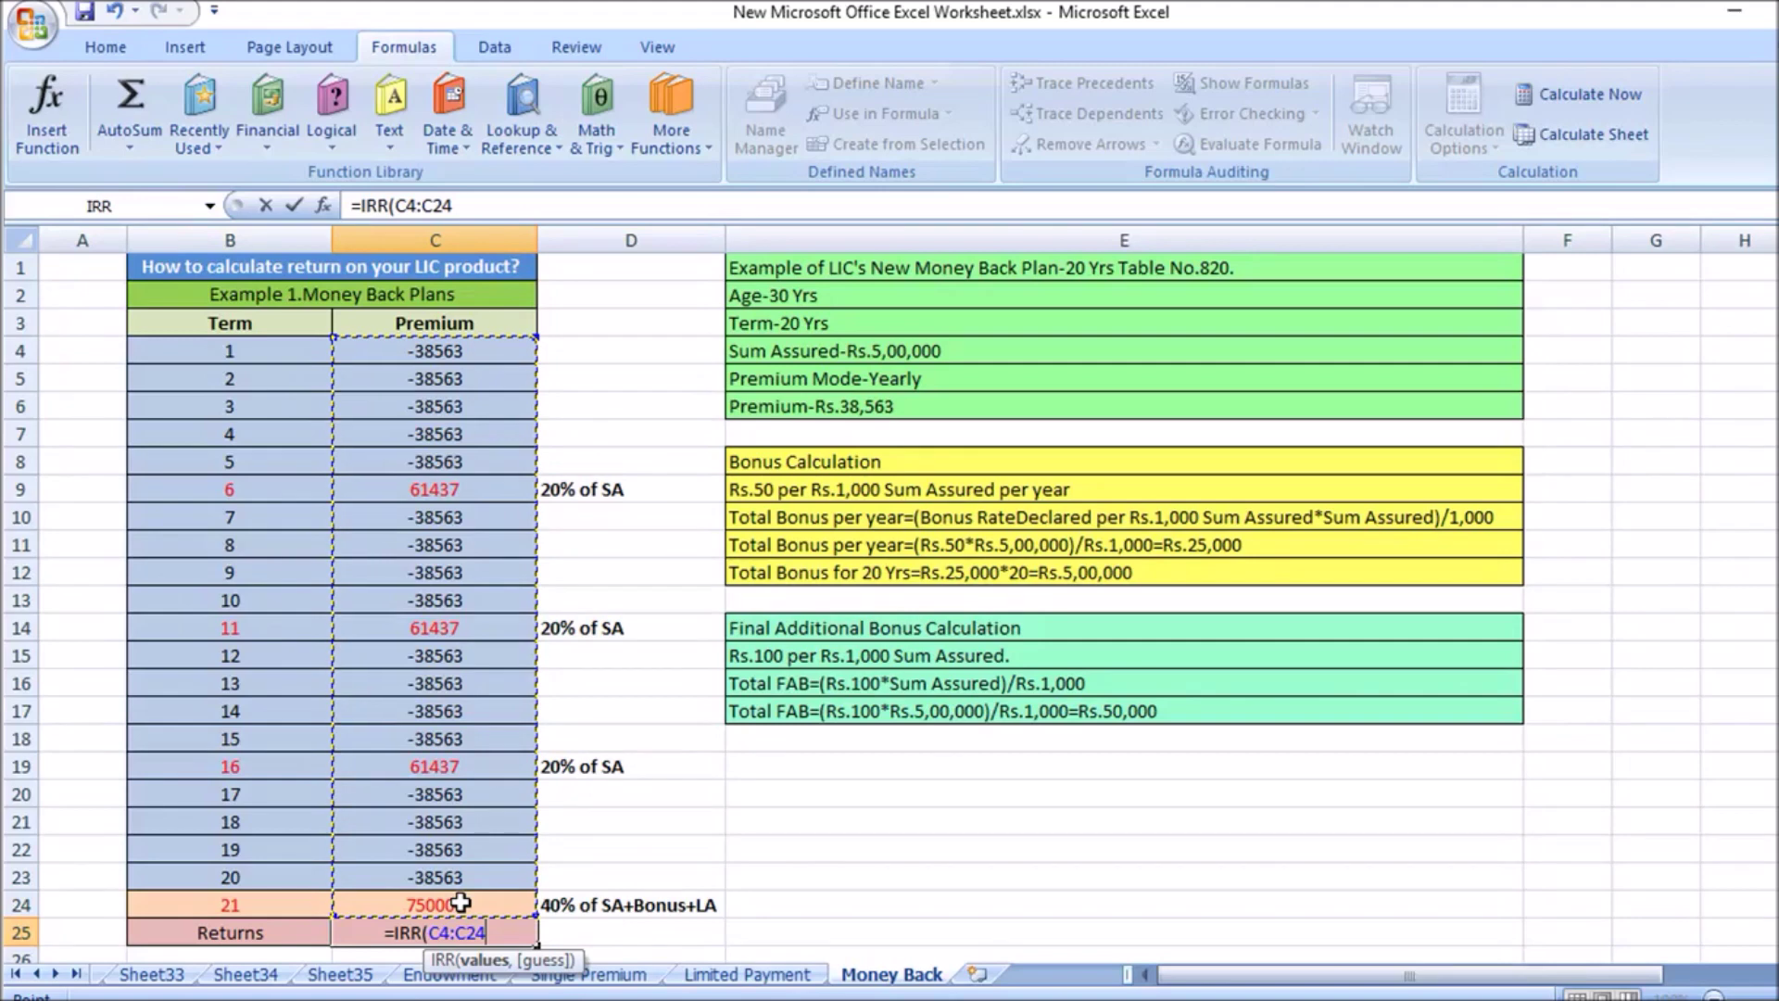
text())
key(Return)
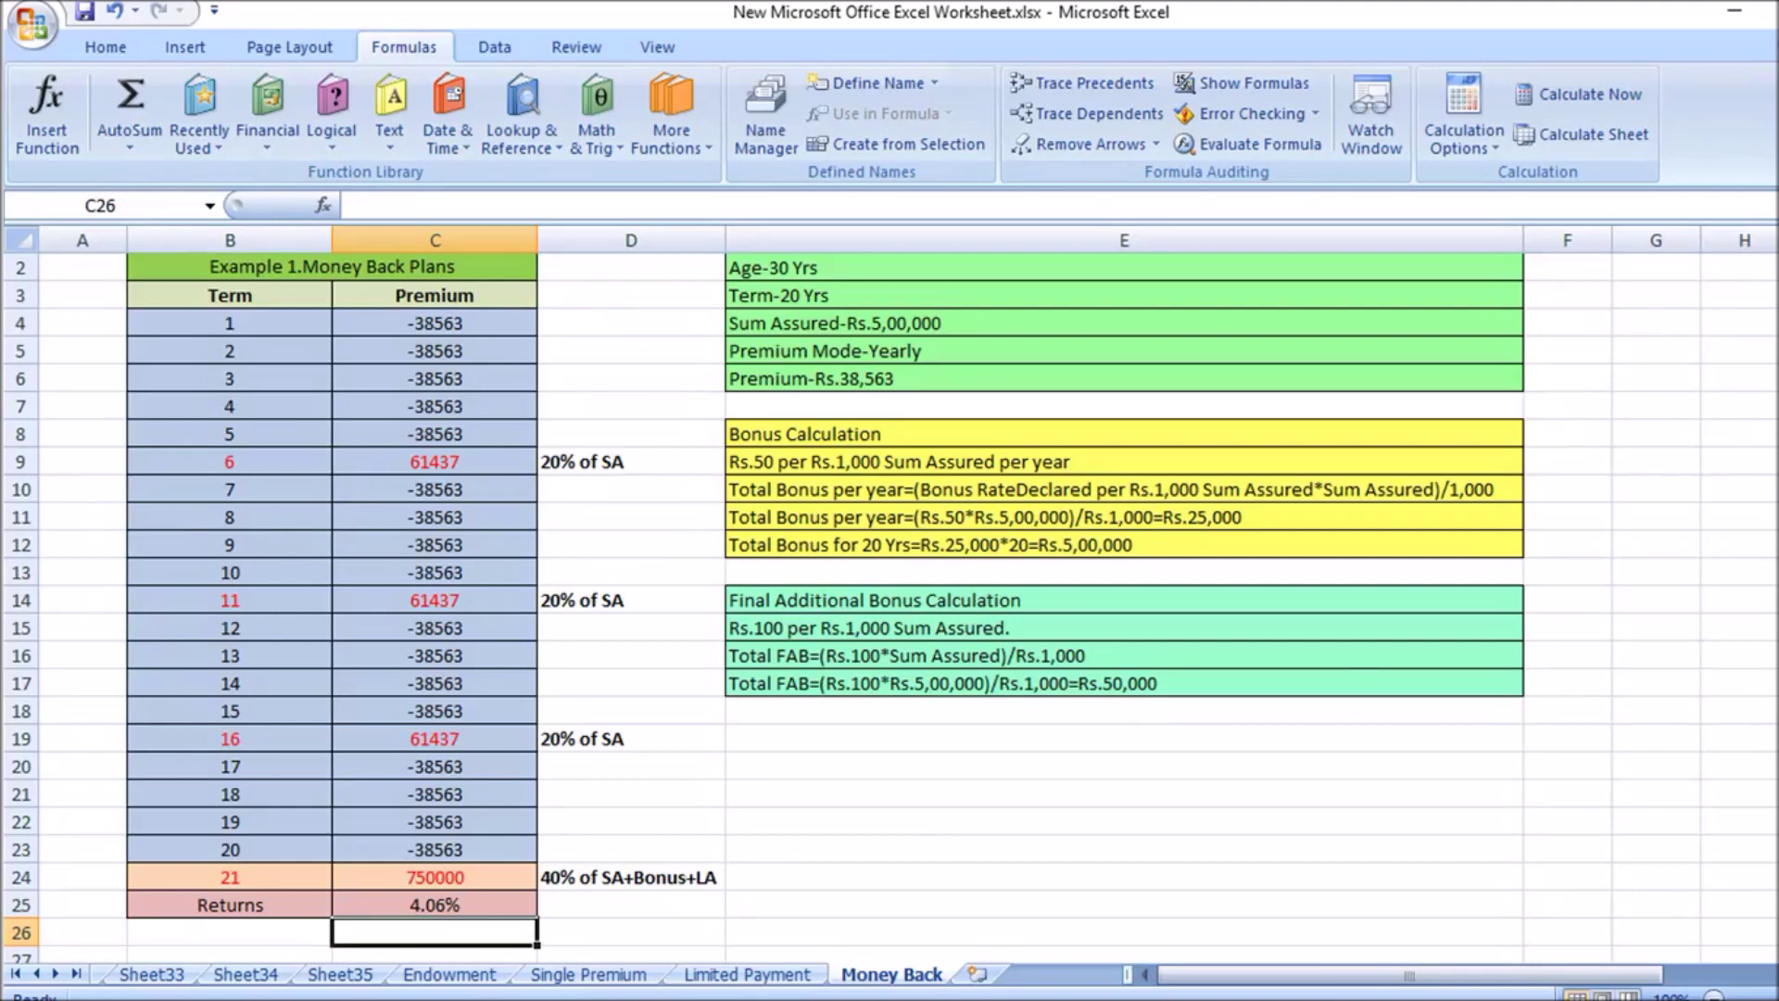
scroll(764, 608, up, 1)
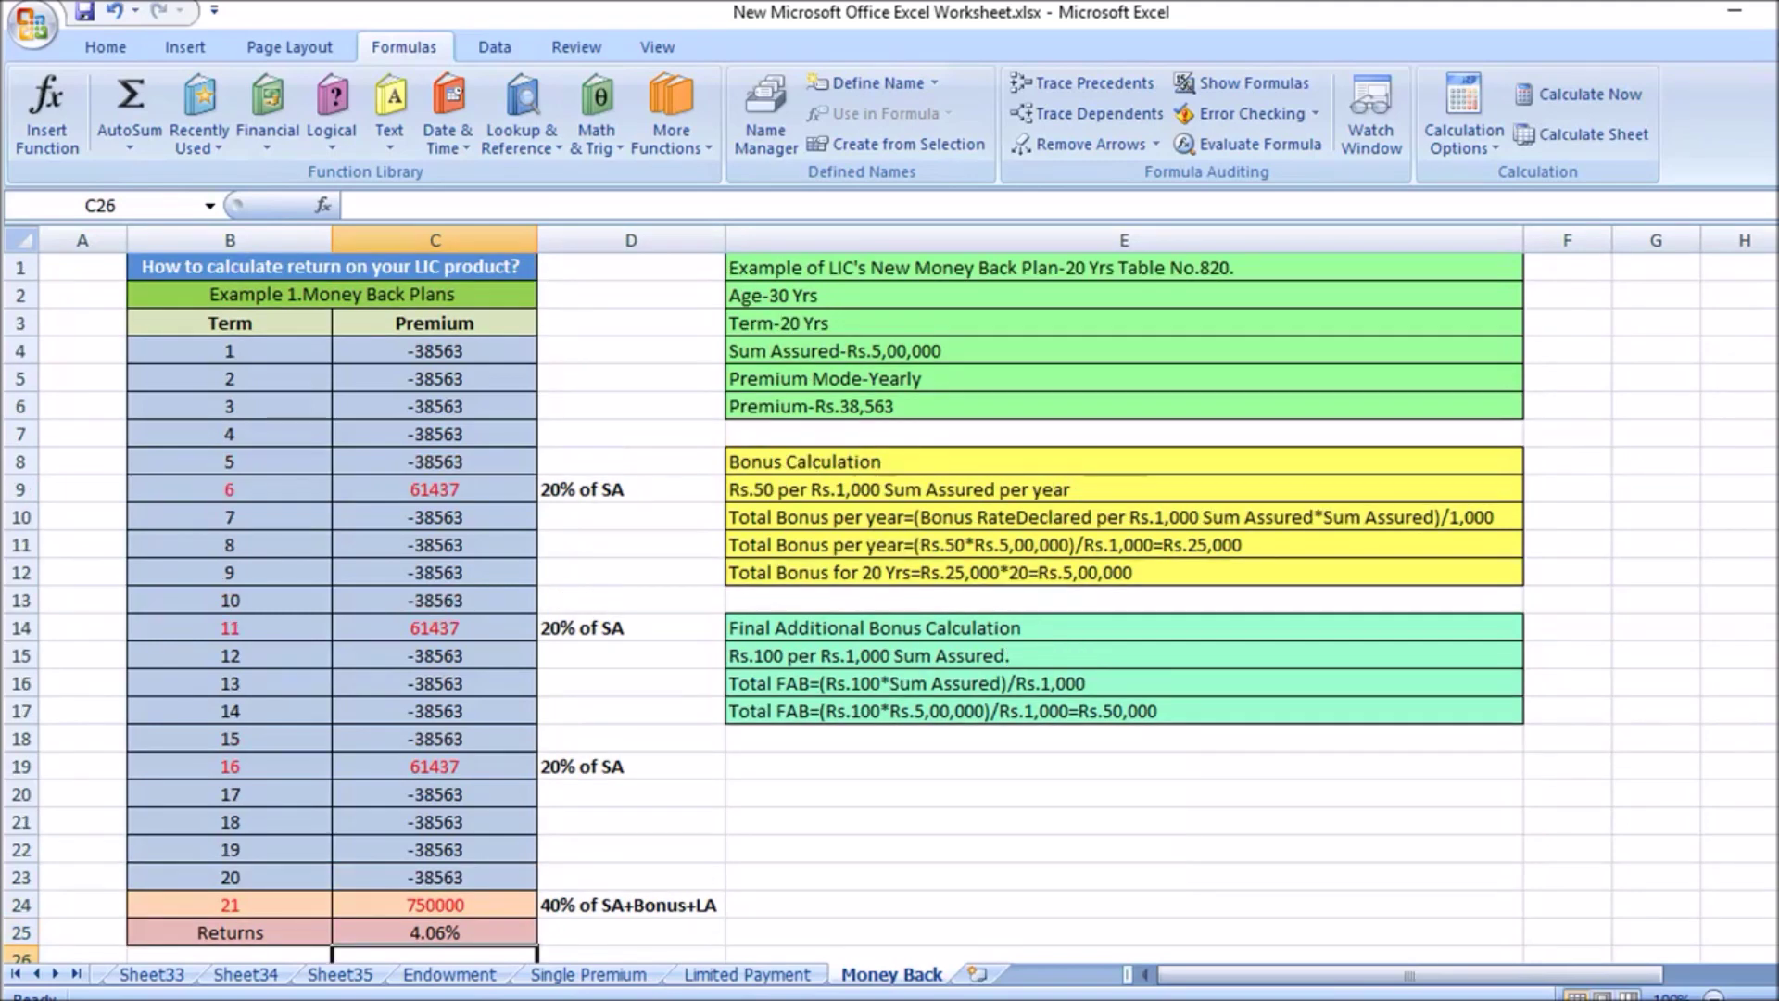